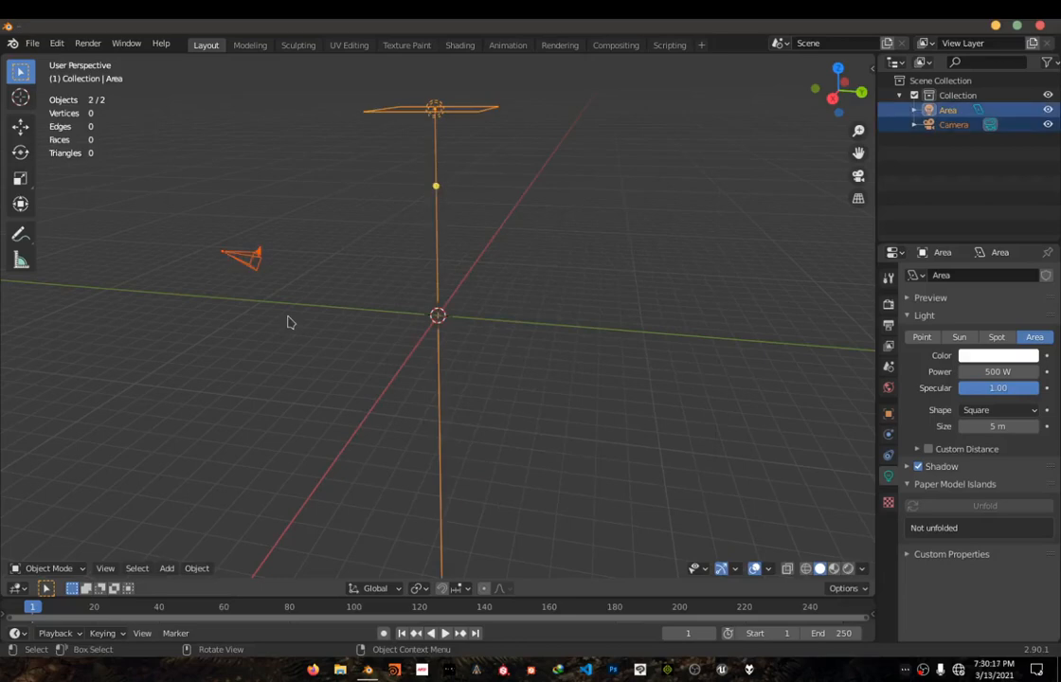
# - Delete the selected area light and camera, and add a mesh plane at the world origin
pyautogui.press('Delete')
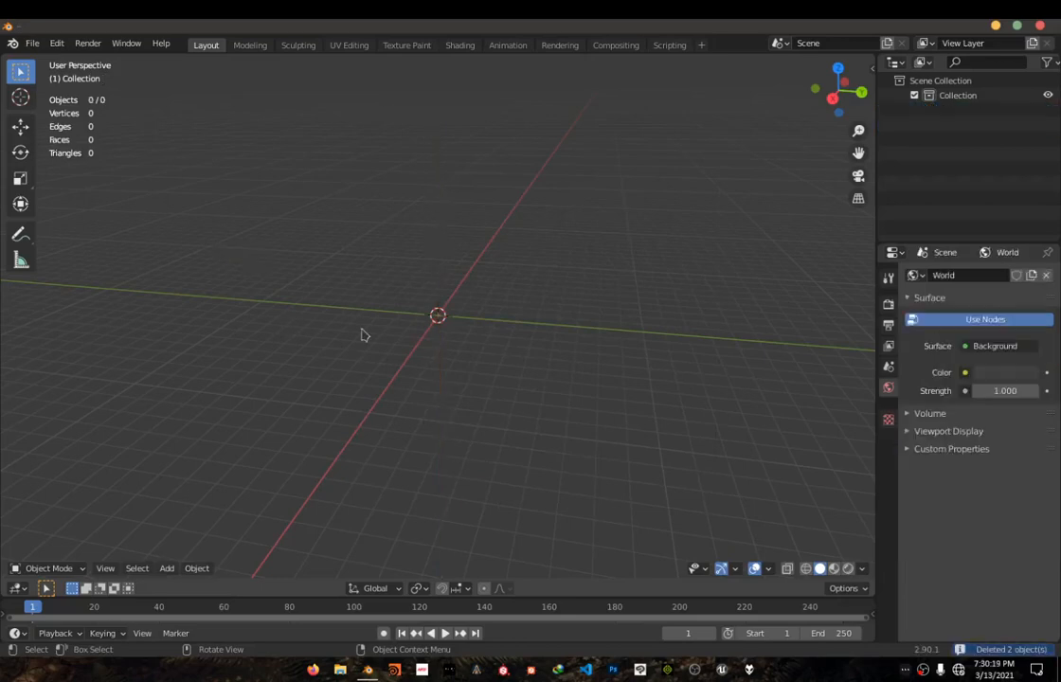
pyautogui.hotkey('shift', 'a')
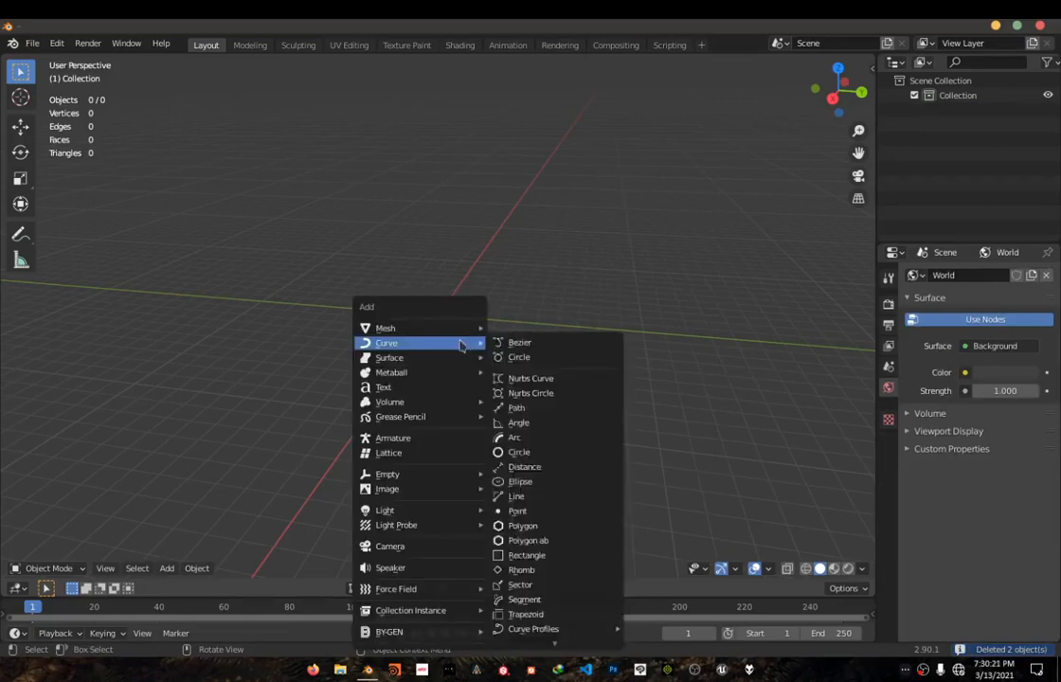
pyautogui.moveTo(456, 333)
pyautogui.click(516, 328)
pyautogui.moveTo(423, 334); pyautogui.dragTo(510, 358, button='middle')
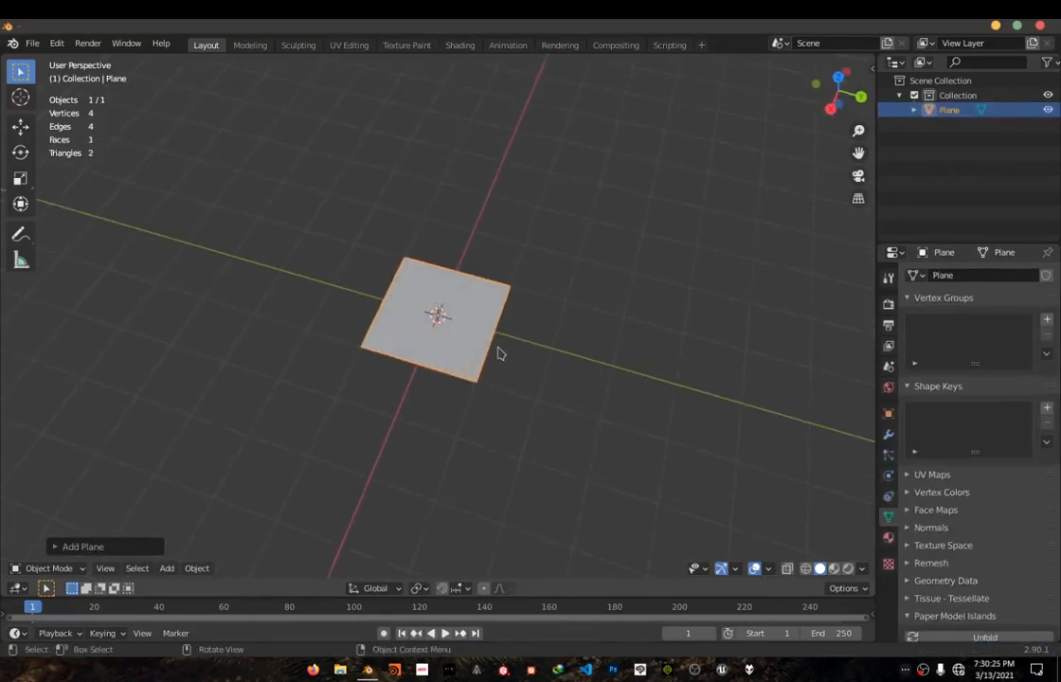
# - Scale the plane by a factor of 10 on all axes
pyautogui.write('s10')
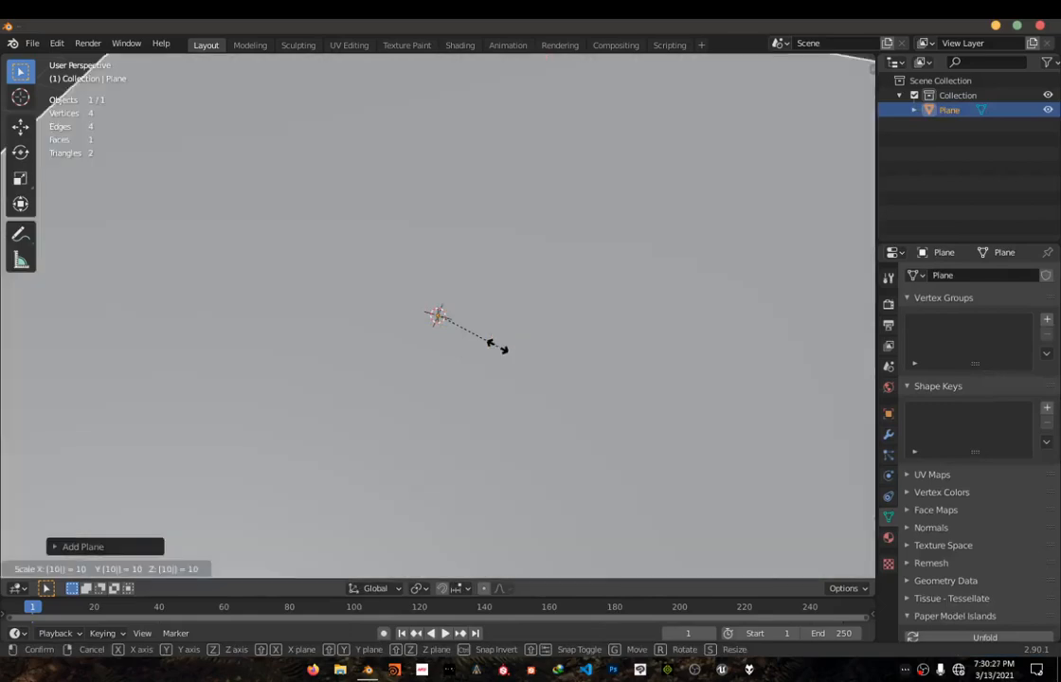
pyautogui.press('Return')
pyautogui.scroll(-2, 498, 349)
pyautogui.scroll(-2, 498, 351)
pyautogui.moveTo(513, 371); pyautogui.dragTo(551, 329, button='middle')
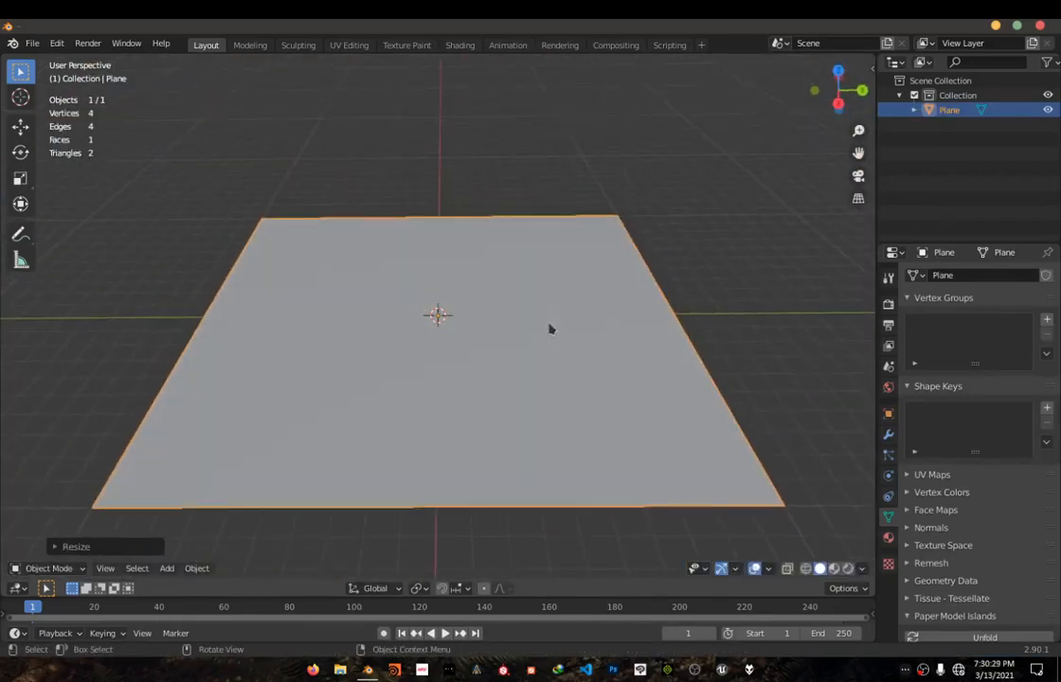
# - Enable the Screencast Keys overlay and test it by repeatedly toggling the viewport sidebar
pyautogui.press('n')
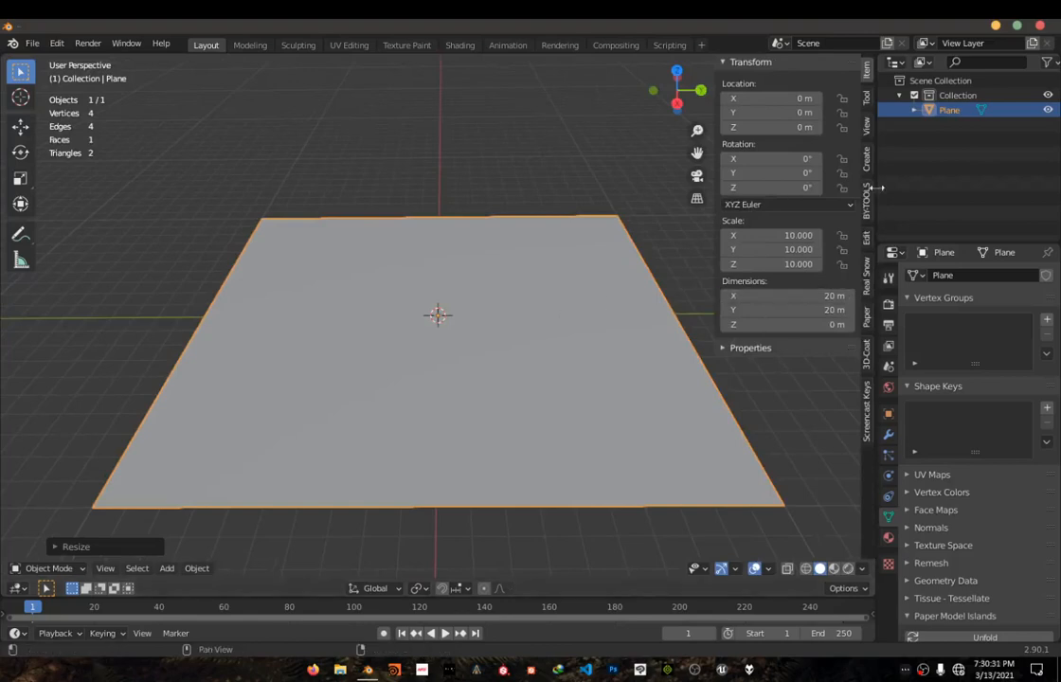
pyautogui.click(865, 409)
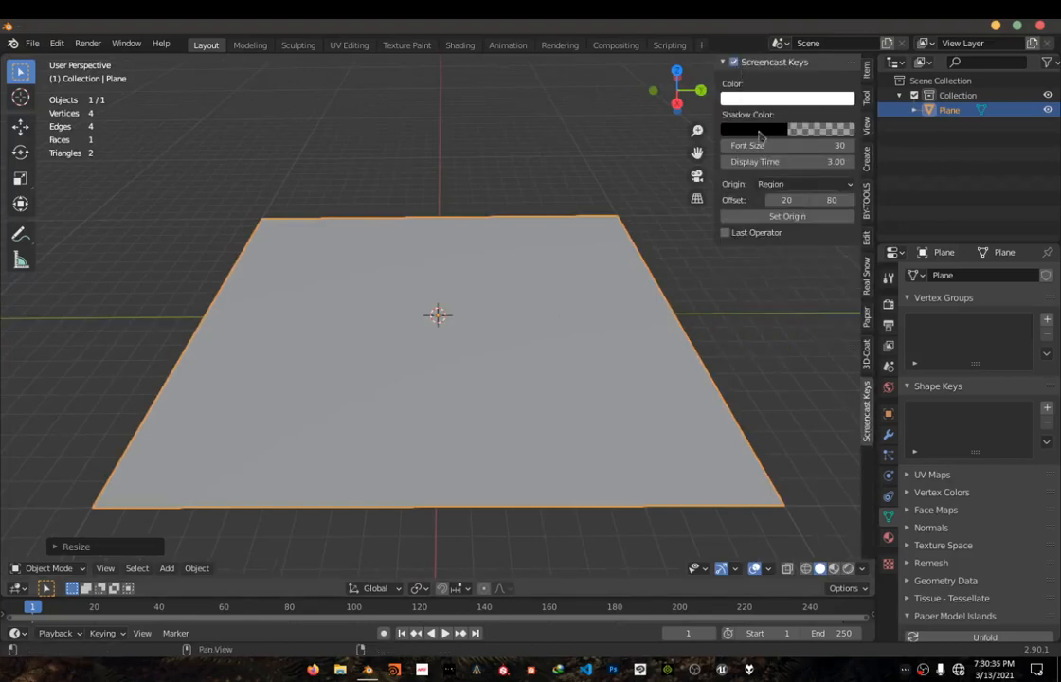
pyautogui.press('n')
pyautogui.press('n')
pyautogui.press('n')
pyautogui.press('n')
pyautogui.press('n')
pyautogui.press('n')
pyautogui.press('n')
pyautogui.press('n')
pyautogui.press('n')
pyautogui.press('n')
pyautogui.press('n')
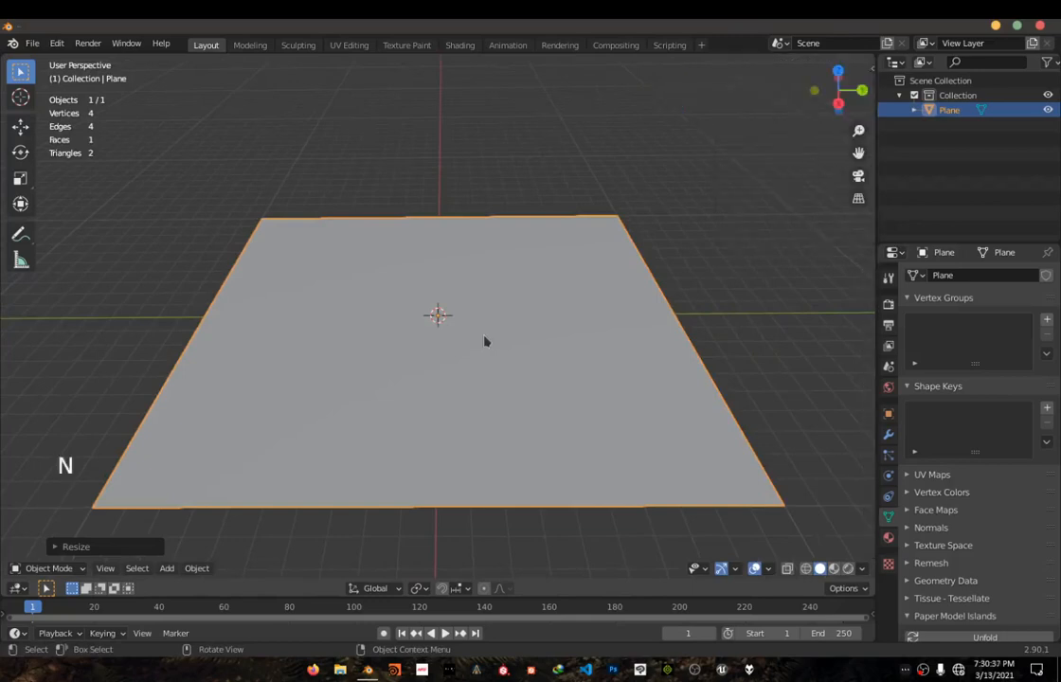
pyautogui.press('n')
pyautogui.press('n')
pyautogui.press('n')
pyautogui.press('n')
pyautogui.press('n')
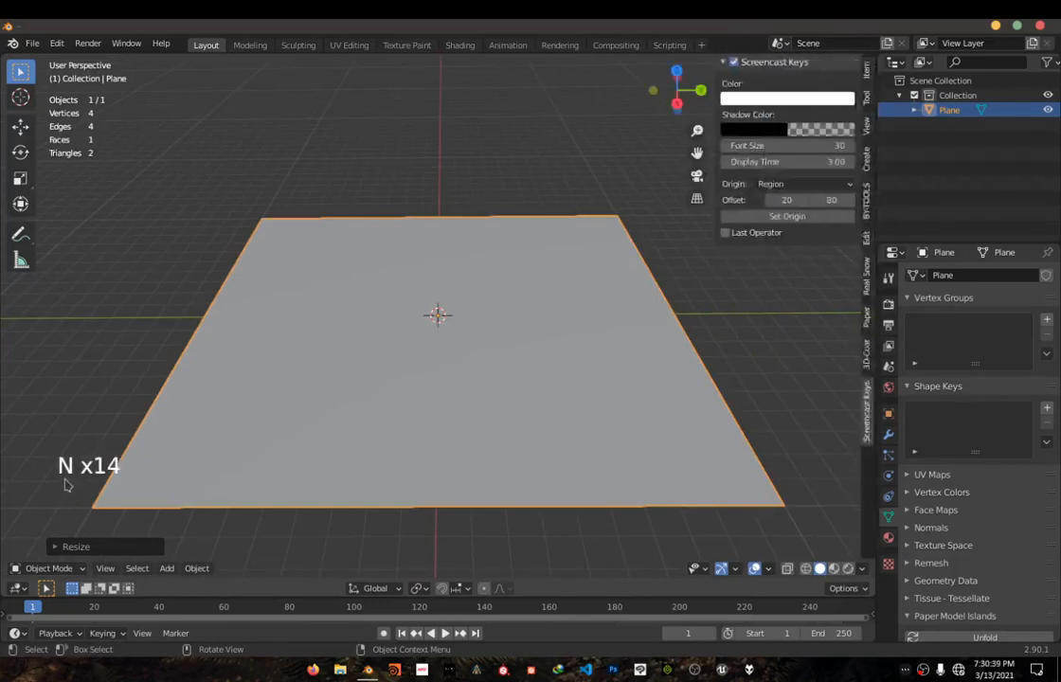
# - Enlarge the timeline area below the viewport and switch it to the Shader Editor
pyautogui.moveTo(472, 401); pyautogui.dragTo(549, 599, button='middle')
pyautogui.click(407, 431)
pyautogui.scroll(3, 379, 389)
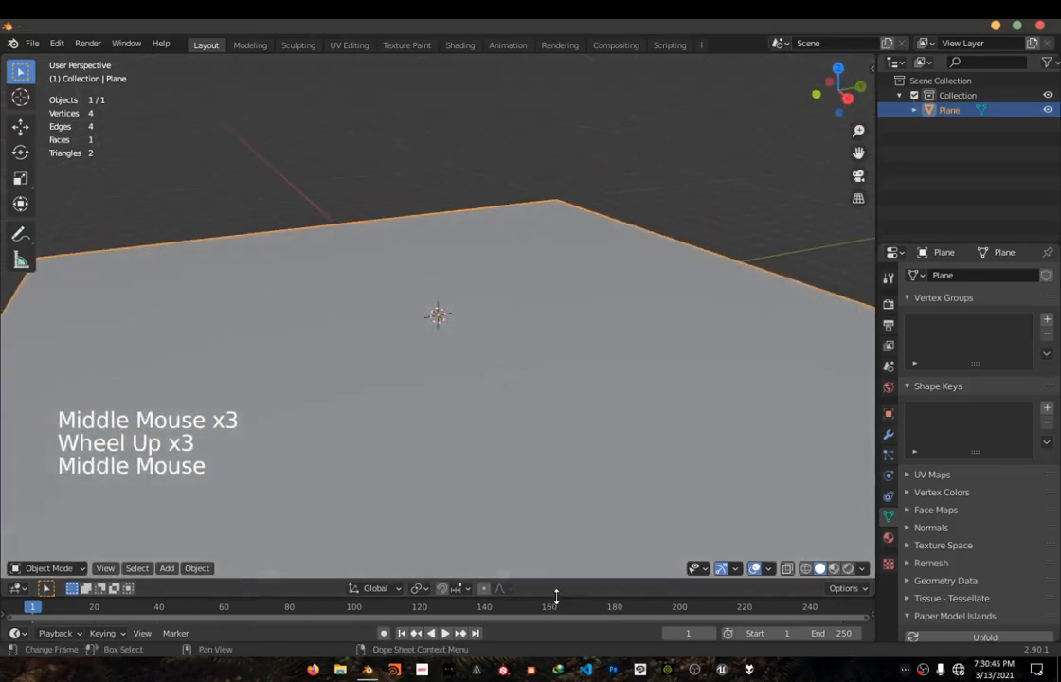
pyautogui.moveTo(556, 597); pyautogui.dragTo(547, 358)
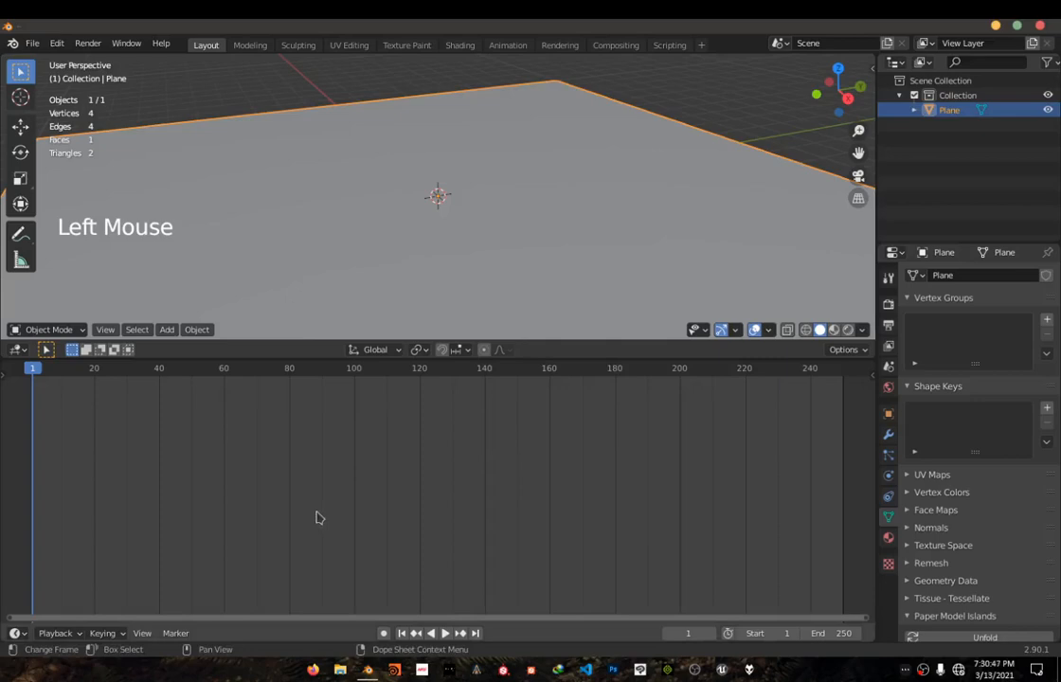
pyautogui.hotkey('shift', 'F3')
pyautogui.hotkey('shift', 'F3')
pyautogui.hotkey('shift', 'F3')
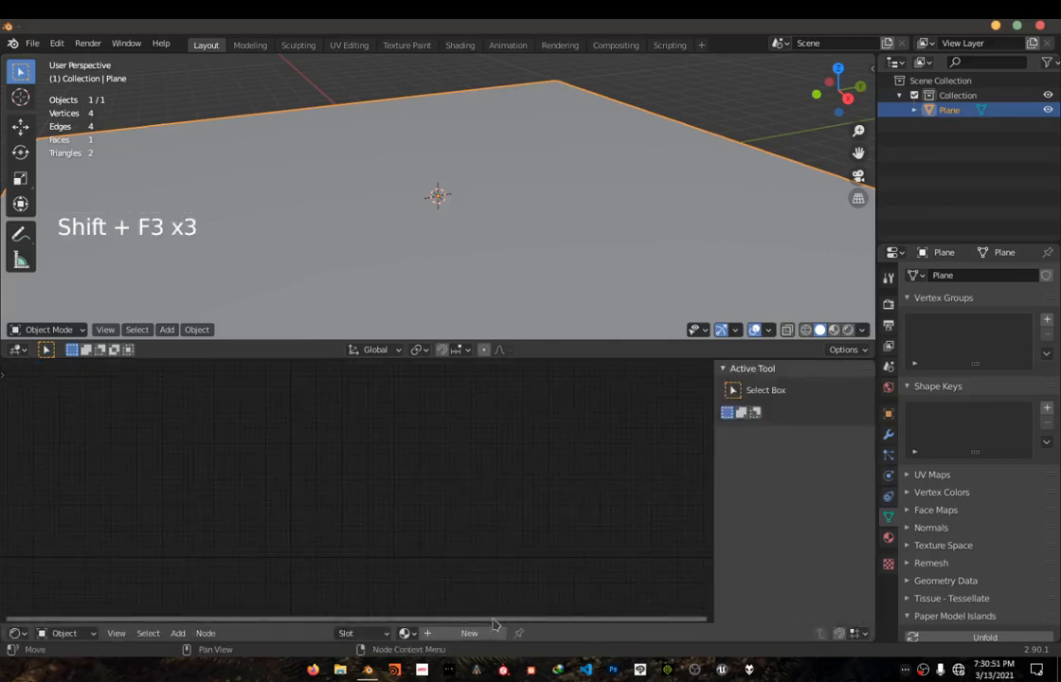
# - Create a new node-based material for the plane and hide the Shader Editor's sidebar
pyautogui.click(474, 239)
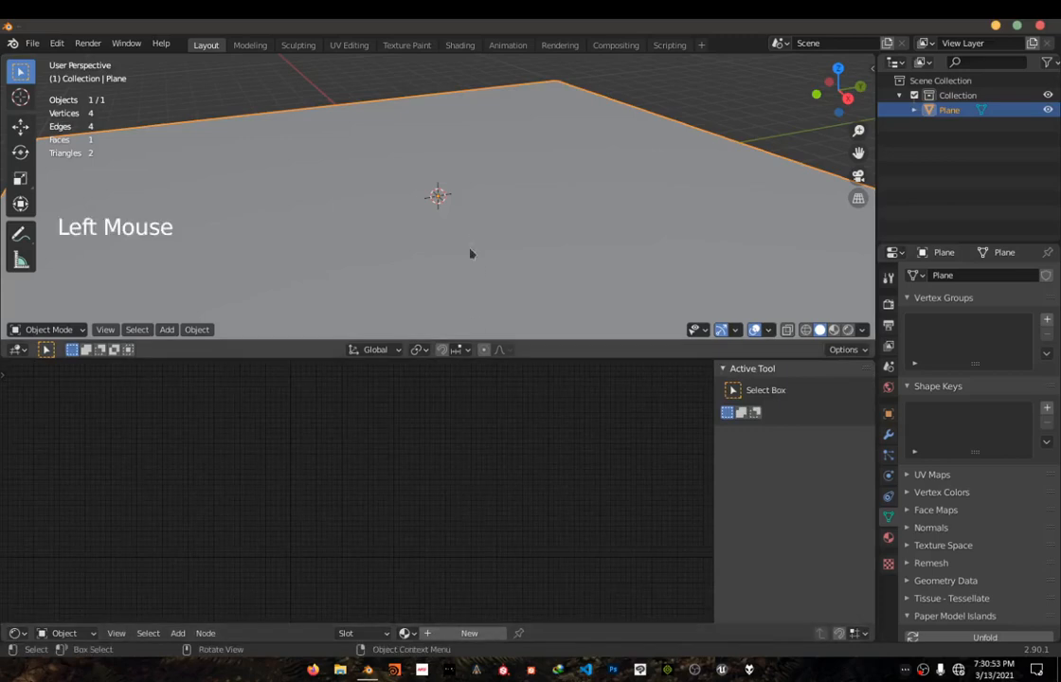
pyautogui.click(469, 633)
pyautogui.moveTo(447, 530); pyautogui.dragTo(518, 485, button='middle')
pyautogui.press('n')
pyautogui.scroll(6, 557, 463)
pyautogui.click(518, 485)
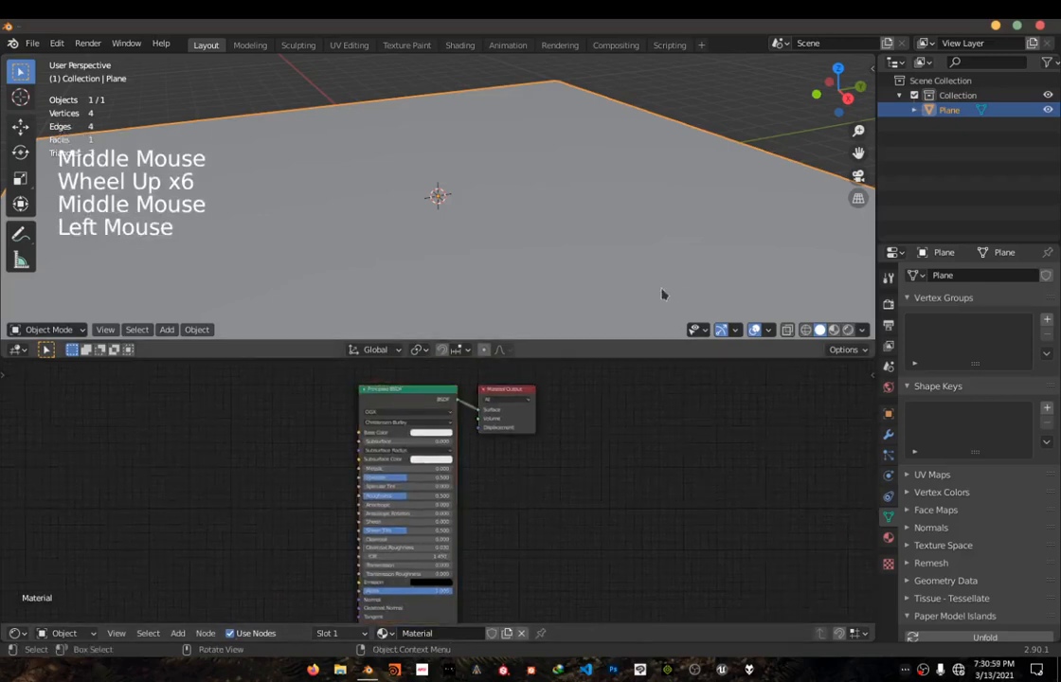
# - Change the scene's render engine to Cycles
pyautogui.click(888, 304)
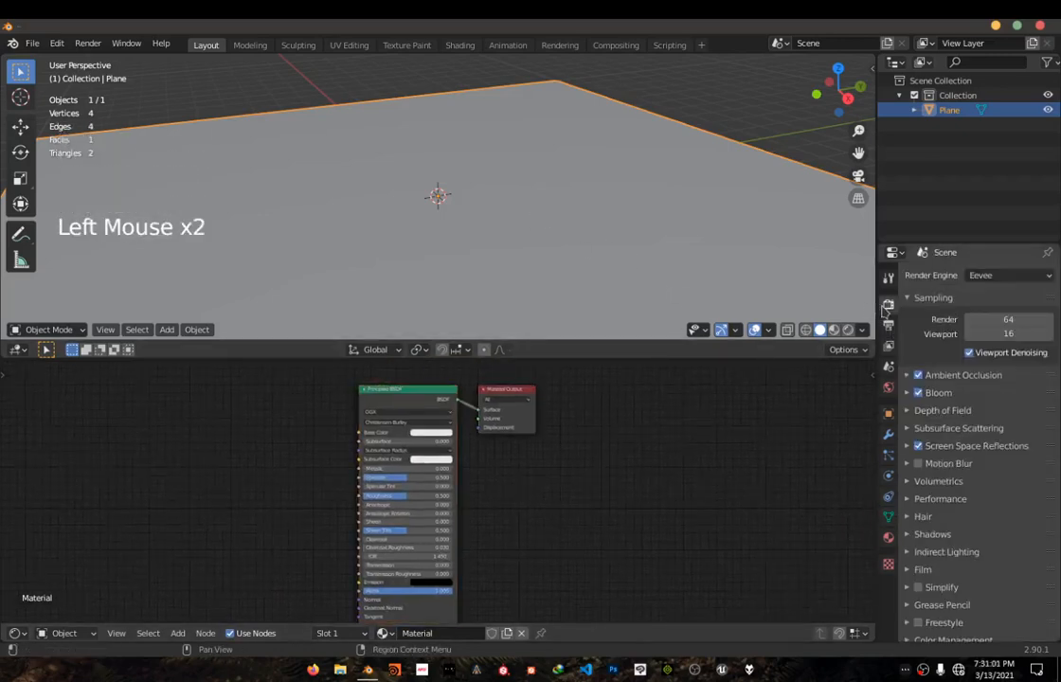
pyautogui.scroll(-3, 395, 204)
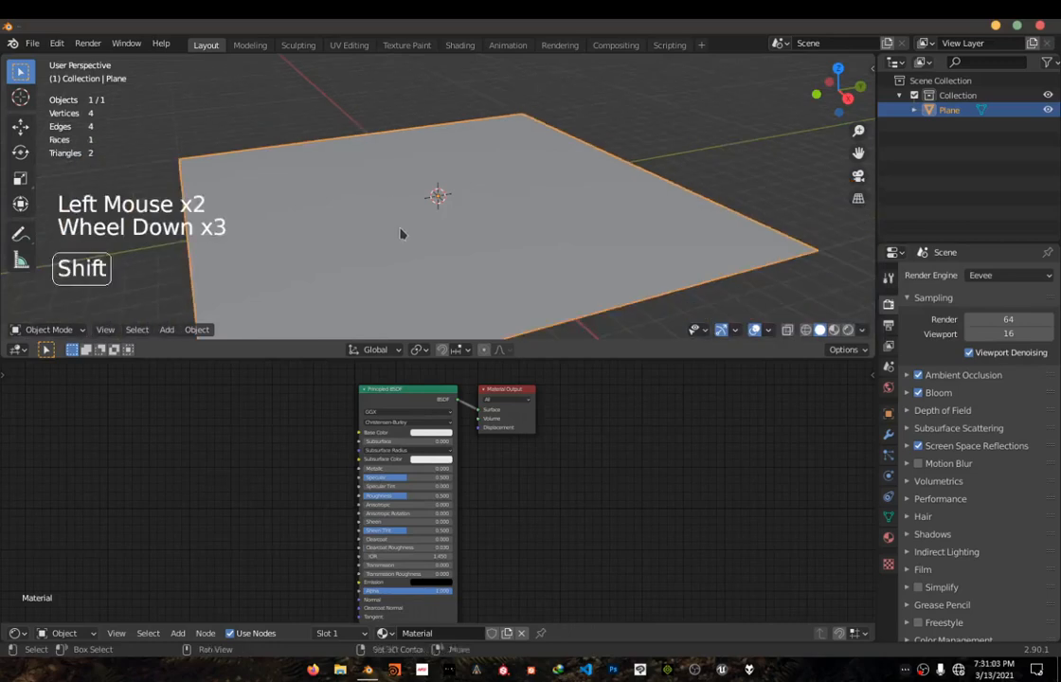
pyautogui.keyDown('shift'); pyautogui.moveTo(403, 232); pyautogui.dragTo(441, 197, button='middle'); pyautogui.keyUp('shift')
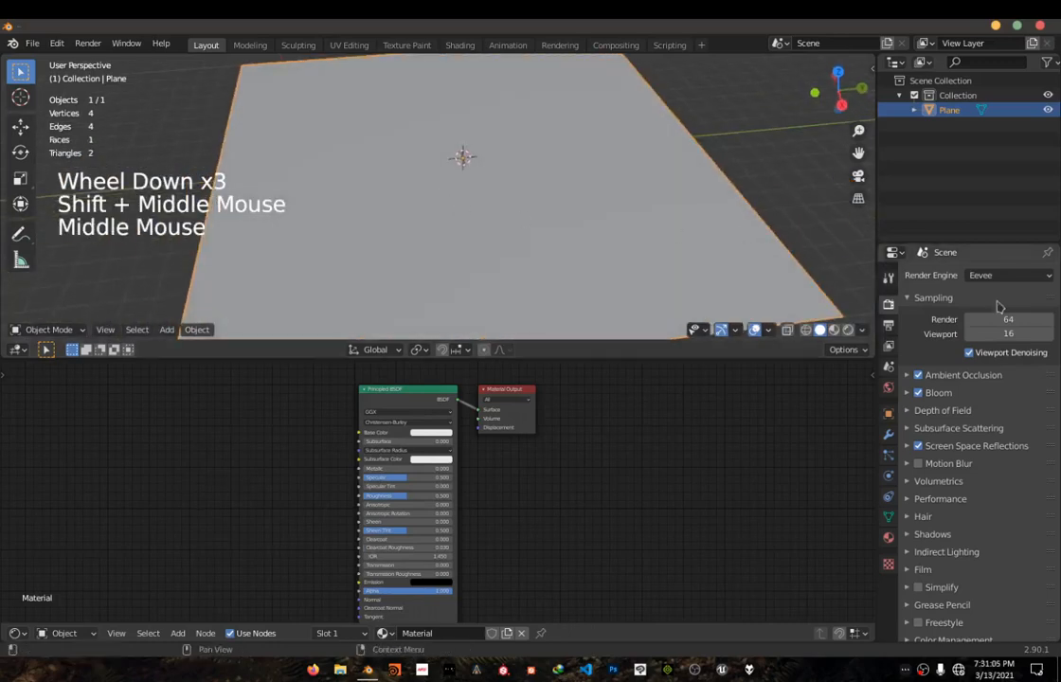
pyautogui.click(985, 277)
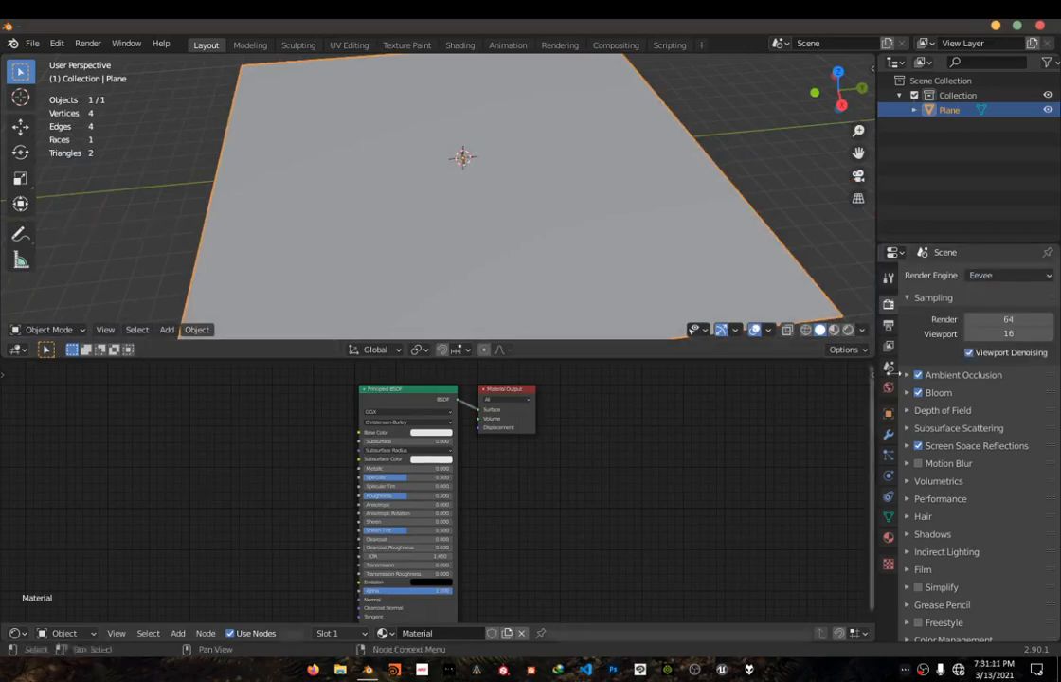
pyautogui.click(982, 277)
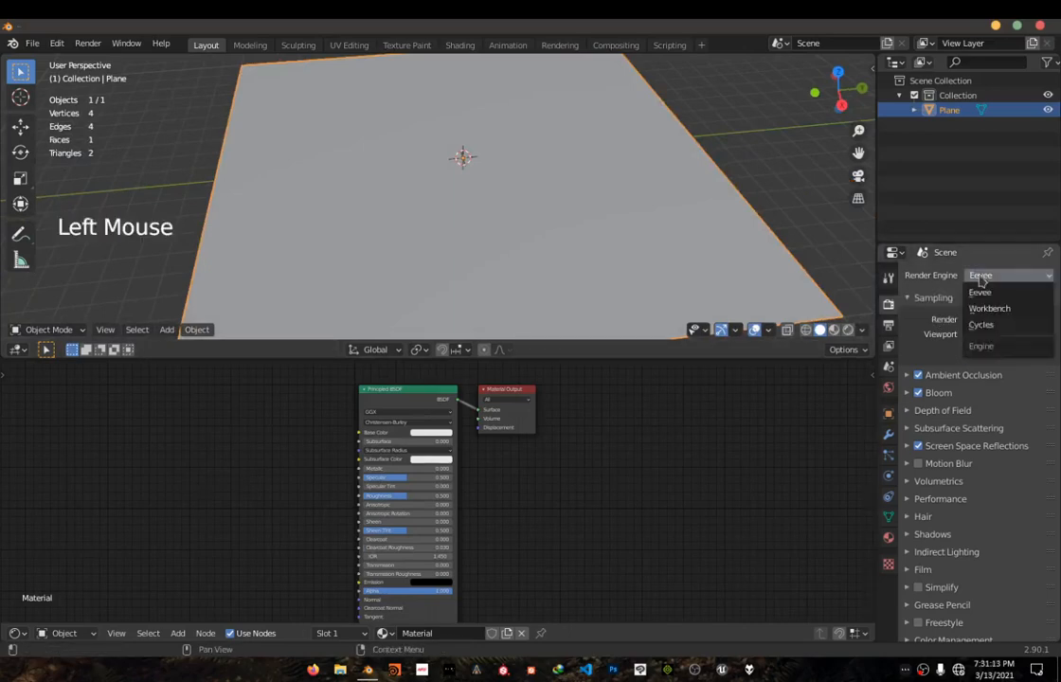
pyautogui.click(985, 320)
# - Try the Experimental feature set for Cycles and return it to Supported
pyautogui.click(990, 295)
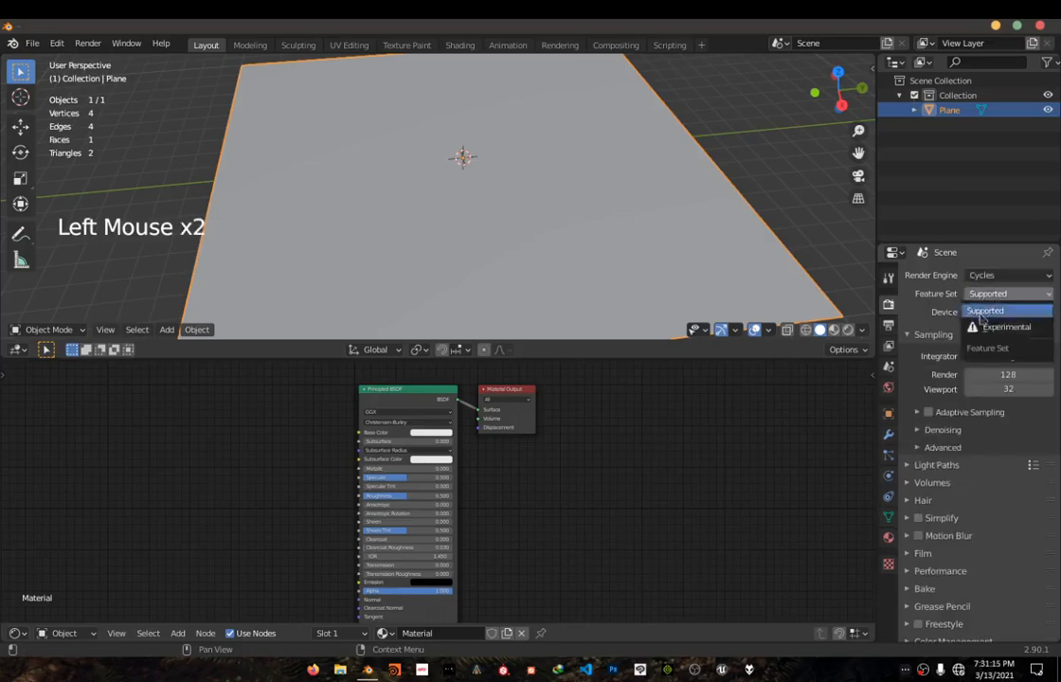
pyautogui.click(992, 320)
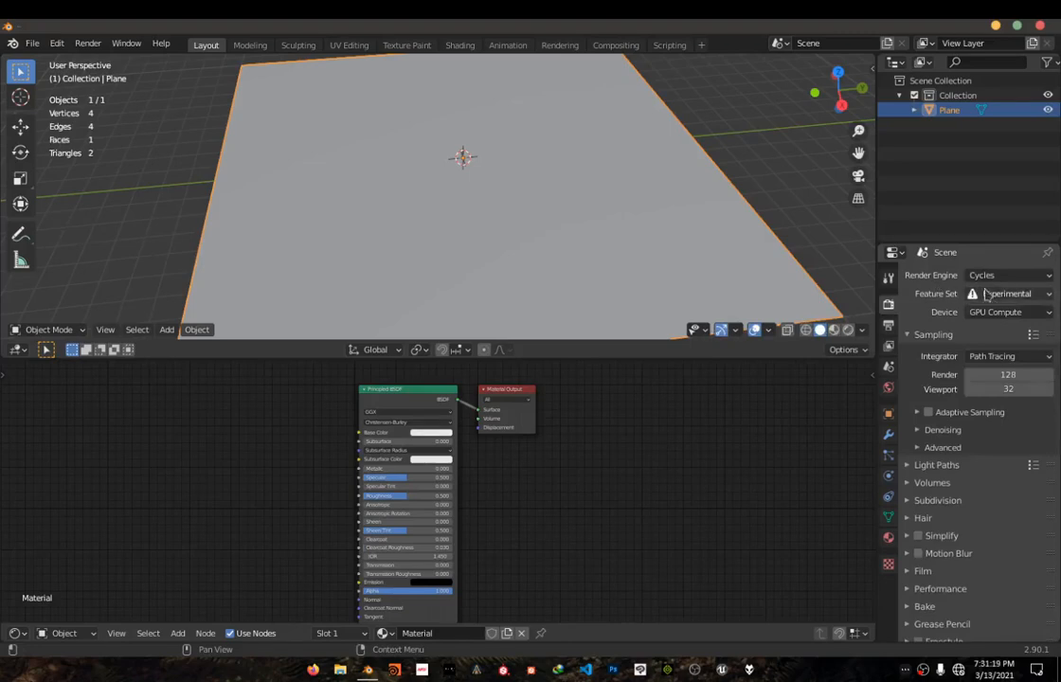
pyautogui.click(989, 294)
pyautogui.click(985, 297)
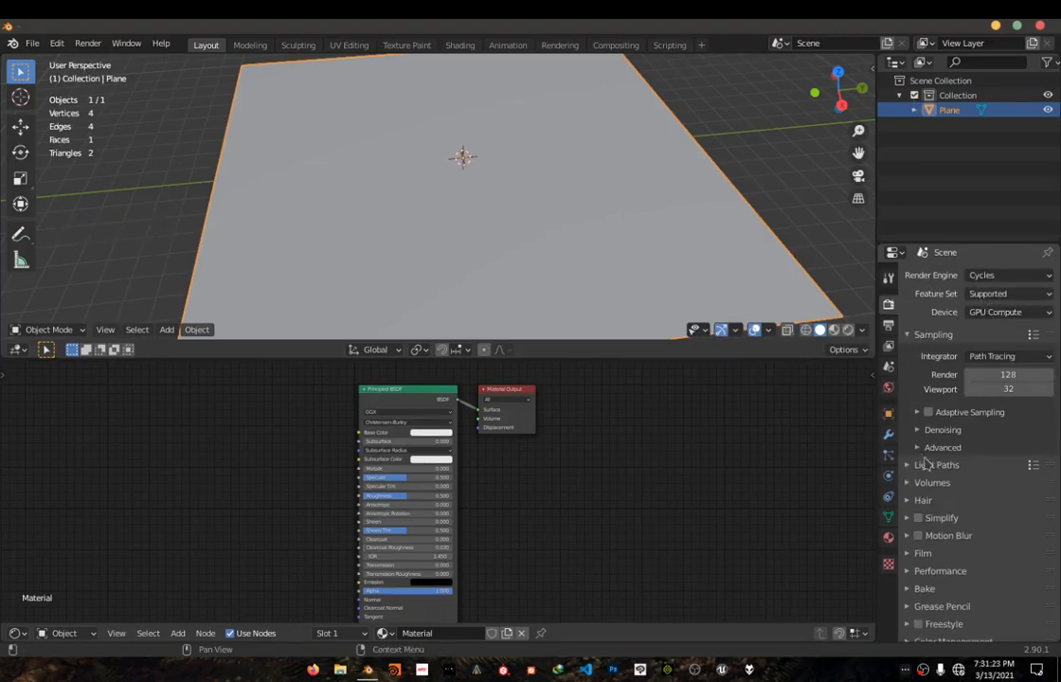
# - Add a Subdivision Surface modifier to the plane
pyautogui.click(923, 429)
pyautogui.click(888, 433)
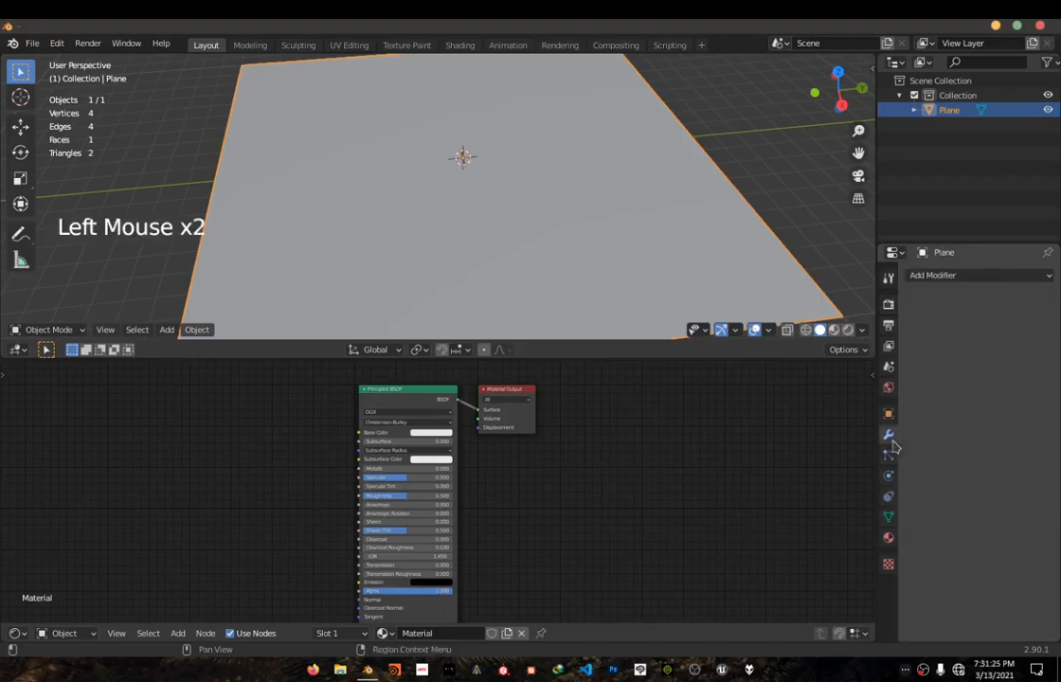
pyautogui.click(933, 274)
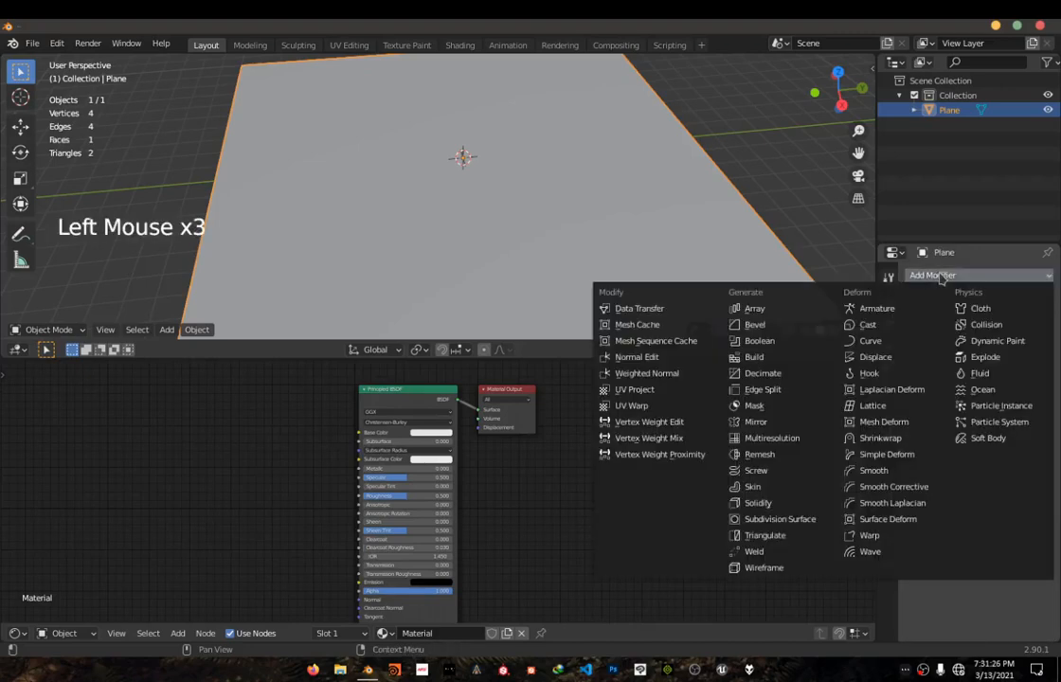
pyautogui.click(775, 521)
# - Subdivide the plane's mesh in Edit Mode with 10 cuts and return to Object Mode
pyautogui.press('Tab')
pyautogui.rightClick(411, 133)
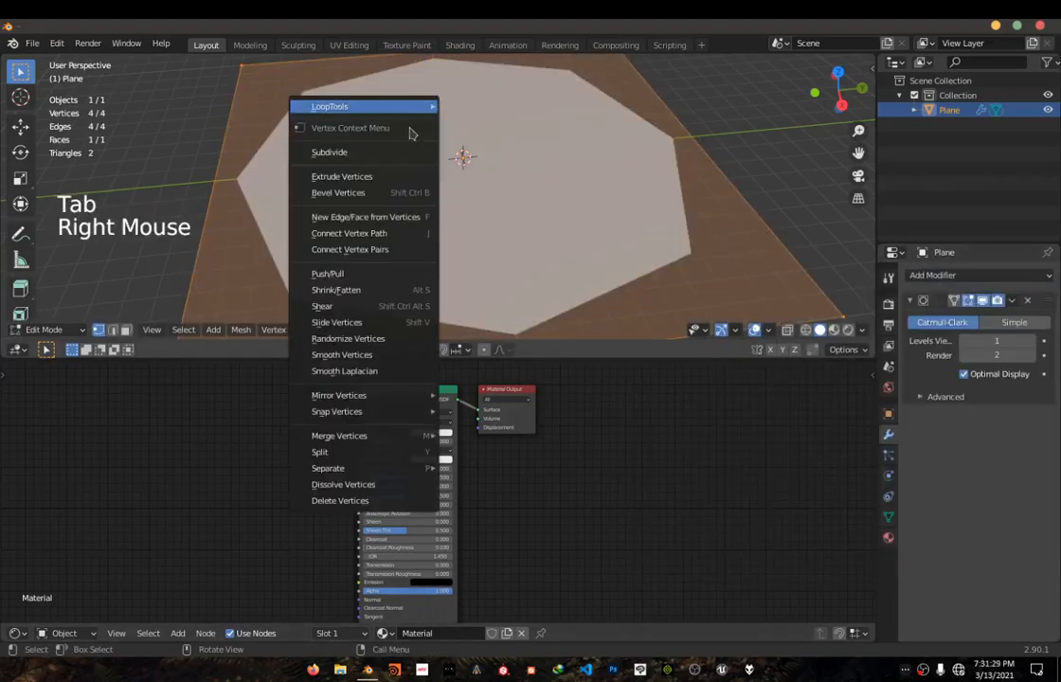
pyautogui.click(408, 151)
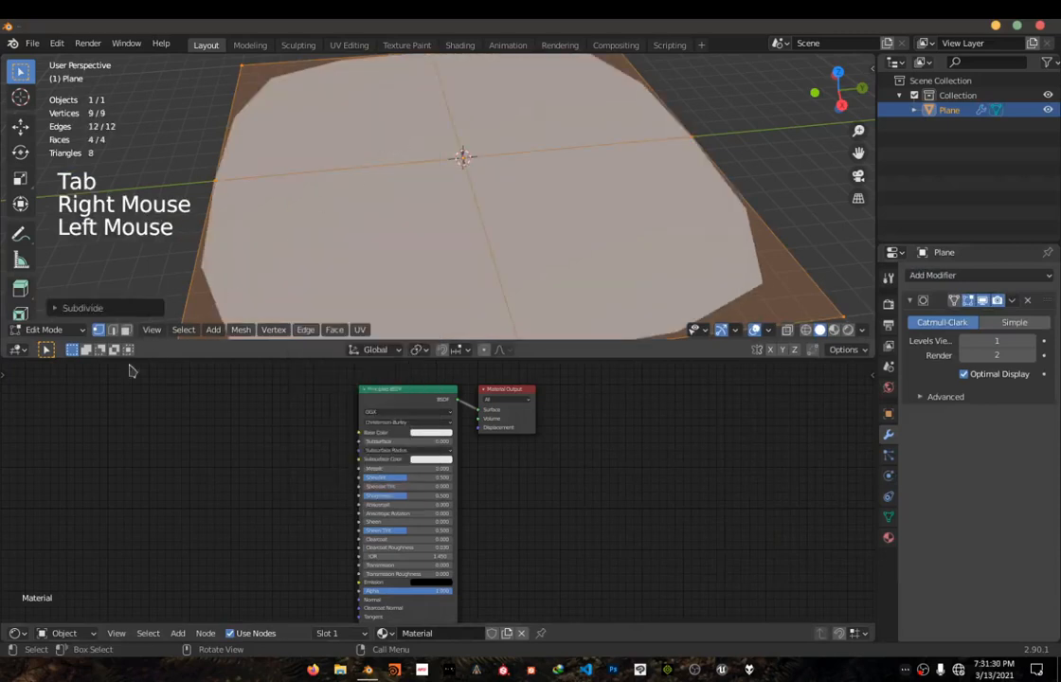
pyautogui.click(58, 308)
pyautogui.click(190, 207)
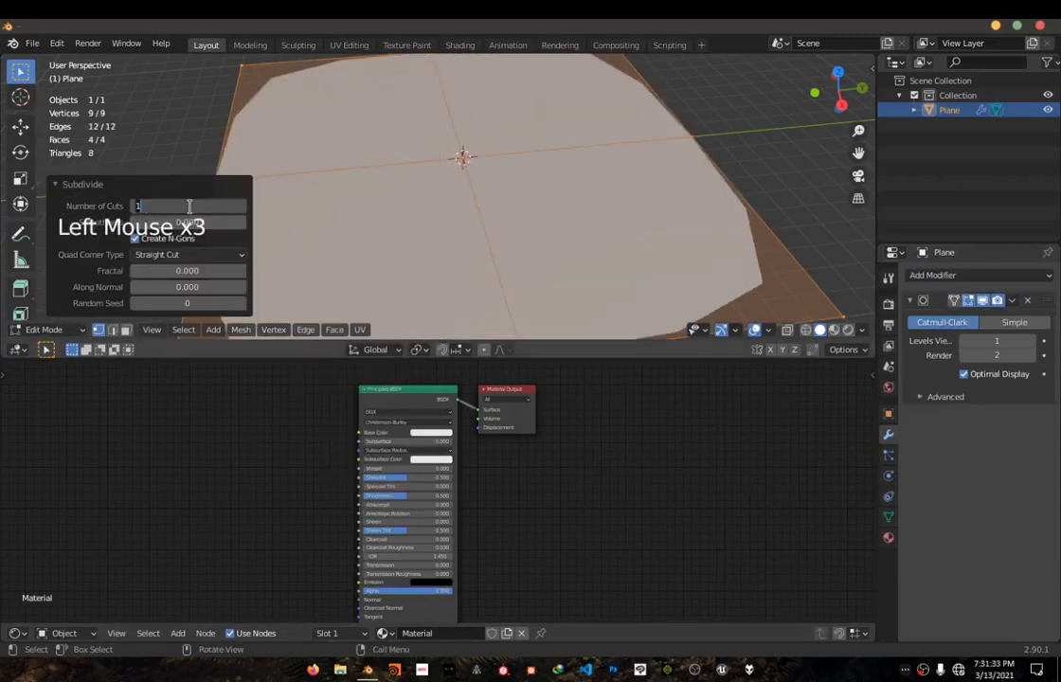
pyautogui.write('10')
pyautogui.press('Return')
pyautogui.press('Tab')
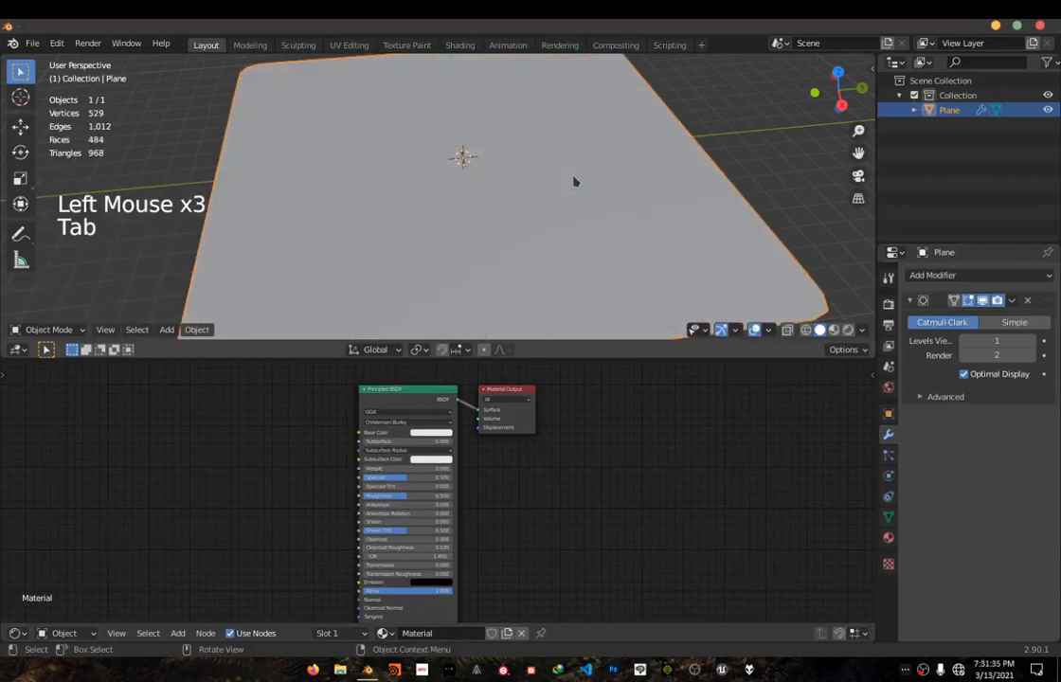
# - Set the Subdivision Surface modifier to Simple and duplicate the modifier
pyautogui.scroll(-3, 630, 216)
pyautogui.click(1015, 322)
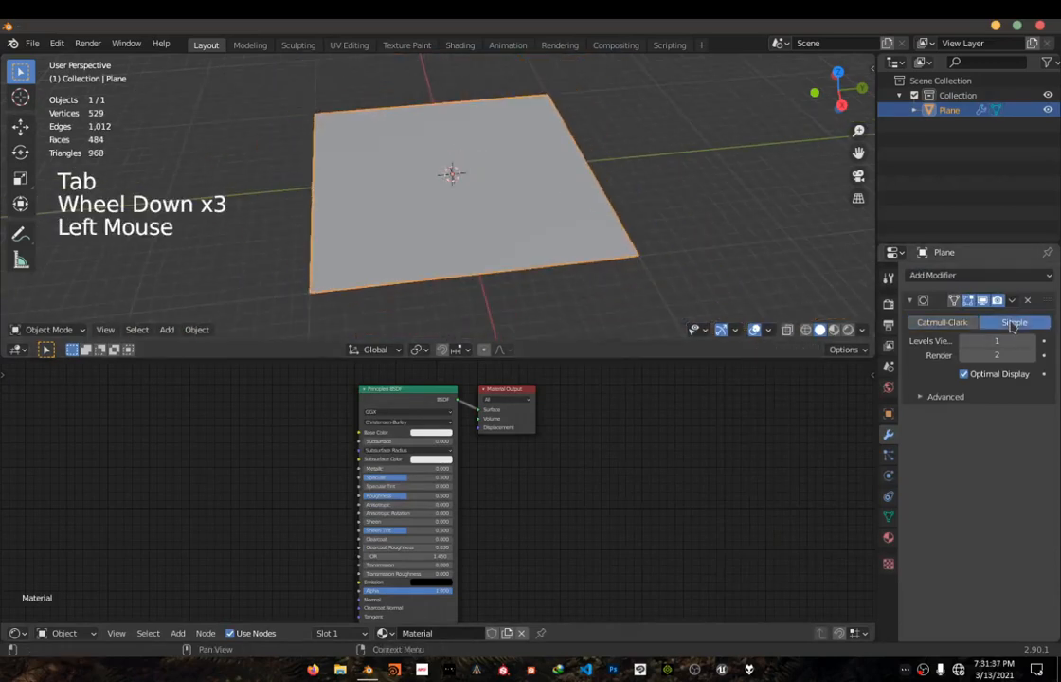
pyautogui.click(1015, 299)
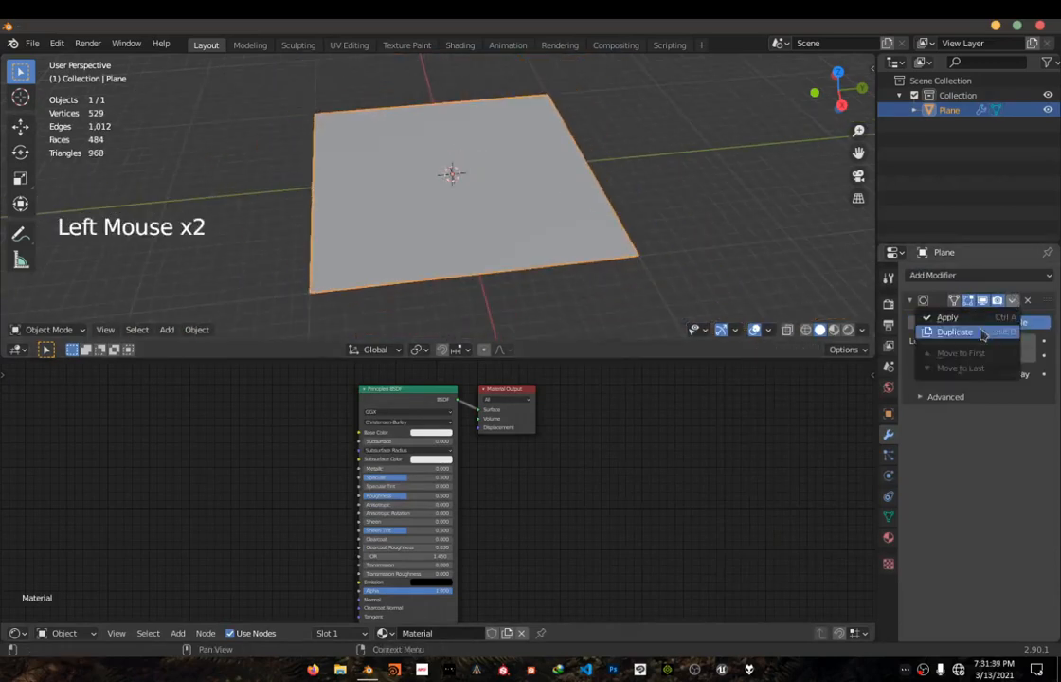
pyautogui.click(982, 334)
# - Set the duplicated Subdivision Surface modifier to Catmull-Clark with 2 viewport levels
pyautogui.click(967, 445)
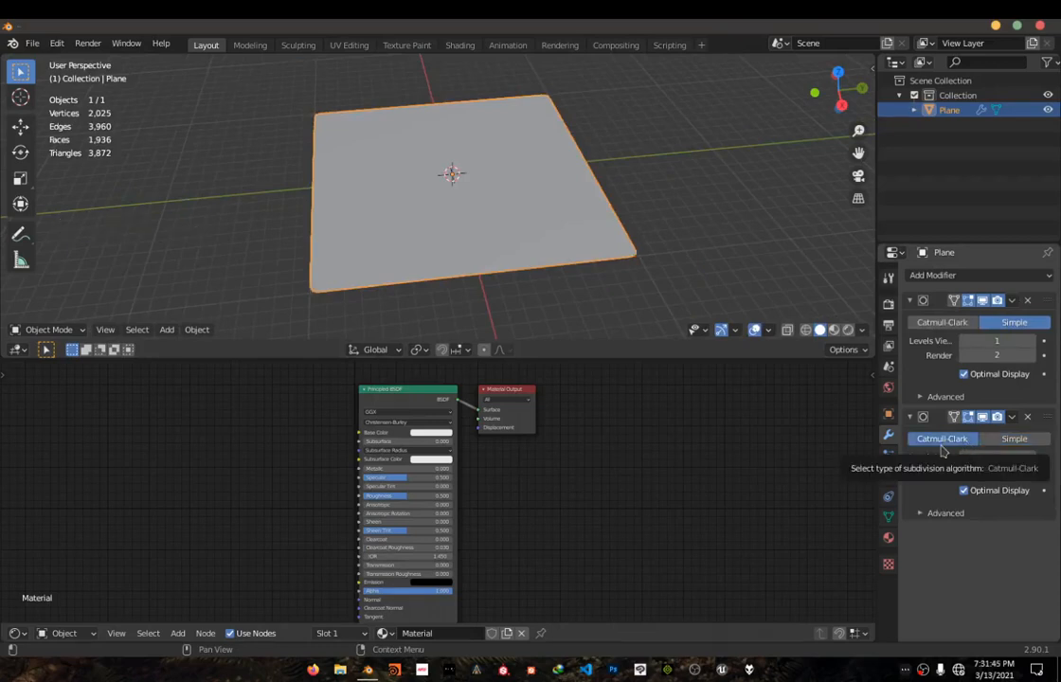
pyautogui.click(1030, 458)
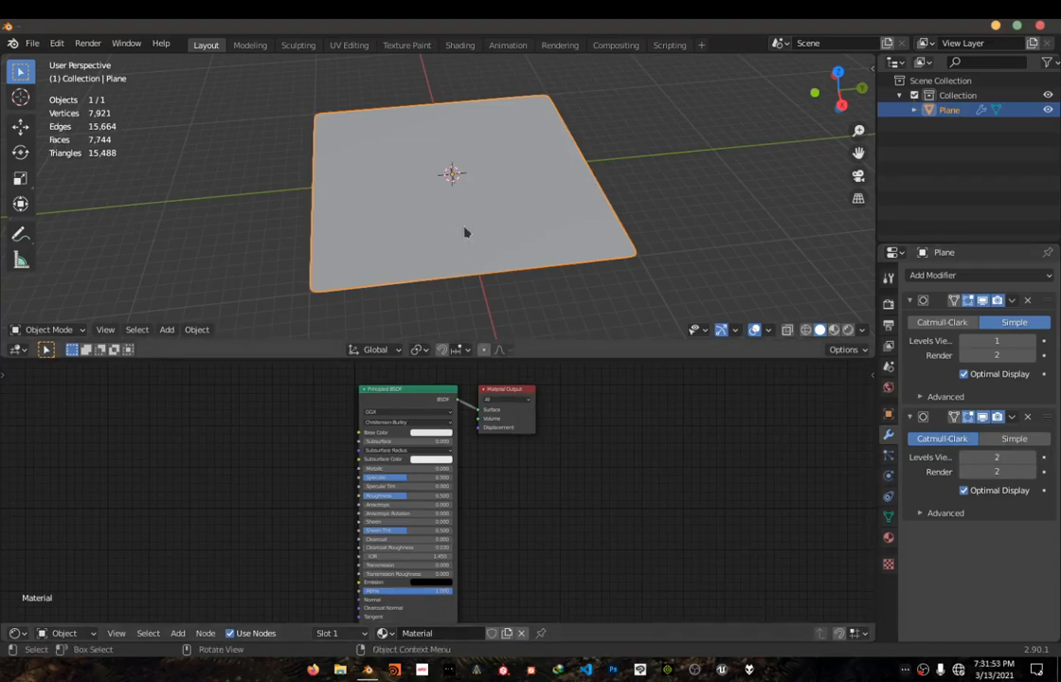
# - Deselect the plane and switch the viewport shading to Material Preview
pyautogui.moveTo(466, 232); pyautogui.dragTo(535, 232, button='middle')
pyautogui.scroll(4, 531, 238)
pyautogui.keyDown('shift'); pyautogui.scroll(-1, 531, 237); pyautogui.keyUp('shift')
pyautogui.scroll(-2, 532, 238)
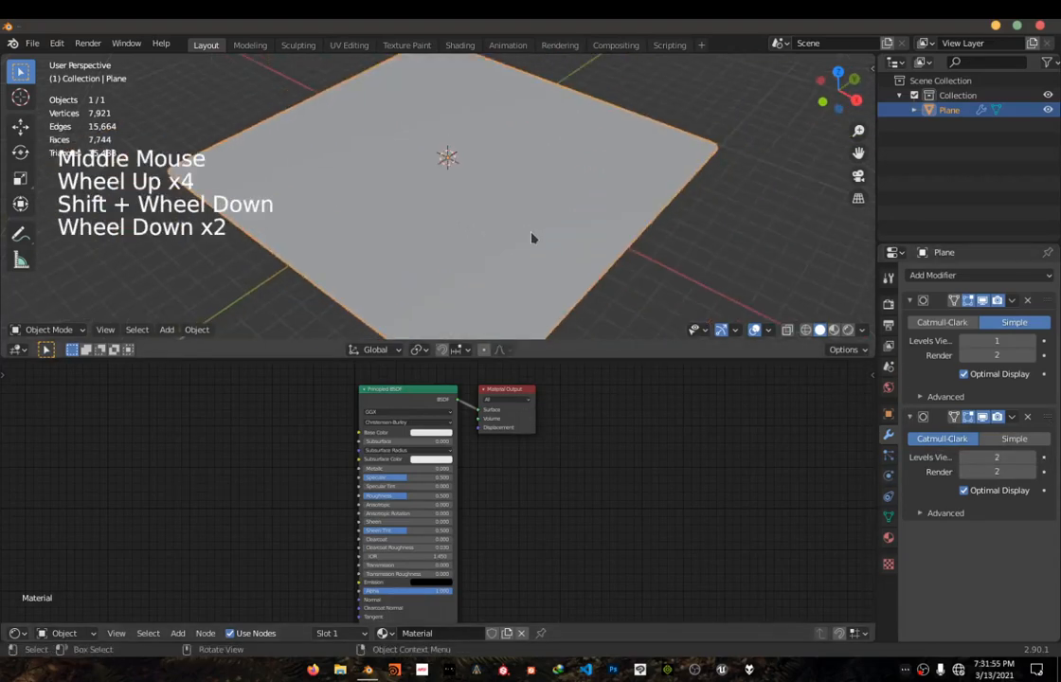
pyautogui.rightClick(838, 338)
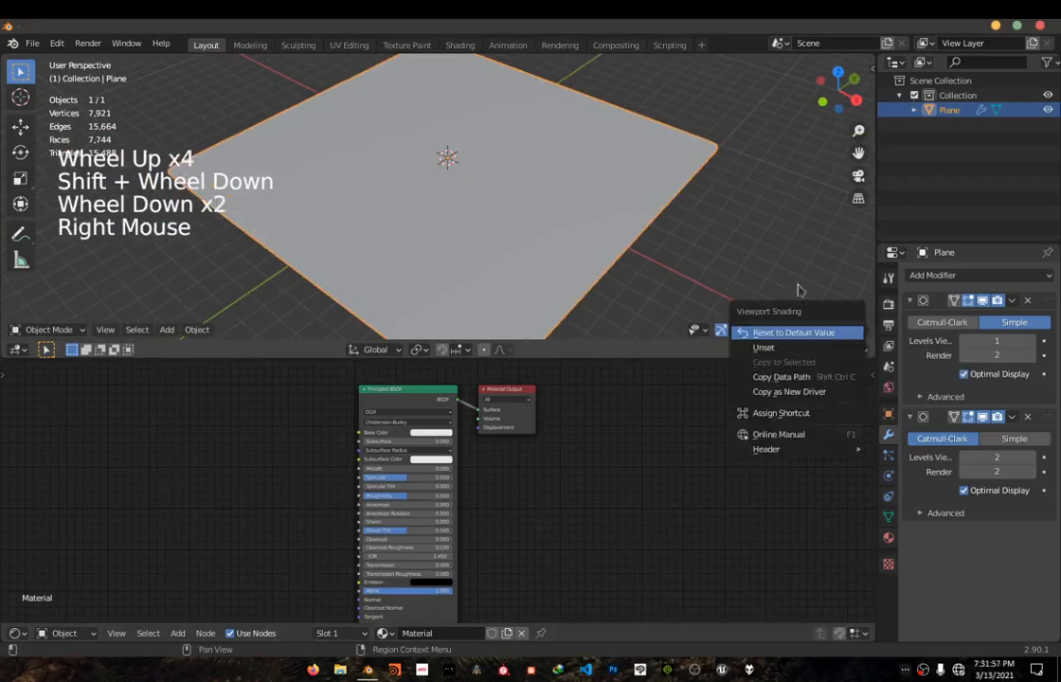
pyautogui.click(736, 292)
pyautogui.click(834, 329)
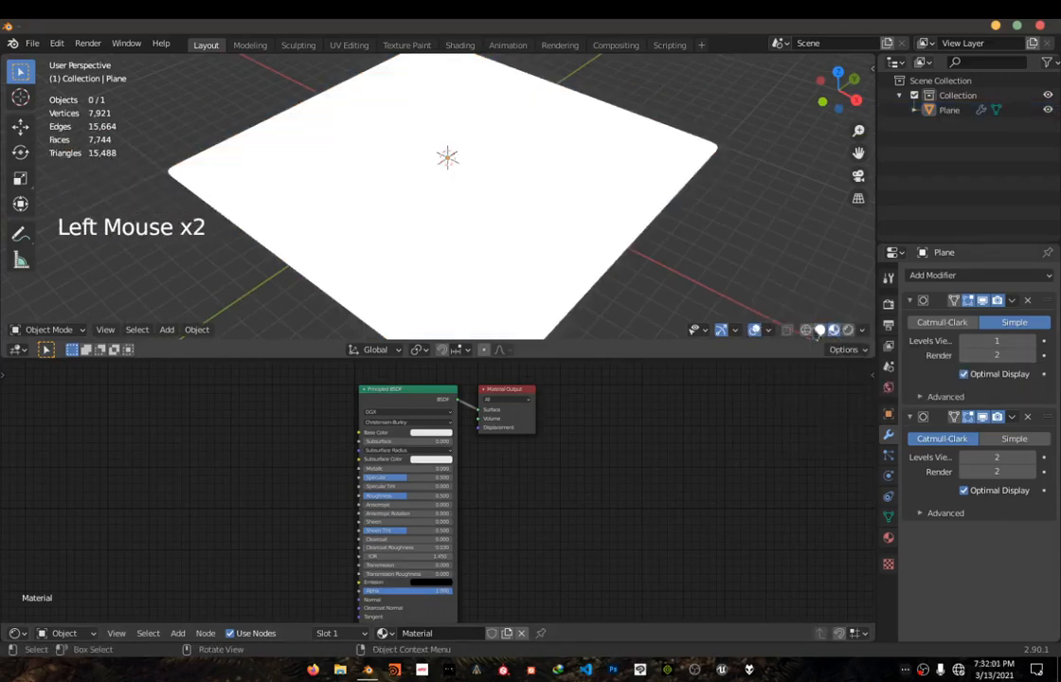
# - Delete the Principled BSDF node from the plane's material
pyautogui.moveTo(409, 182); pyautogui.dragTo(457, 219, button='middle')
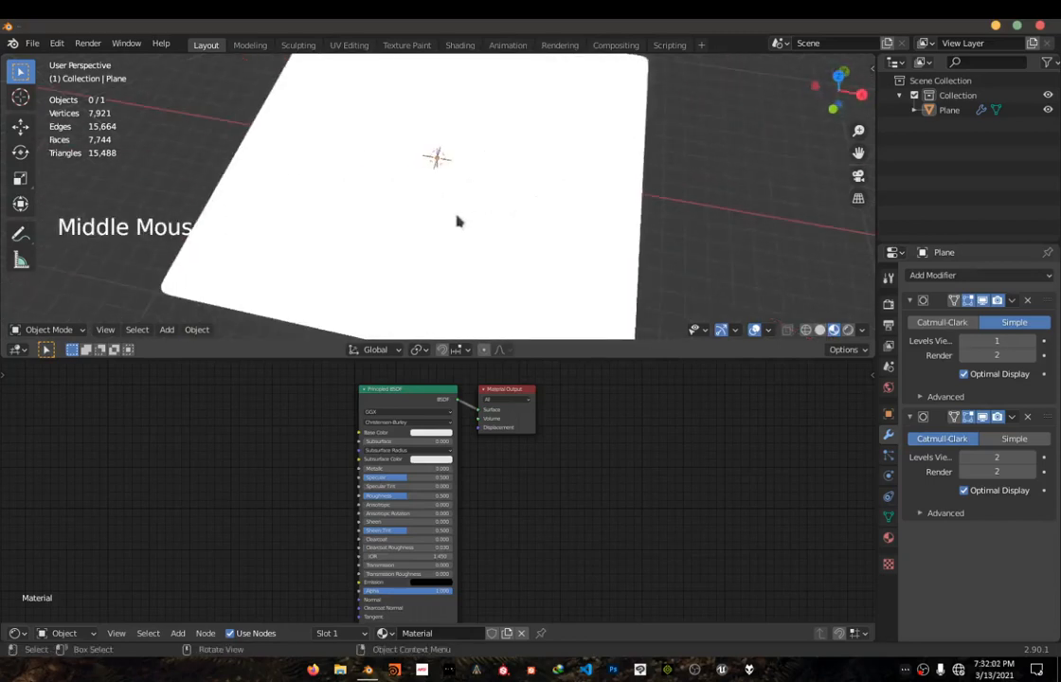
pyautogui.scroll(-1, 403, 407)
pyautogui.click(403, 409)
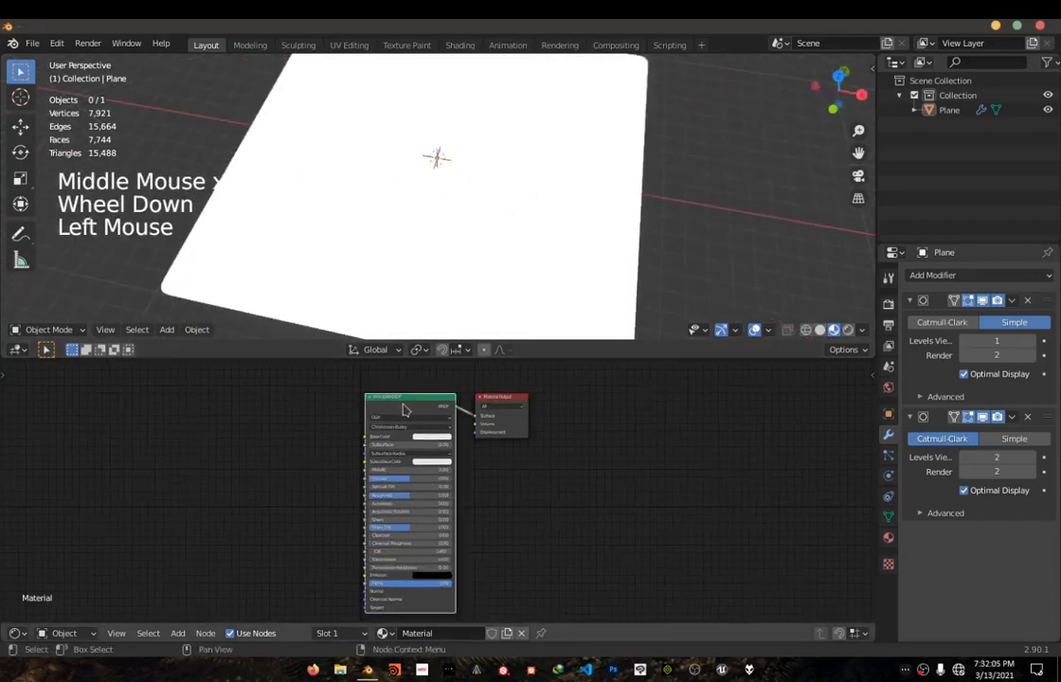
pyautogui.press('Delete')
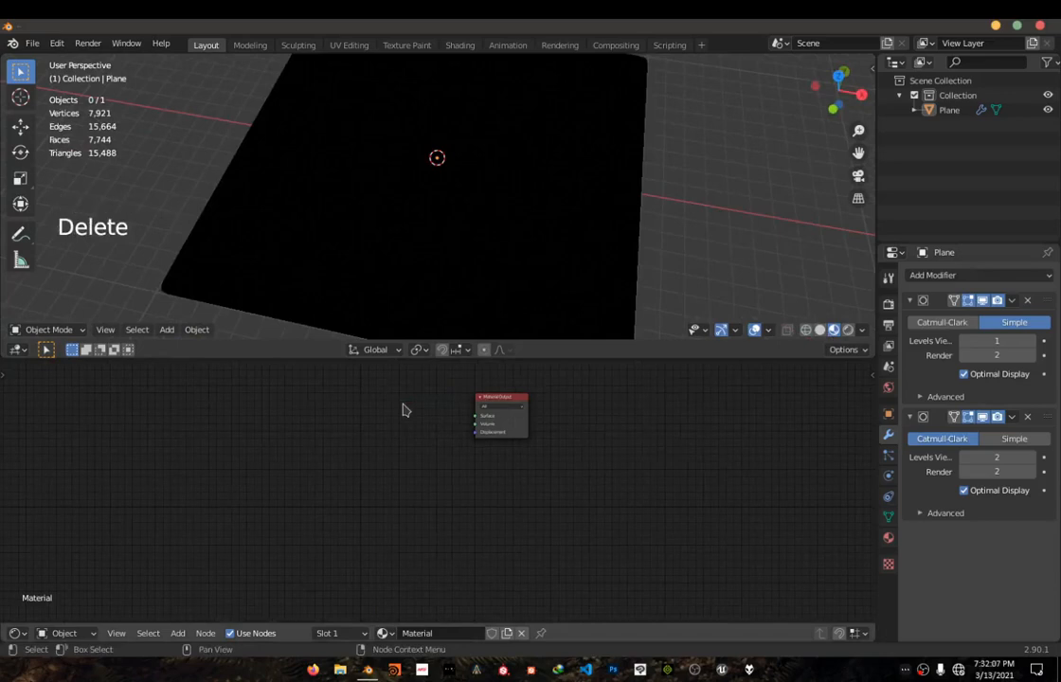
# - Add an Emission node and connect its output to the Surface input of the Material Output
pyautogui.hotkey('shift', 'a')
pyautogui.click(405, 406)
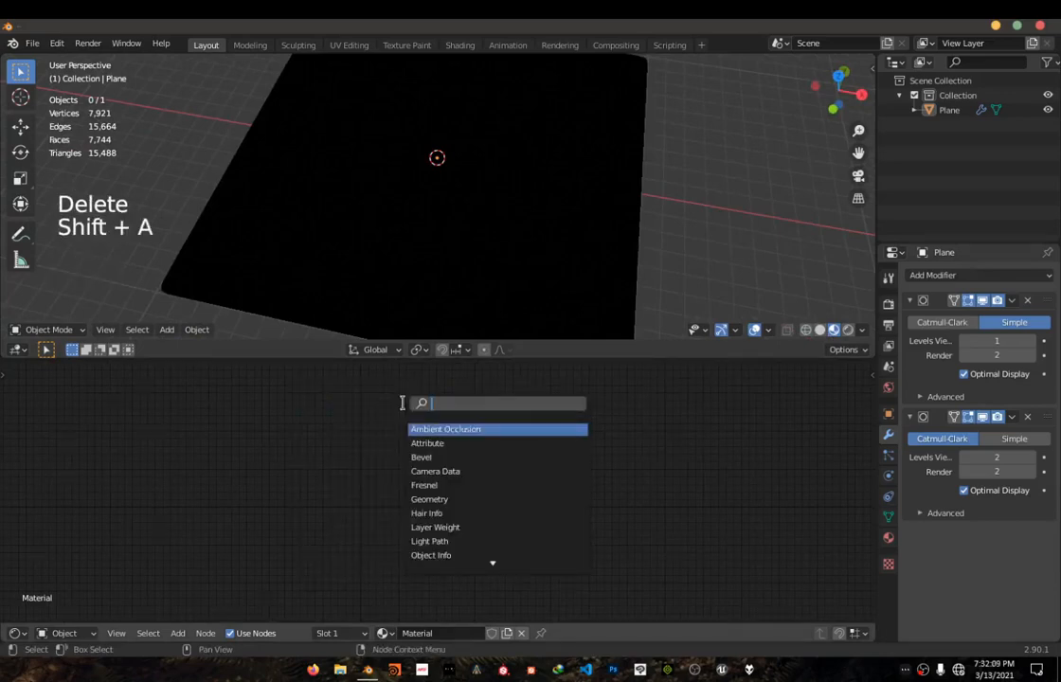
pyautogui.write('emi')
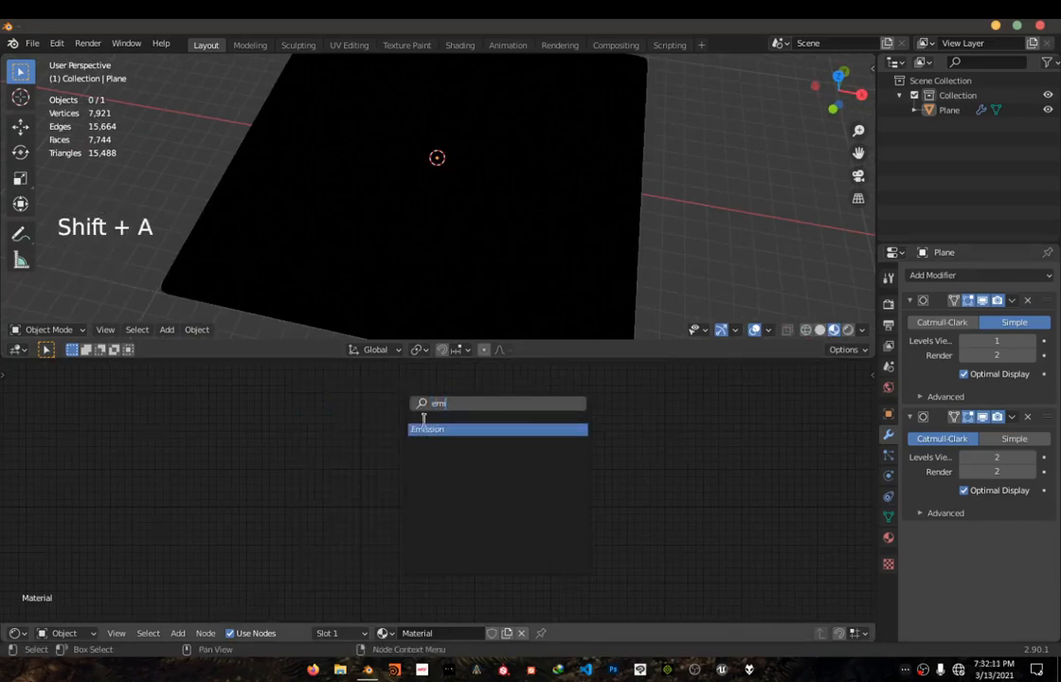
pyautogui.click(423, 429)
pyautogui.click(420, 427)
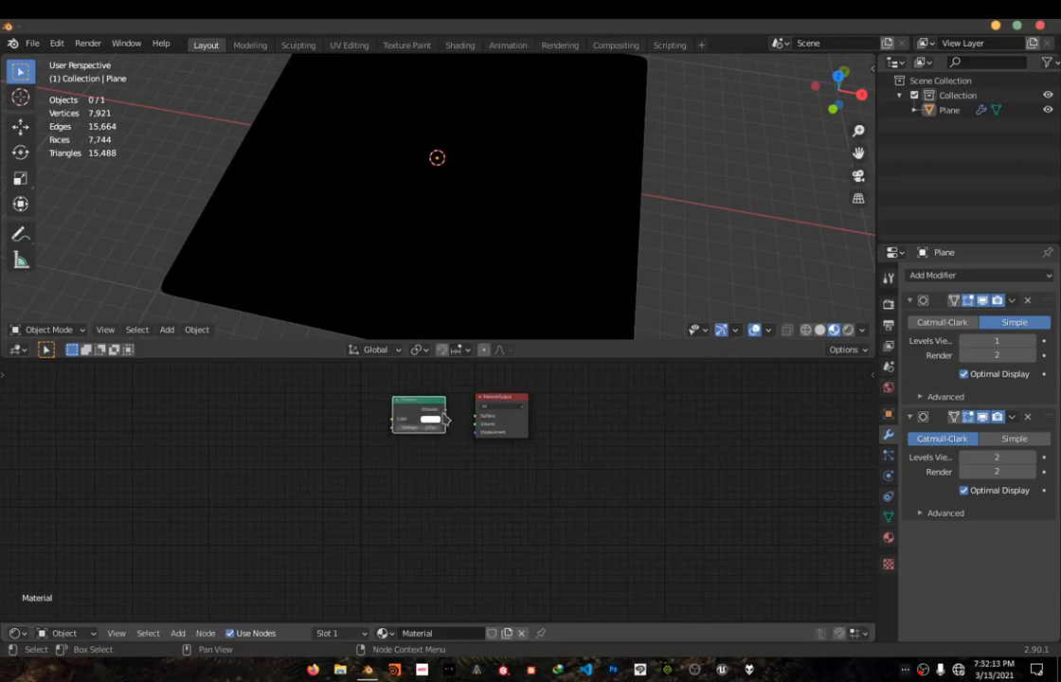
pyautogui.moveTo(445, 418); pyautogui.dragTo(475, 416)
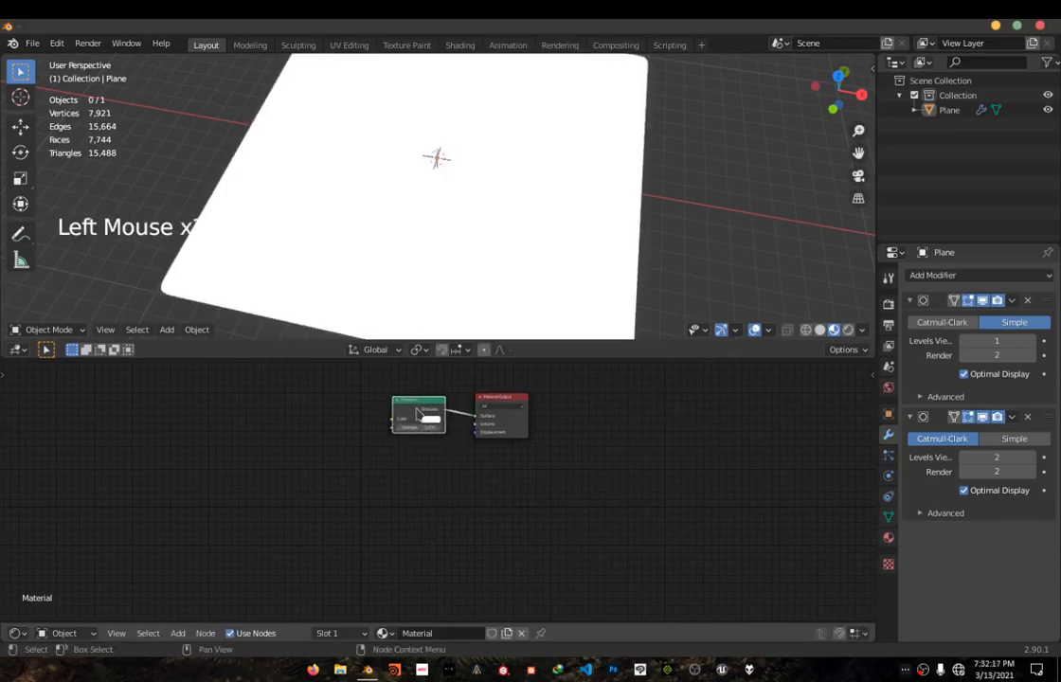
# - Set the Emission node's color to a bright blue and deselect the node
pyautogui.click(428, 420)
pyautogui.click(466, 323)
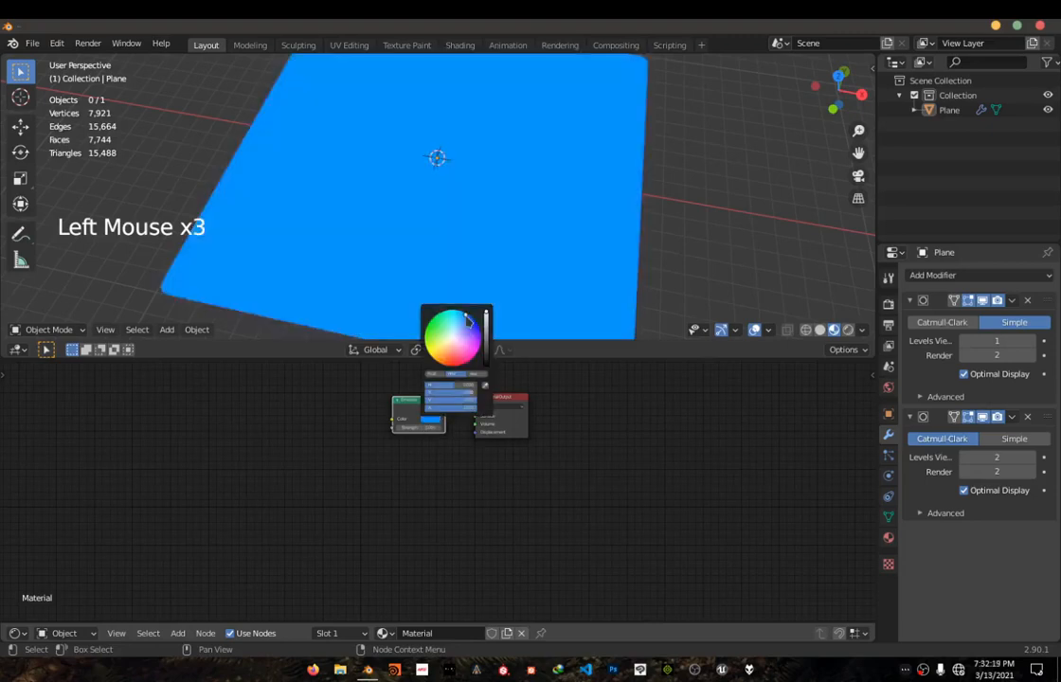
pyautogui.click(408, 406)
pyautogui.click(306, 418)
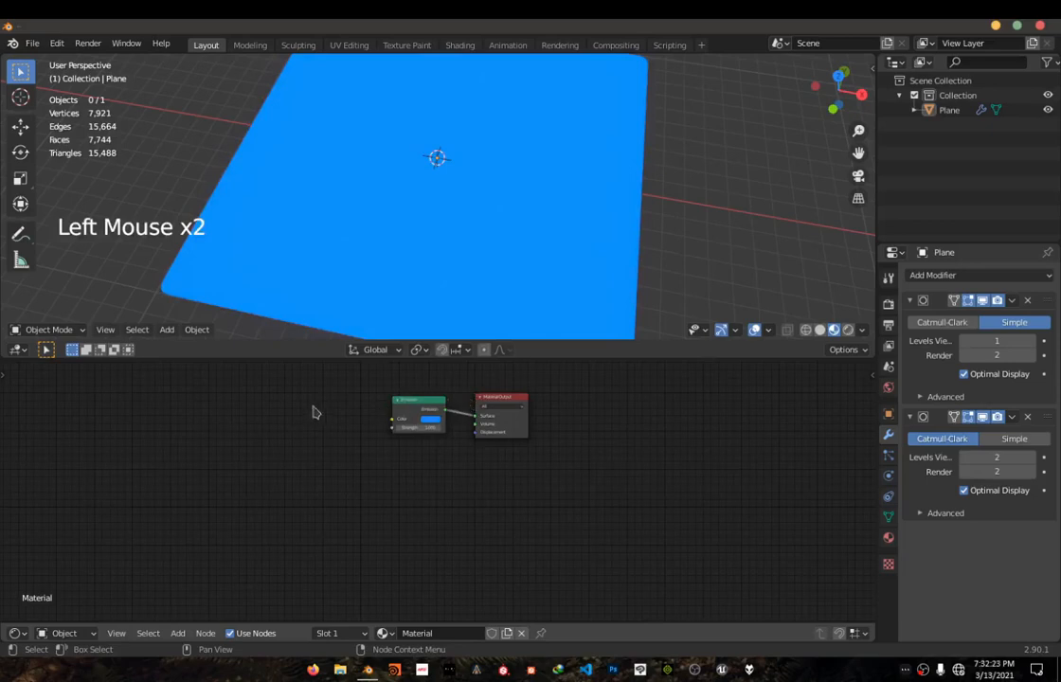
pyautogui.moveTo(312, 409); pyautogui.dragTo(503, 447, button='middle')
pyautogui.hotkey('shift', 'a')
pyautogui.click(503, 438)
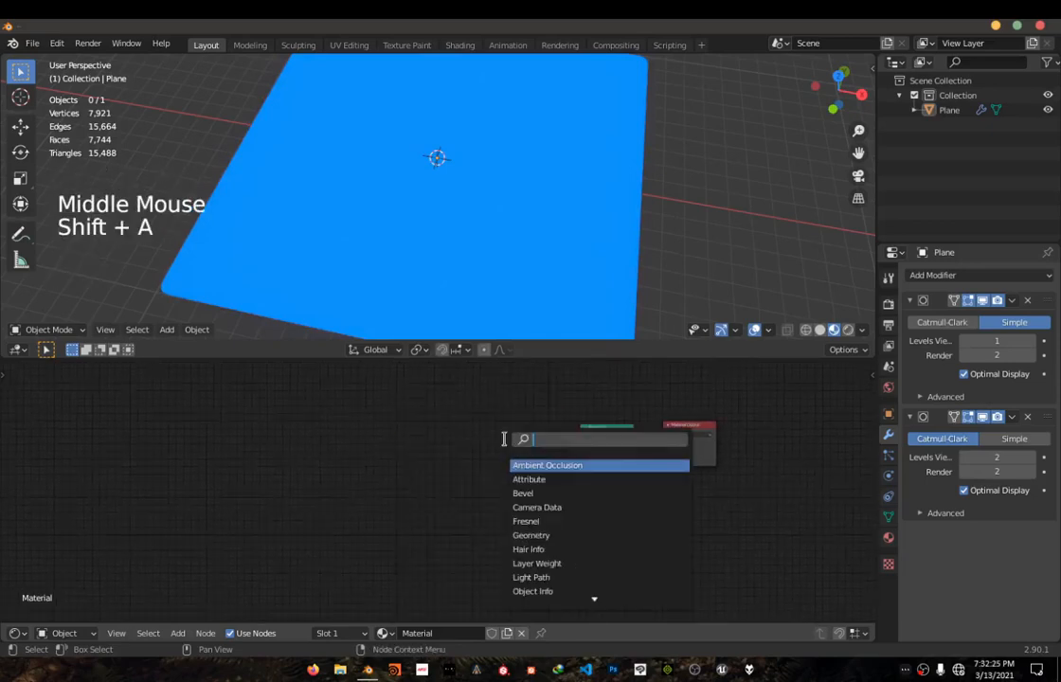
pyautogui.write('noi')
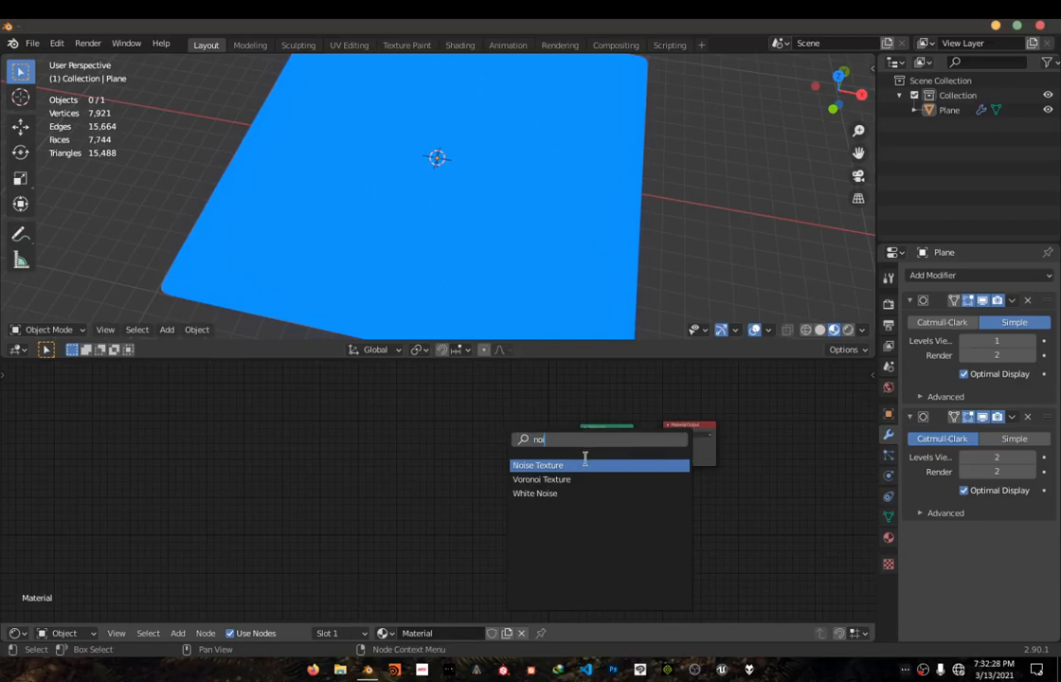
pyautogui.press('Return')
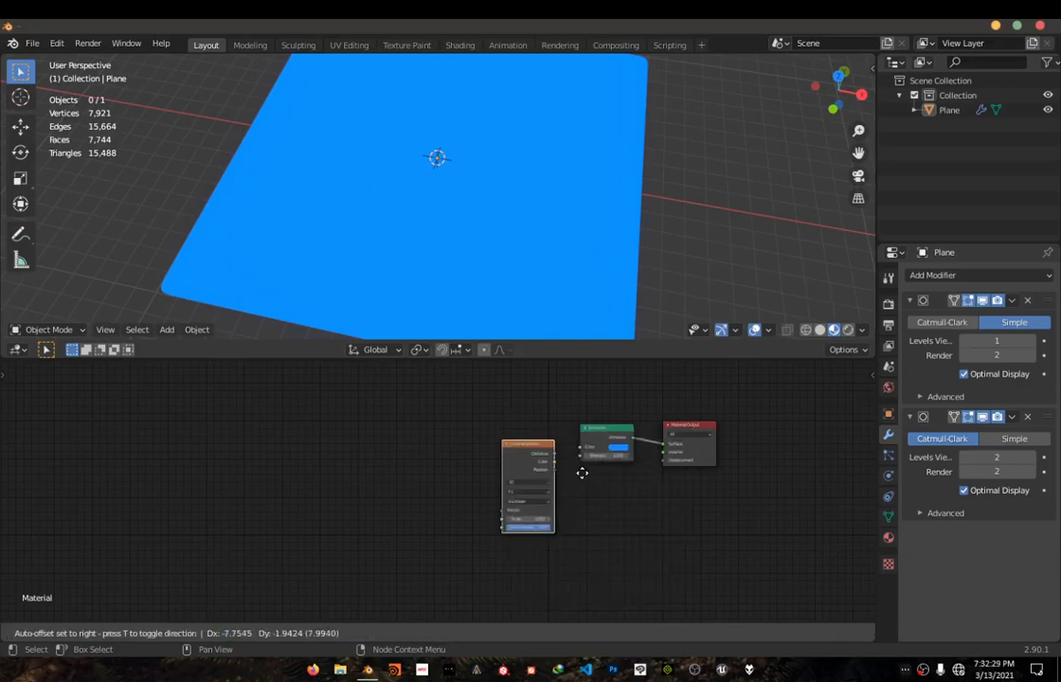
pyautogui.click(333, 471)
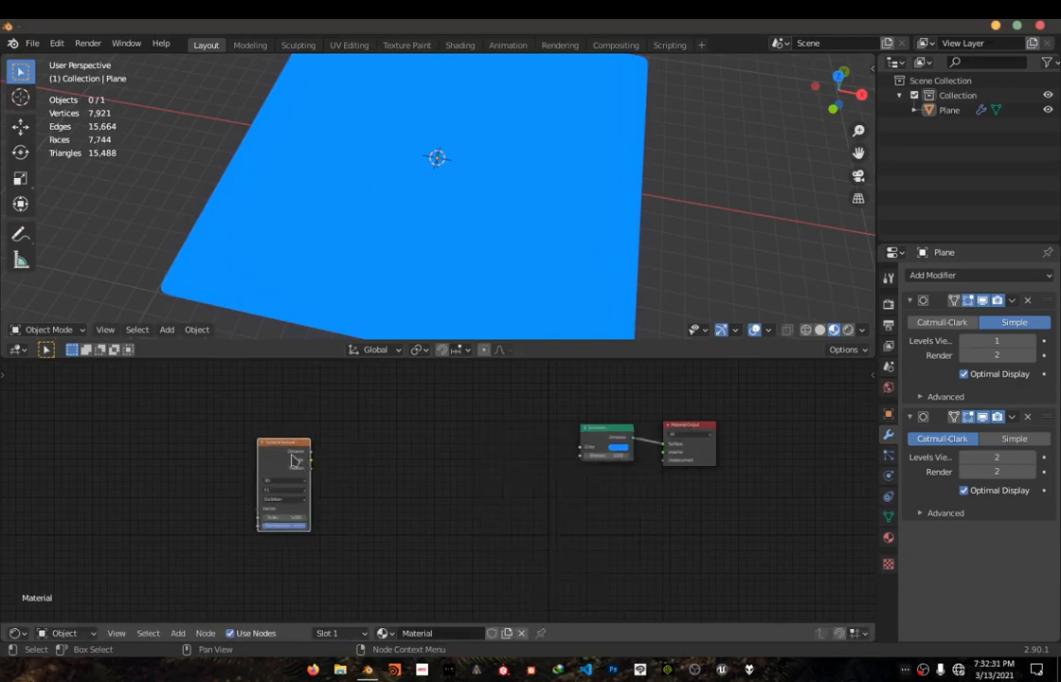
pyautogui.press('Delete')
# - Add a Noise Texture node with free space between it and the Emission node
pyautogui.hotkey('shift', 'a')
pyautogui.click(320, 452)
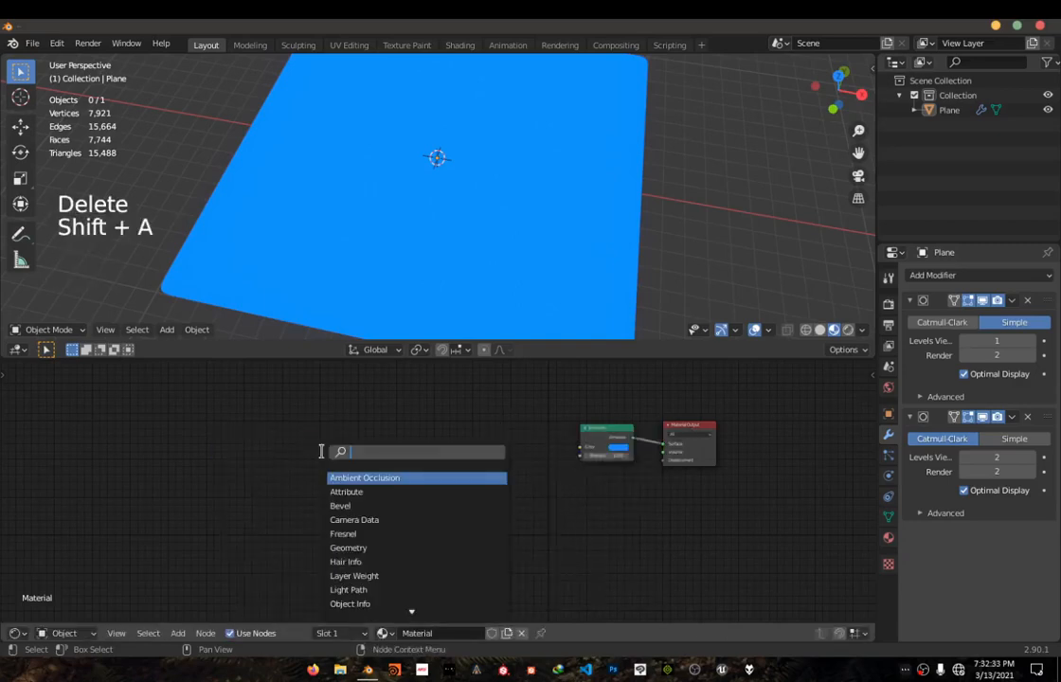
pyautogui.write('noi')
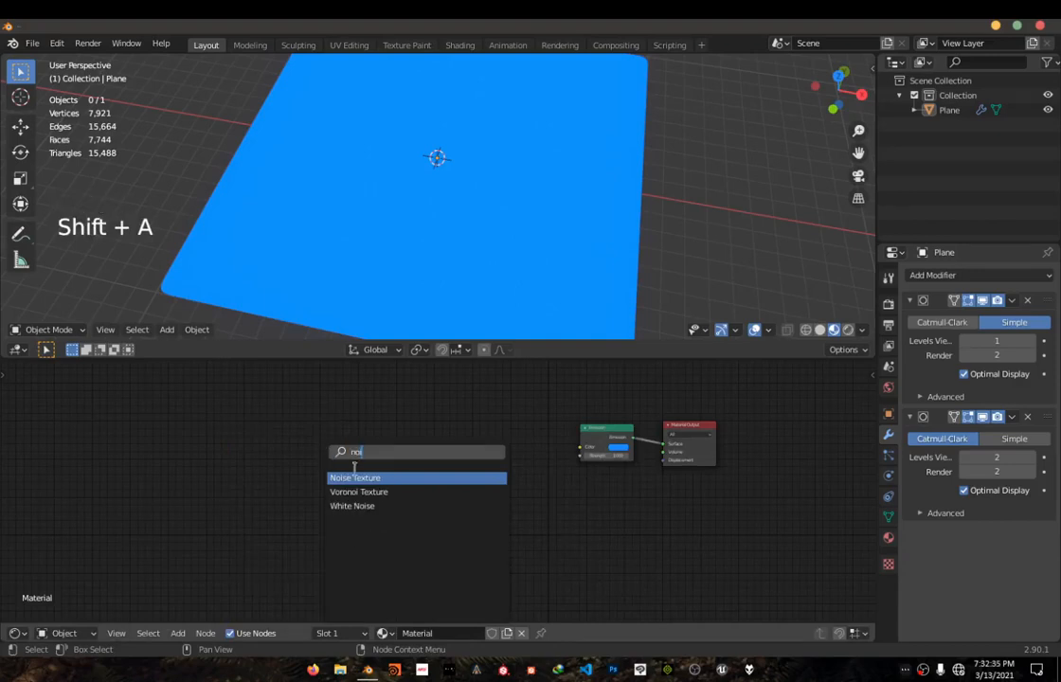
pyautogui.press('Return')
pyautogui.click(354, 466)
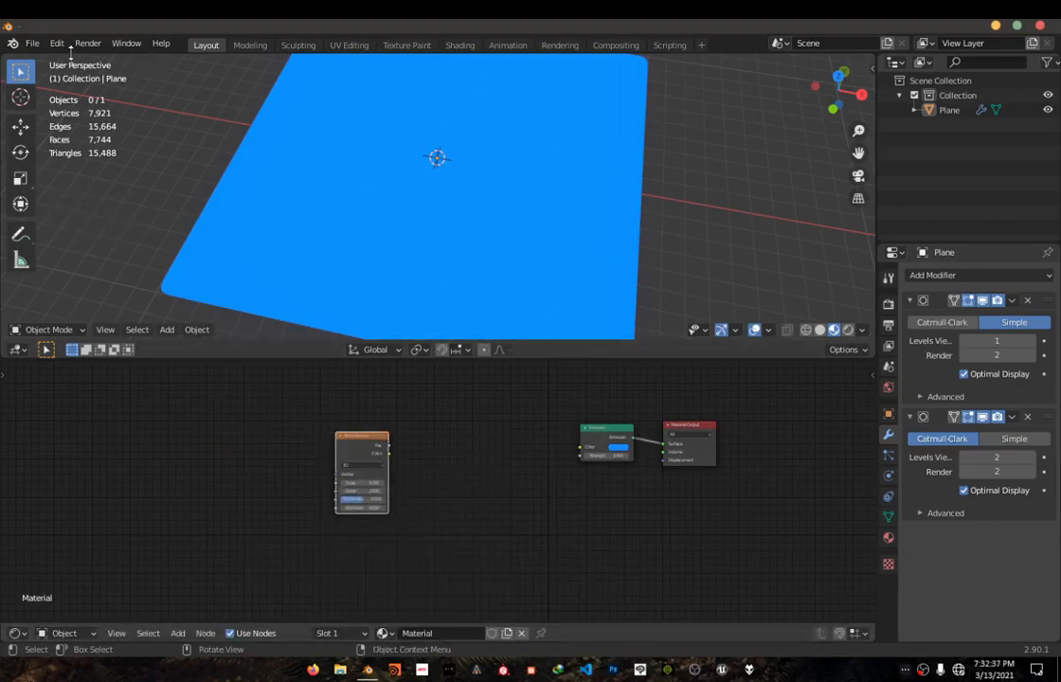
# - Search the add-on preferences for "node", switch Node Wrangler off and back on, and close the preferences
pyautogui.click(57, 44)
pyautogui.click(95, 263)
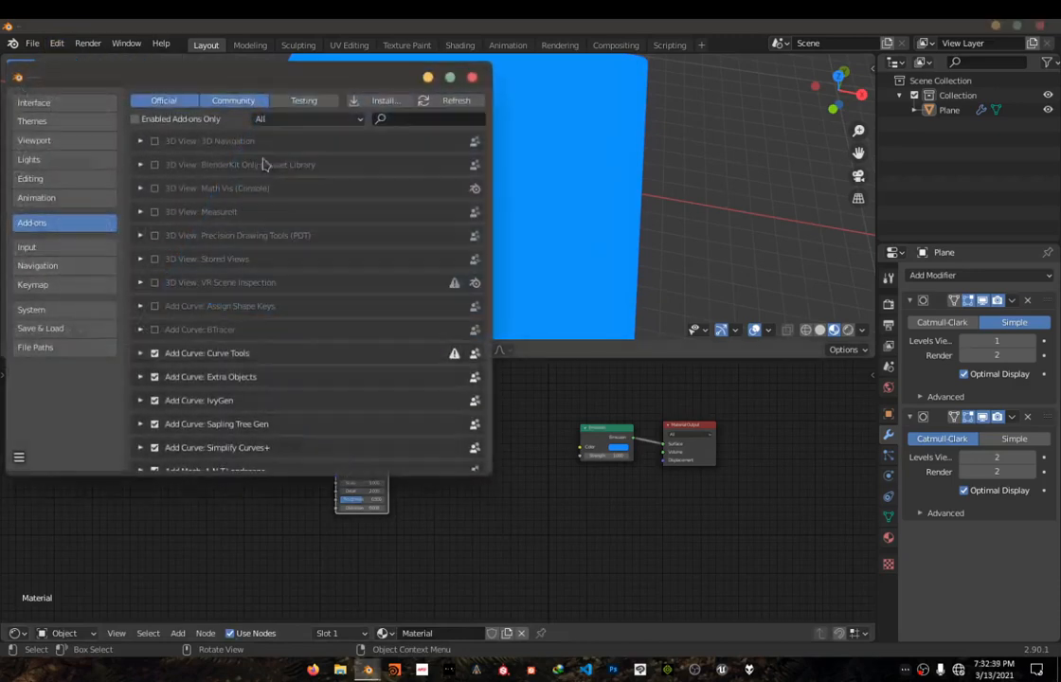
pyautogui.click(408, 118)
pyautogui.write('gltf')
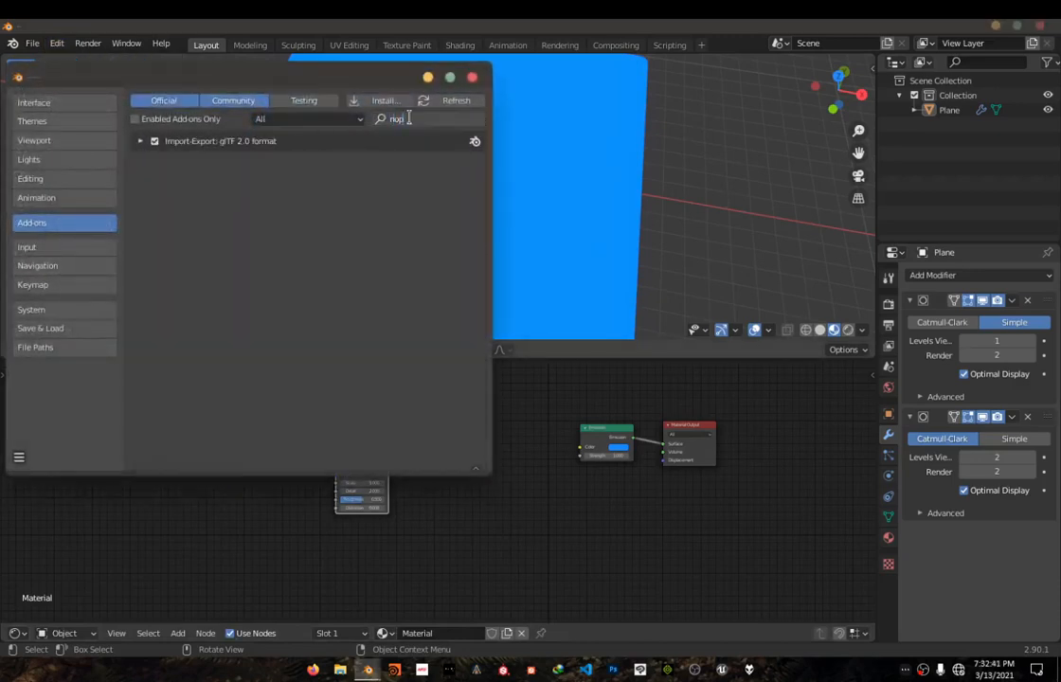
pyautogui.press('BackSpace')
pyautogui.press('BackSpace')
pyautogui.write('n')
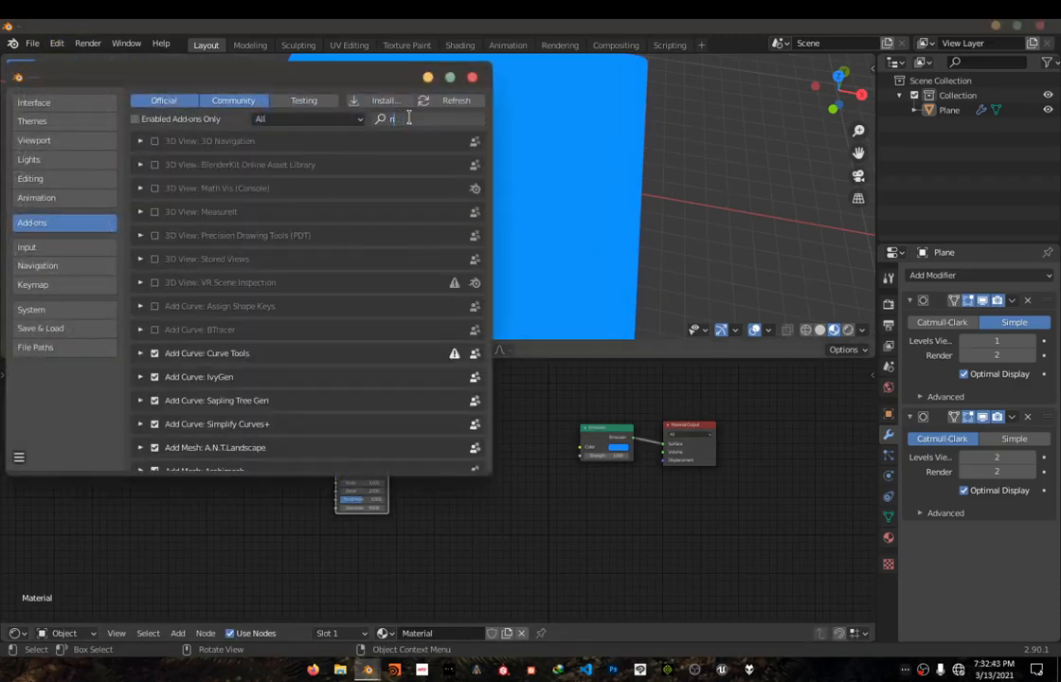
pyautogui.write('od')
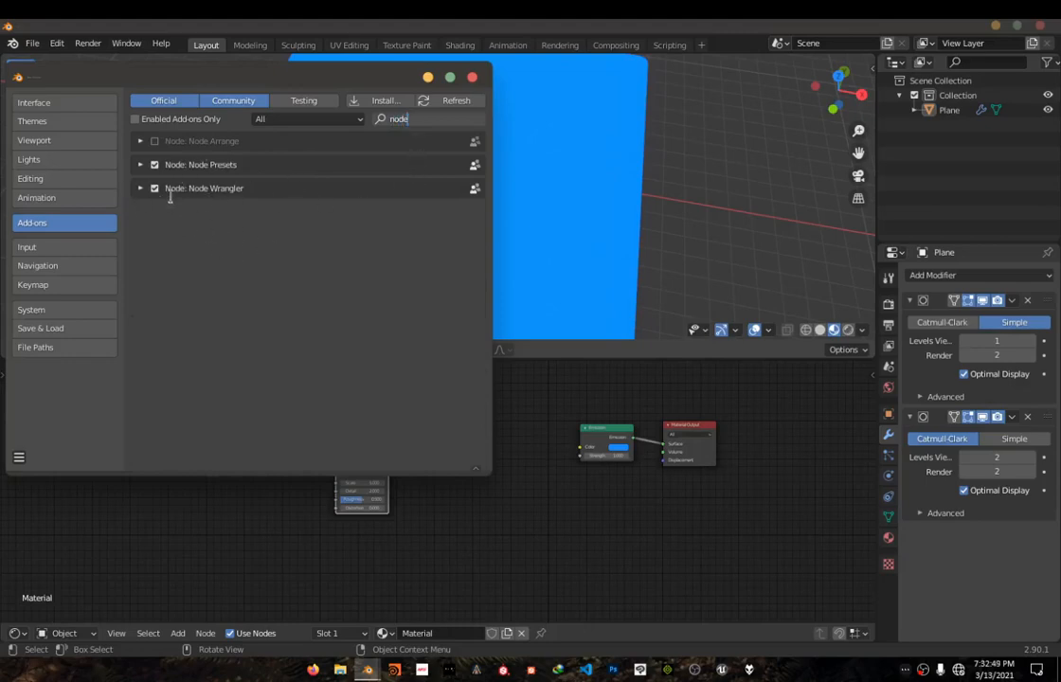
pyautogui.write('e')
pyautogui.click(154, 188)
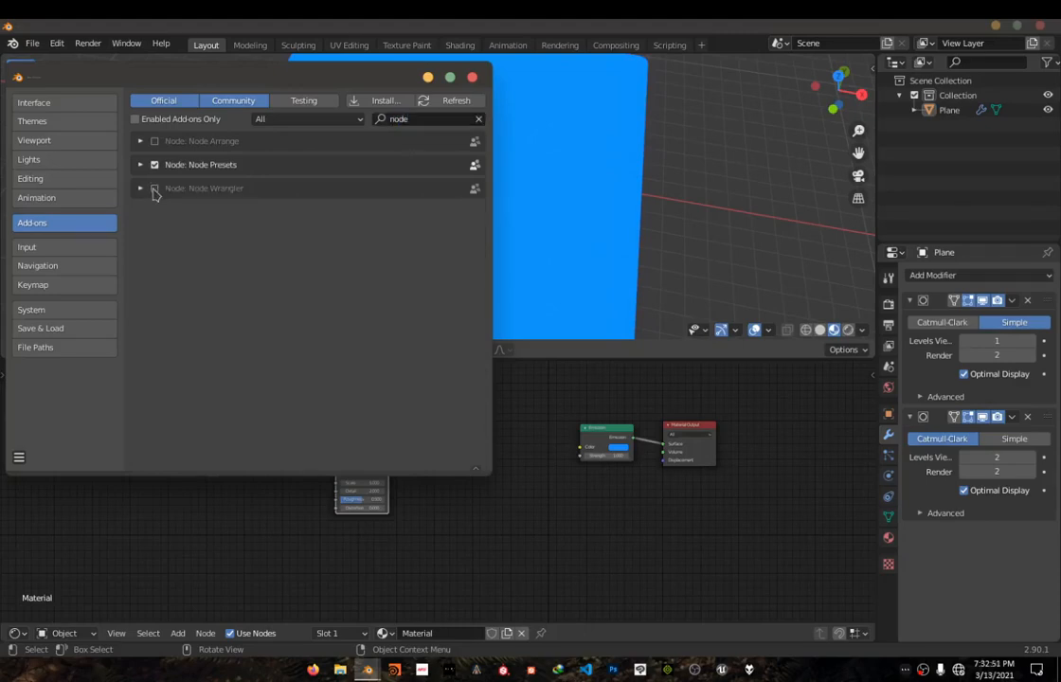
pyautogui.click(154, 189)
pyautogui.click(472, 79)
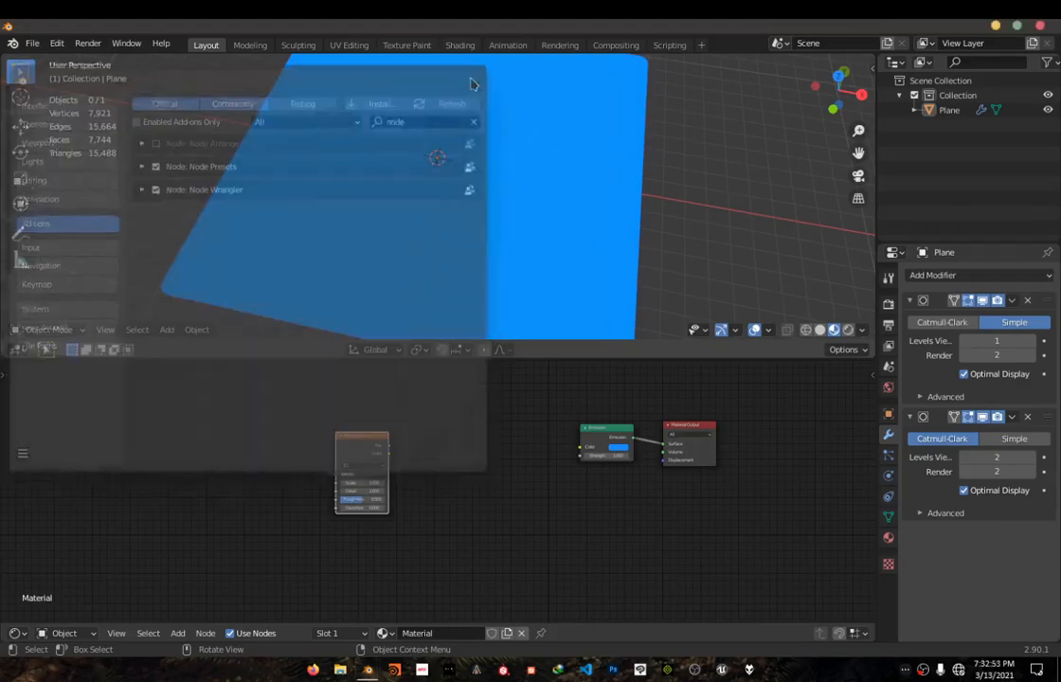
# - Add linked Texture Coordinate and Mapping nodes to the Noise Texture with Node Wrangler
pyautogui.click(357, 446)
pyautogui.press('ctrl')
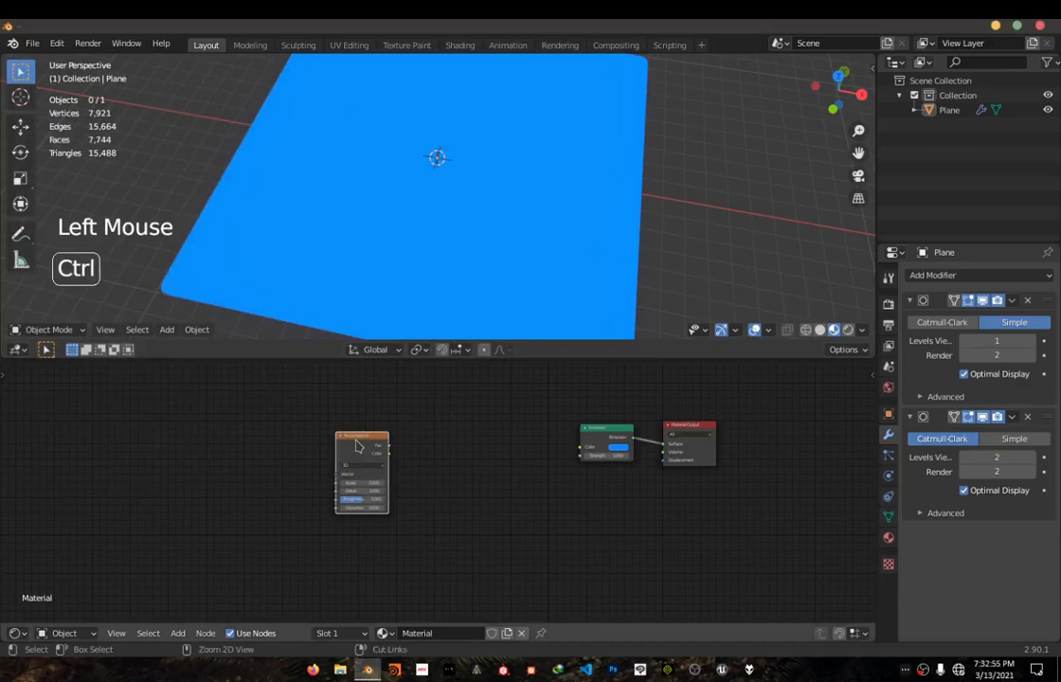
pyautogui.hotkey('ctrl', 't')
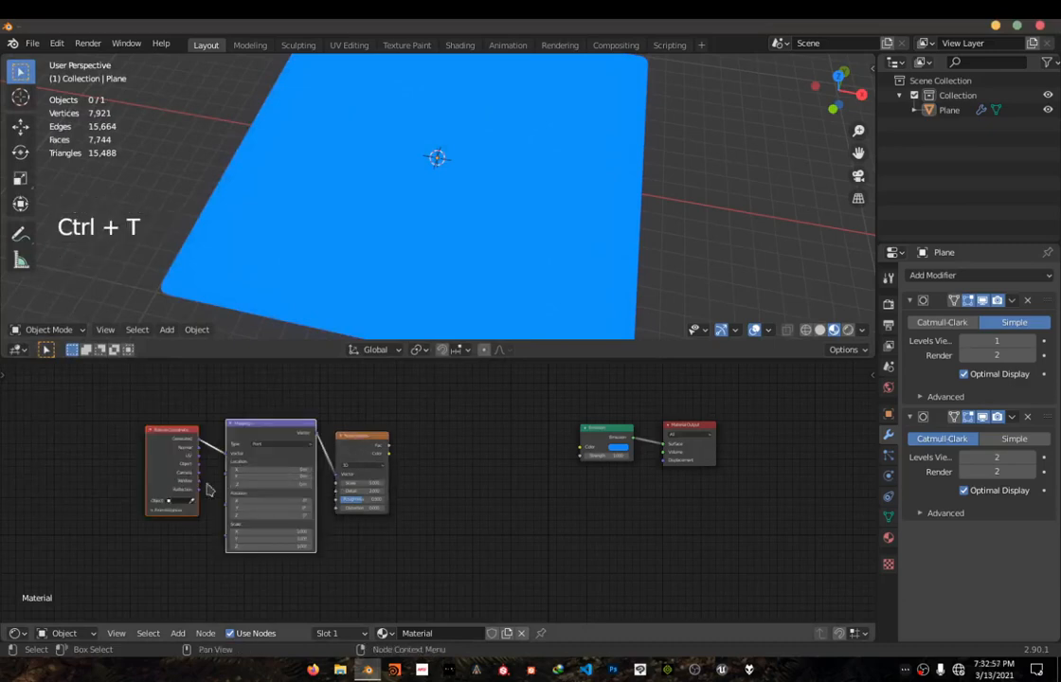
pyautogui.click(163, 460)
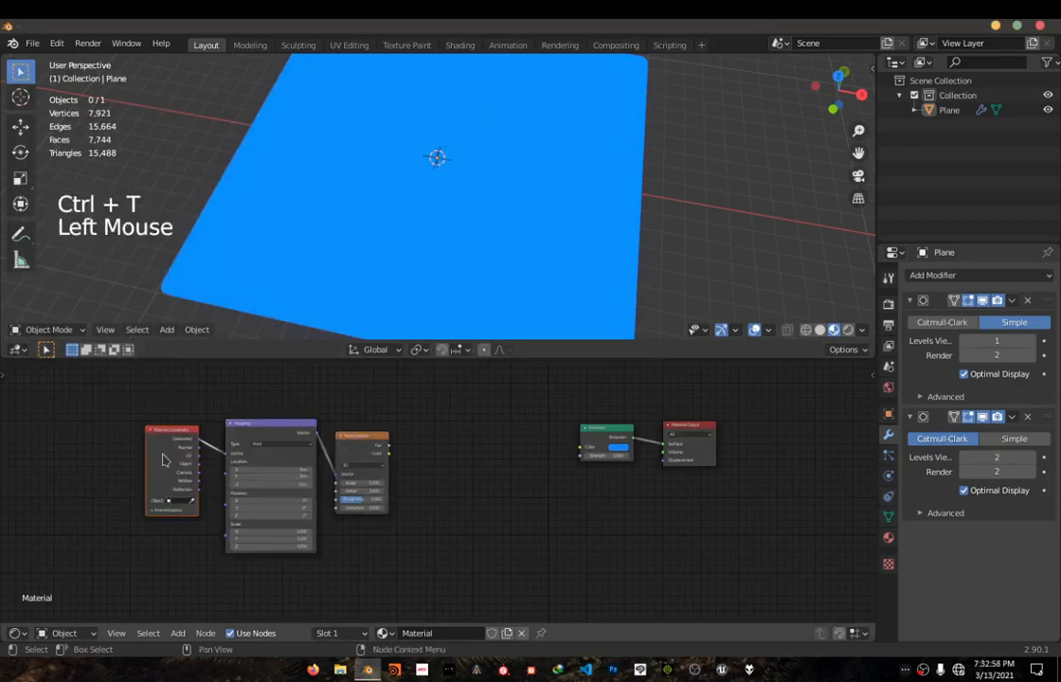
pyautogui.click(241, 401)
# - Preview the Texture Coordinate node's Generated output on the plane and examine the color gradient from different angles
pyautogui.moveTo(235, 463); pyautogui.dragTo(280, 474, button='middle')
pyautogui.scroll(6, 282, 480)
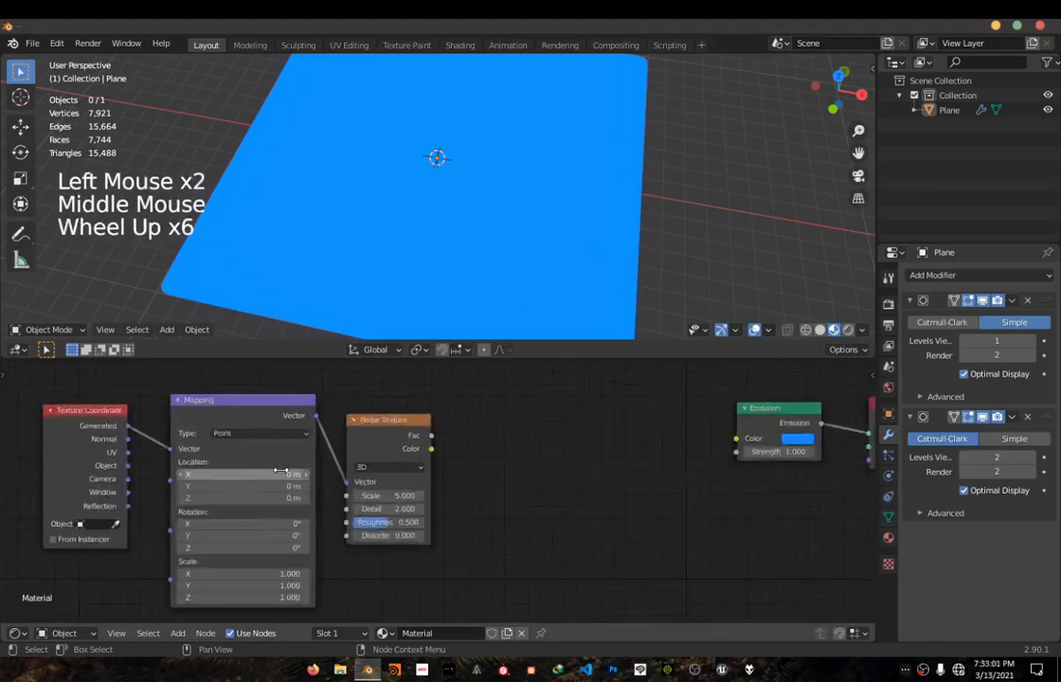
pyautogui.moveTo(203, 458); pyautogui.dragTo(338, 469, button='middle')
pyautogui.scroll(4, 338, 469)
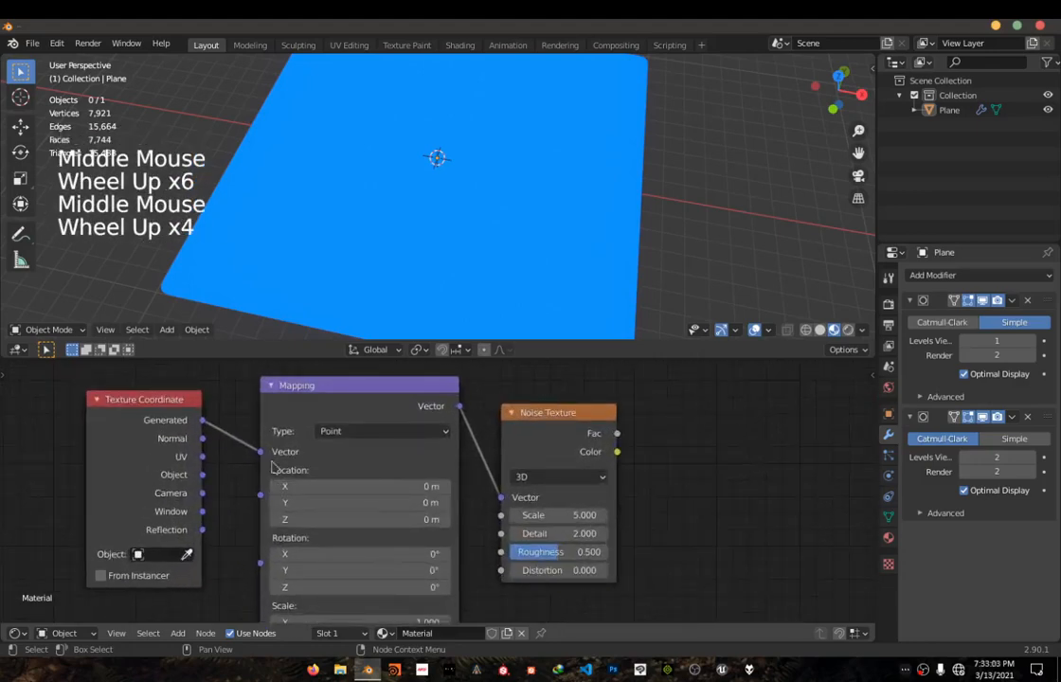
pyautogui.click(120, 455)
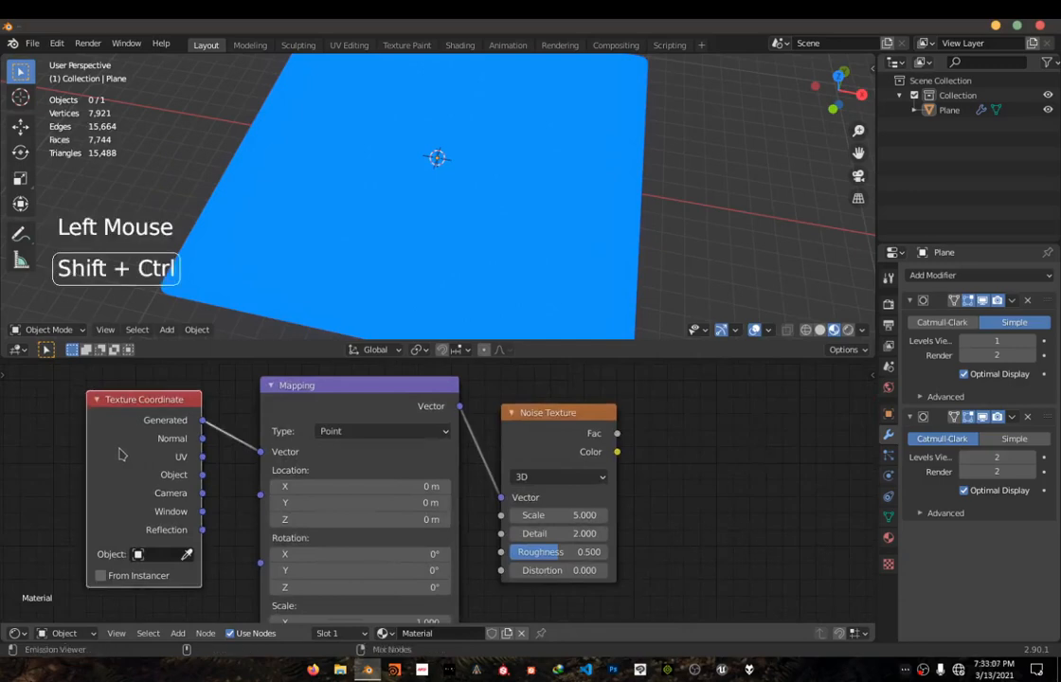
pyautogui.keyDown('ctrl'); pyautogui.keyDown('shift'); pyautogui.click(120, 454); pyautogui.keyUp('shift'); pyautogui.keyUp('ctrl')
pyautogui.moveTo(351, 232); pyautogui.dragTo(493, 263, button='middle')
pyautogui.scroll(-2, 475, 233)
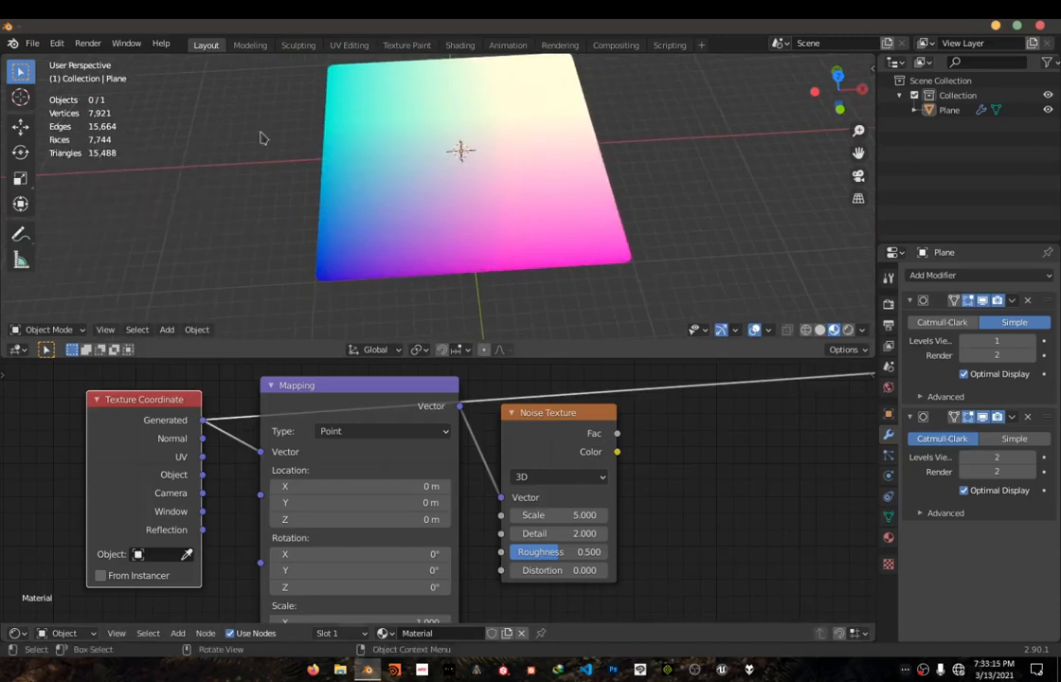
pyautogui.moveTo(476, 202); pyautogui.dragTo(237, 194, button='middle')
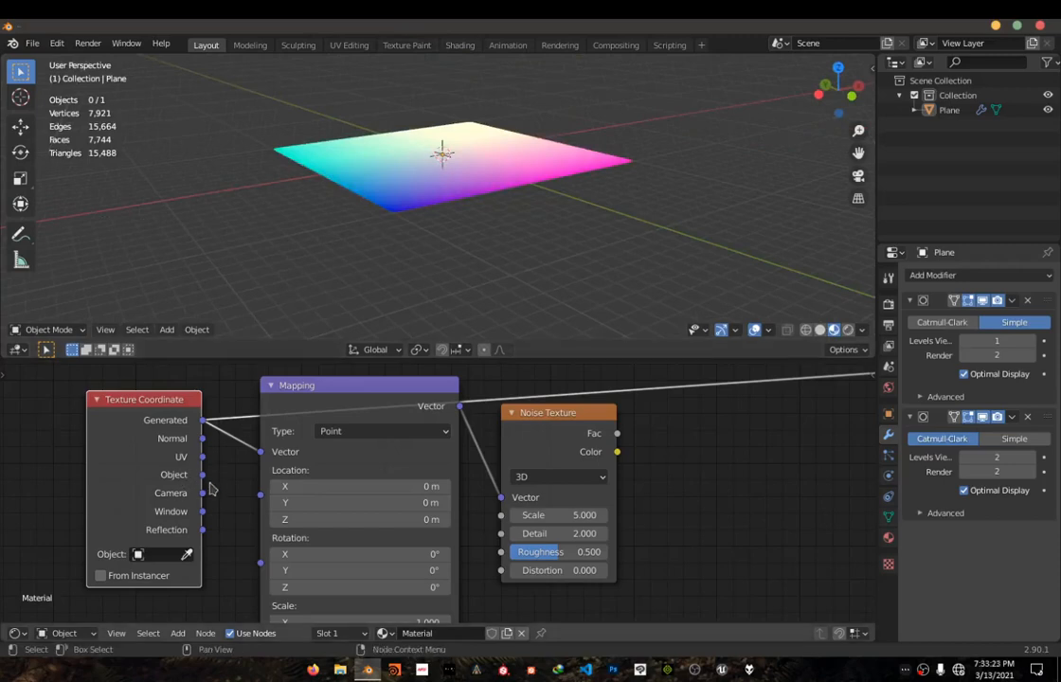
# - Connect the Object output of Texture Coordinate to the Mapping node's Vector input and move Texture Coordinate farther from Mapping
pyautogui.scroll(-4, 214, 487)
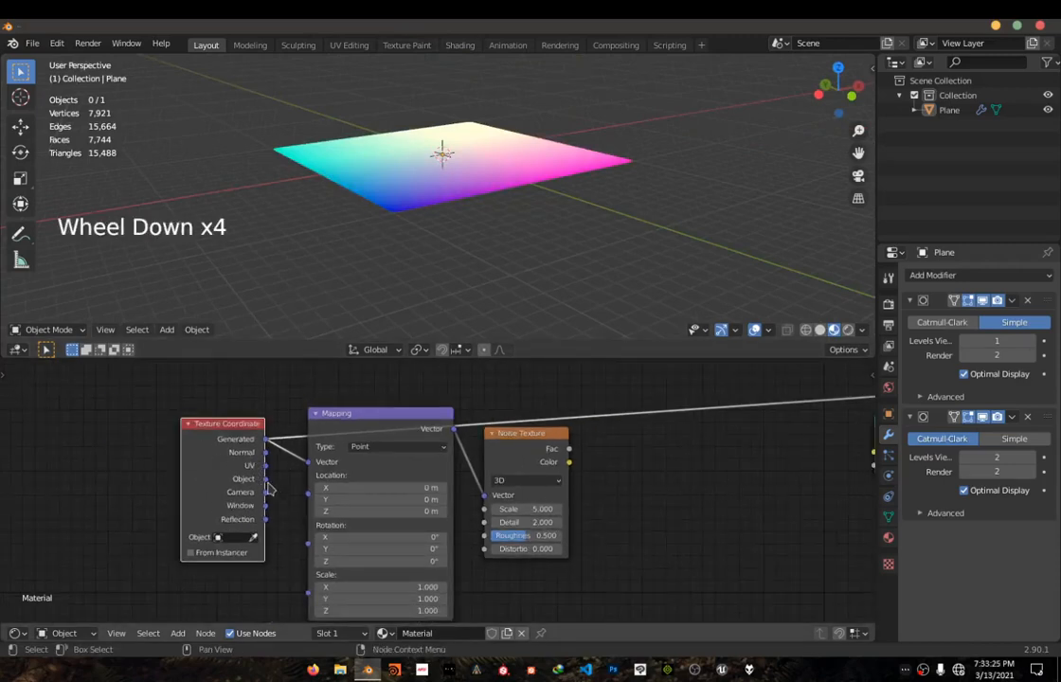
pyautogui.moveTo(266, 480); pyautogui.dragTo(309, 461)
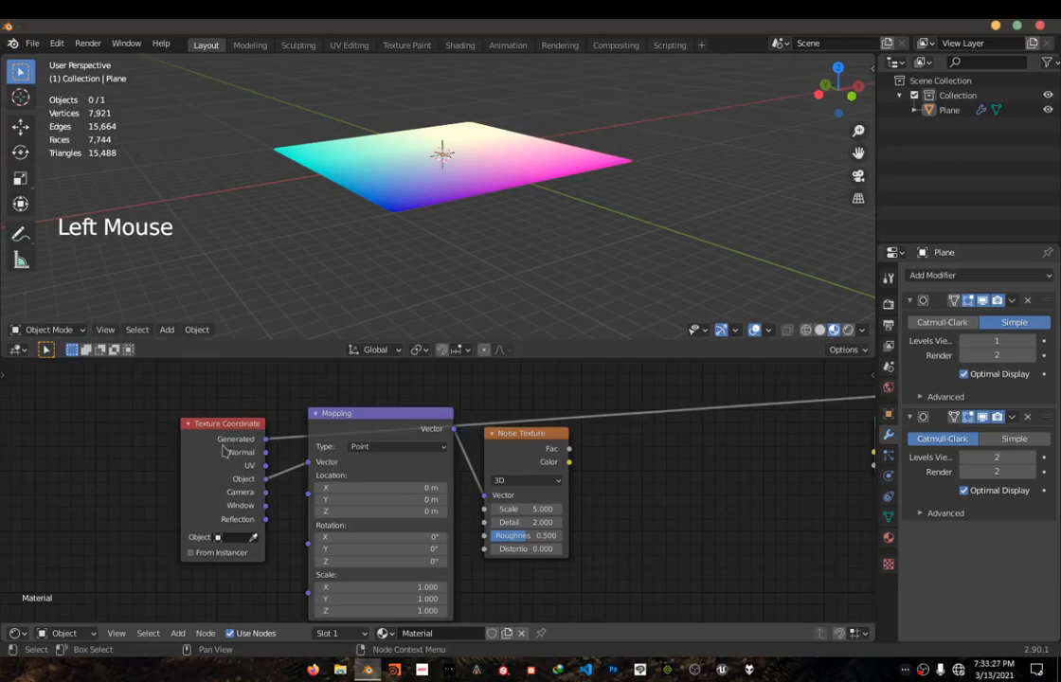
pyautogui.moveTo(224, 452); pyautogui.dragTo(67, 452)
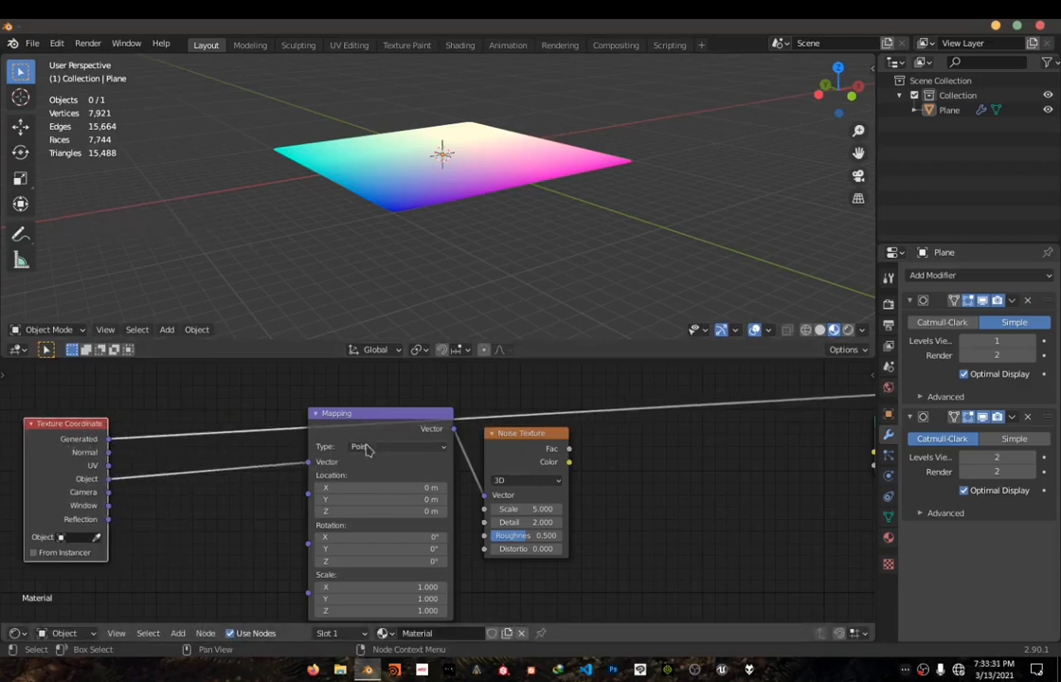
# - Preview the Normal, UV and Object outputs of Texture Coordinate in turn and examine the Object coloring from above
pyautogui.keyDown('ctrl'); pyautogui.keyDown('shift'); pyautogui.click(82, 453); pyautogui.keyUp('shift'); pyautogui.keyUp('ctrl')
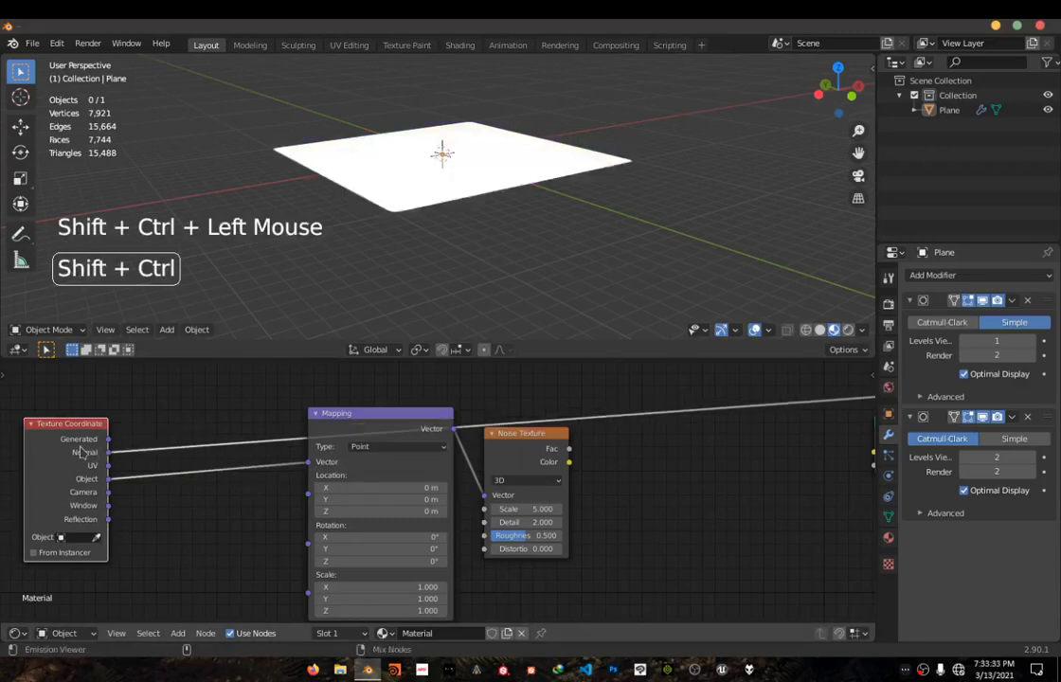
pyautogui.keyDown('ctrl'); pyautogui.keyDown('shift'); pyautogui.click(81, 452); pyautogui.keyUp('shift'); pyautogui.keyUp('ctrl')
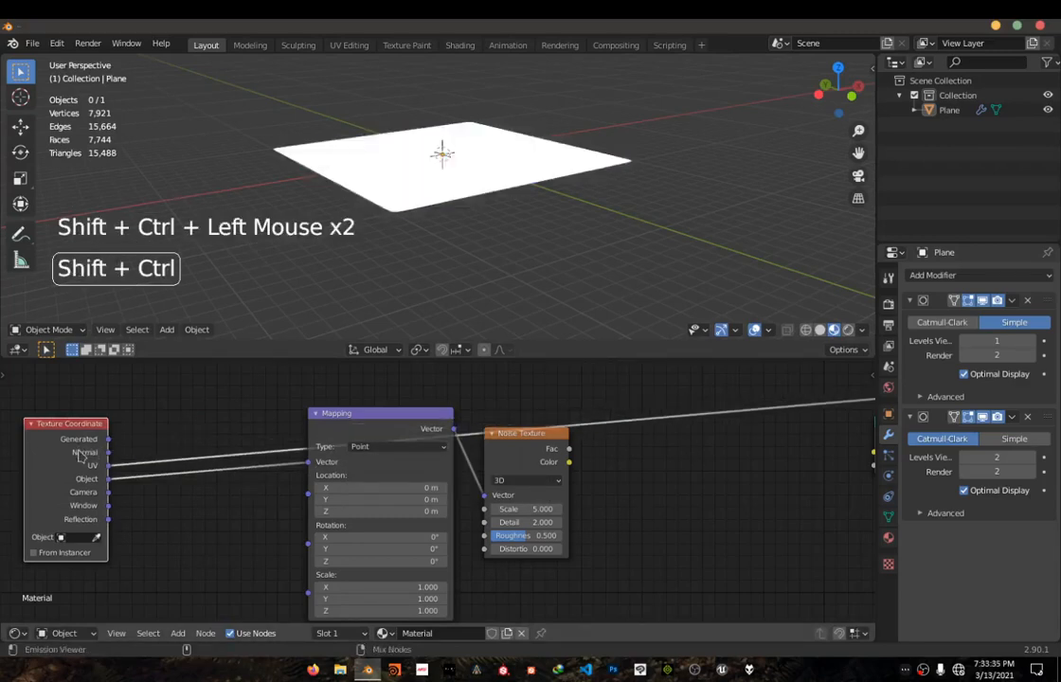
pyautogui.keyDown('ctrl'); pyautogui.keyDown('shift'); pyautogui.click(82, 454); pyautogui.keyUp('shift'); pyautogui.keyUp('ctrl')
pyautogui.moveTo(445, 180); pyautogui.dragTo(472, 280, button='middle')
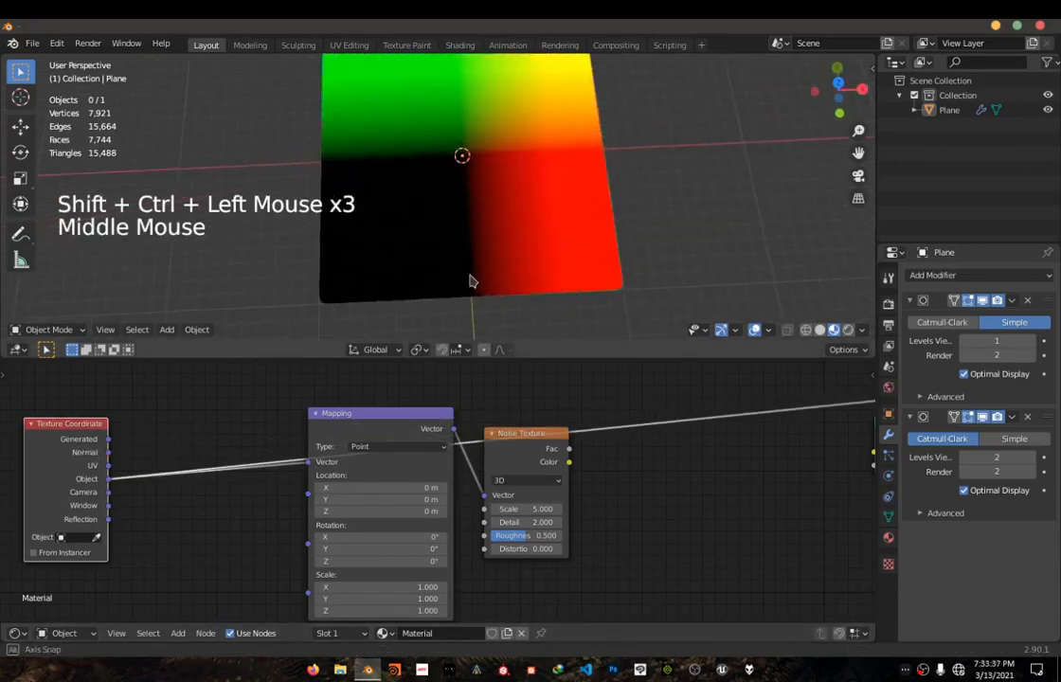
pyautogui.scroll(-2, 483, 156)
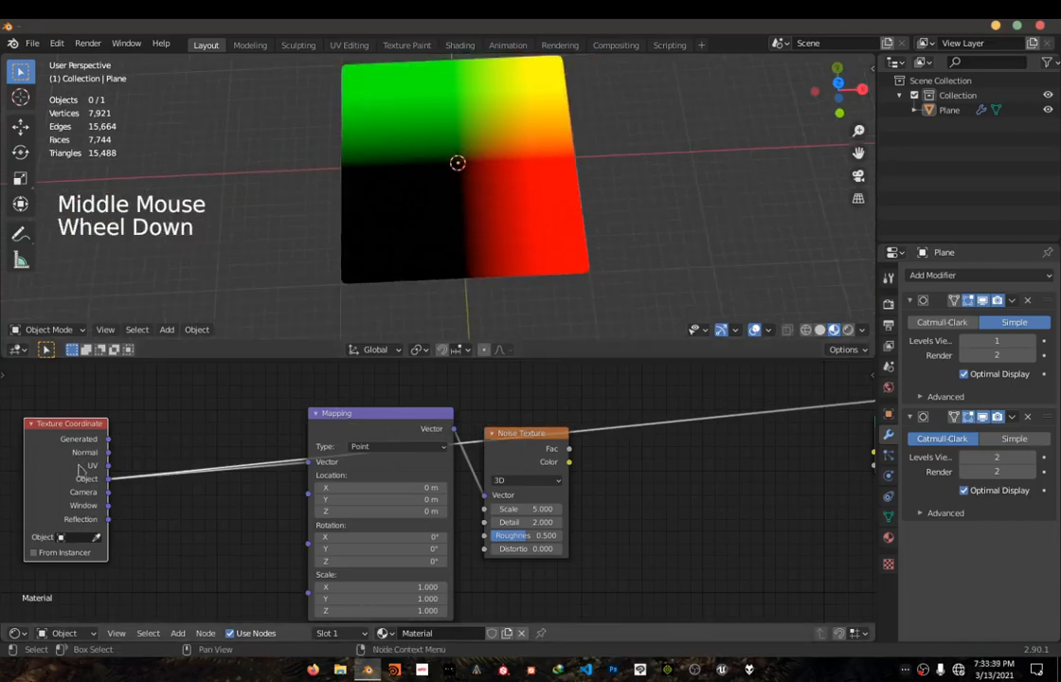
# - Cycle the plane preview through Texture Coordinate's Camera, Window and remaining outputs around to Generated
pyautogui.keyDown('ctrl'); pyautogui.keyDown('shift'); pyautogui.click(103, 444); pyautogui.keyUp('shift'); pyautogui.keyUp('ctrl')
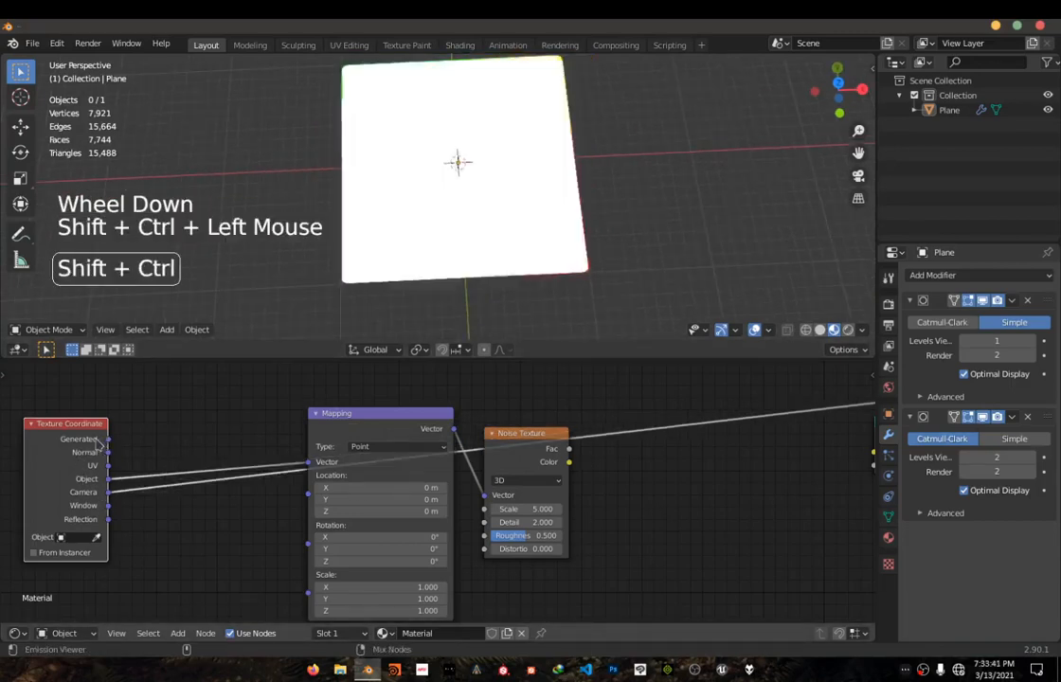
pyautogui.keyDown('ctrl'); pyautogui.keyDown('shift'); pyautogui.click(101, 443); pyautogui.keyUp('shift'); pyautogui.keyUp('ctrl')
pyautogui.keyDown('ctrl'); pyautogui.keyDown('shift'); pyautogui.click(98, 442); pyautogui.keyUp('shift'); pyautogui.keyUp('ctrl')
pyautogui.keyDown('ctrl'); pyautogui.keyDown('shift'); pyautogui.click(95, 442); pyautogui.keyUp('shift'); pyautogui.keyUp('ctrl')
pyautogui.keyDown('ctrl'); pyautogui.keyDown('shift'); pyautogui.click(96, 442); pyautogui.keyUp('shift'); pyautogui.keyUp('ctrl')
pyautogui.keyDown('ctrl'); pyautogui.keyDown('shift'); pyautogui.click(96, 442); pyautogui.keyUp('shift'); pyautogui.keyUp('ctrl')
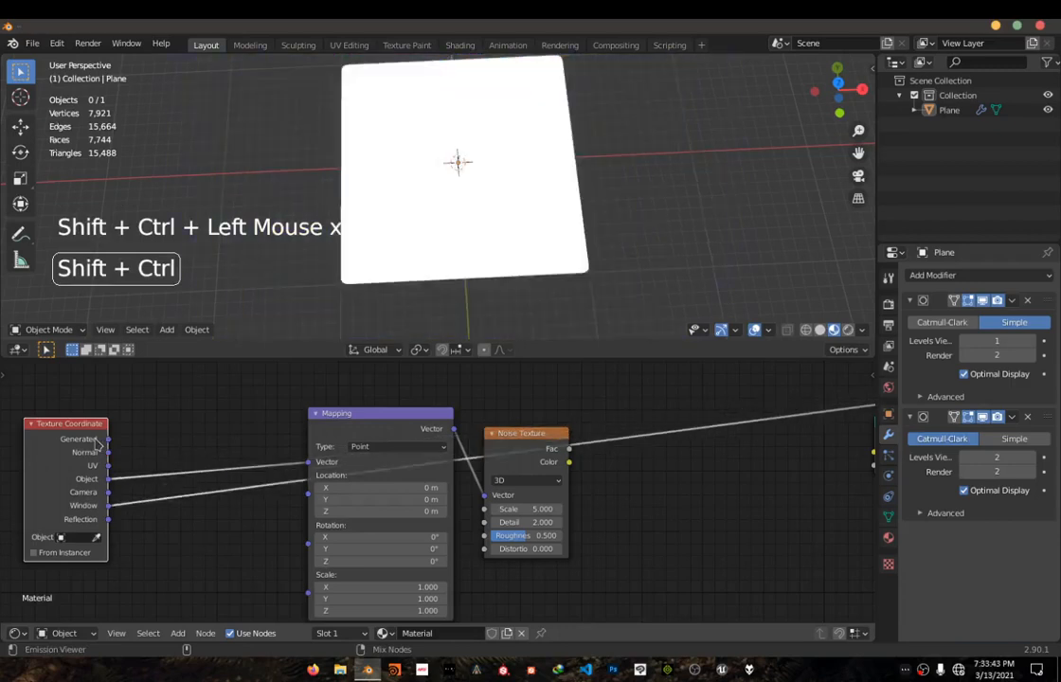
pyautogui.keyDown('ctrl'); pyautogui.keyDown('shift'); pyautogui.click(96, 442); pyautogui.keyUp('shift'); pyautogui.keyUp('ctrl')
pyautogui.keyDown('ctrl'); pyautogui.keyDown('shift'); pyautogui.click(96, 442); pyautogui.keyUp('shift'); pyautogui.keyUp('ctrl')
pyautogui.keyDown('ctrl'); pyautogui.keyDown('shift'); pyautogui.click(96, 442); pyautogui.keyUp('shift'); pyautogui.keyUp('ctrl')
pyautogui.keyDown('ctrl'); pyautogui.keyDown('shift'); pyautogui.click(96, 442); pyautogui.keyUp('shift'); pyautogui.keyUp('ctrl')
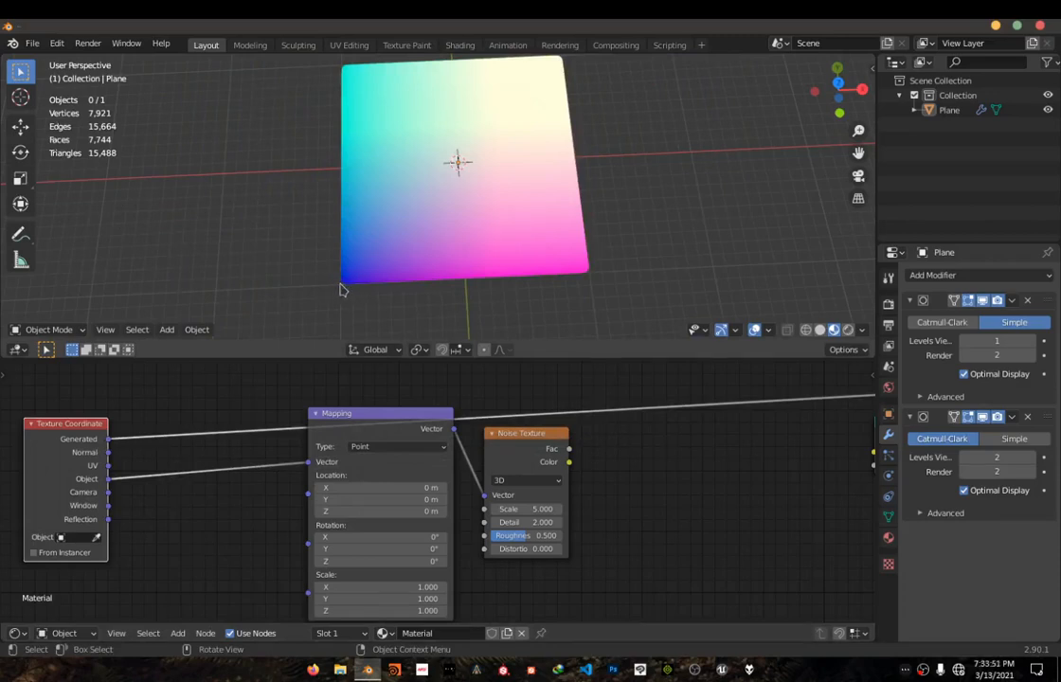
# - Cycle the plane preview from Generated to the Object output of Texture Coordinate for comparison
pyautogui.keyDown('ctrl'); pyautogui.keyDown('shift'); pyautogui.click(93, 469); pyautogui.keyUp('shift'); pyautogui.keyUp('ctrl')
pyautogui.keyDown('ctrl'); pyautogui.keyDown('shift'); pyautogui.click(92, 469); pyautogui.keyUp('shift'); pyautogui.keyUp('ctrl')
pyautogui.keyDown('ctrl'); pyautogui.keyDown('shift'); pyautogui.click(93, 469); pyautogui.keyUp('shift'); pyautogui.keyUp('ctrl')
pyautogui.keyDown('ctrl'); pyautogui.keyDown('shift'); pyautogui.click(92, 469); pyautogui.keyUp('shift'); pyautogui.keyUp('ctrl')
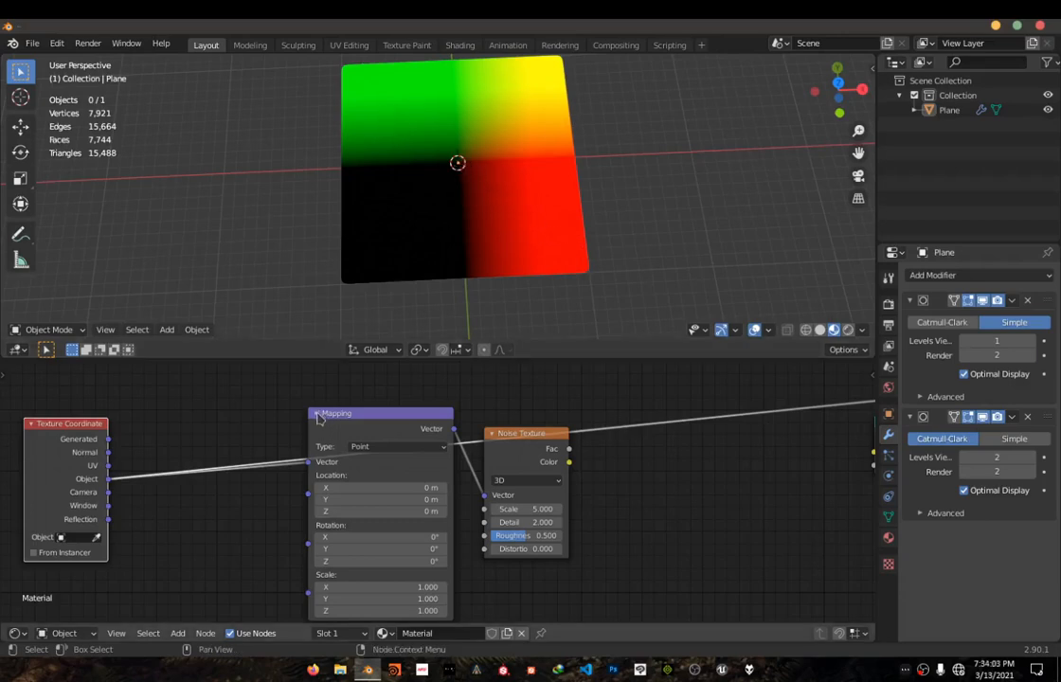
# - Detach Noise Texture from Mapping and place it directly above Texture Coordinate, with Mapping beside them
pyautogui.moveTo(347, 438); pyautogui.dragTo(200, 430)
pyautogui.moveTo(87, 427); pyautogui.dragTo(85, 410)
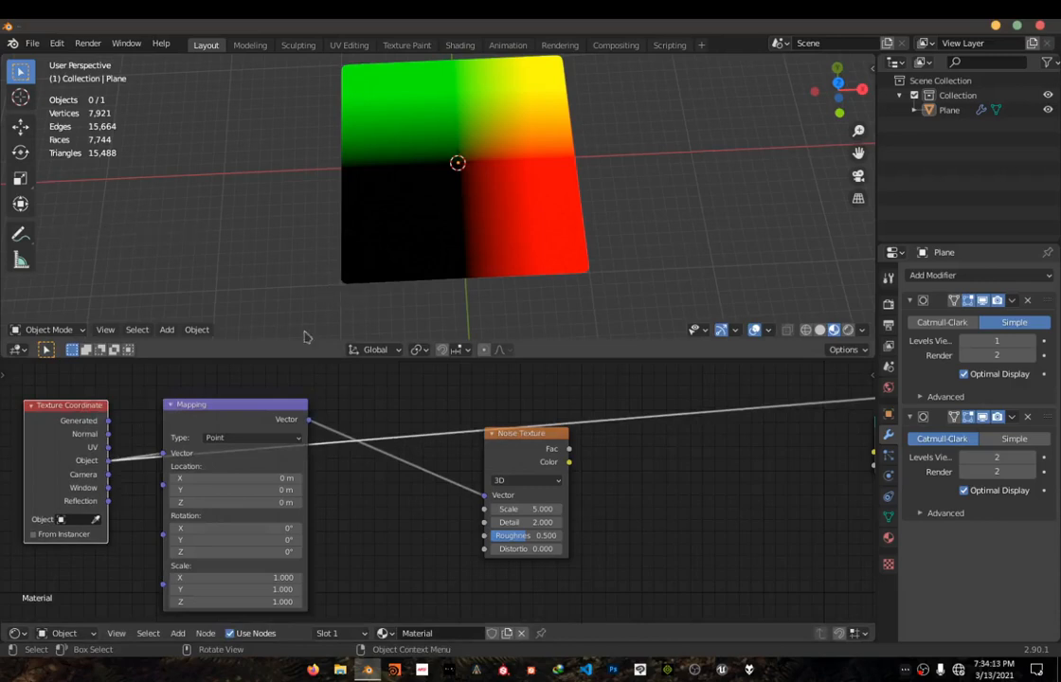
pyautogui.scroll(-1, 237, 477)
pyautogui.moveTo(237, 476); pyautogui.dragTo(524, 528, button='middle')
pyautogui.moveTo(795, 504); pyautogui.dragTo(337, 379)
pyautogui.scroll(-4, 445, 522)
pyautogui.moveTo(407, 516); pyautogui.dragTo(337, 538)
pyautogui.moveTo(386, 389); pyautogui.dragTo(319, 415)
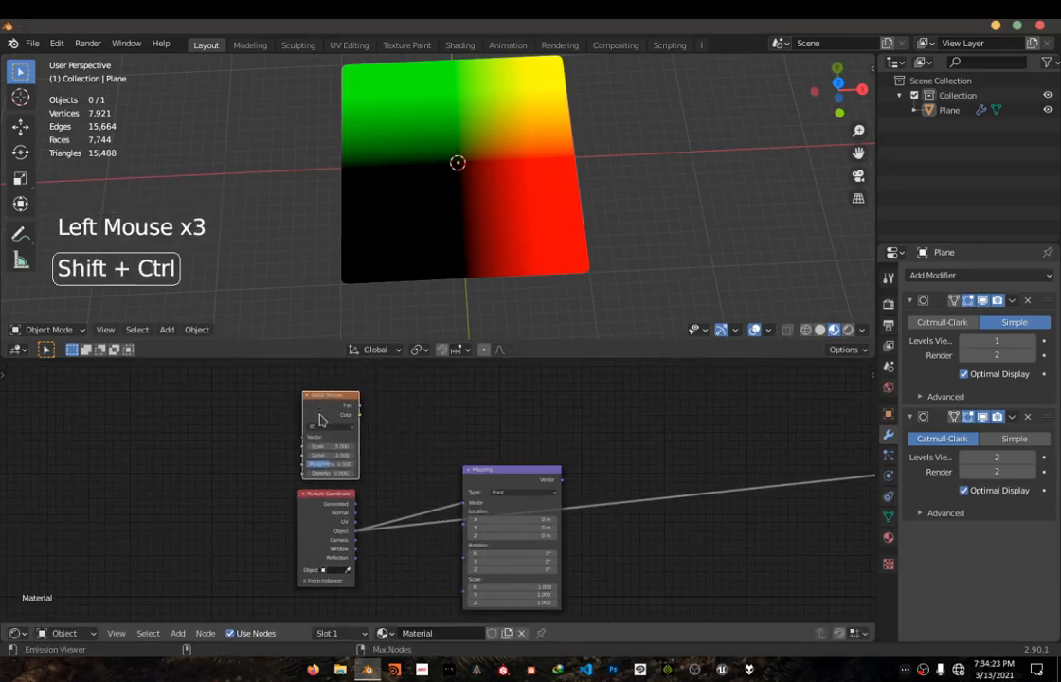
# - Preview the Noise Texture's Fac output on the plane and examine the pattern from different angles and distances
pyautogui.keyDown('ctrl'); pyautogui.keyDown('shift'); pyautogui.click(319, 415); pyautogui.keyUp('shift'); pyautogui.keyUp('ctrl')
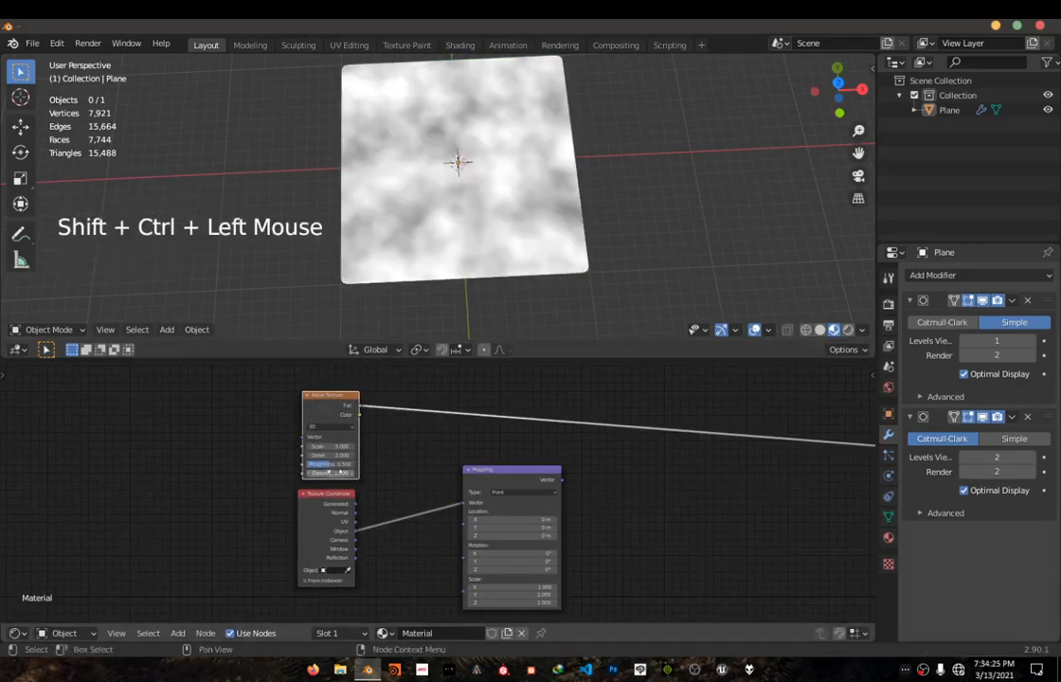
pyautogui.moveTo(391, 241); pyautogui.dragTo(669, 198, button='middle')
pyautogui.scroll(3, 502, 187)
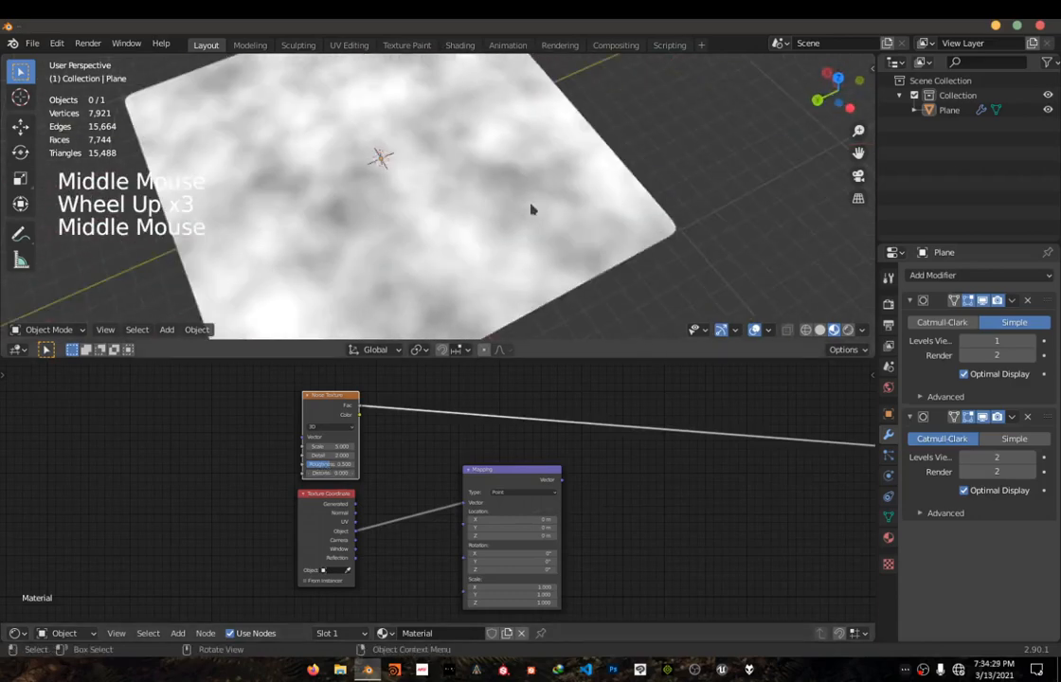
pyautogui.scroll(-2, 469, 194)
pyautogui.moveTo(469, 194)
pyautogui.mouseDown(button='middle')
pyautogui.moveTo(594, 149)
pyautogui.moveTo(426, 211)
pyautogui.moveTo(561, 224)
pyautogui.moveTo(551, 256)
pyautogui.moveTo(398, 208)
pyautogui.moveTo(474, 195)
pyautogui.mouseUp(button='middle')
pyautogui.scroll(3, 492, 192)
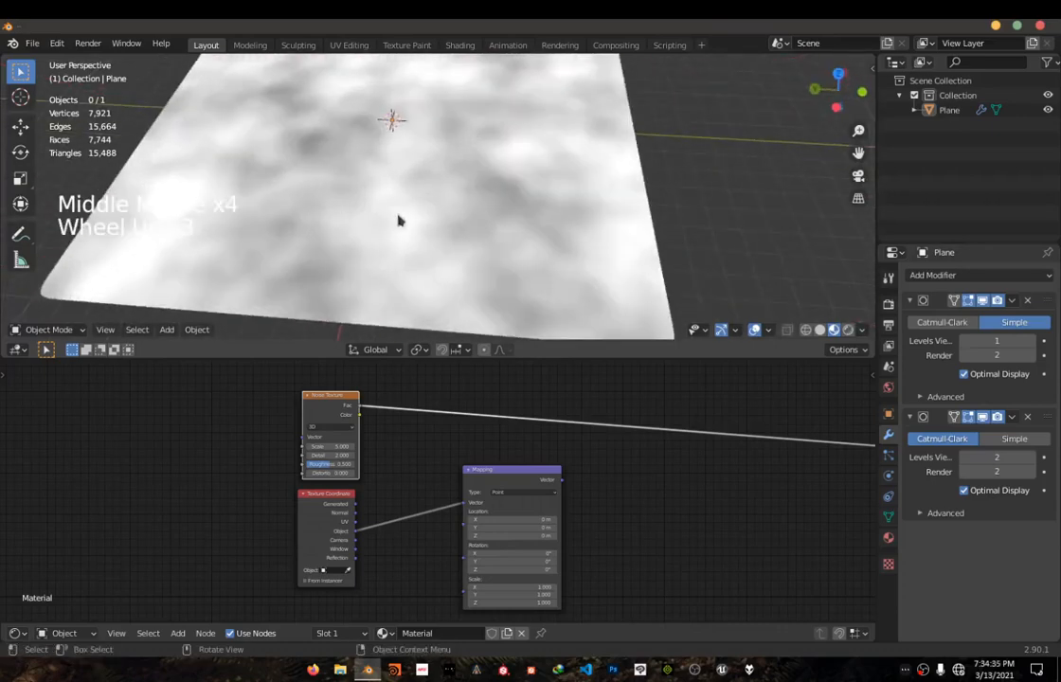
pyautogui.scroll(-2, 388, 190)
pyautogui.moveTo(388, 190); pyautogui.dragTo(450, 199, button='middle')
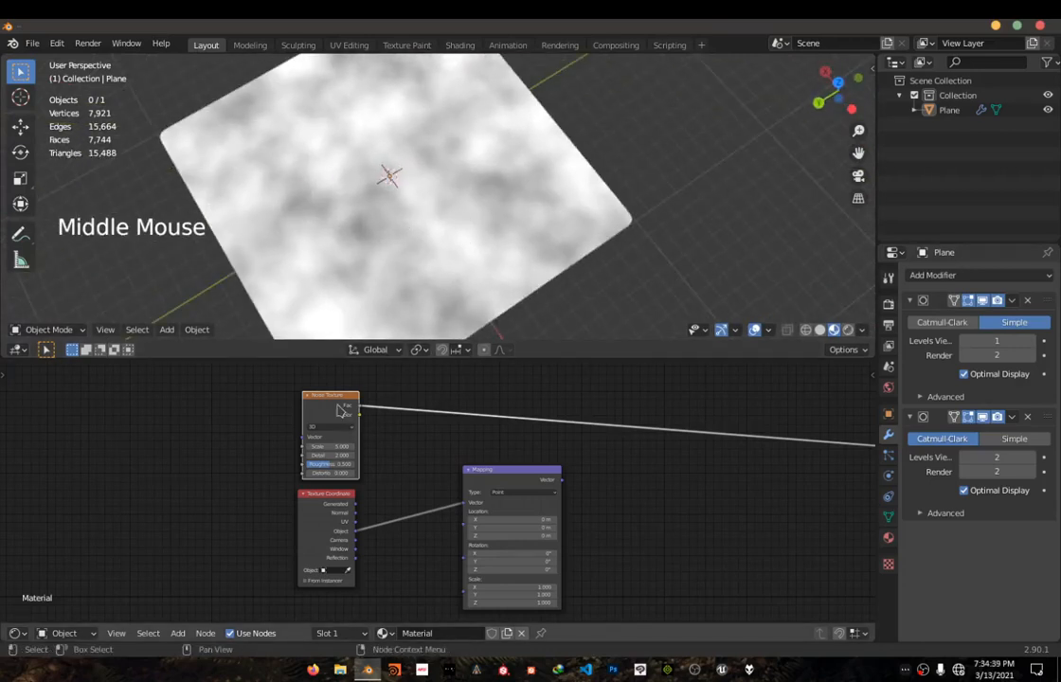
# - Mix Noise Texture with Texture Coordinate's Generated output using Node Wrangler, then expand the Mix node and place it beside Noise Texture
pyautogui.moveTo(335, 402); pyautogui.dragTo(329, 407)
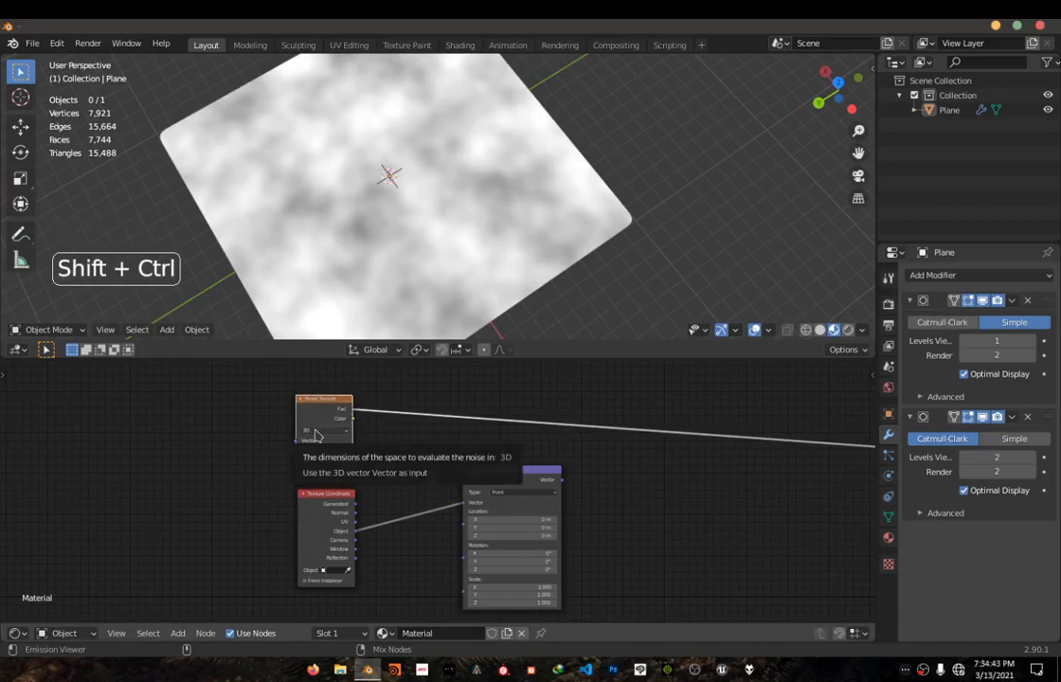
pyautogui.keyDown('ctrl'); pyautogui.keyDown('shift'); pyautogui.moveTo(316, 435); pyautogui.dragTo(316, 512, button='right'); pyautogui.keyUp('shift'); pyautogui.keyUp('ctrl')
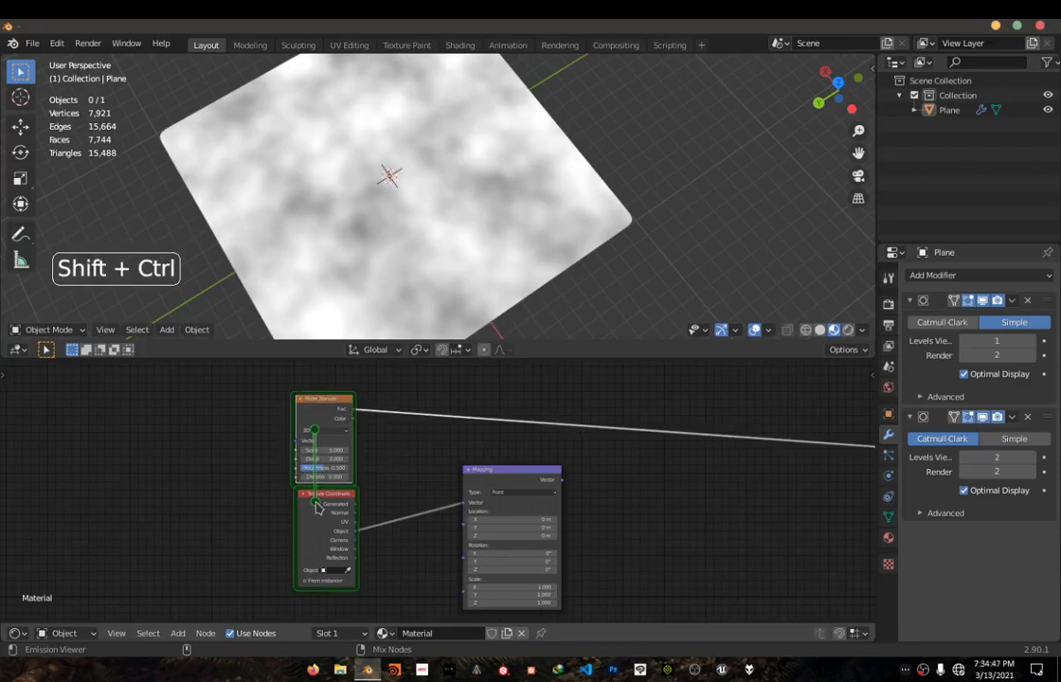
pyautogui.keyDown('ctrl'); pyautogui.keyDown('shift'); pyautogui.moveTo(318, 512); pyautogui.dragTo(317, 512, button='right'); pyautogui.keyUp('shift'); pyautogui.keyUp('ctrl')
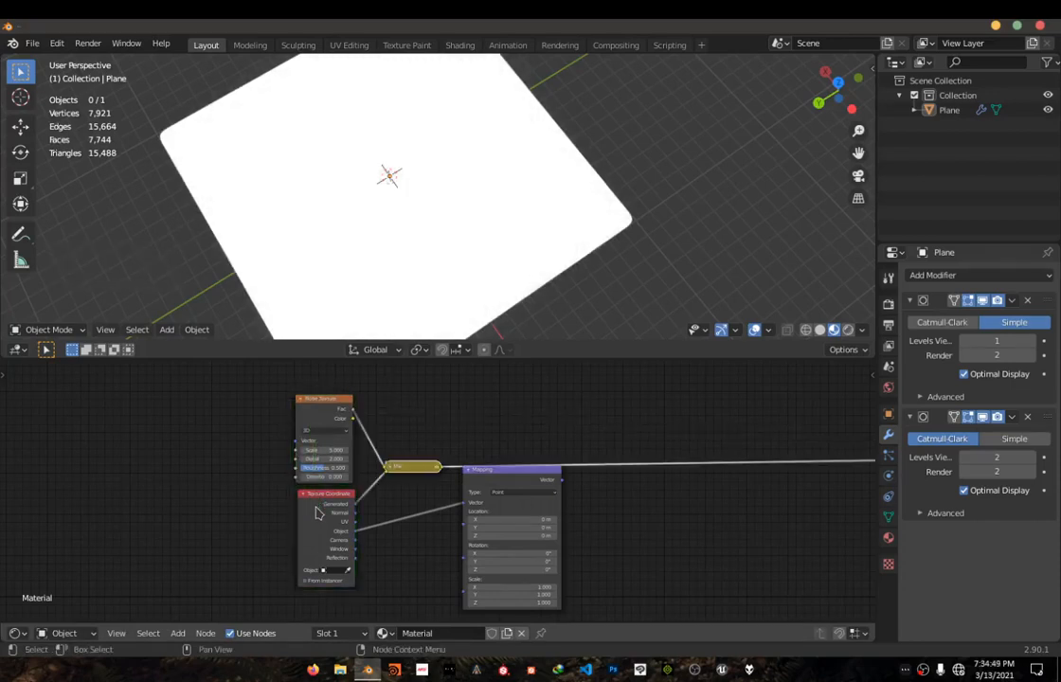
pyautogui.click(390, 467)
pyautogui.moveTo(411, 468); pyautogui.dragTo(418, 416)
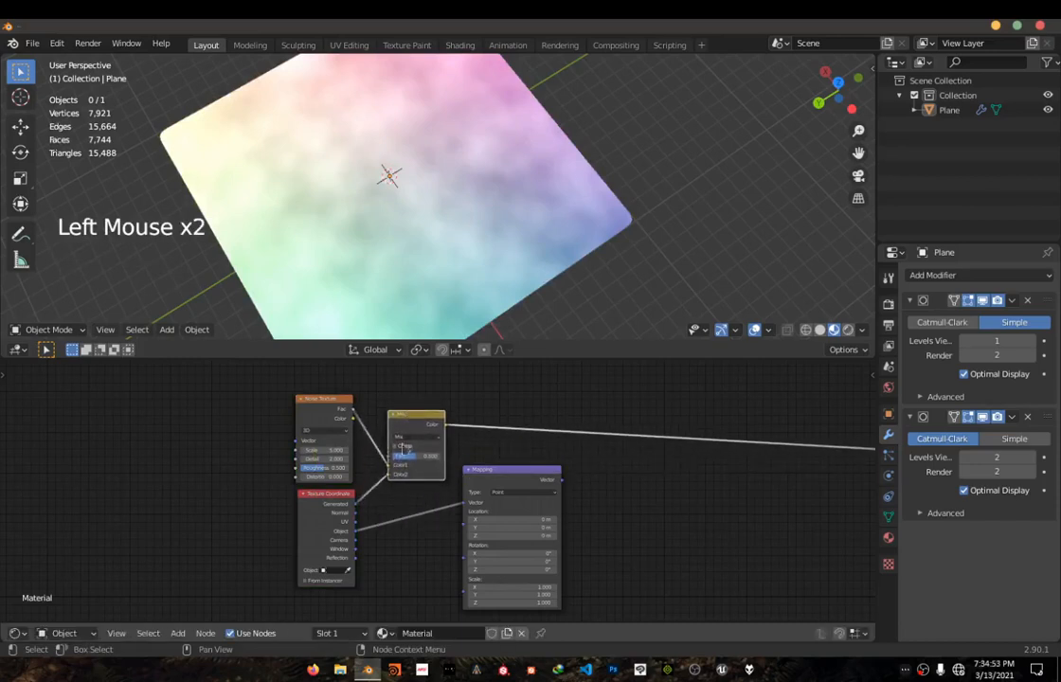
# - Set the Mix node's blending mode to Multiply with a factor of 1.000
pyautogui.scroll(4, 419, 462)
pyautogui.click(409, 416)
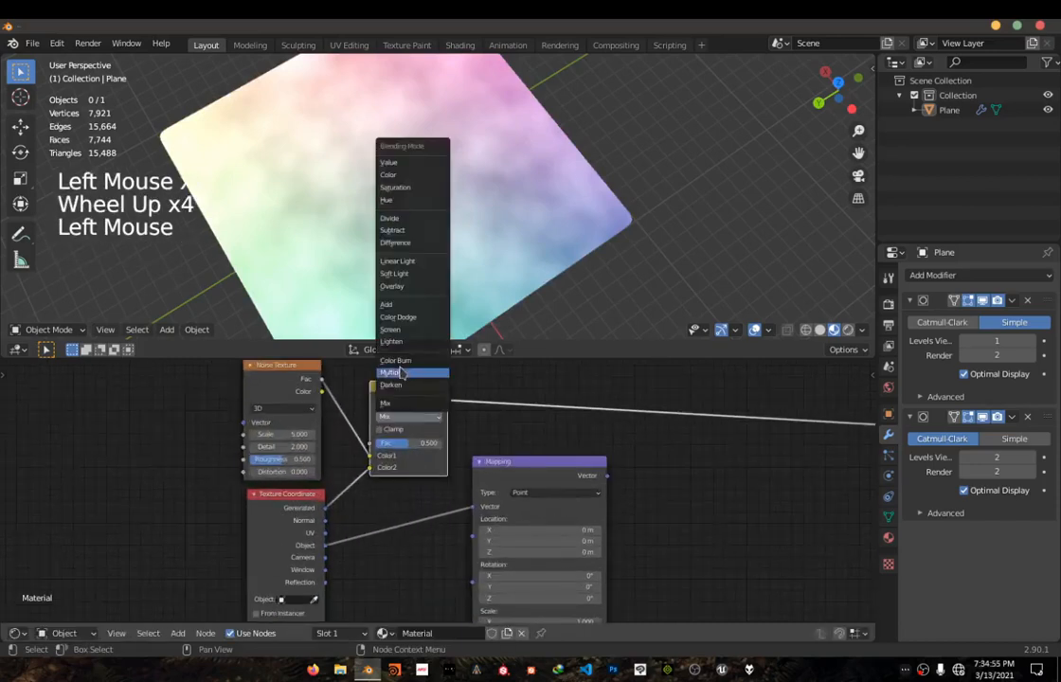
pyautogui.click(402, 371)
pyautogui.moveTo(396, 447); pyautogui.dragTo(429, 447)
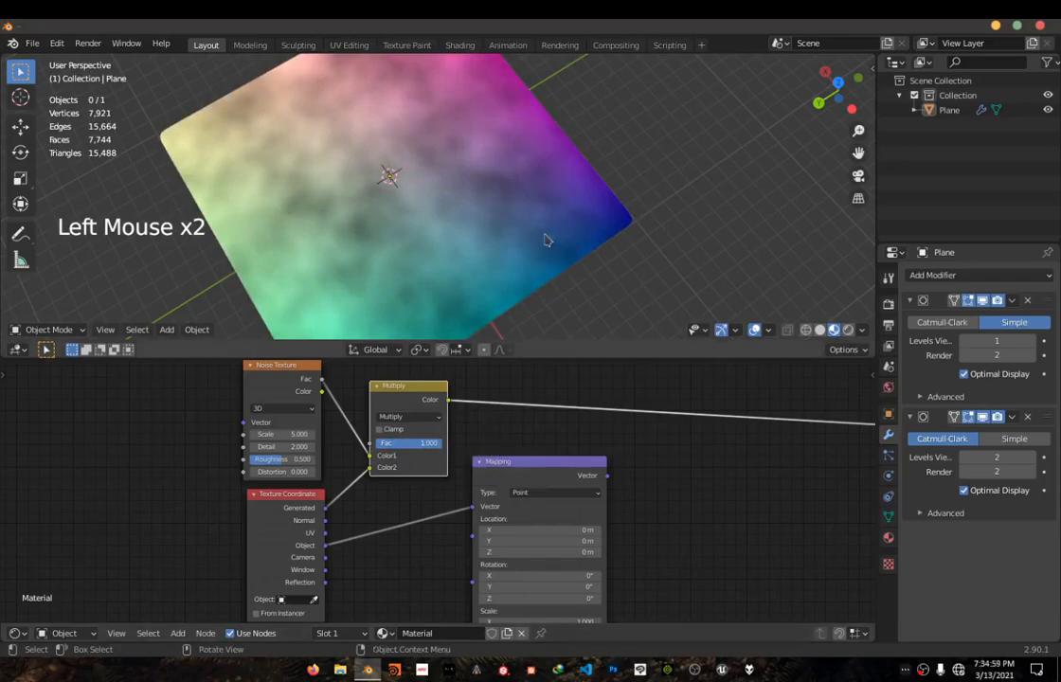
# - Examine how the noise multiplied with the Generated gradient looks across the plane, including its dark blue corner and edges
pyautogui.scroll(-3, 540, 232)
pyautogui.moveTo(535, 227); pyautogui.dragTo(277, 230, button='middle')
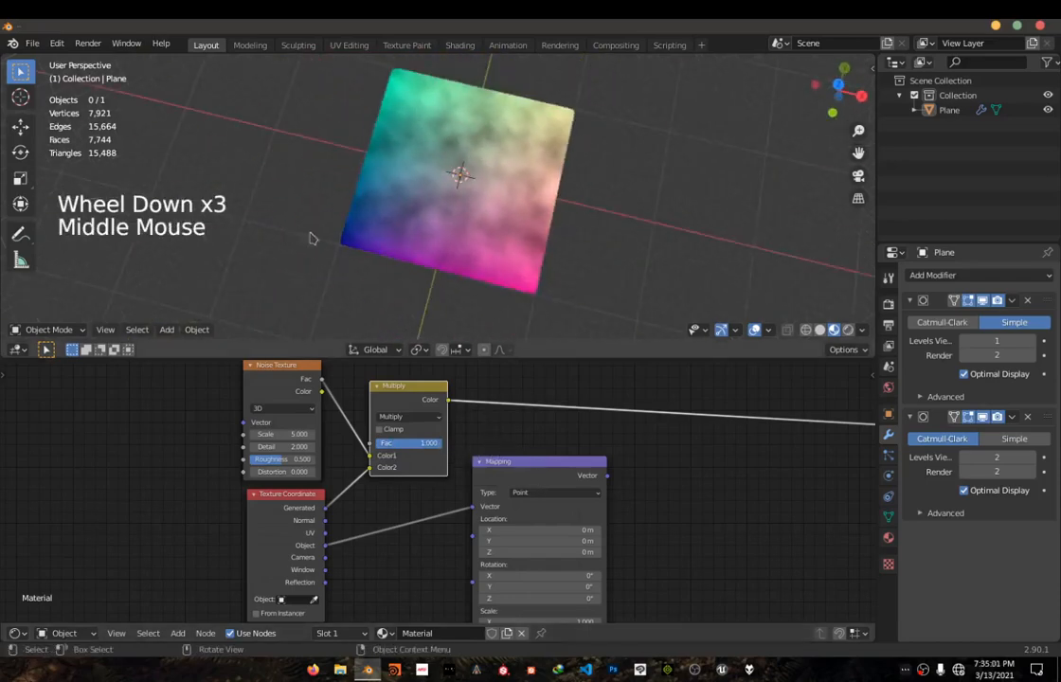
pyautogui.scroll(4, 309, 237)
pyautogui.moveTo(279, 378); pyautogui.dragTo(286, 378)
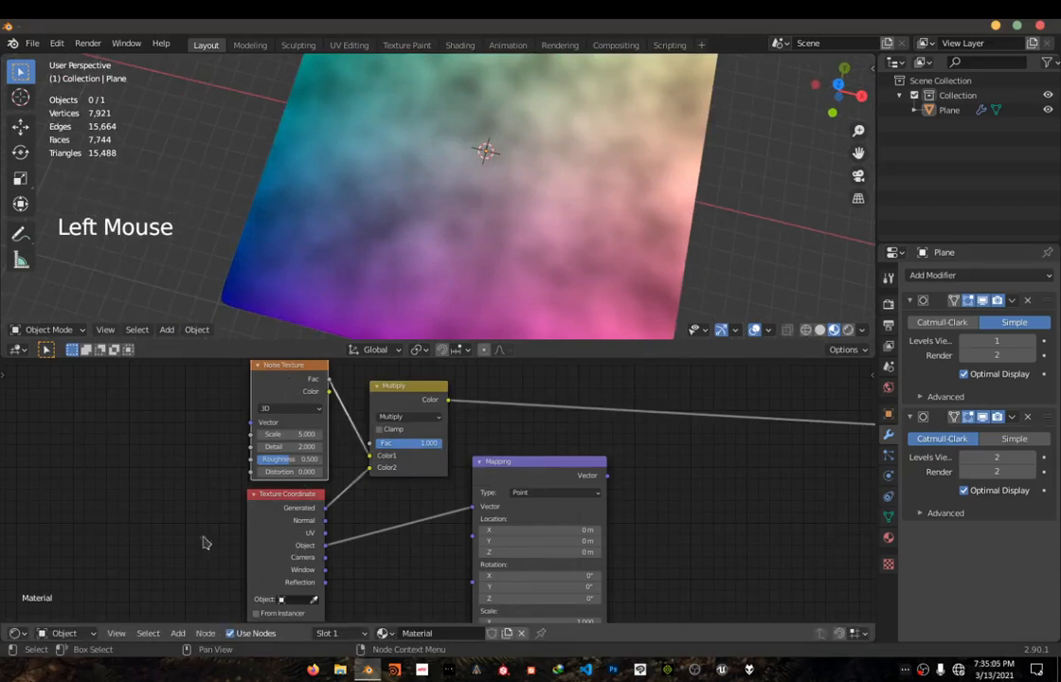
pyautogui.moveTo(405, 189); pyautogui.dragTo(431, 196, button='middle')
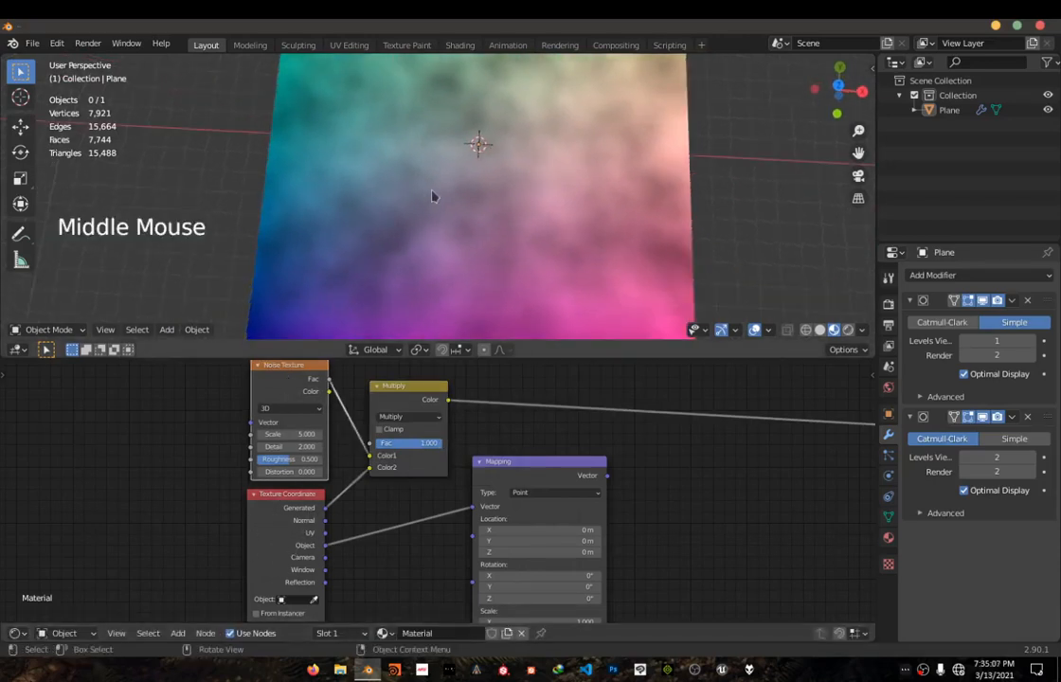
pyautogui.scroll(-3, 431, 201)
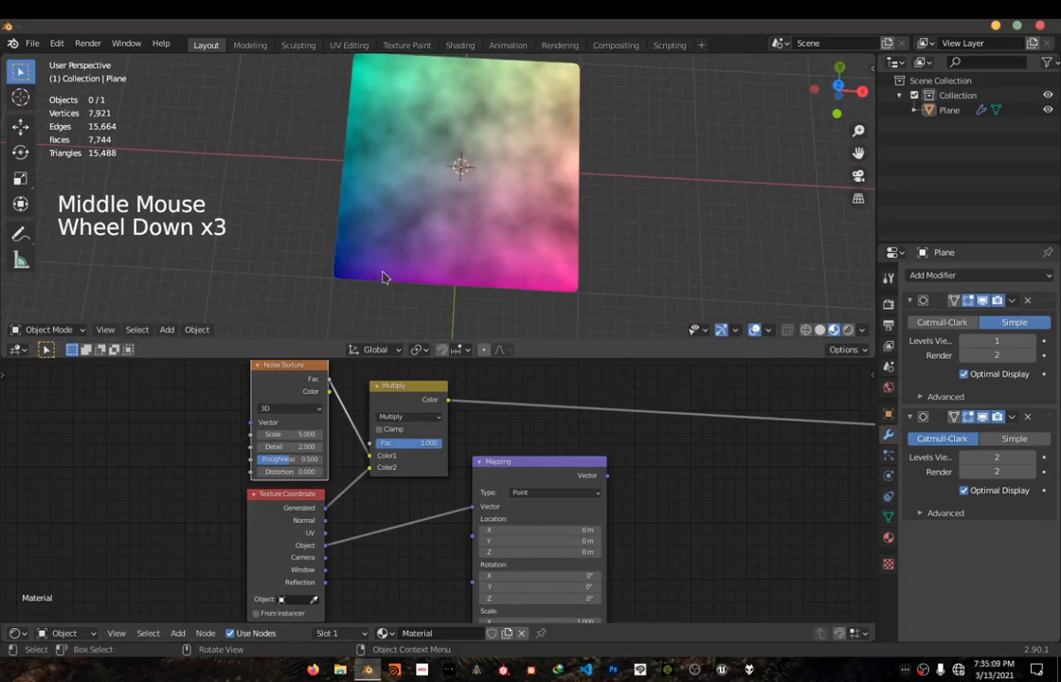
pyautogui.scroll(1, 390, 263)
pyautogui.keyDown('shift'); pyautogui.moveTo(396, 262); pyautogui.dragTo(441, 173, button='middle'); pyautogui.keyUp('shift')
pyautogui.scroll(5, 437, 172)
pyautogui.scroll(-4, 431, 174)
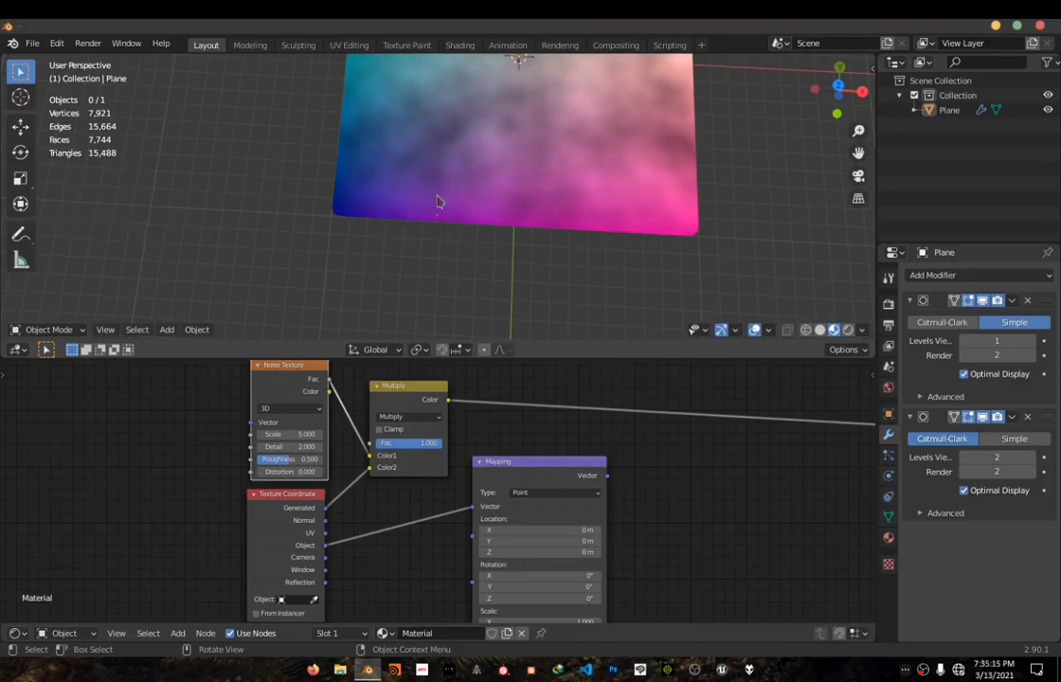
pyautogui.scroll(-1, 464, 165)
pyautogui.keyDown('shift'); pyautogui.moveTo(464, 166); pyautogui.dragTo(489, 213, button='middle'); pyautogui.keyUp('shift')
pyautogui.scroll(3, 370, 239)
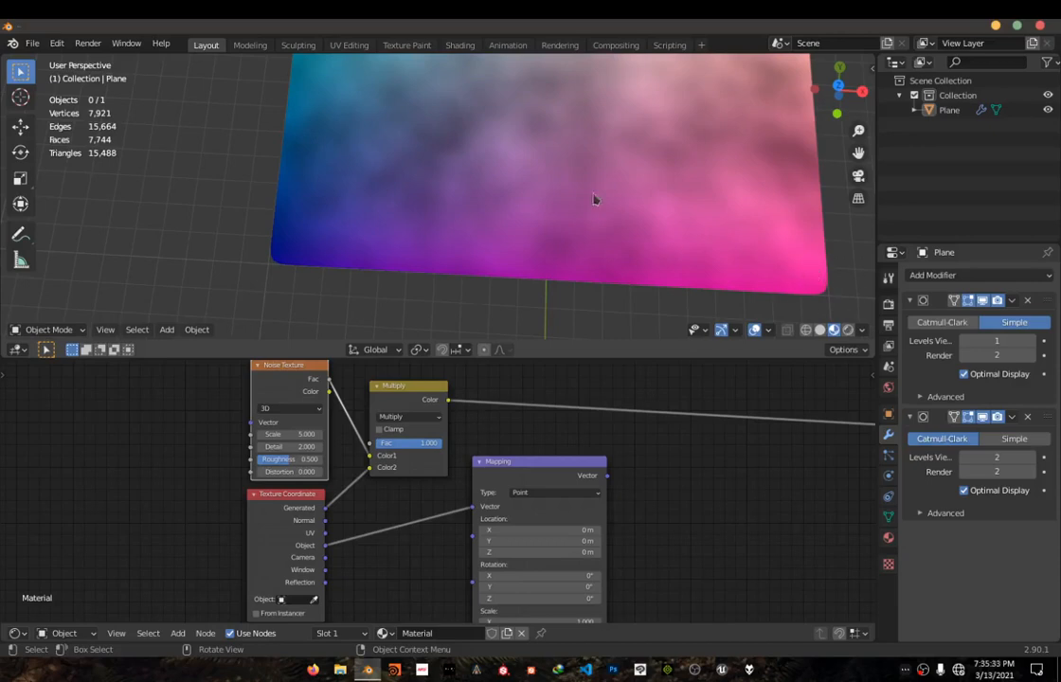
pyautogui.moveTo(594, 199); pyautogui.dragTo(634, 130, button='middle')
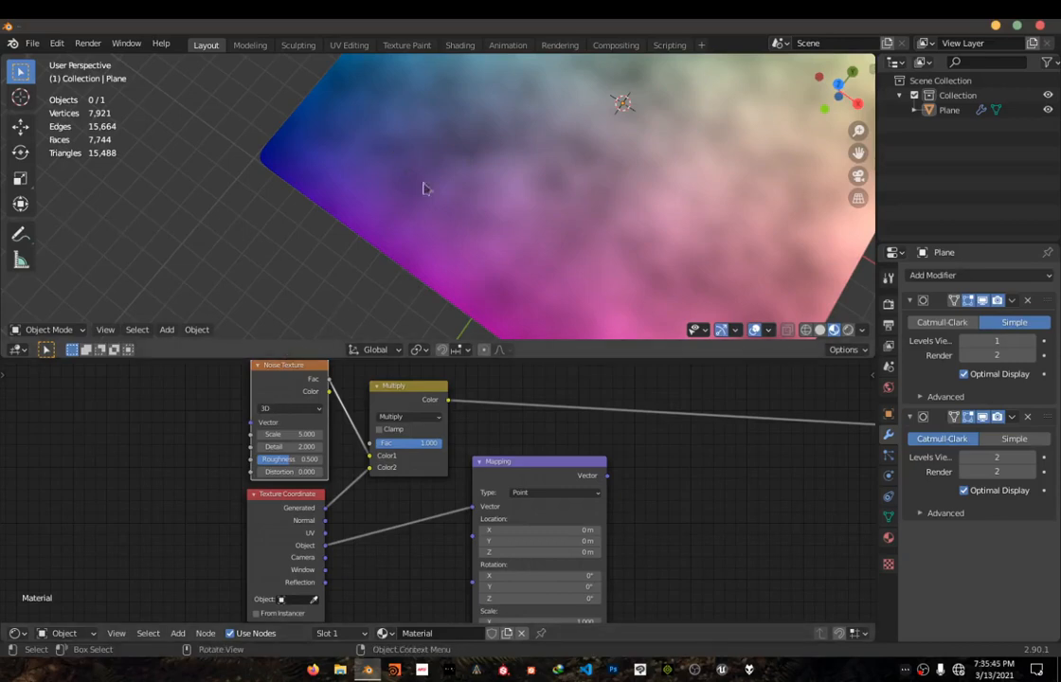
pyautogui.moveTo(449, 197); pyautogui.dragTo(520, 159, button='middle')
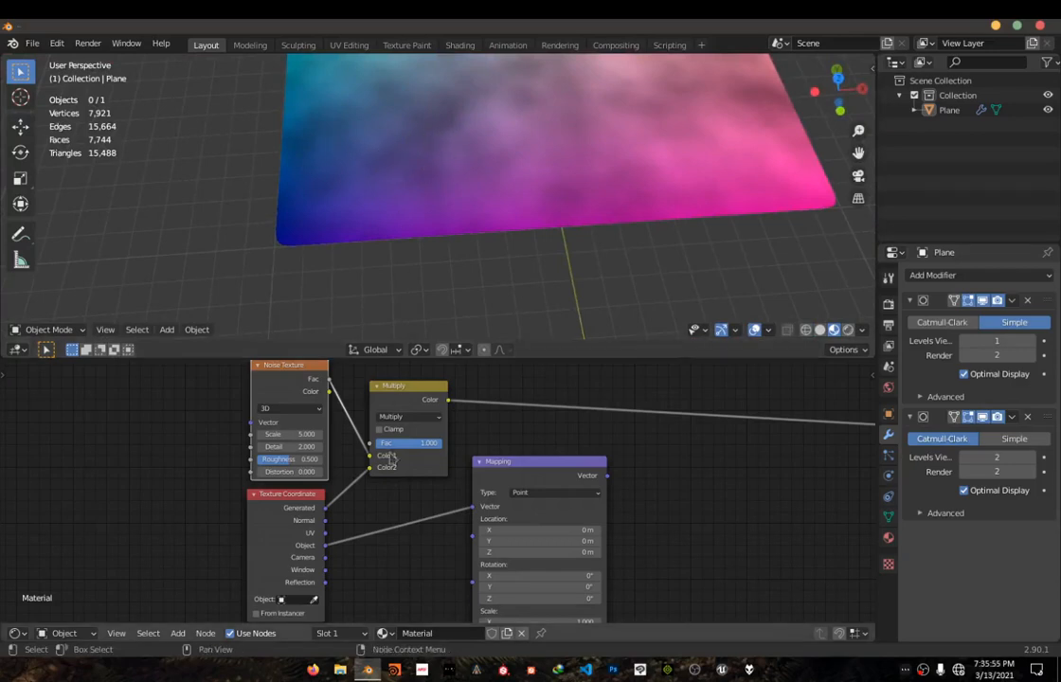
pyautogui.scroll(-4, 516, 147)
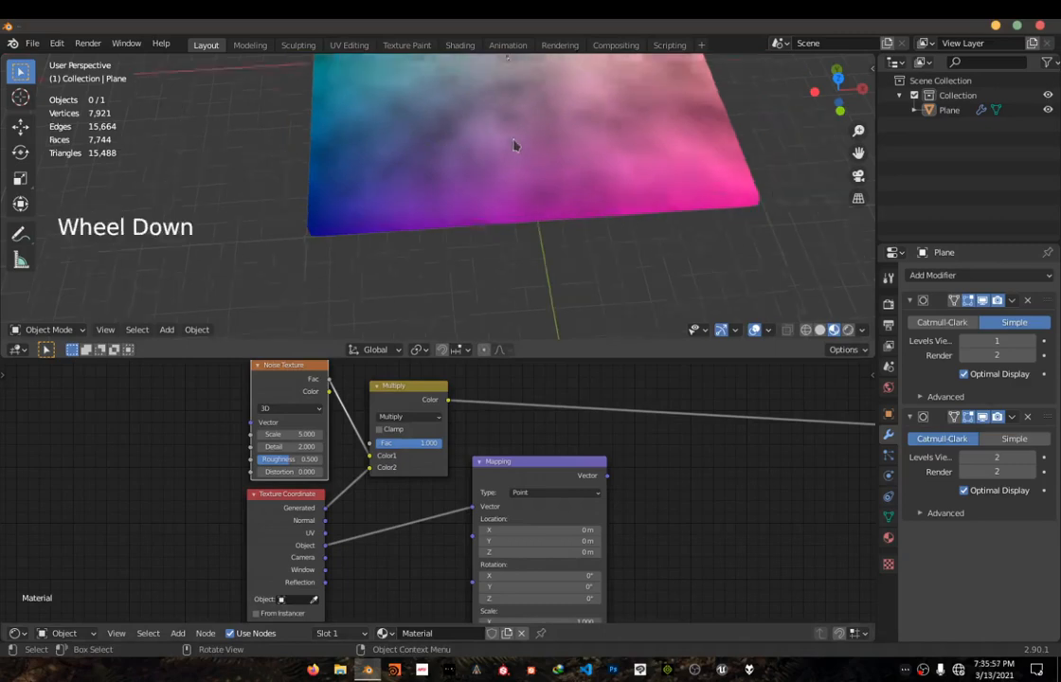
pyautogui.moveTo(516, 147); pyautogui.dragTo(497, 182, button='middle')
pyautogui.scroll(-2, 497, 184)
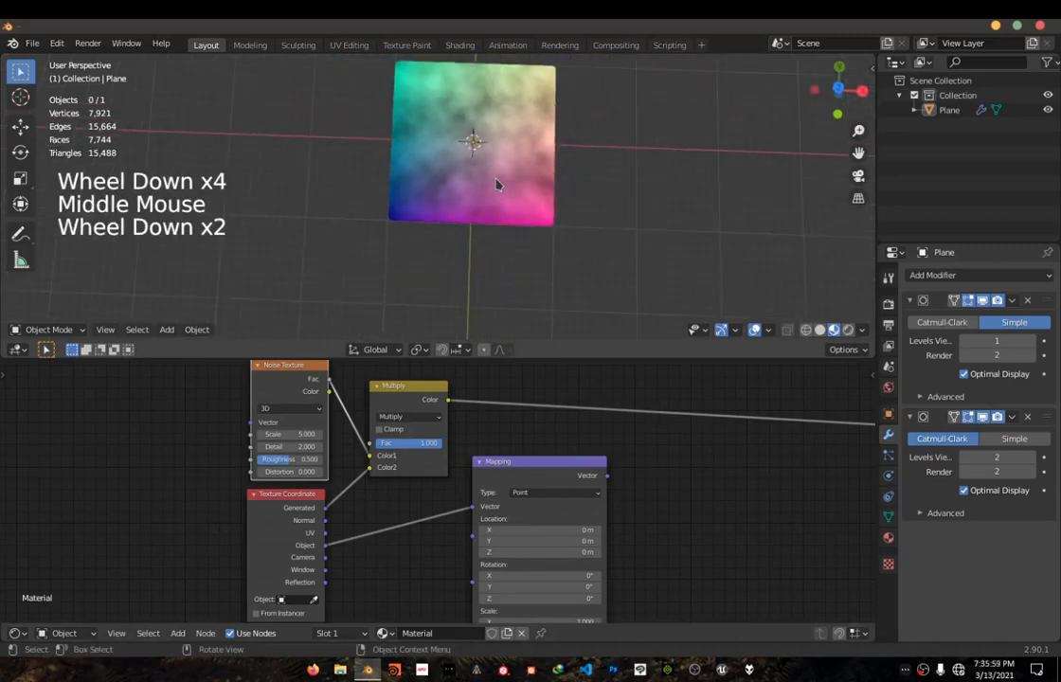
pyautogui.keyDown('shift'); pyautogui.moveTo(493, 165); pyautogui.dragTo(493, 237, button='middle'); pyautogui.keyUp('shift')
pyautogui.scroll(3, 493, 235)
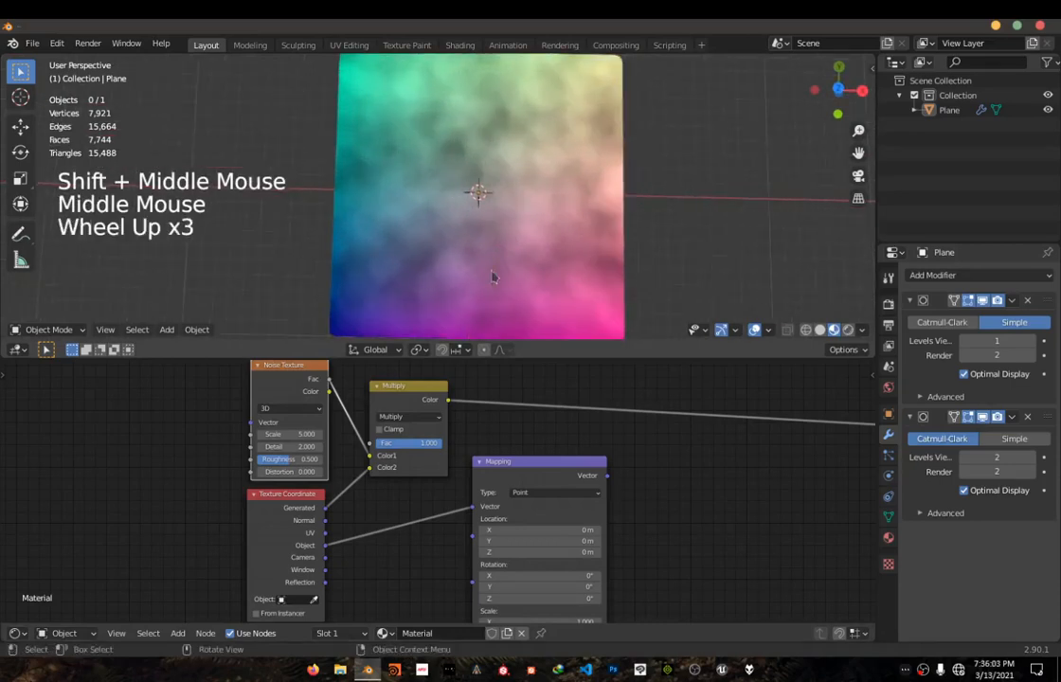
# - Connect the Multiply node's Color output to Mapping's Vector input and move Mapping higher beside Multiply
pyautogui.moveTo(424, 493); pyautogui.dragTo(256, 449, button='middle')
pyautogui.scroll(-5, 255, 449)
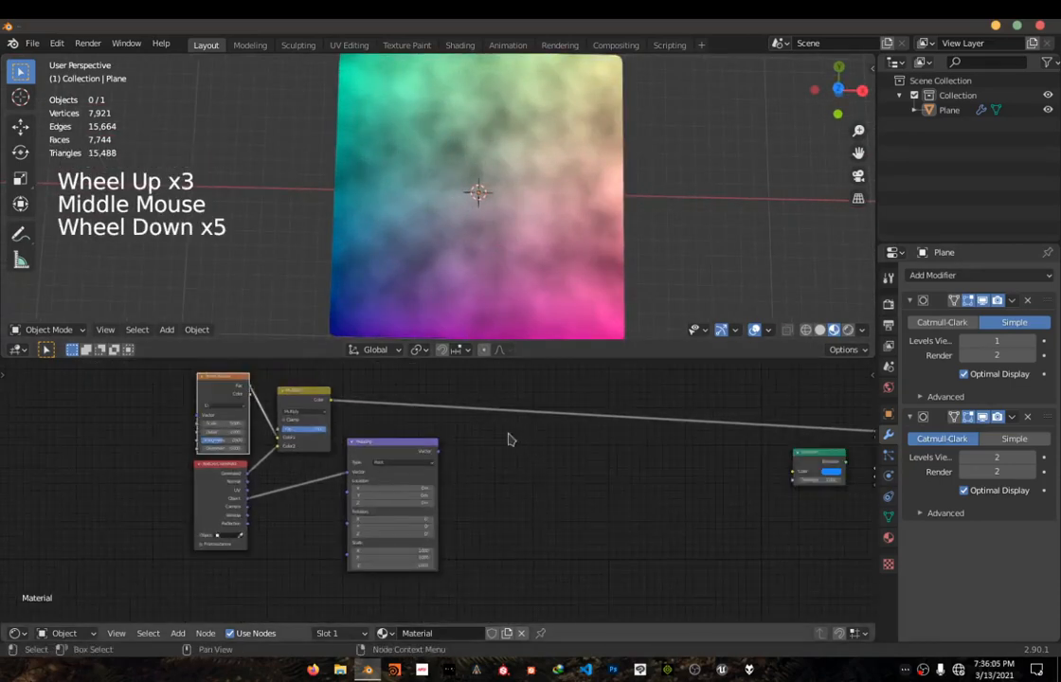
pyautogui.moveTo(393, 451); pyautogui.dragTo(400, 435)
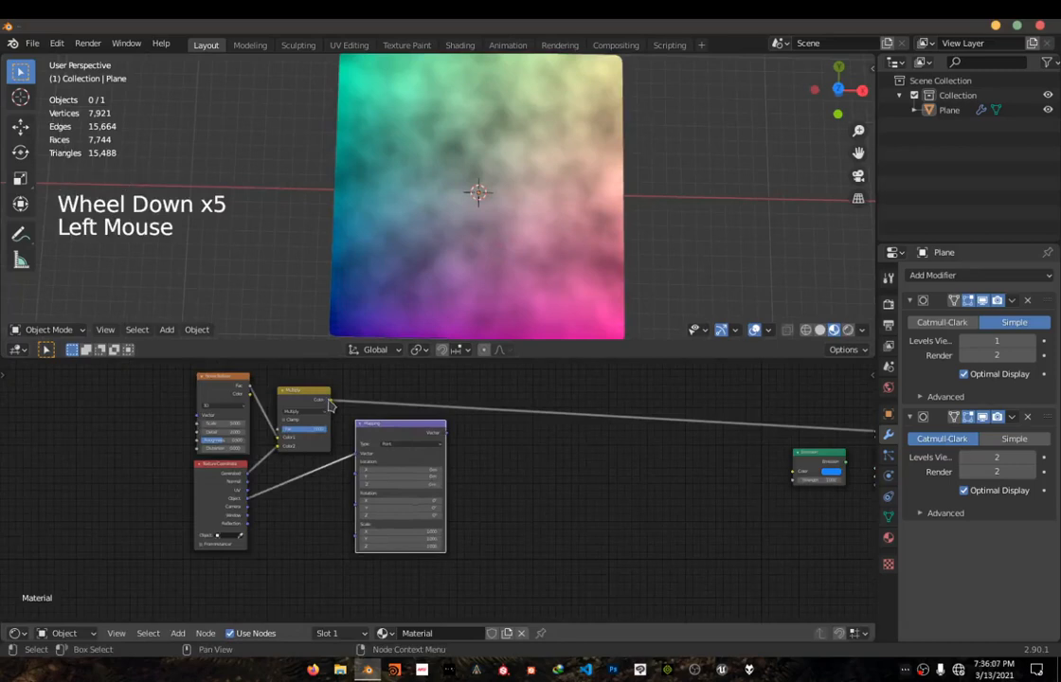
pyautogui.moveTo(330, 400); pyautogui.dragTo(362, 464)
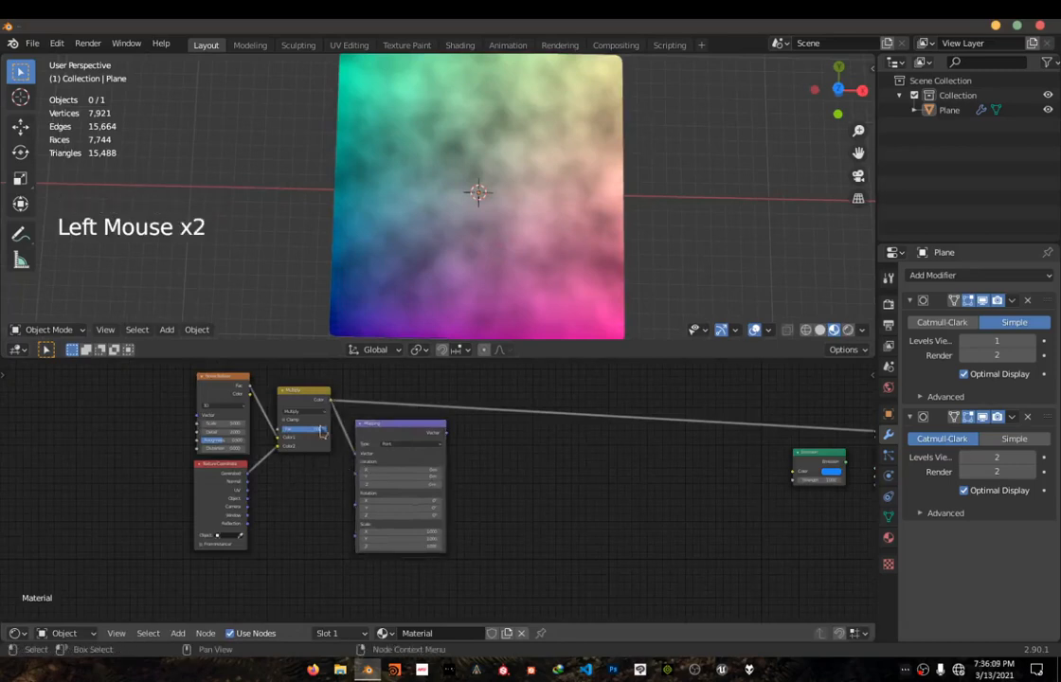
pyautogui.moveTo(426, 423); pyautogui.dragTo(427, 397)
pyautogui.scroll(4, 427, 396)
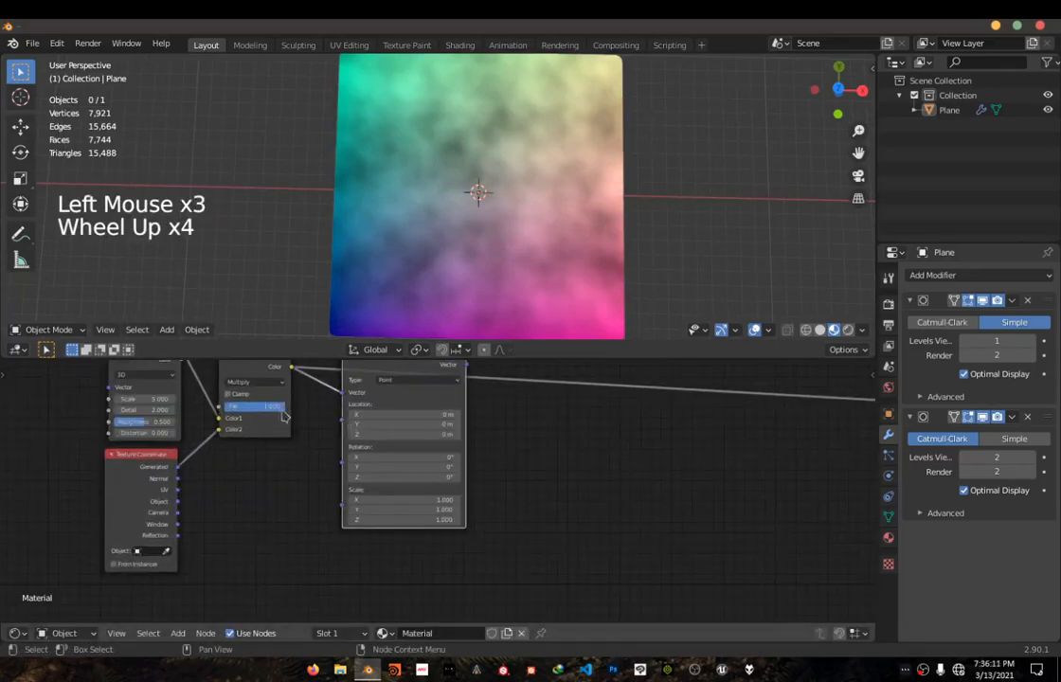
# - Connect Texture Coordinate's Object output to the Multiply node's Color2 input in place of Generated
pyautogui.moveTo(275, 380); pyautogui.dragTo(313, 458, button='middle')
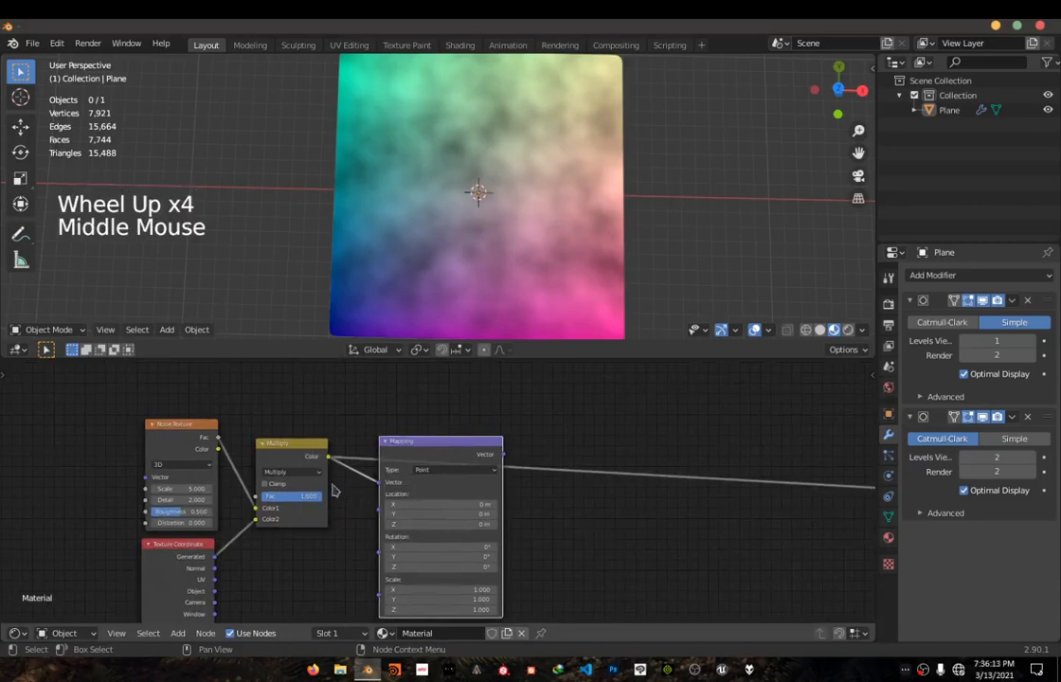
pyautogui.moveTo(187, 462); pyautogui.dragTo(232, 421, button='middle')
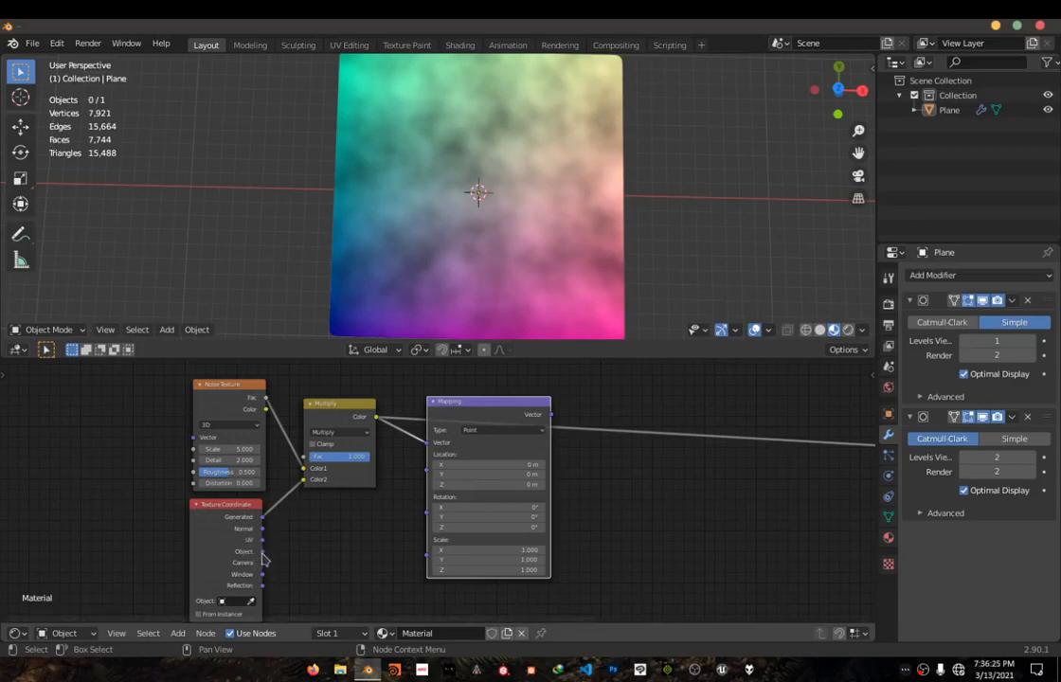
pyautogui.moveTo(263, 552); pyautogui.dragTo(303, 480)
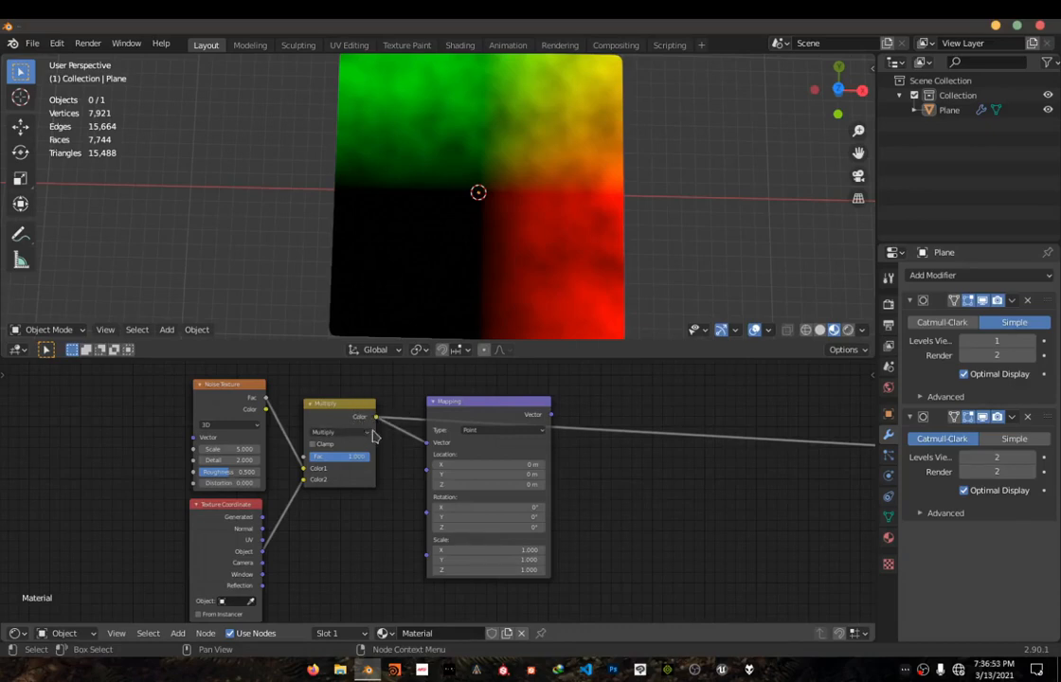
# - Add a Voronoi Texture node and drop it onto the preview link just after Mapping
pyautogui.hotkey('shift', 'a')
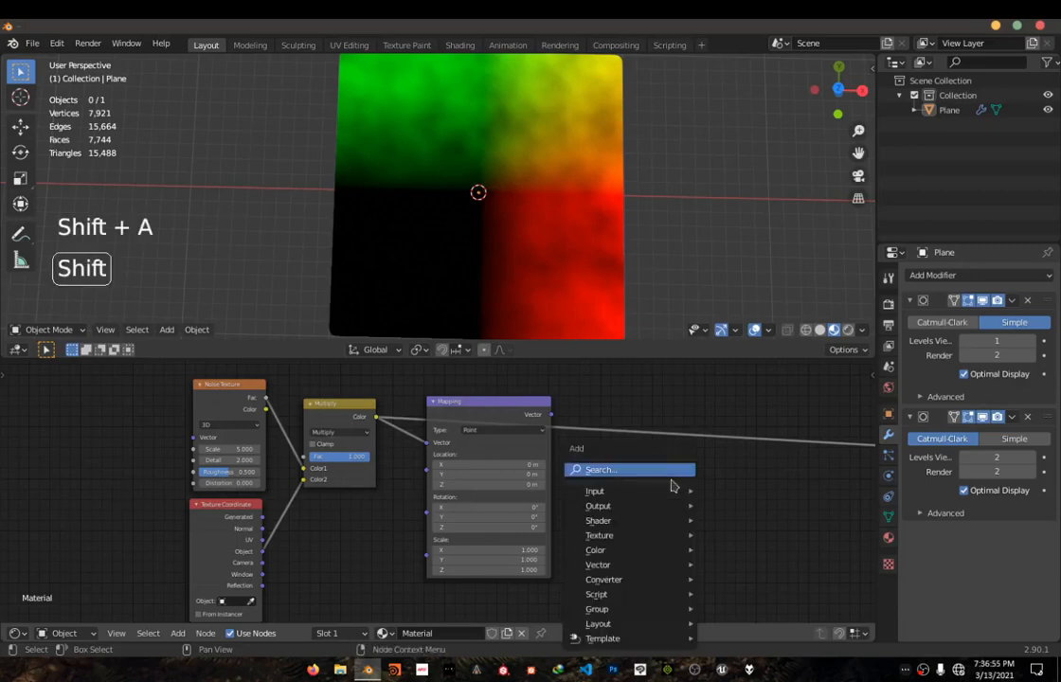
pyautogui.click(674, 483)
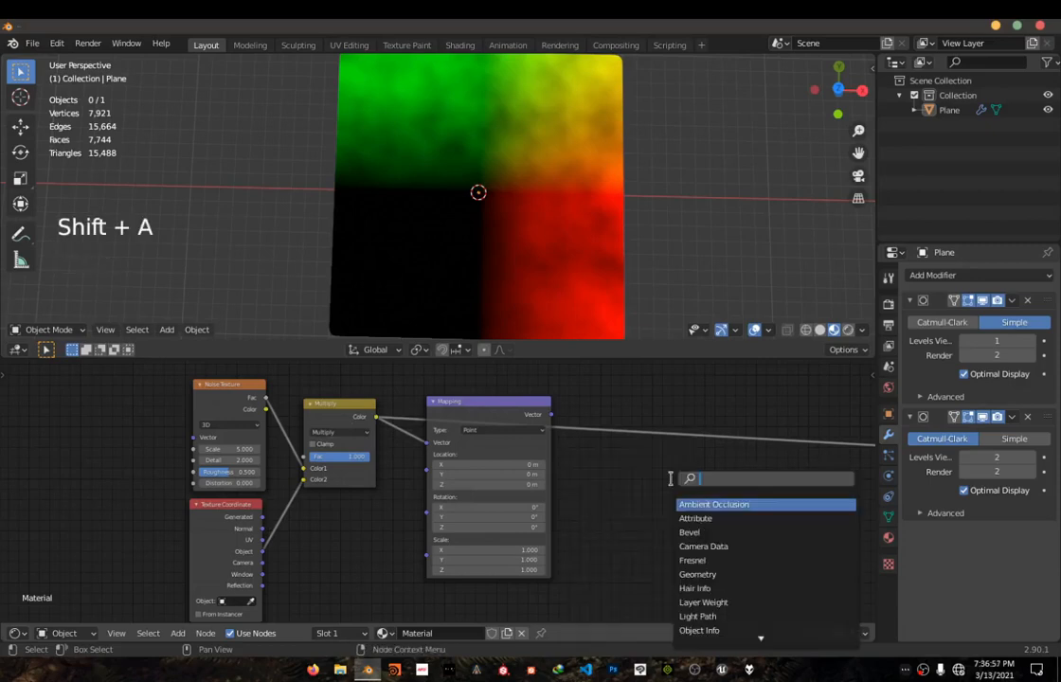
pyautogui.write('vo')
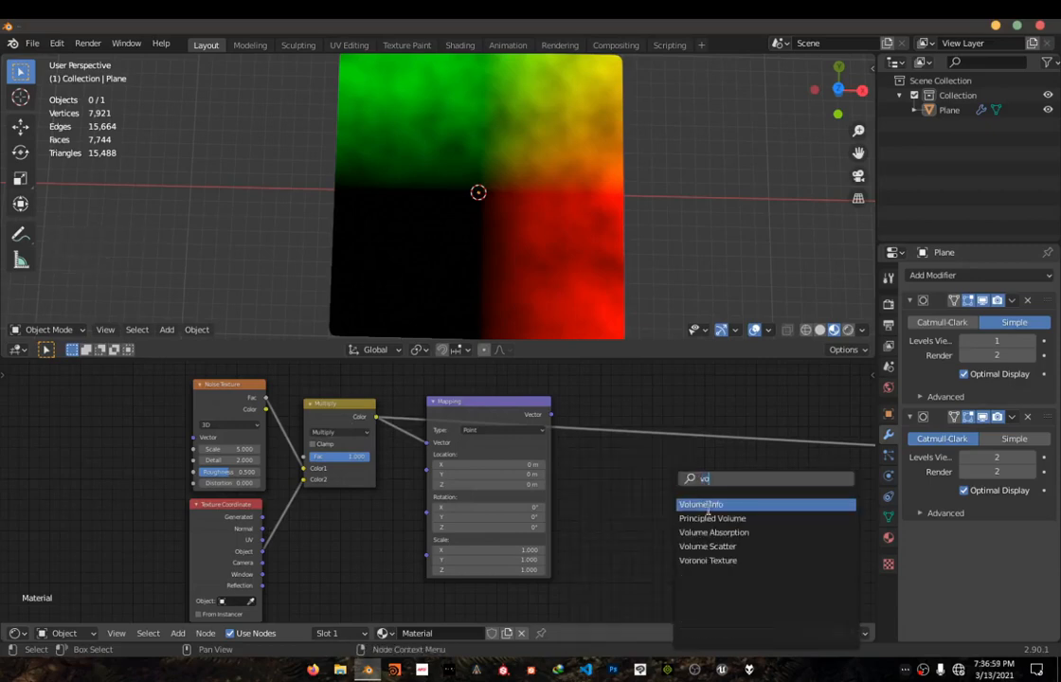
pyautogui.write('r')
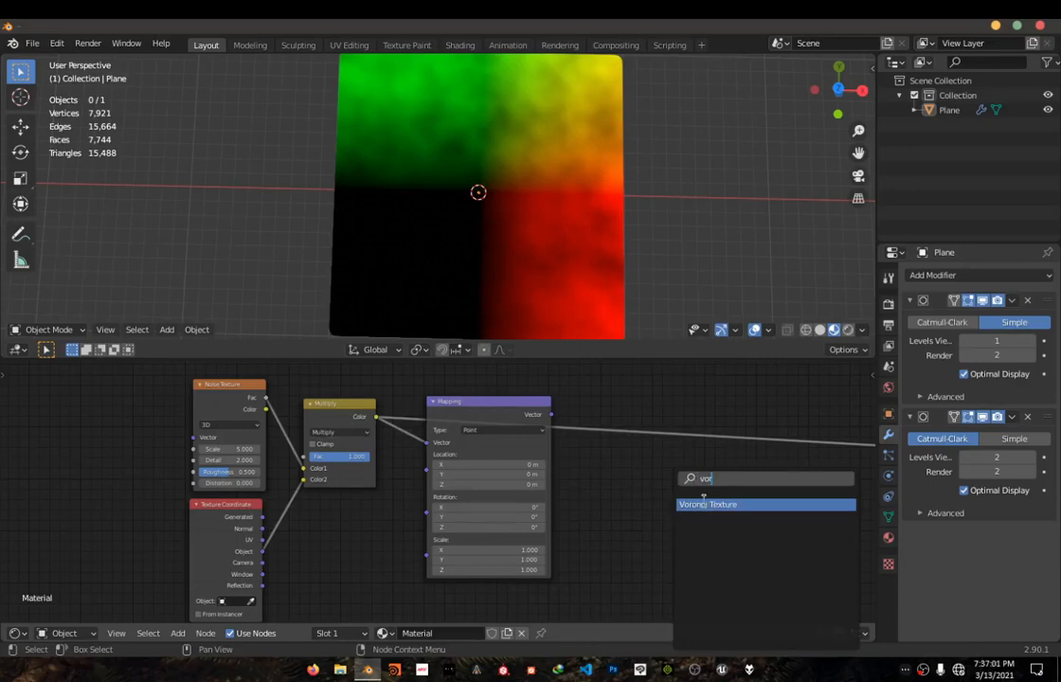
pyautogui.click(703, 504)
pyautogui.click(621, 433)
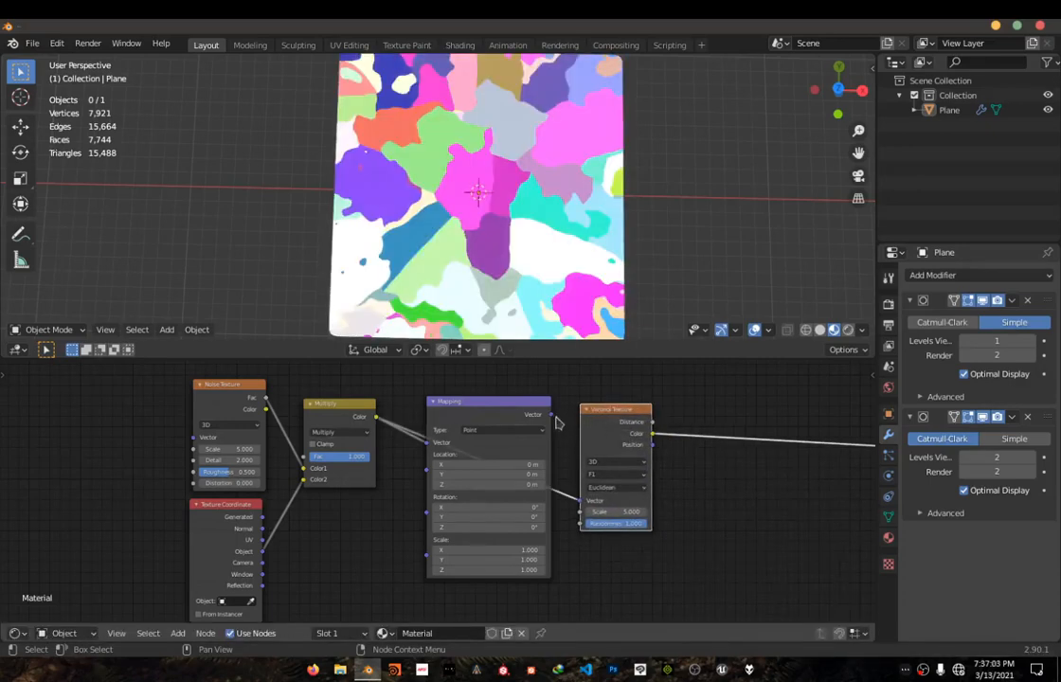
# - Connect Mapping's Vector output to the Voronoi Texture's Vector input
pyautogui.moveTo(553, 415); pyautogui.dragTo(572, 437)
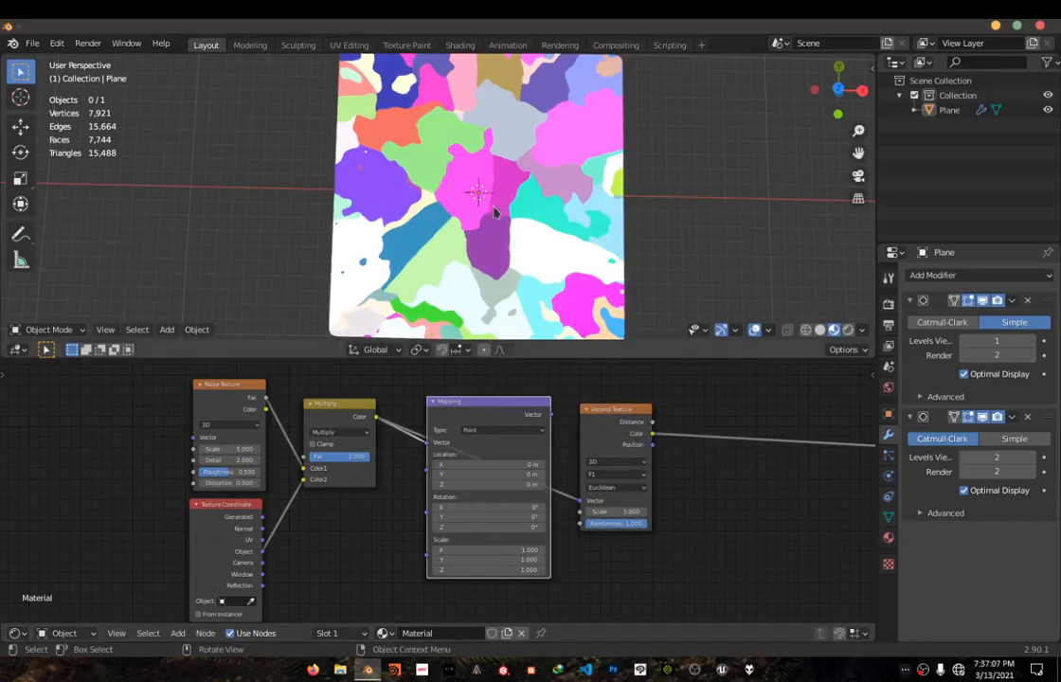
pyautogui.scroll(-4, 511, 209)
pyautogui.scroll(3, 511, 208)
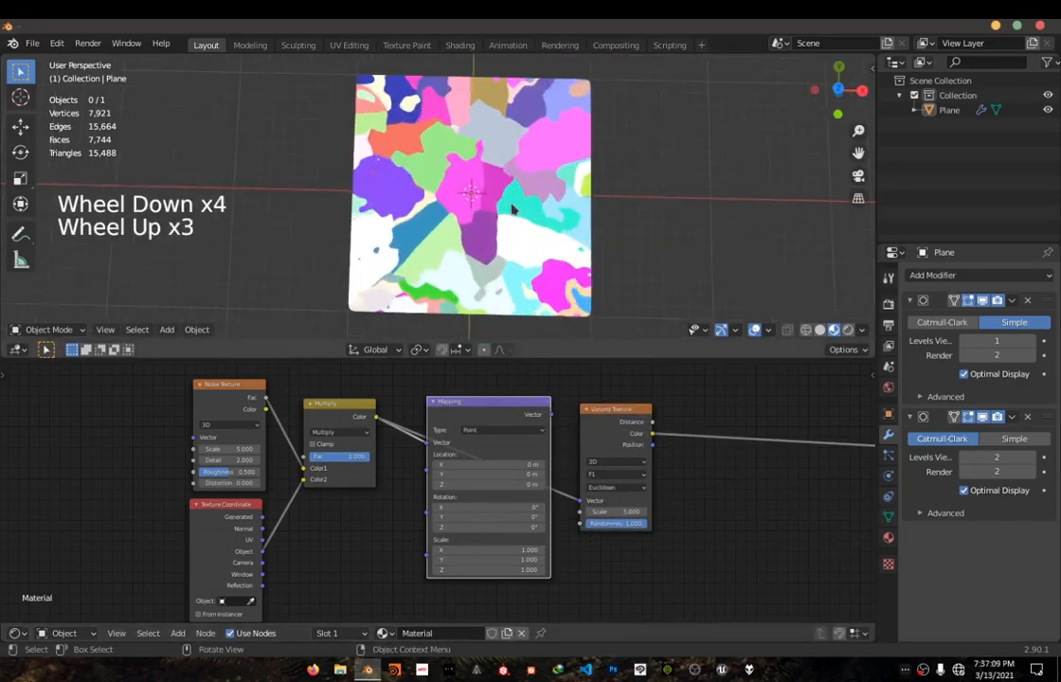
pyautogui.moveTo(551, 415); pyautogui.dragTo(580, 500)
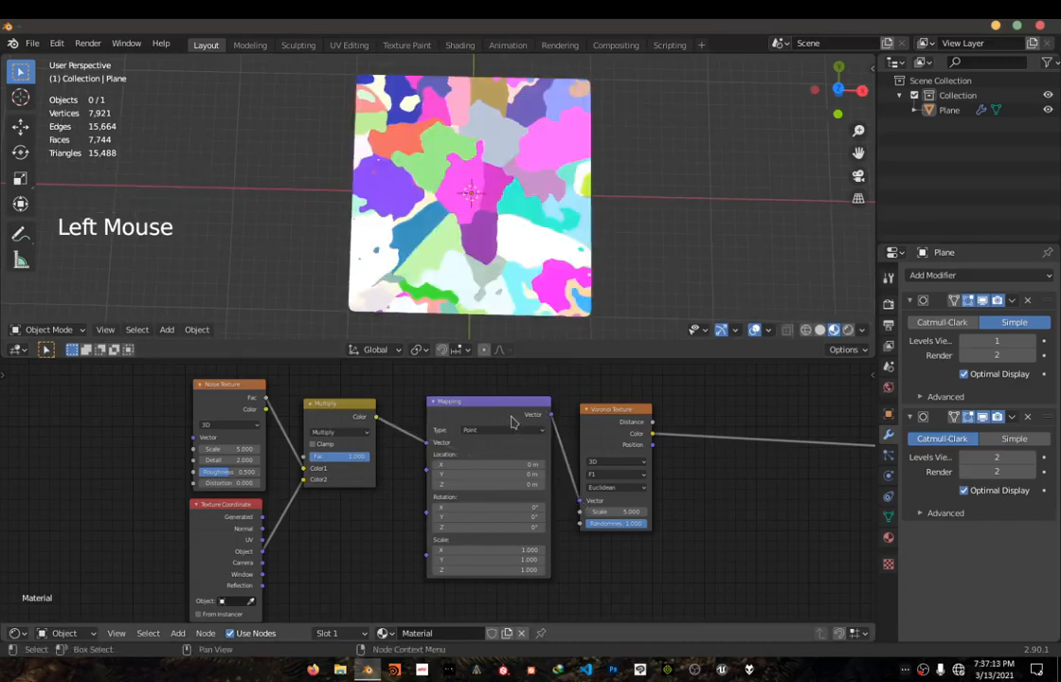
# - Cycle the Voronoi Texture preview to its Distance output and view the pattern on the plane from an angle
pyautogui.moveTo(643, 450); pyautogui.dragTo(475, 443, button='middle')
pyautogui.keyDown('ctrl'); pyautogui.keyDown('shift'); pyautogui.click(474, 446); pyautogui.keyUp('shift'); pyautogui.keyUp('ctrl')
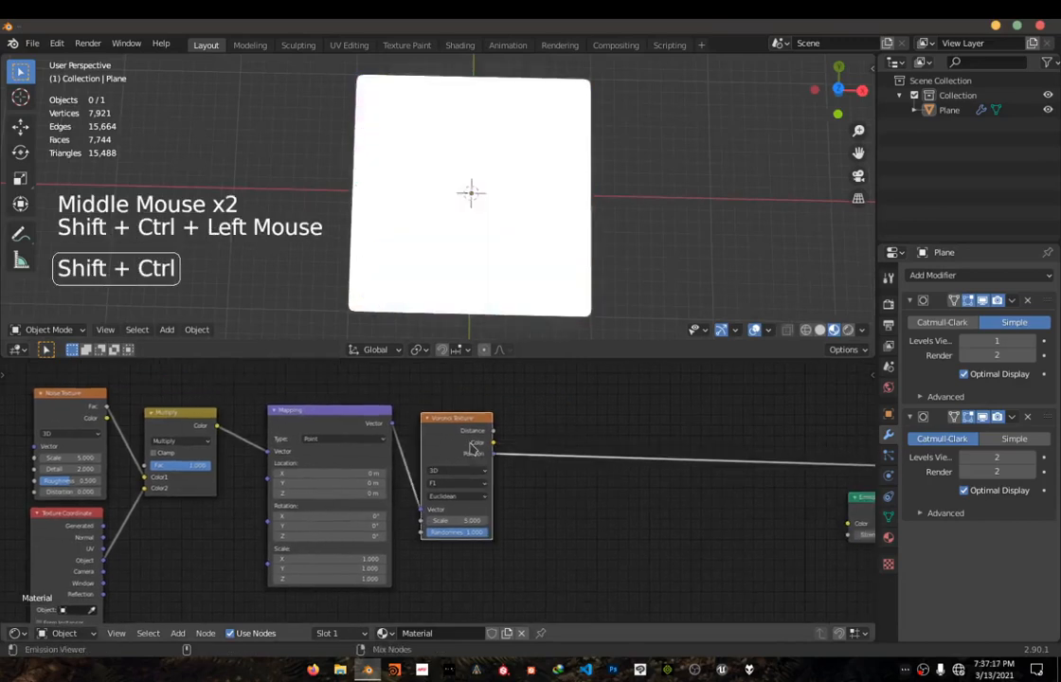
pyautogui.keyDown('ctrl'); pyautogui.keyDown('shift'); pyautogui.click(473, 448); pyautogui.keyUp('shift'); pyautogui.keyUp('ctrl')
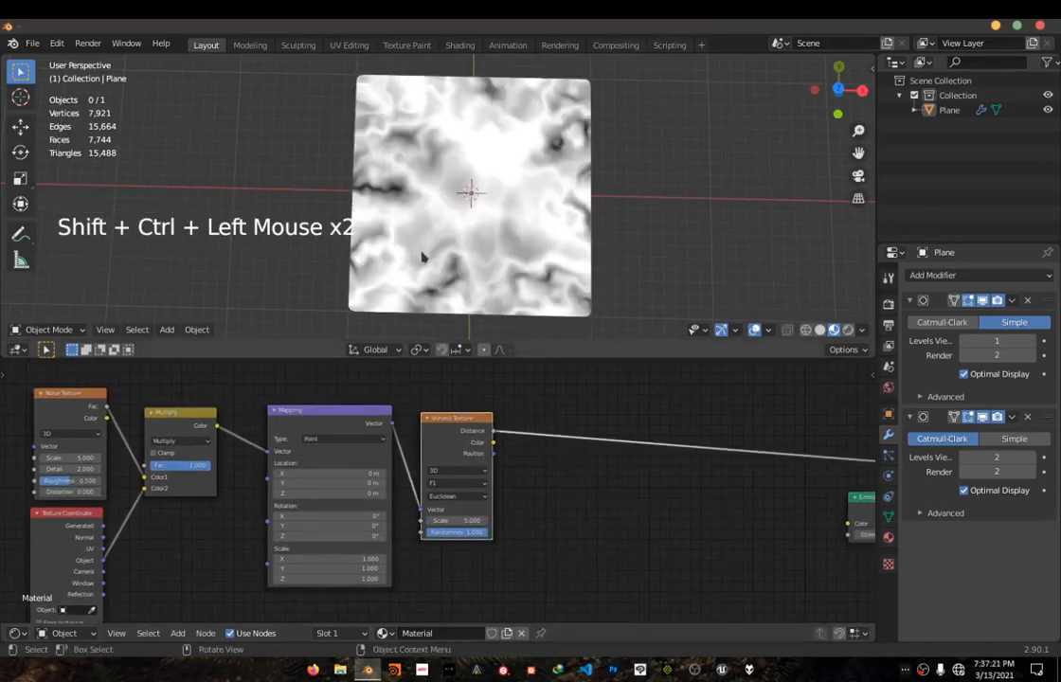
pyautogui.moveTo(423, 256); pyautogui.dragTo(486, 461, button='middle')
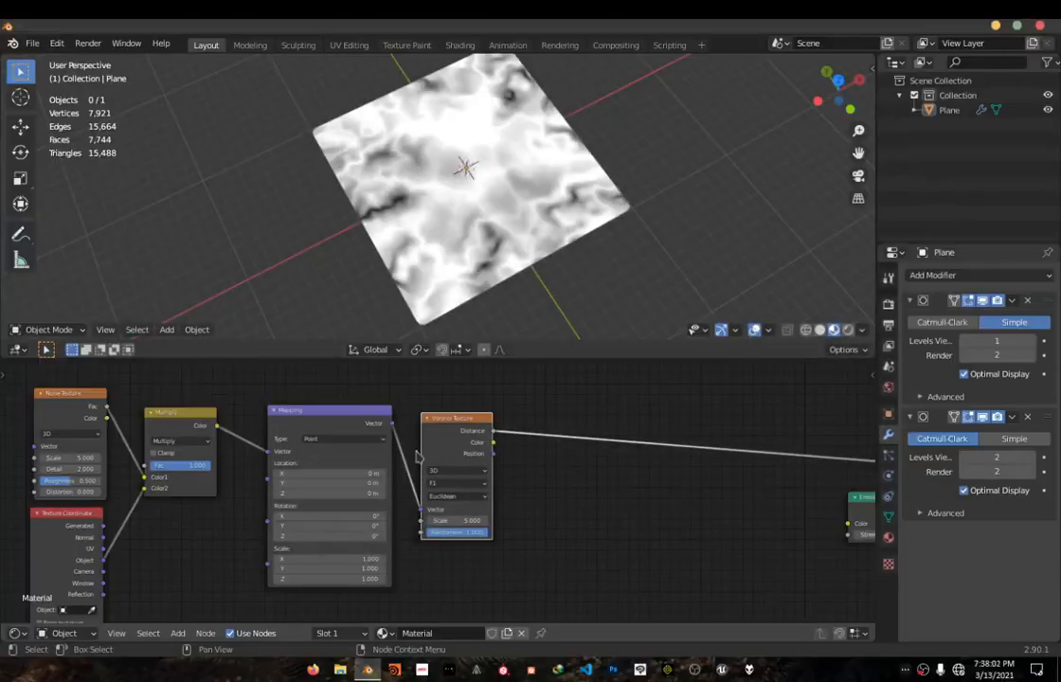
# - Add a ColorRamp node onto the link between the Voronoi Texture's Distance output and the Viewer
pyautogui.moveTo(504, 481); pyautogui.dragTo(422, 466, button='middle')
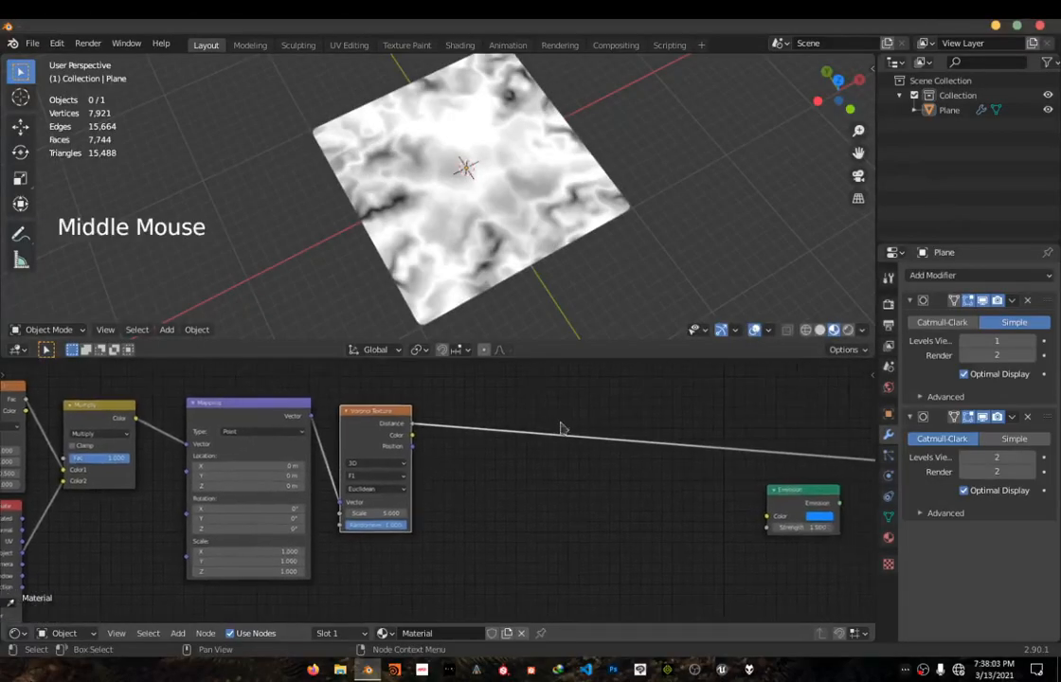
pyautogui.moveTo(544, 431); pyautogui.dragTo(485, 459, button='middle')
pyautogui.scroll(5, 471, 466)
pyautogui.scroll(-1, 372, 470)
pyautogui.scroll(-3, 417, 468)
pyautogui.hotkey('shift', 'a')
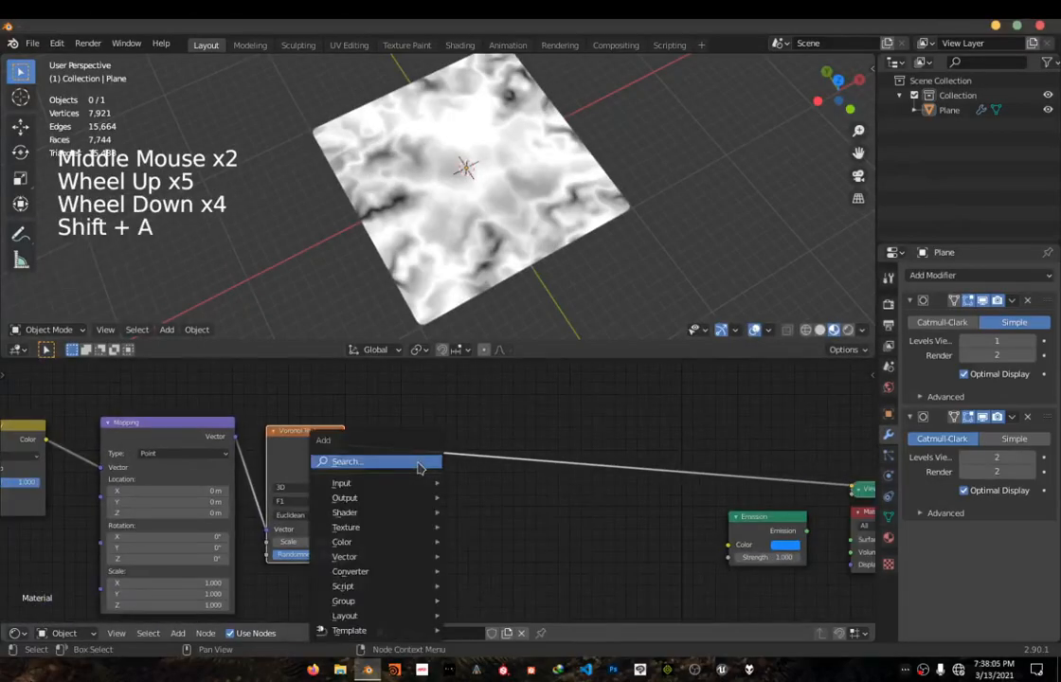
pyautogui.click(420, 462)
pyautogui.write('color')
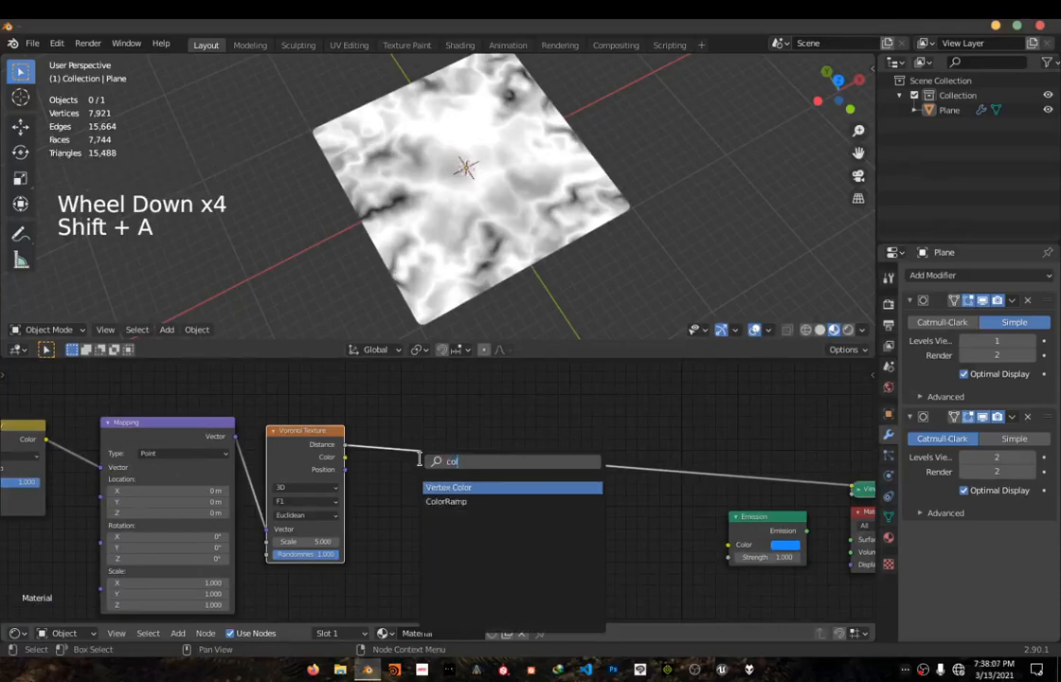
pyautogui.press('Down')
pyautogui.press('Return')
pyautogui.click(422, 474)
pyautogui.click(422, 474)
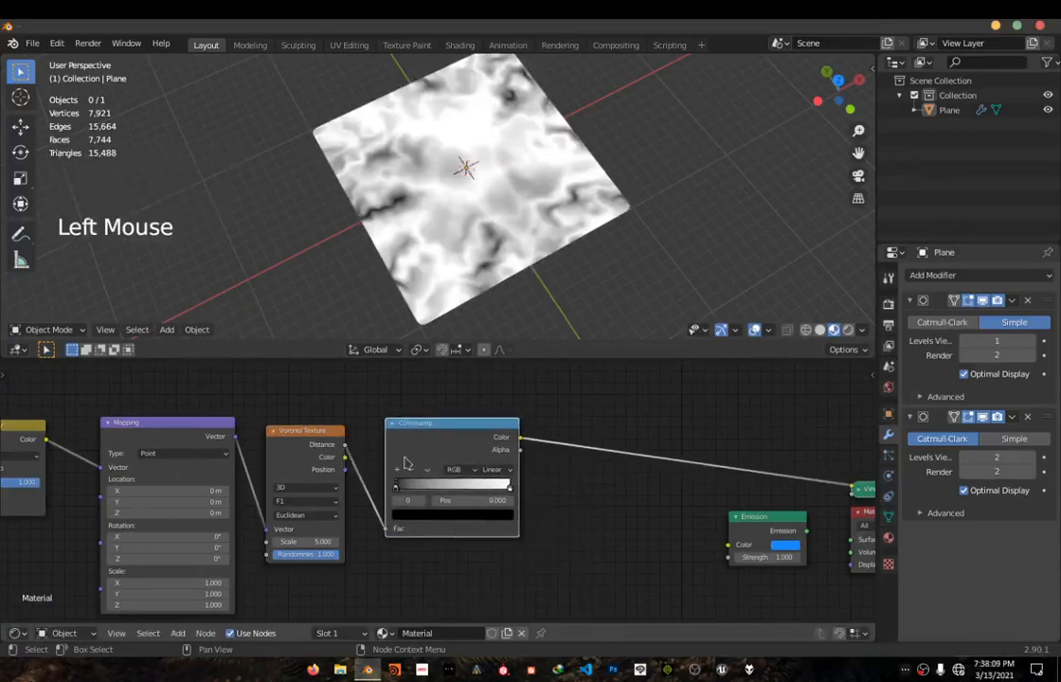
# - Move the ColorRamp's white stop to position 0.823
pyautogui.scroll(-6, 412, 469)
pyautogui.scroll(9, 454, 499)
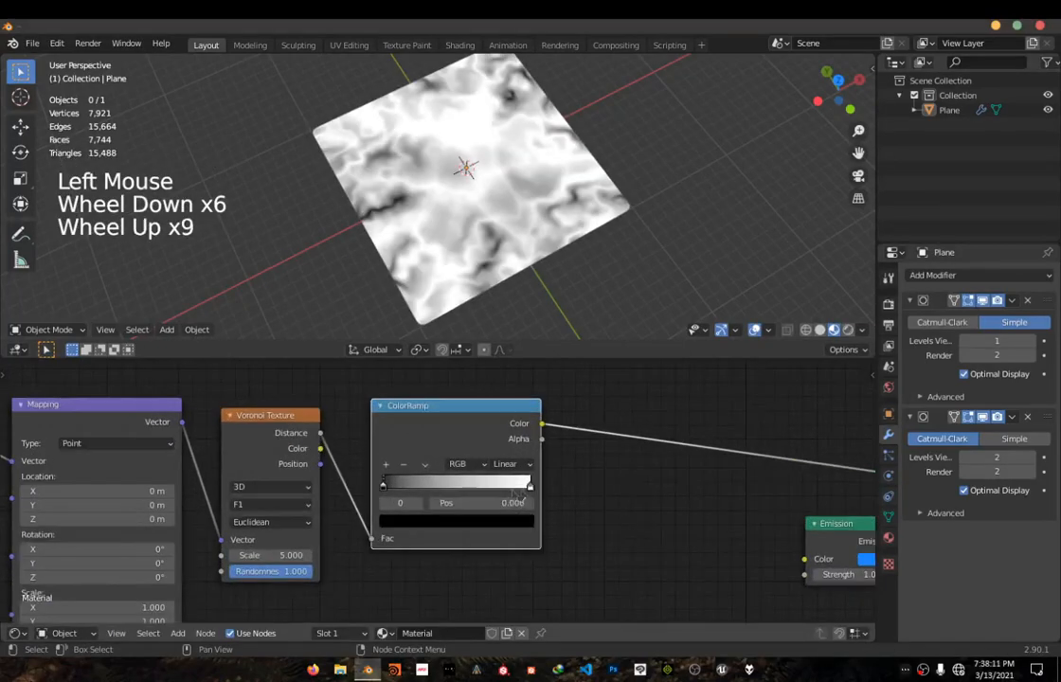
pyautogui.moveTo(528, 492); pyautogui.dragTo(505, 485)
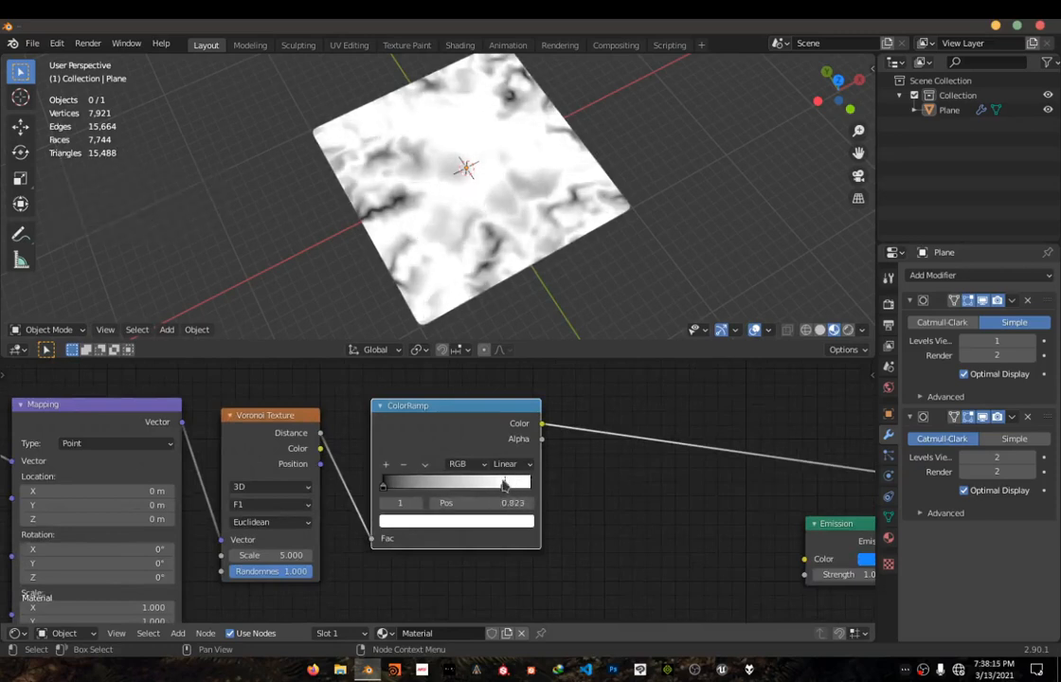
# - Connect the ColorRamp's Color to Emission's Strength, and the Emission output to Material Output's Surface
pyautogui.scroll(-3, 473, 499)
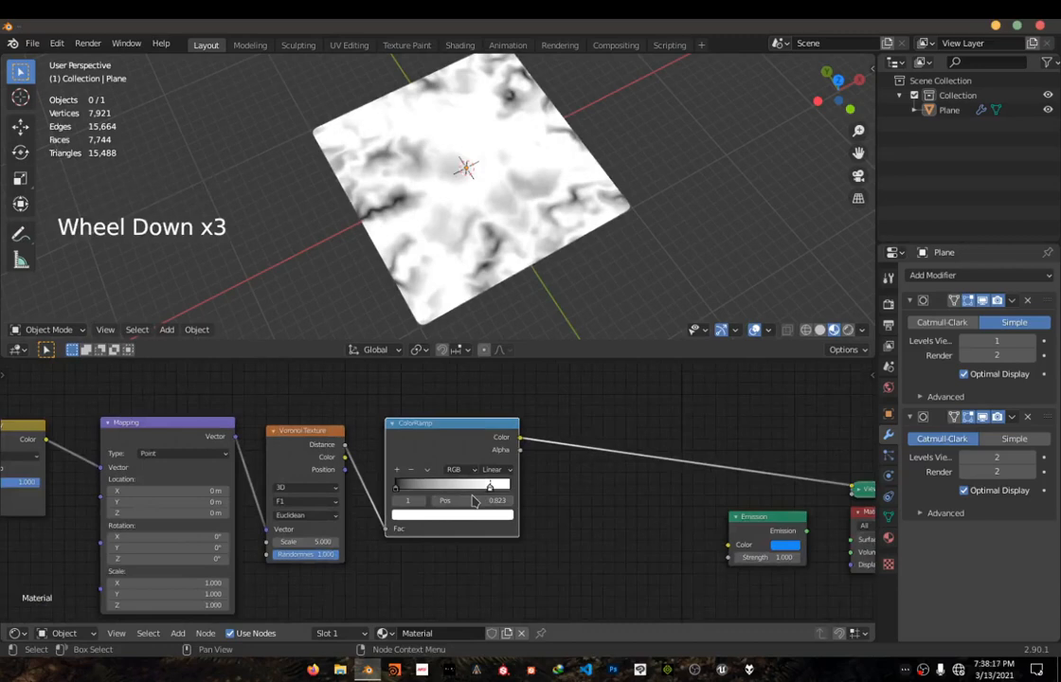
pyautogui.moveTo(520, 443); pyautogui.dragTo(738, 562)
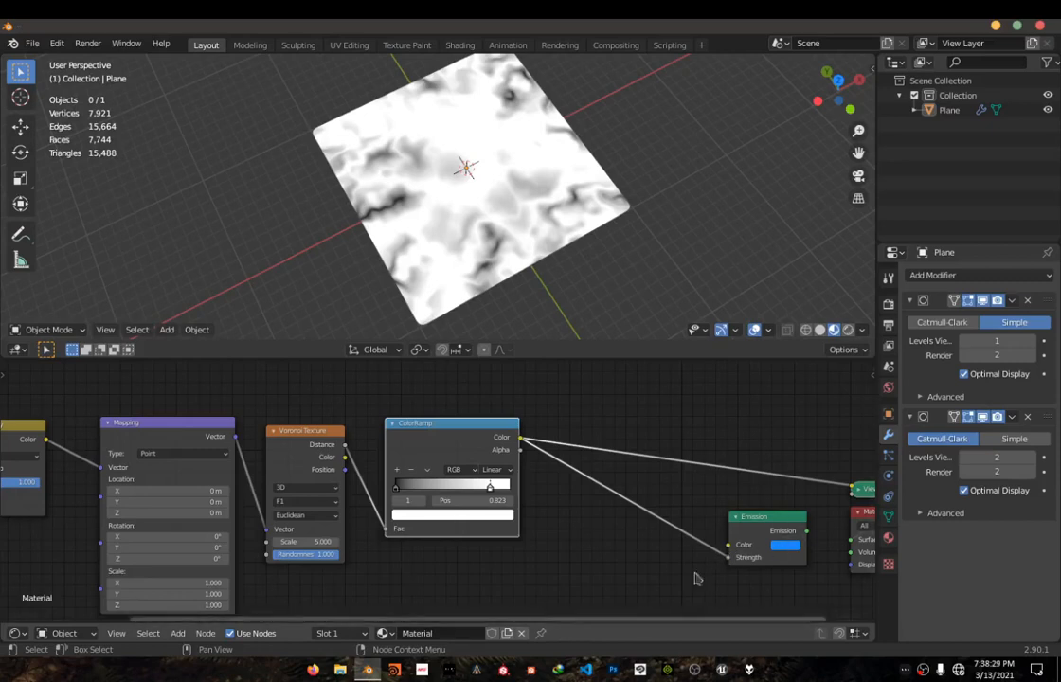
pyautogui.moveTo(696, 579); pyautogui.dragTo(540, 532, button='middle')
pyautogui.moveTo(548, 518); pyautogui.dragTo(606, 536)
# - Delete the Viewer node above Material Output
pyautogui.click(621, 480)
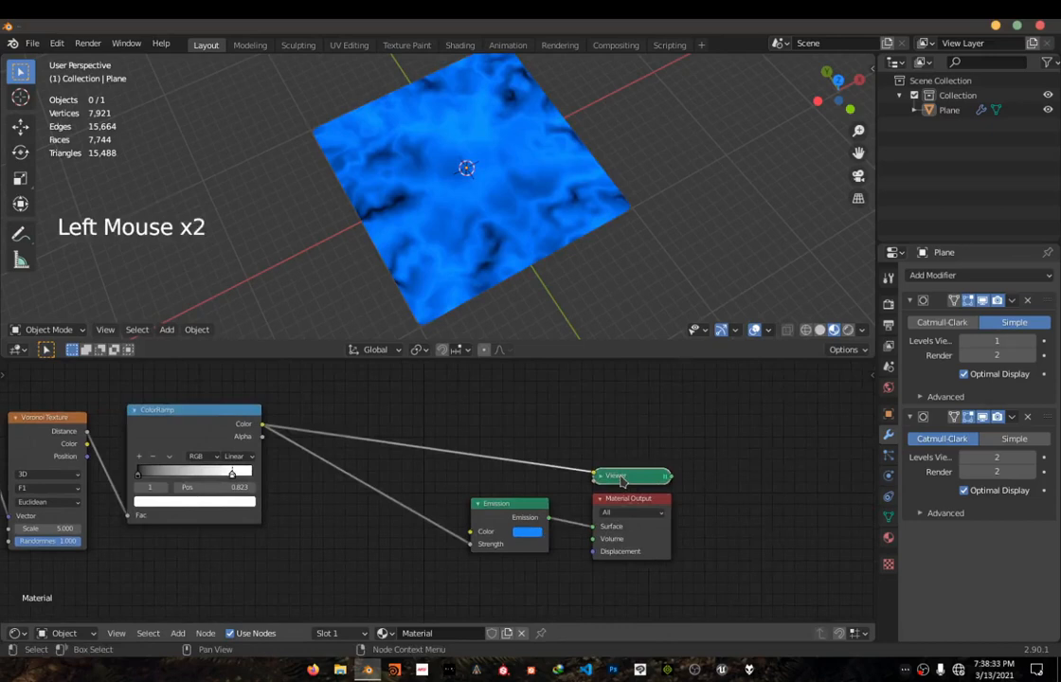
pyautogui.press('Delete')
# - Duplicate the Noise Texture node and place the copy above the Multiply node
pyautogui.scroll(-3, 407, 456)
pyautogui.moveTo(407, 457); pyautogui.dragTo(810, 484, button='middle')
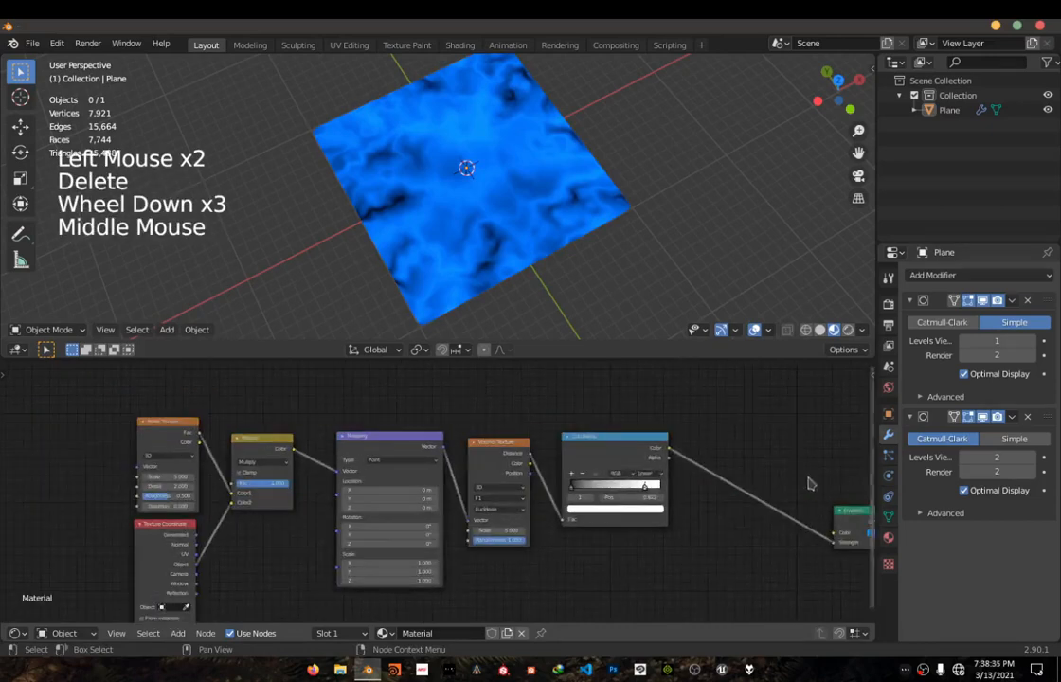
pyautogui.scroll(-4, 690, 487)
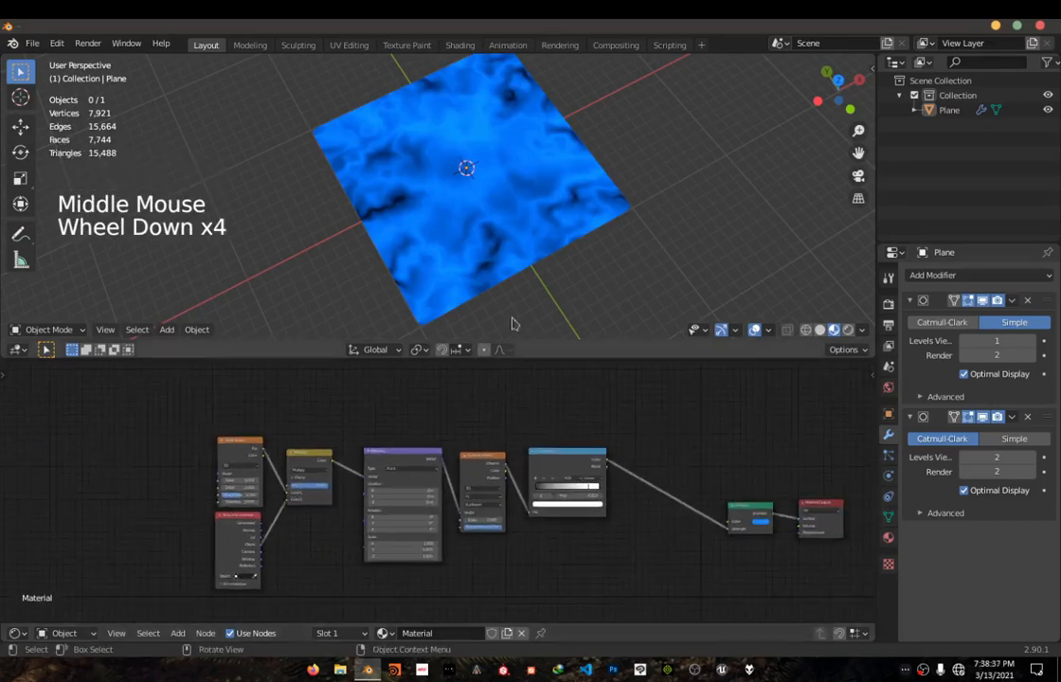
pyautogui.scroll(-1, 438, 439)
pyautogui.moveTo(438, 439); pyautogui.dragTo(492, 463, button='middle')
pyautogui.scroll(5, 511, 463)
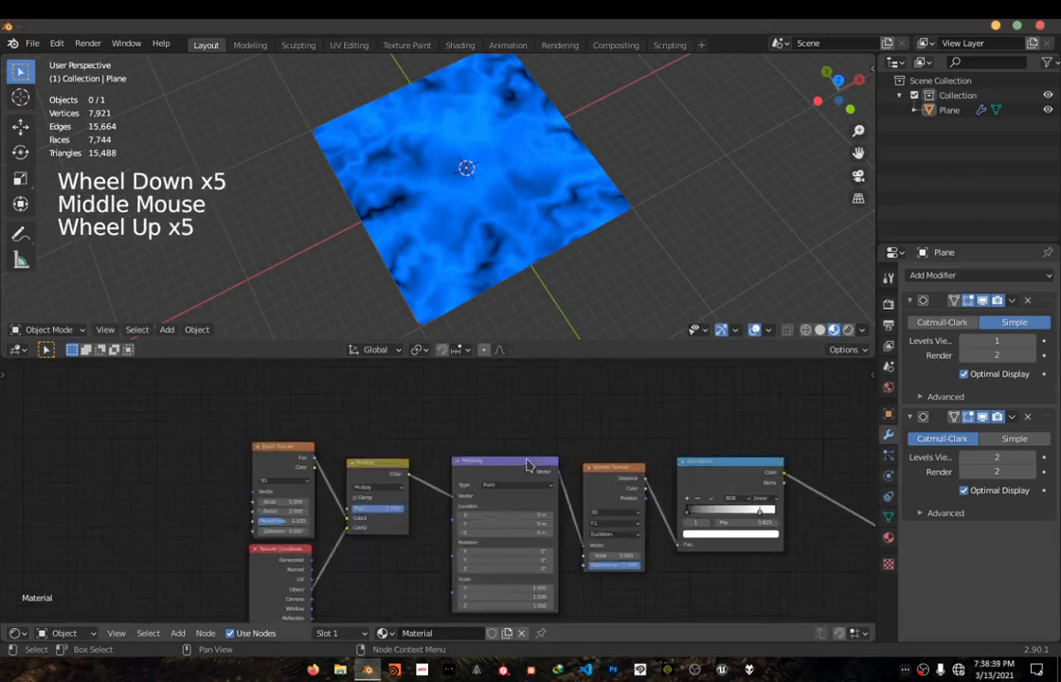
pyautogui.scroll(-3, 396, 410)
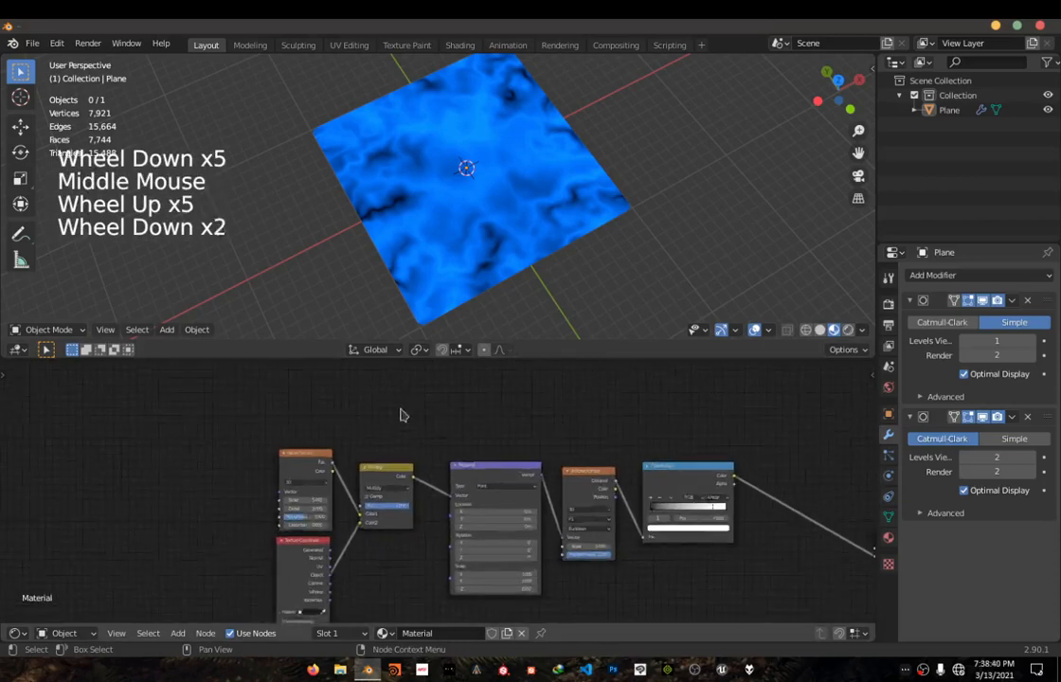
pyautogui.hotkey('shift', 'd')
pyautogui.click(322, 475)
pyautogui.hotkey('shift', 'd')
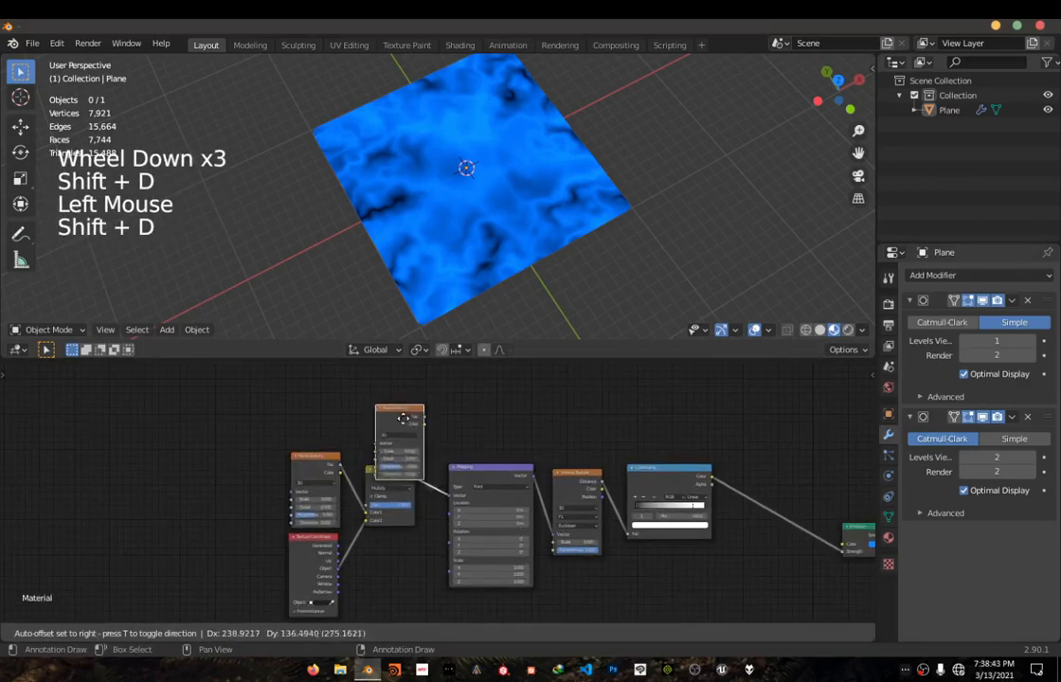
pyautogui.click(395, 399)
# - Duplicate the ColorRamp beside the copied Noise Texture and connect that noise's Fac output to the new ramp's Fac input
pyautogui.moveTo(428, 418); pyautogui.dragTo(440, 484, button='middle')
pyautogui.scroll(6, 440, 484)
pyautogui.click(822, 572)
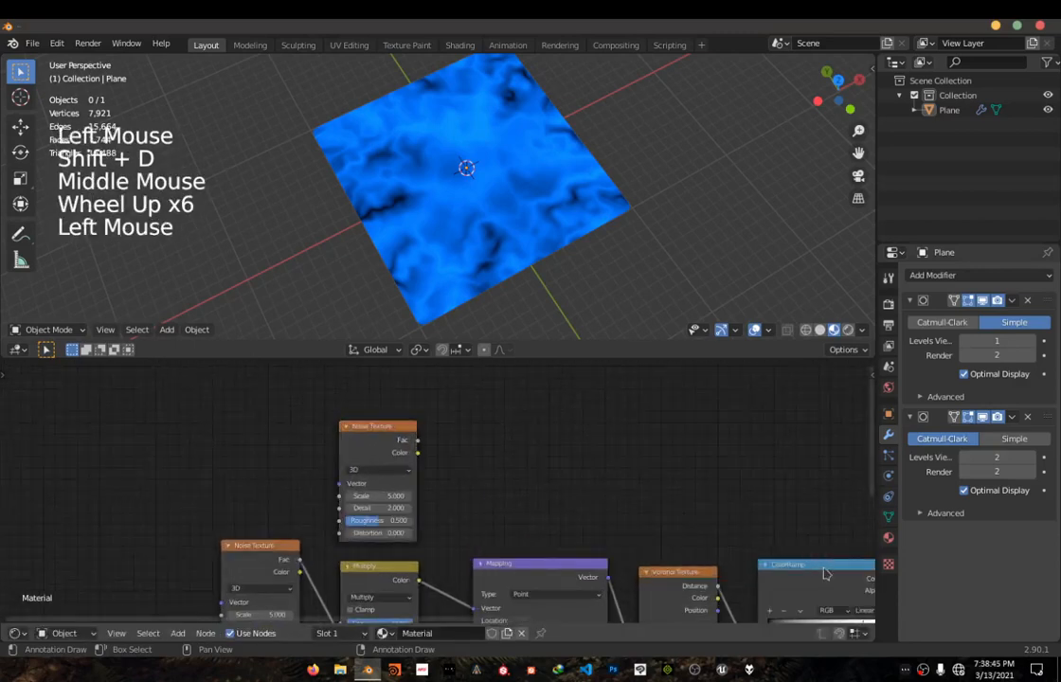
pyautogui.click(824, 571)
pyautogui.hotkey('shift', 'd')
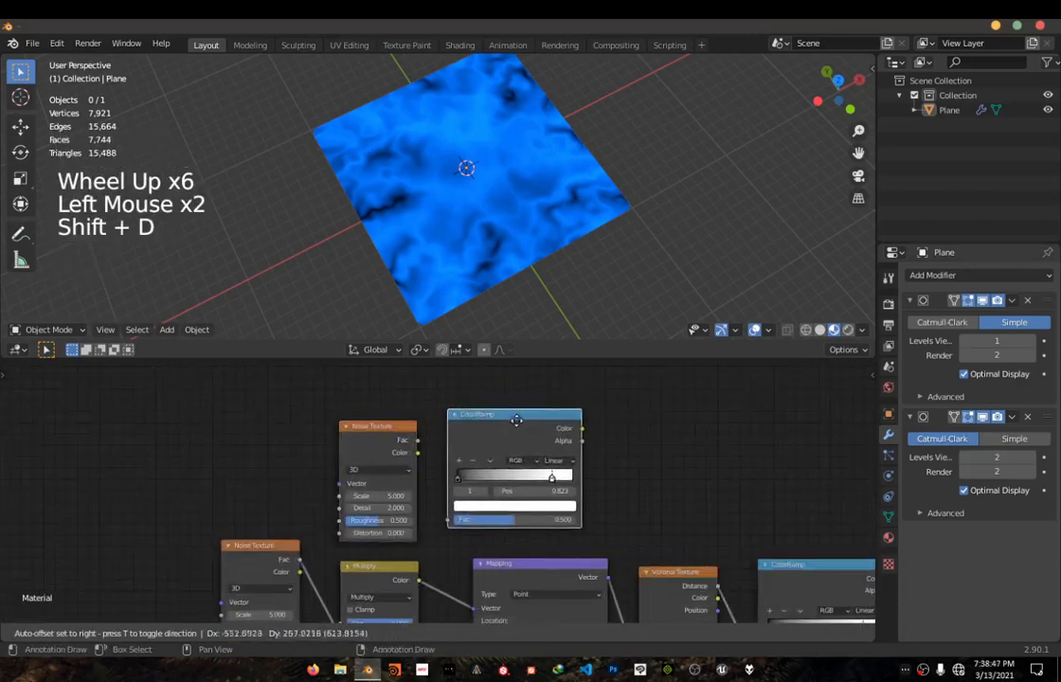
pyautogui.click(534, 428)
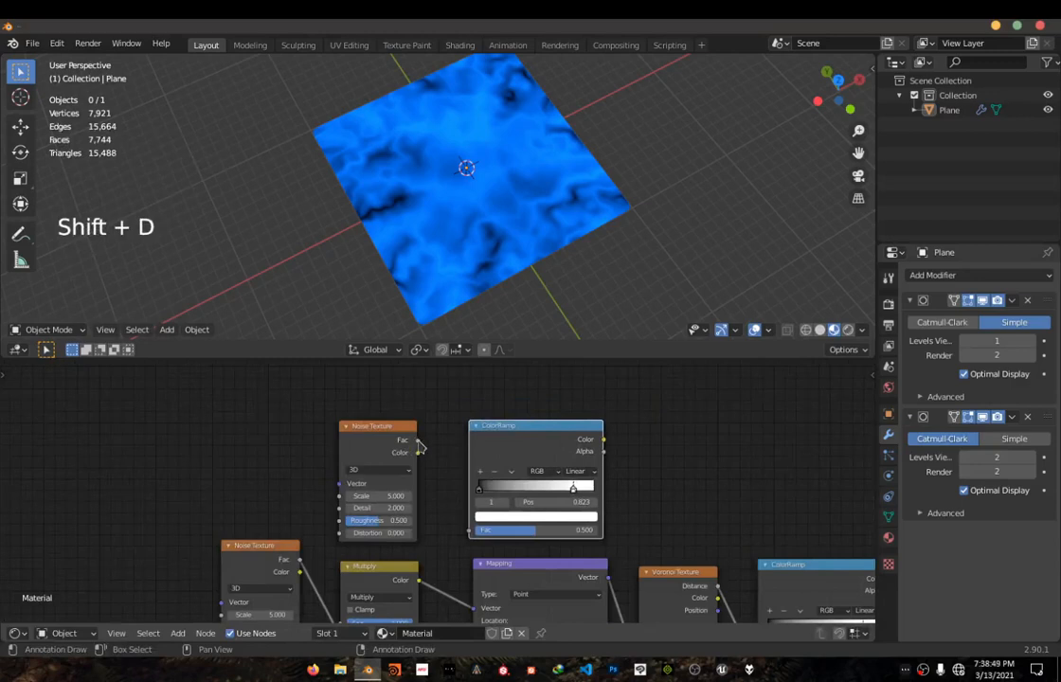
pyautogui.moveTo(418, 440); pyautogui.dragTo(471, 530)
# - Set the Detail of the original Noise Texture feeding Multiply to 16.000
pyautogui.scroll(-2, 448, 527)
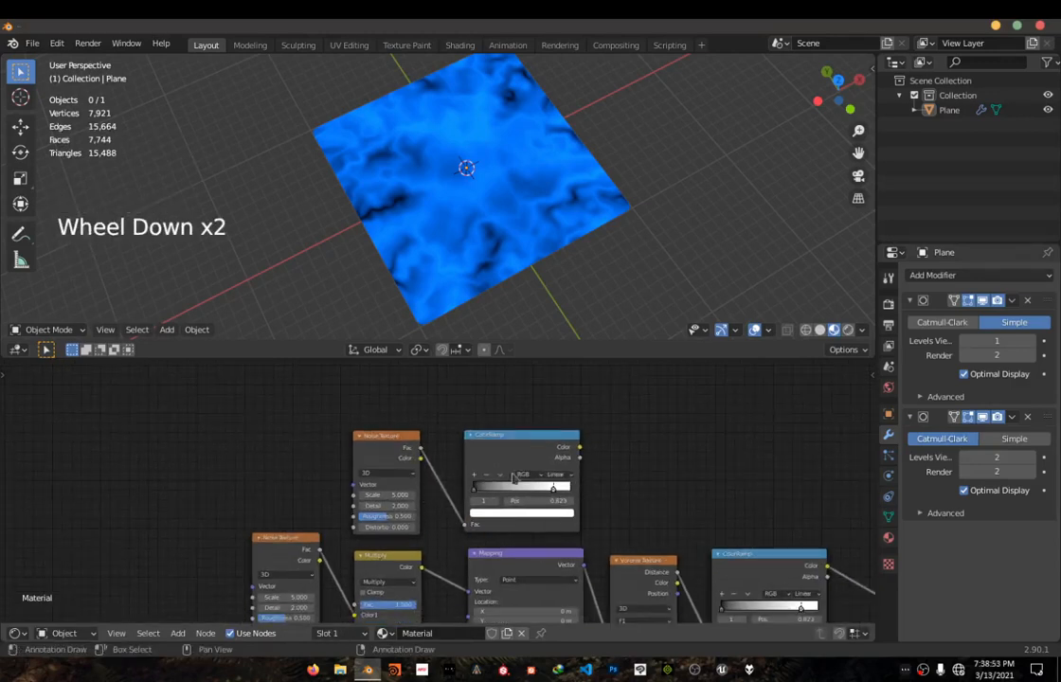
pyautogui.moveTo(289, 464); pyautogui.dragTo(313, 381, button='middle')
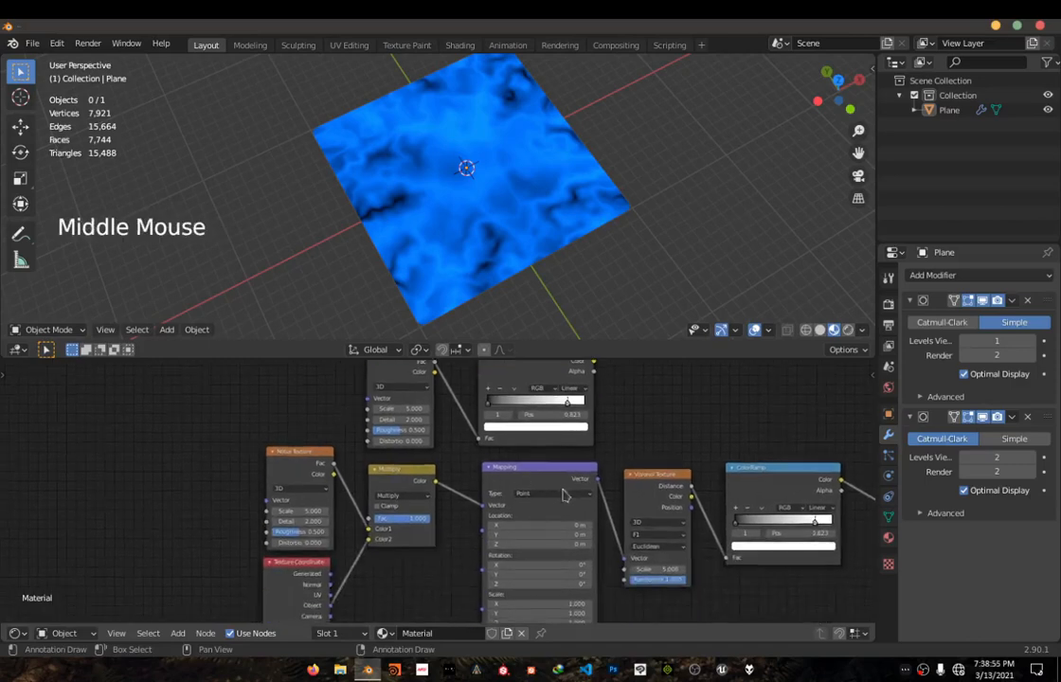
pyautogui.moveTo(464, 461); pyautogui.dragTo(550, 473, button='middle')
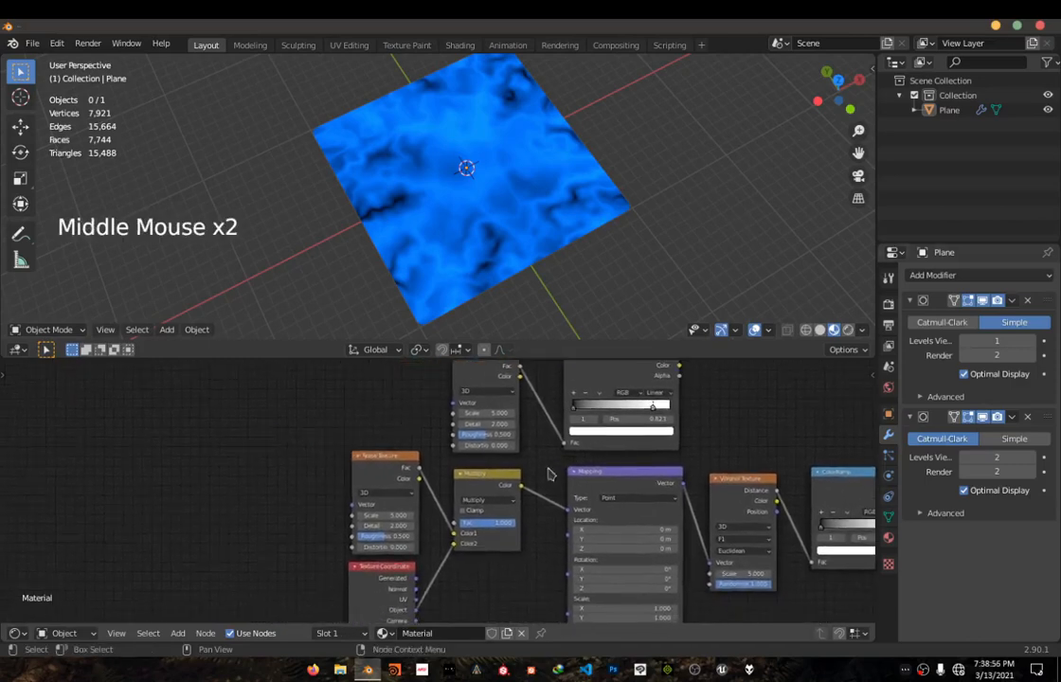
pyautogui.click(370, 526)
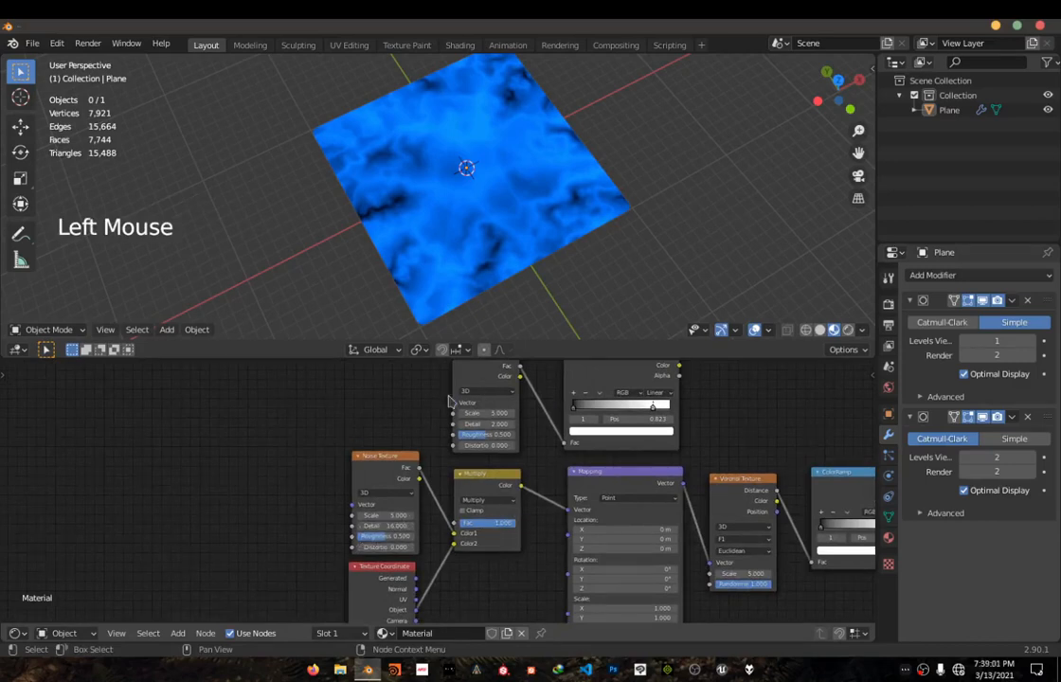
# - Set the Scale to 4.000 and the Detail to 16.000 on the upper Noise Texture
pyautogui.moveTo(451, 402); pyautogui.dragTo(441, 475, button='middle')
pyautogui.moveTo(463, 485); pyautogui.dragTo(616, 481)
pyautogui.click(463, 473)
pyautogui.write('4')
pyautogui.press('Return')
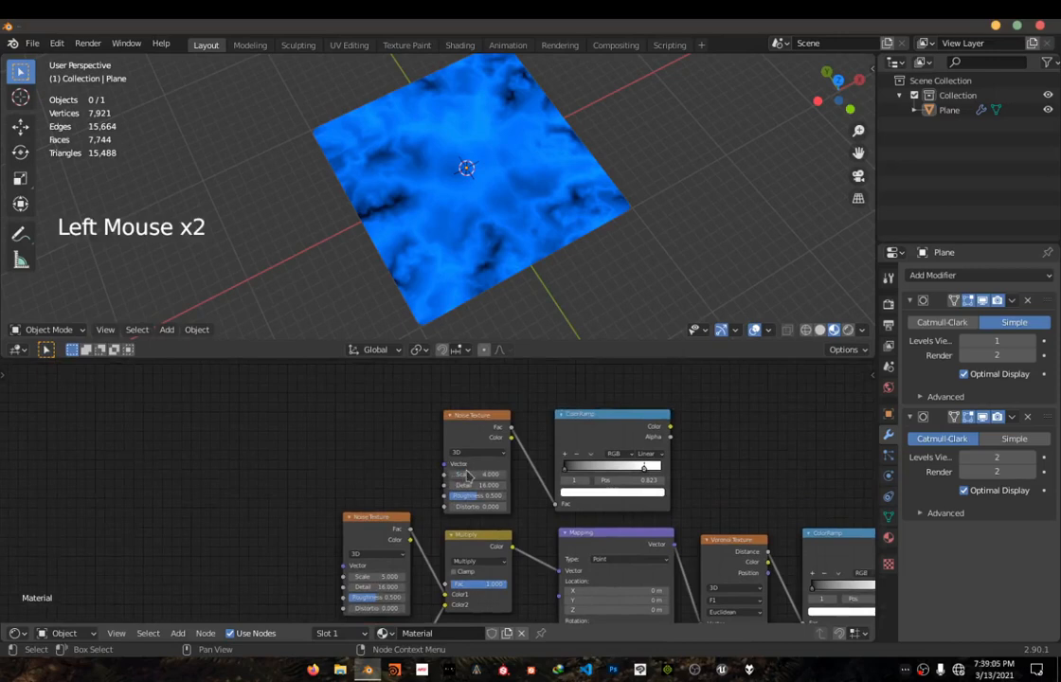
# - Combine the upper ColorRamp and the Voronoi's ColorRamp with a Mix node feeding Emission, and place it above the lower ramp's output
pyautogui.moveTo(673, 467); pyautogui.dragTo(358, 470, button='middle')
pyautogui.scroll(-1, 512, 524)
pyautogui.scroll(-4, 370, 465)
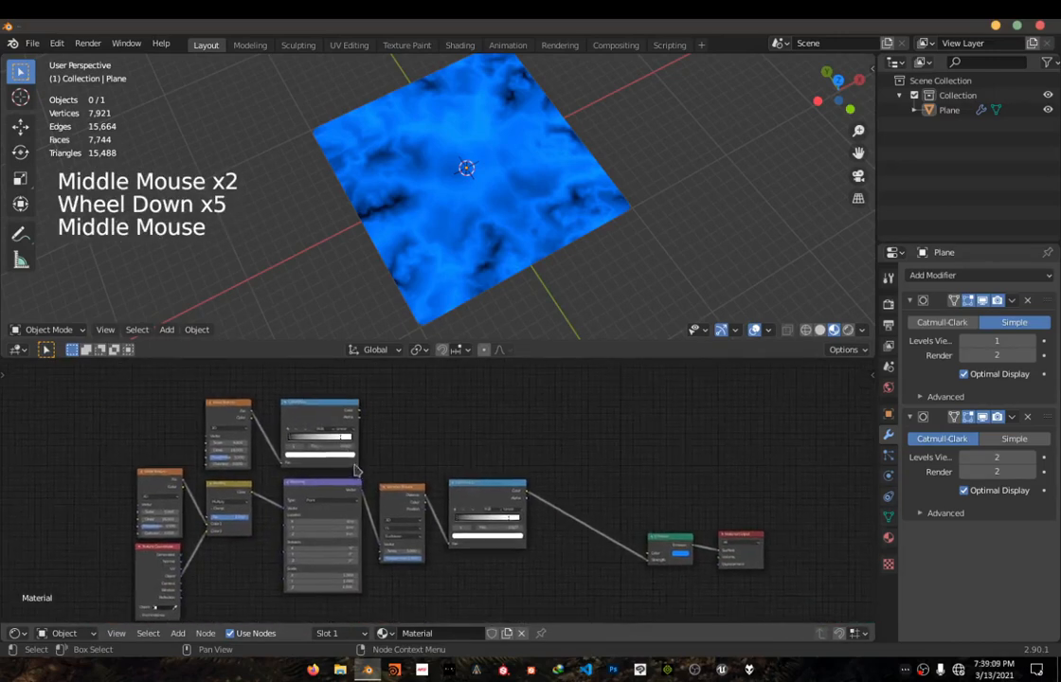
pyautogui.keyDown('ctrl'); pyautogui.keyDown('shift'); pyautogui.moveTo(325, 422); pyautogui.dragTo(473, 502, button='right'); pyautogui.keyUp('shift'); pyautogui.keyUp('ctrl')
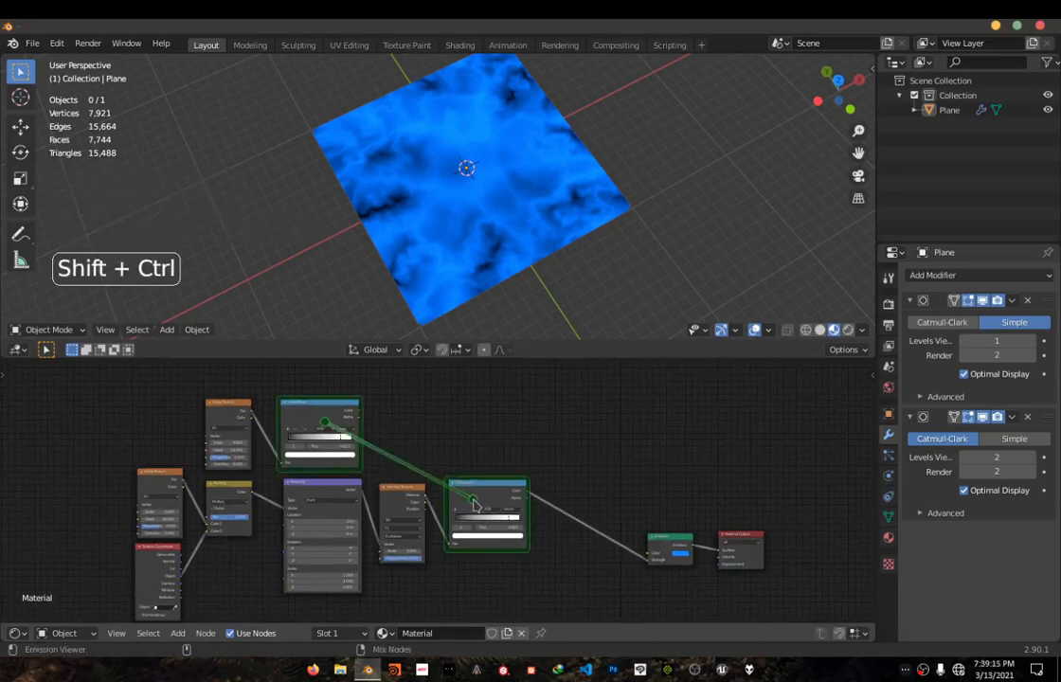
pyautogui.keyDown('ctrl'); pyautogui.keyDown('shift'); pyautogui.moveTo(474, 502); pyautogui.dragTo(474, 502, button='right'); pyautogui.keyUp('shift'); pyautogui.keyUp('ctrl')
pyautogui.click(554, 466)
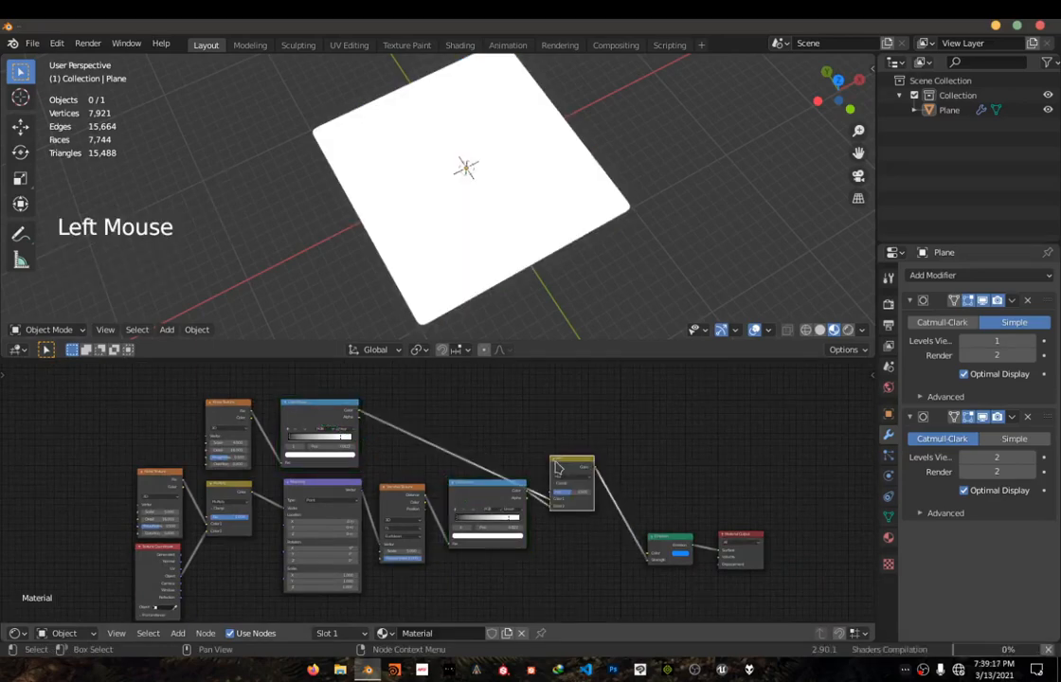
pyautogui.moveTo(554, 466); pyautogui.dragTo(557, 433)
pyautogui.click(558, 429)
# - Expand the new Mix node and change its blend mode to Multiply
pyautogui.scroll(7, 578, 440)
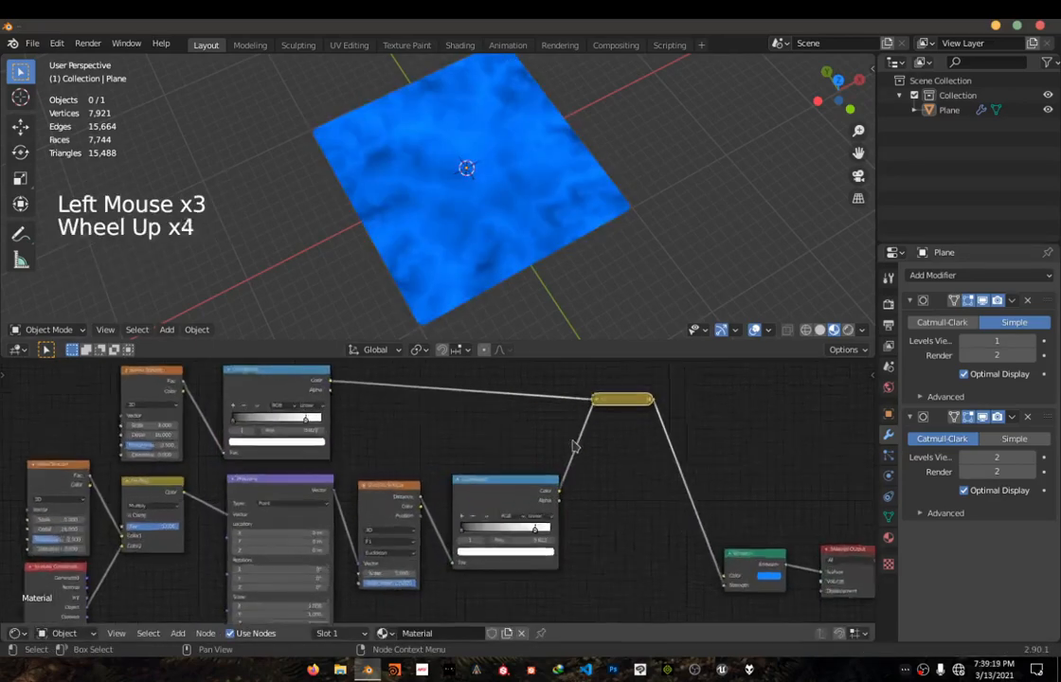
pyautogui.moveTo(535, 445); pyautogui.dragTo(499, 449, button='middle')
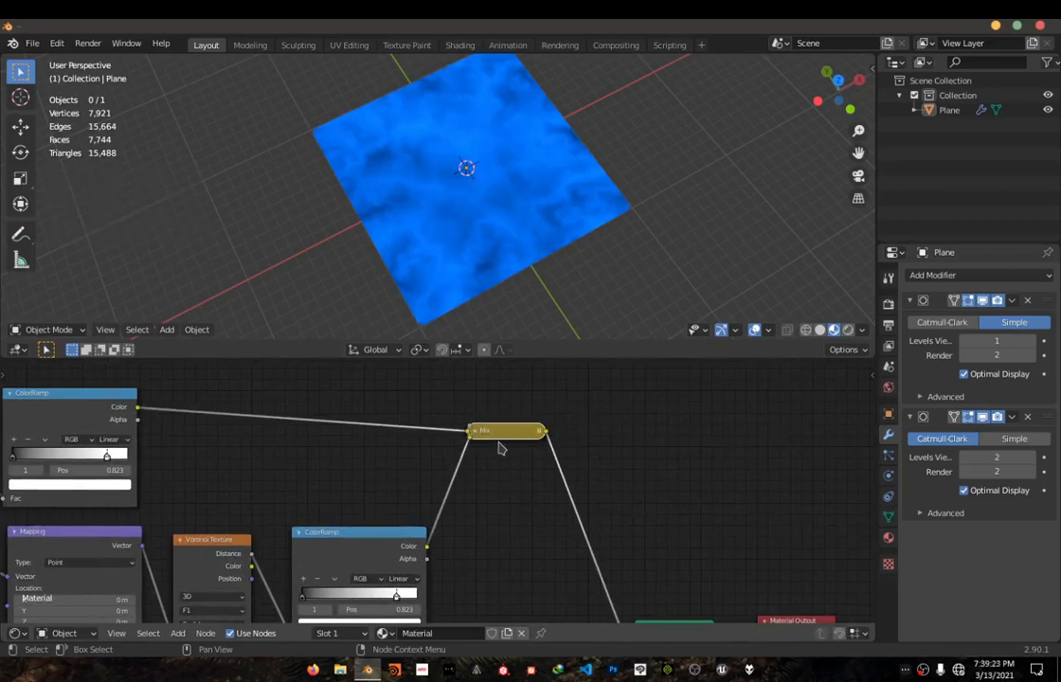
pyautogui.press('h')
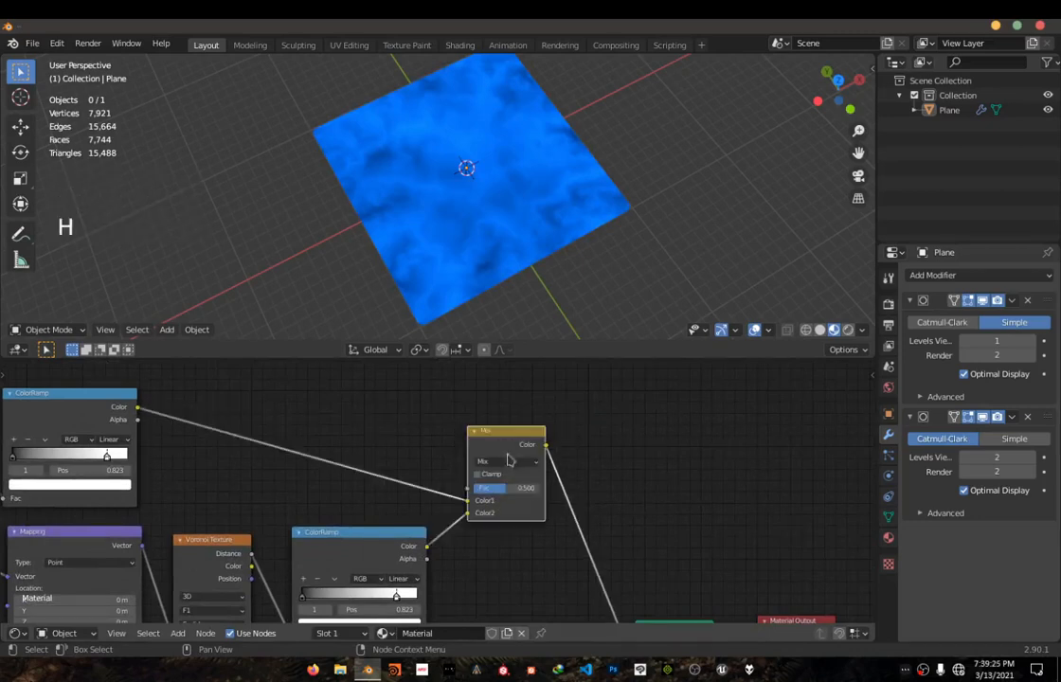
pyautogui.click(505, 461)
pyautogui.click(504, 420)
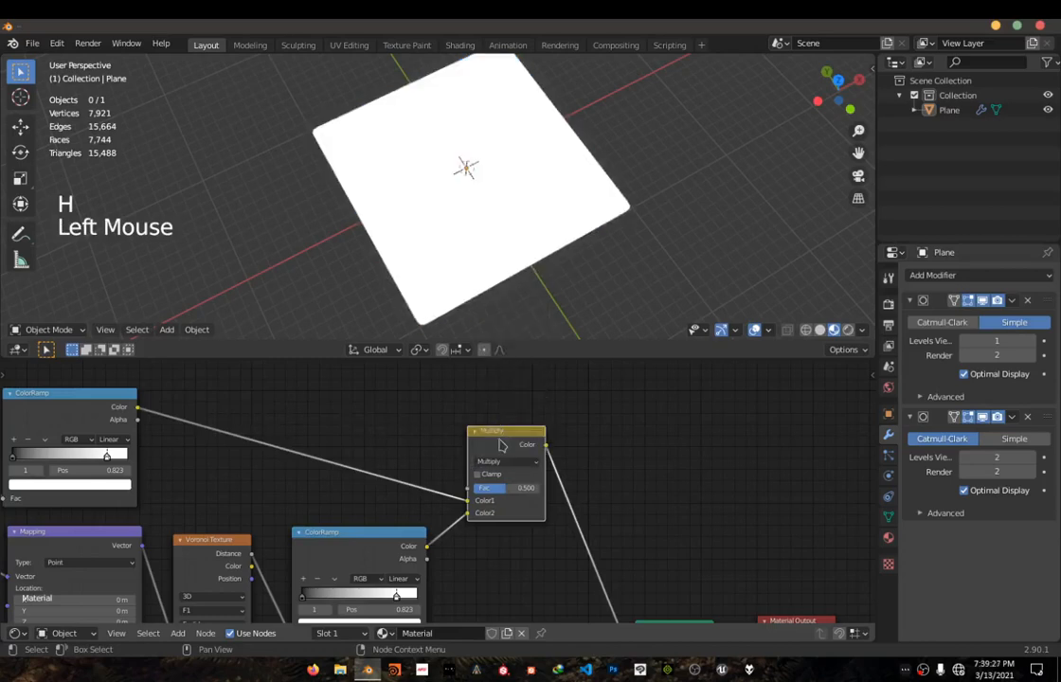
# - Try Fac values of 1.000 and about 0.625 on the new Multiply node and inspect the plane's surface up close
pyautogui.moveTo(495, 472); pyautogui.dragTo(536, 472)
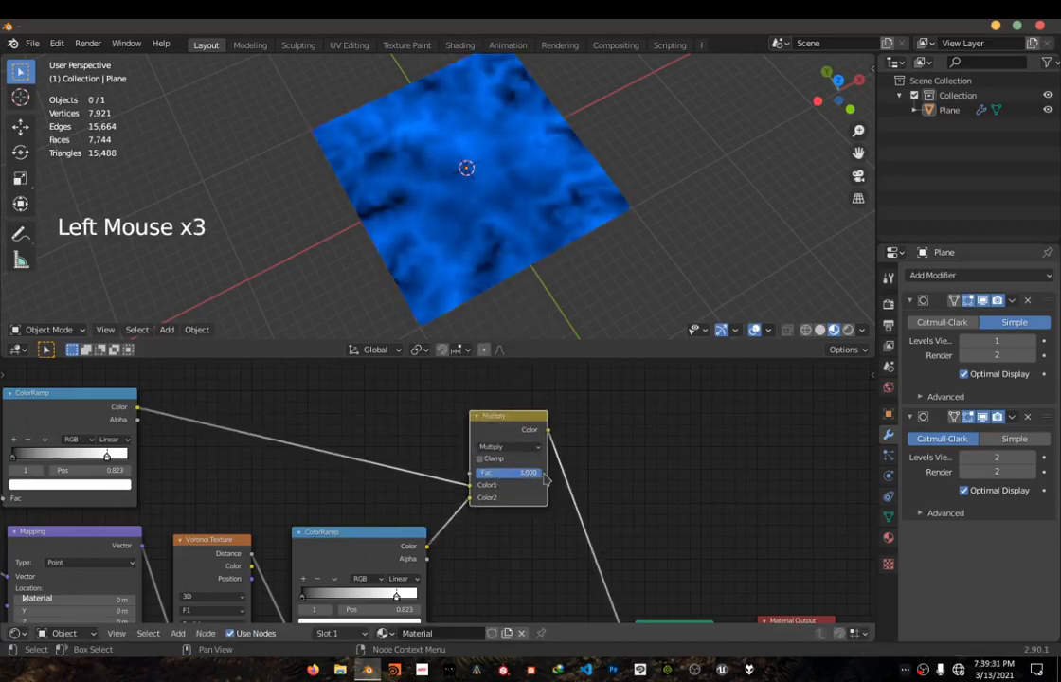
pyautogui.moveTo(529, 480); pyautogui.dragTo(506, 480)
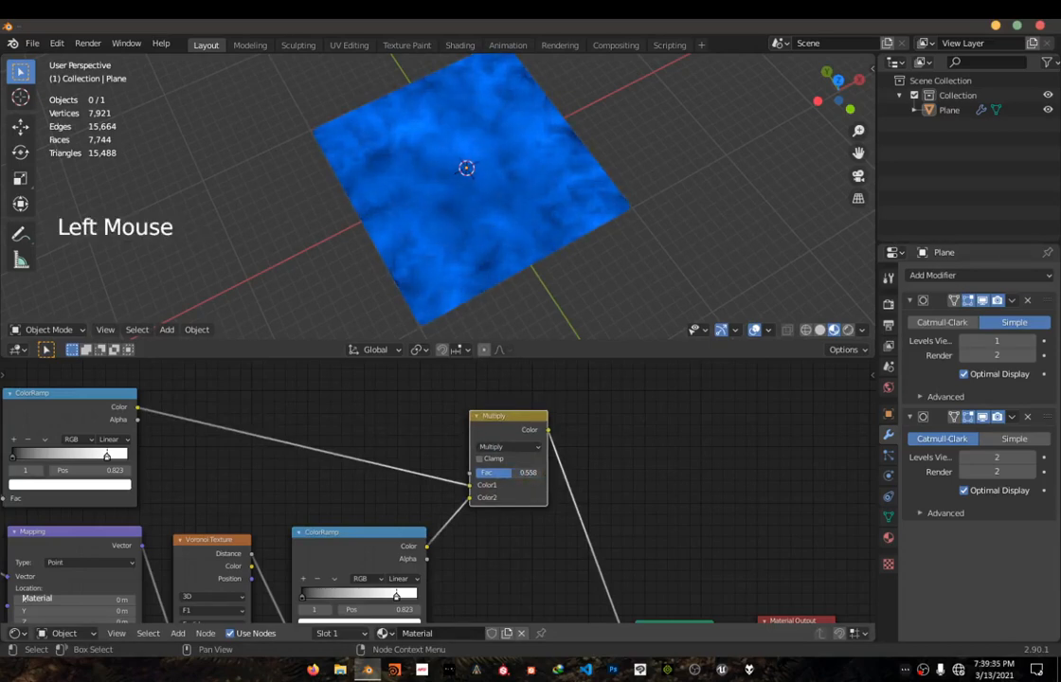
pyautogui.scroll(-5, 265, 504)
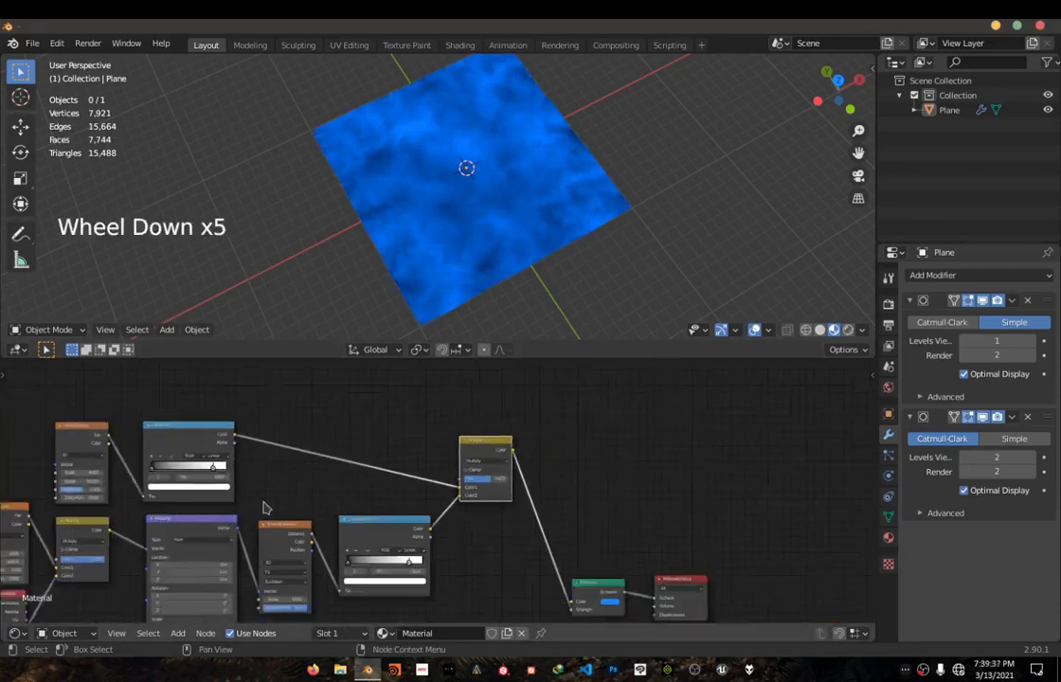
pyautogui.moveTo(265, 504); pyautogui.dragTo(350, 461, button='middle')
pyautogui.moveTo(183, 474); pyautogui.dragTo(204, 447, button='middle')
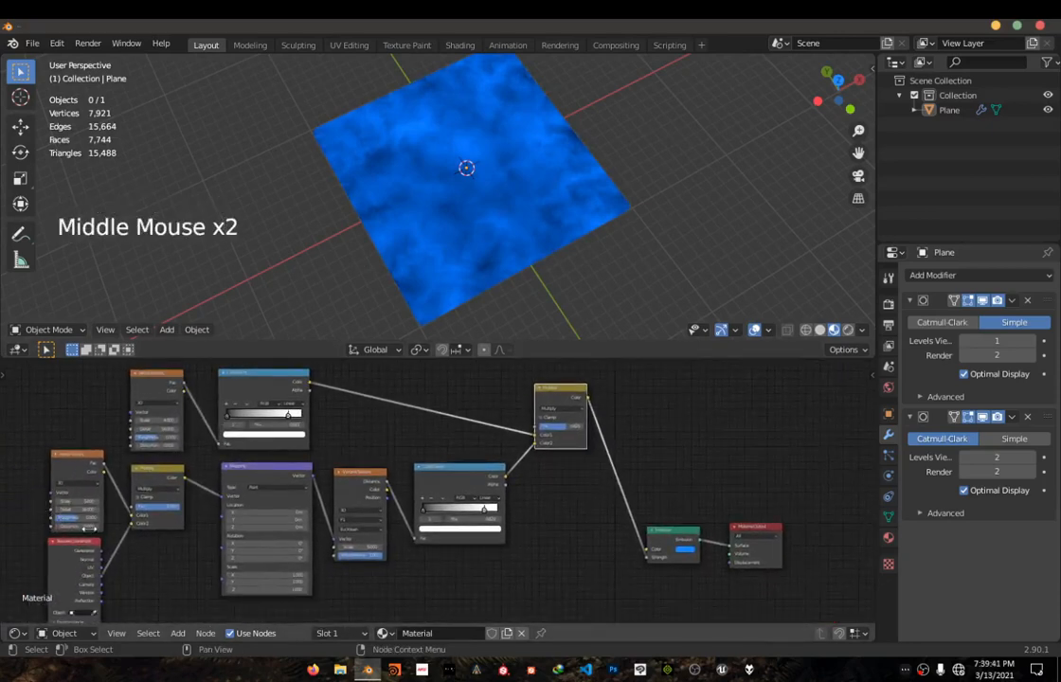
pyautogui.moveTo(332, 402); pyautogui.dragTo(317, 462, button='middle')
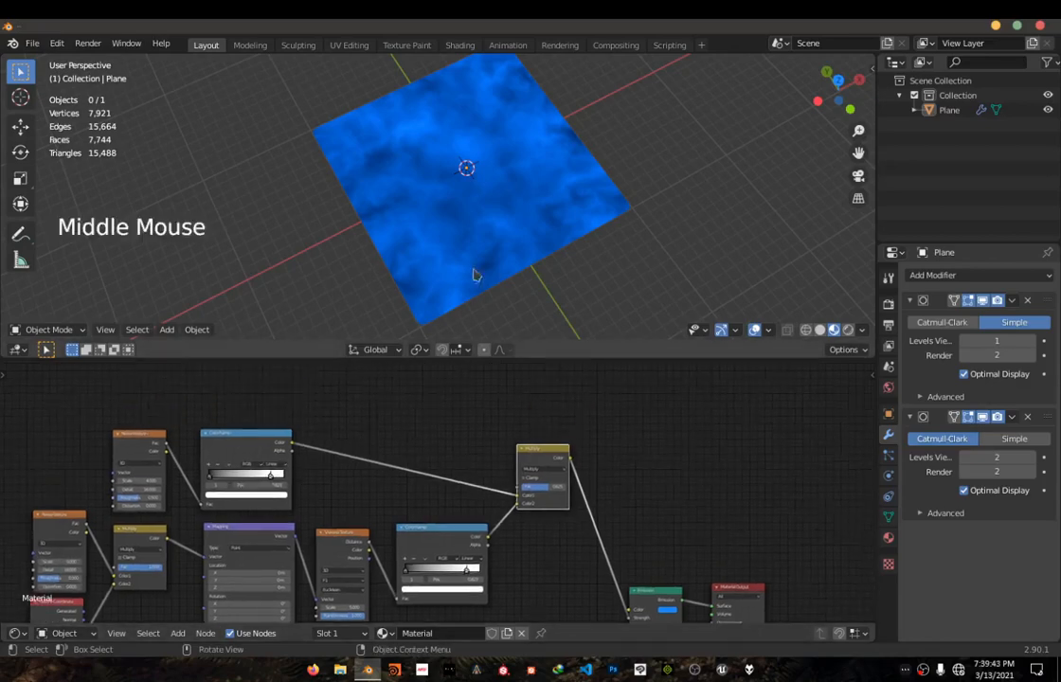
pyautogui.scroll(1, 463, 263)
pyautogui.scroll(4, 463, 263)
pyautogui.moveTo(466, 239); pyautogui.dragTo(525, 208, button='middle')
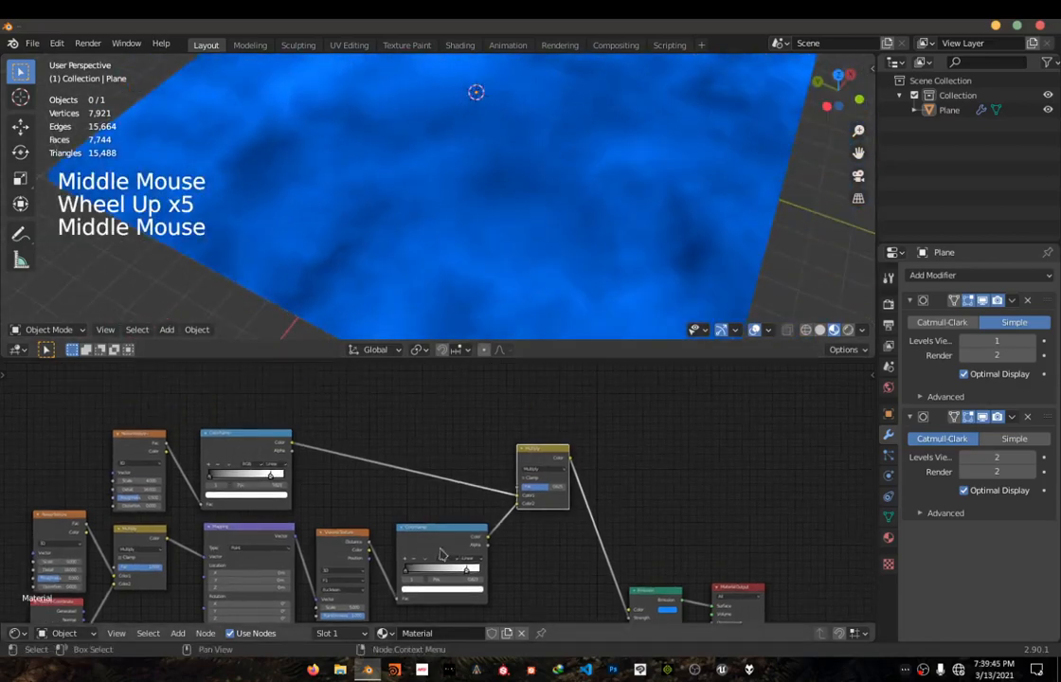
# - Test the new Multiply node's Fac between 0.000 and 1.000 and settle it at 0.667
pyautogui.moveTo(434, 452); pyautogui.dragTo(449, 388, button='middle')
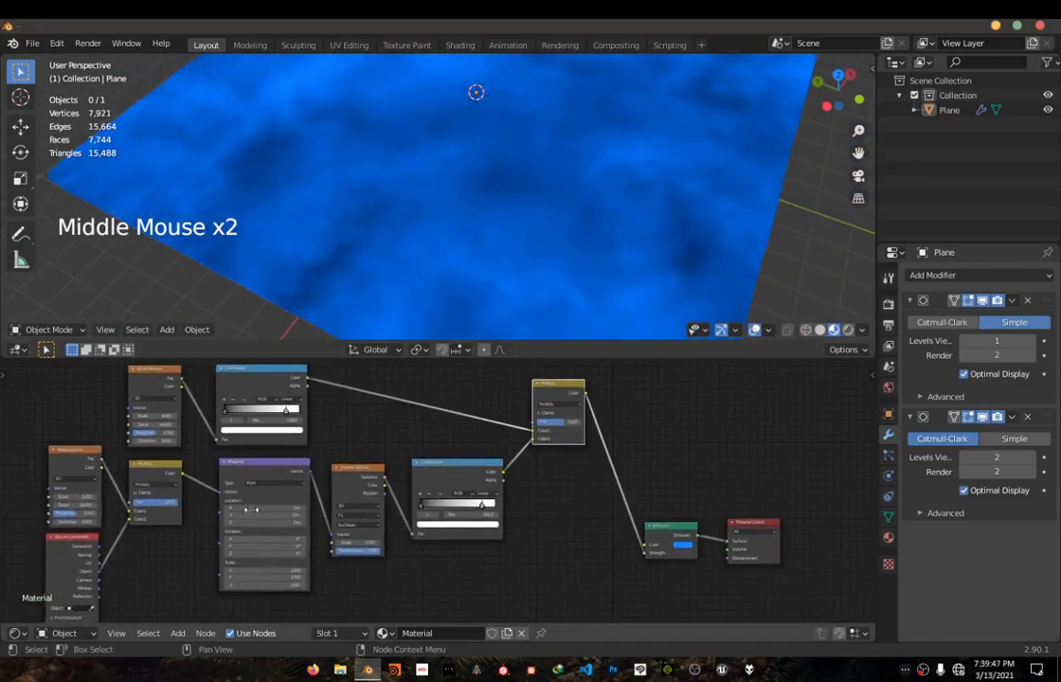
pyautogui.scroll(3, 528, 431)
pyautogui.moveTo(496, 450); pyautogui.dragTo(459, 499, button='middle')
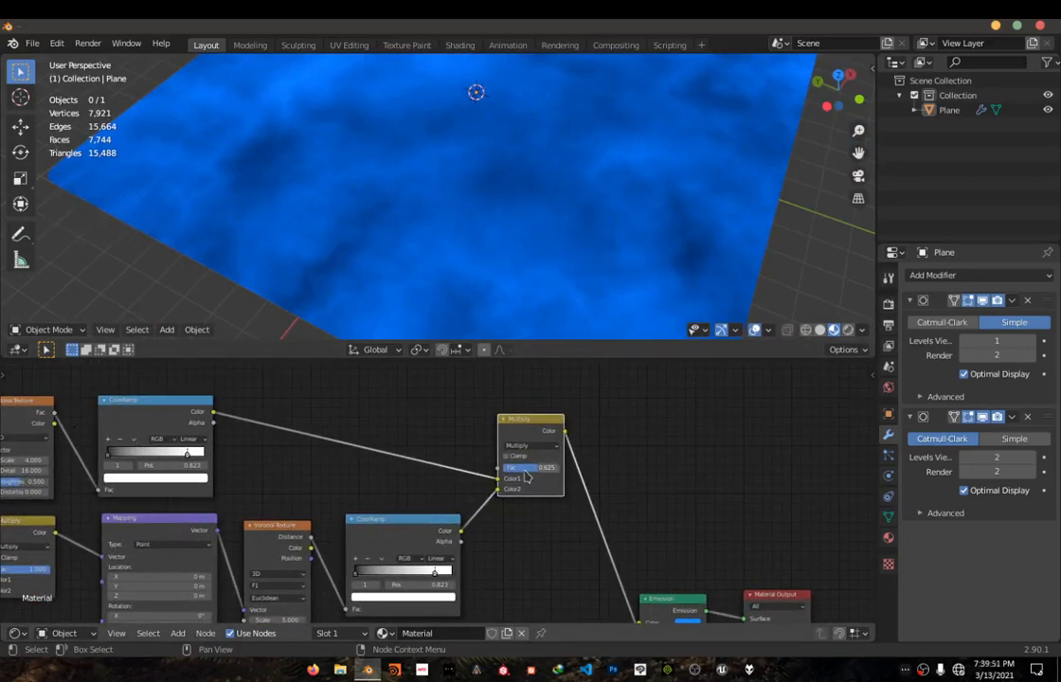
pyautogui.scroll(2, 526, 470)
pyautogui.moveTo(528, 466); pyautogui.dragTo(548, 466)
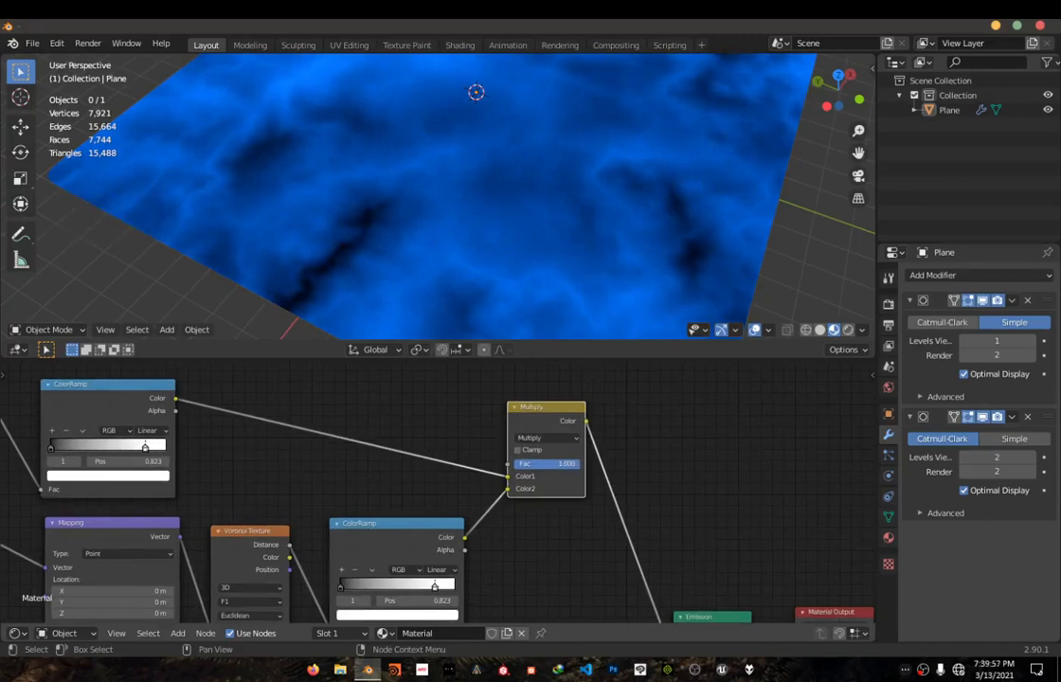
pyautogui.moveTo(575, 464); pyautogui.dragTo(558, 464)
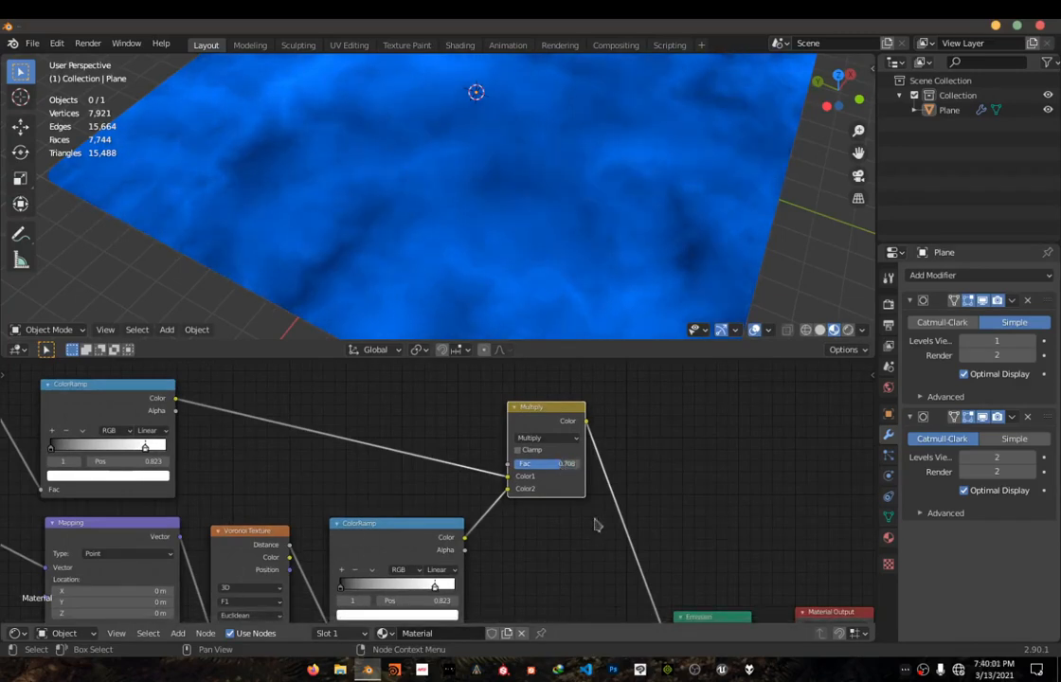
pyautogui.click(549, 474)
pyautogui.moveTo(550, 463); pyautogui.dragTo(517, 463)
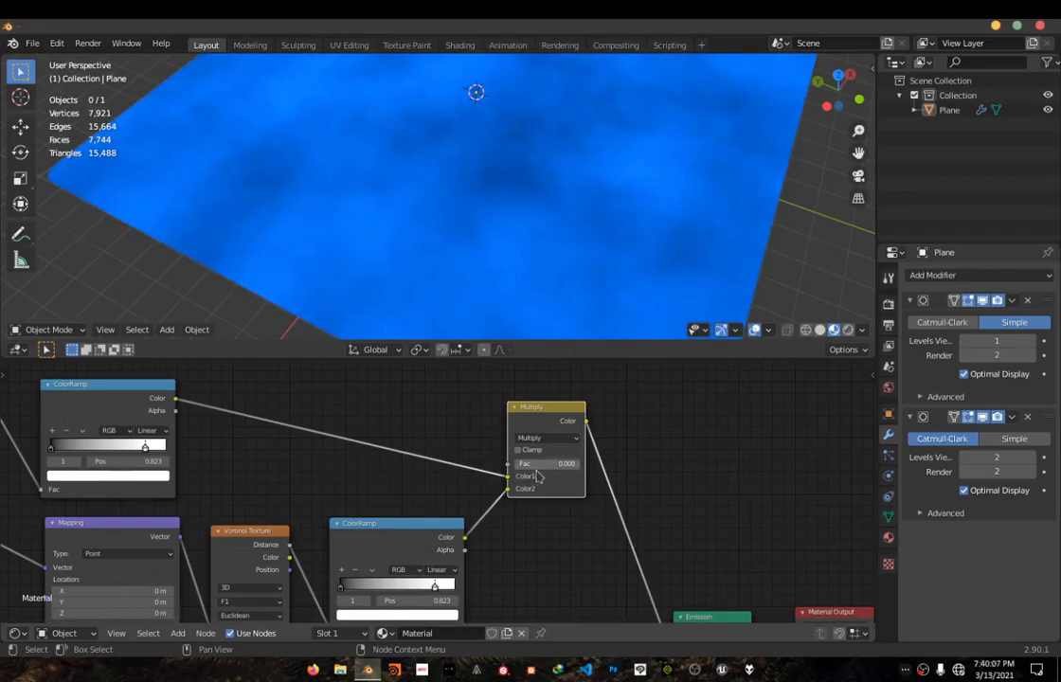
pyautogui.moveTo(546, 463)
pyautogui.mouseDown()
pyautogui.moveTo(595, 463)
pyautogui.moveTo(555, 464)
pyautogui.mouseUp()
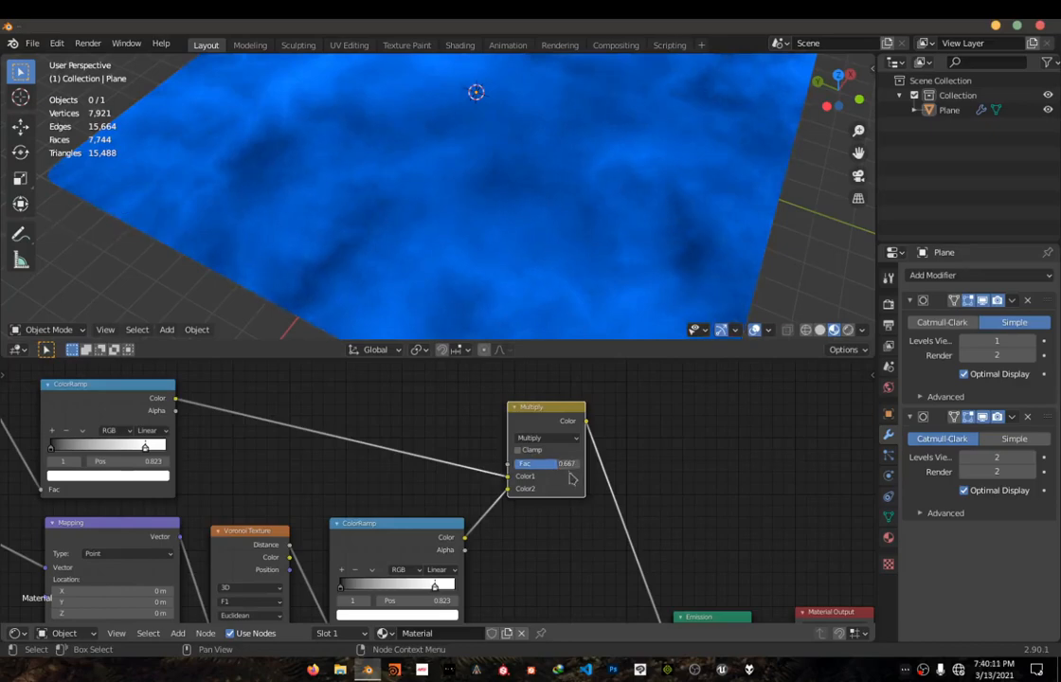
# - Duplicate the upper Noise Texture and its ColorRamp together, and place the copies below the Voronoi Texture and its ColorRamp
pyautogui.scroll(-3, 543, 466)
pyautogui.scroll(-6, 545, 470)
pyautogui.moveTo(509, 504); pyautogui.dragTo(512, 398, button='middle')
pyautogui.scroll(1, 456, 496)
pyautogui.scroll(4, 437, 490)
pyautogui.moveTo(437, 489); pyautogui.dragTo(433, 538, button='middle')
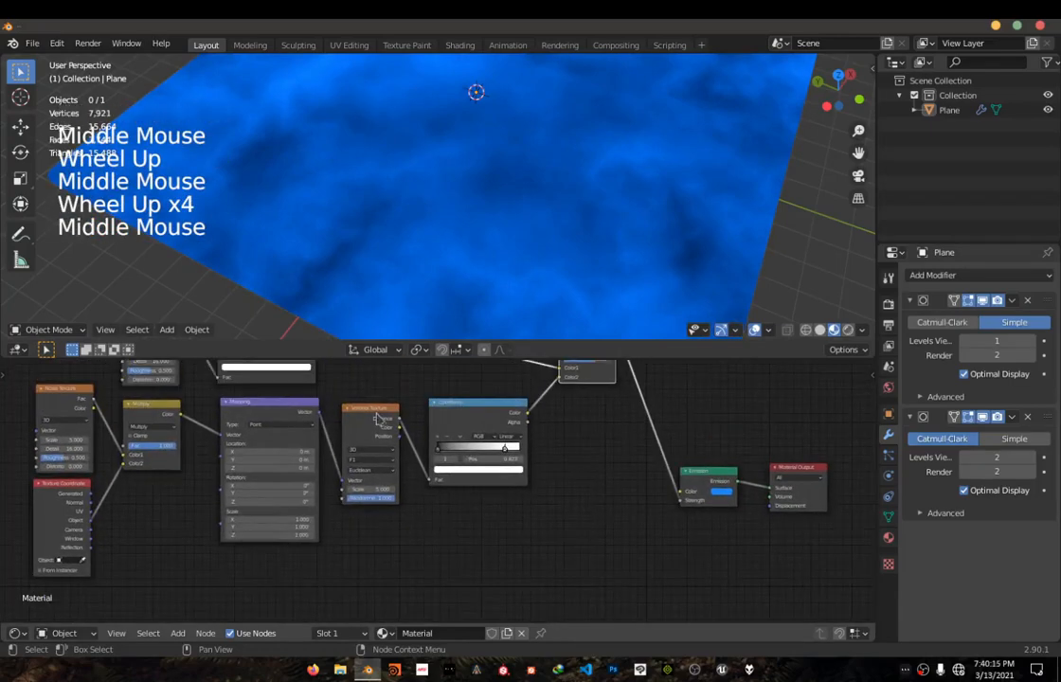
pyautogui.scroll(-7, 377, 418)
pyautogui.moveTo(239, 380); pyautogui.dragTo(374, 407)
pyautogui.hotkey('shift', 'd')
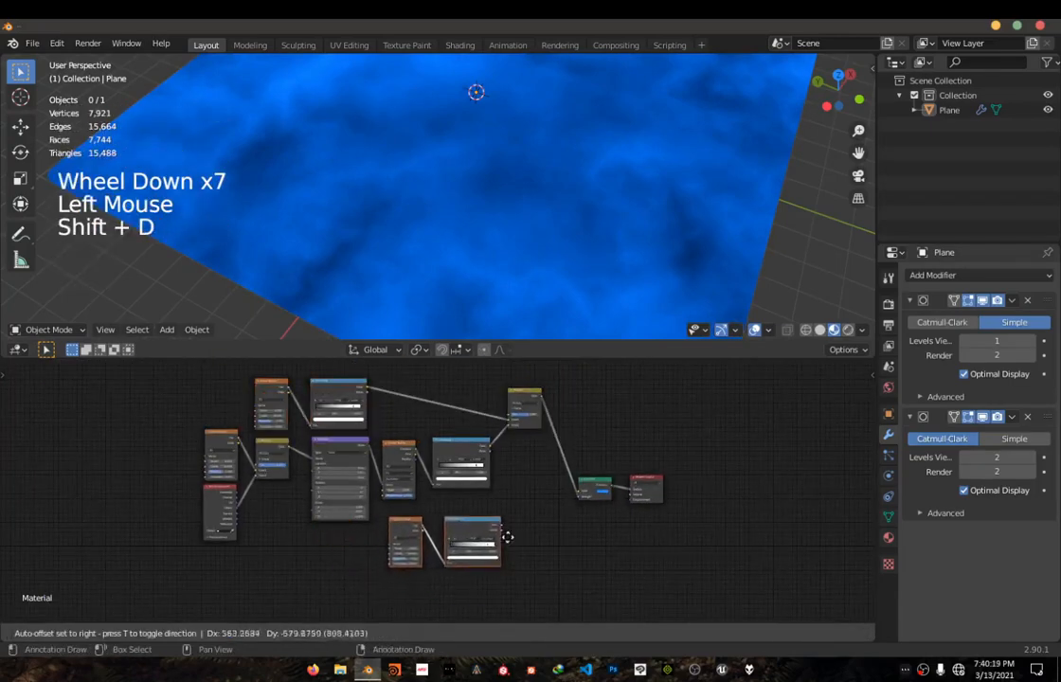
pyautogui.click(499, 538)
pyautogui.scroll(11, 502, 536)
pyautogui.click(617, 519)
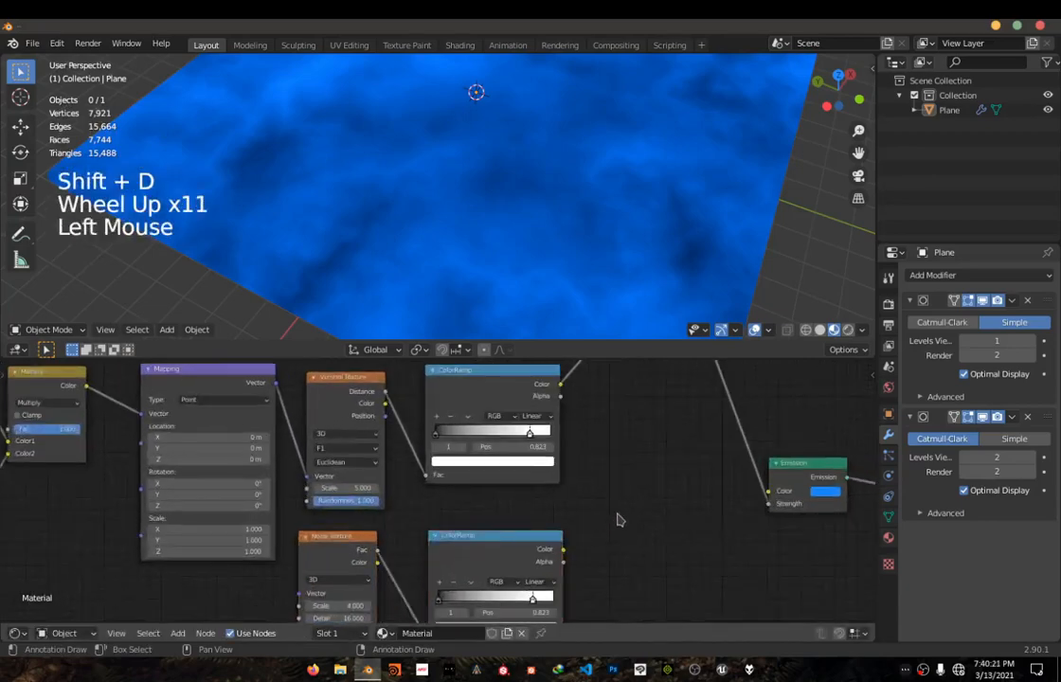
pyautogui.scroll(-5, 618, 502)
pyautogui.scroll(1, 614, 485)
pyautogui.moveTo(614, 485); pyautogui.dragTo(516, 521, button='middle')
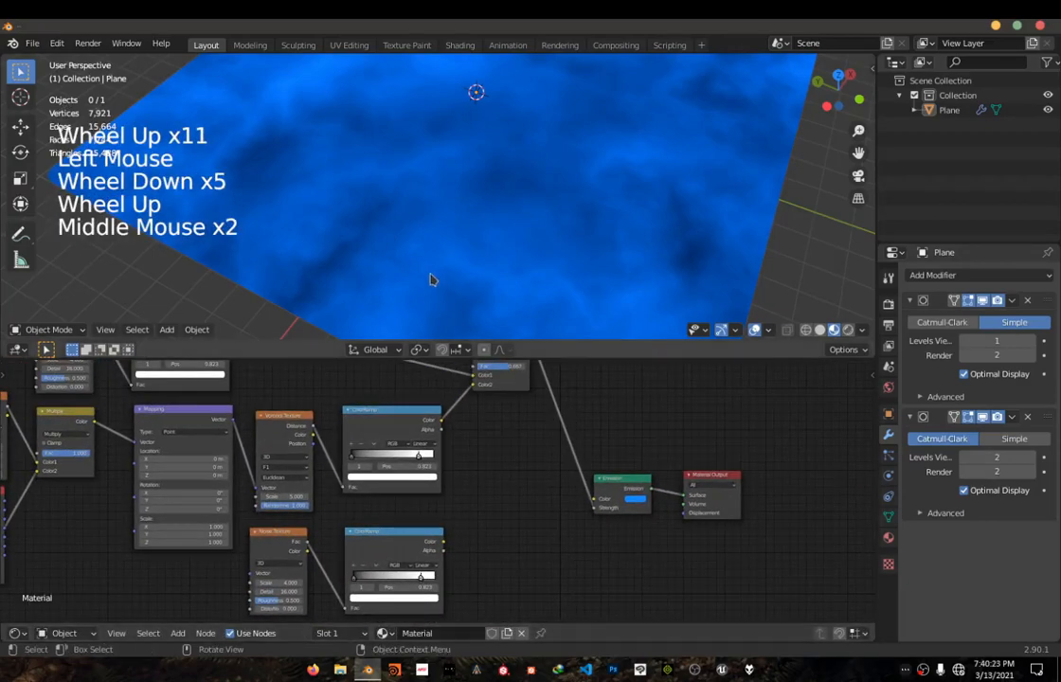
pyautogui.scroll(-3, 429, 279)
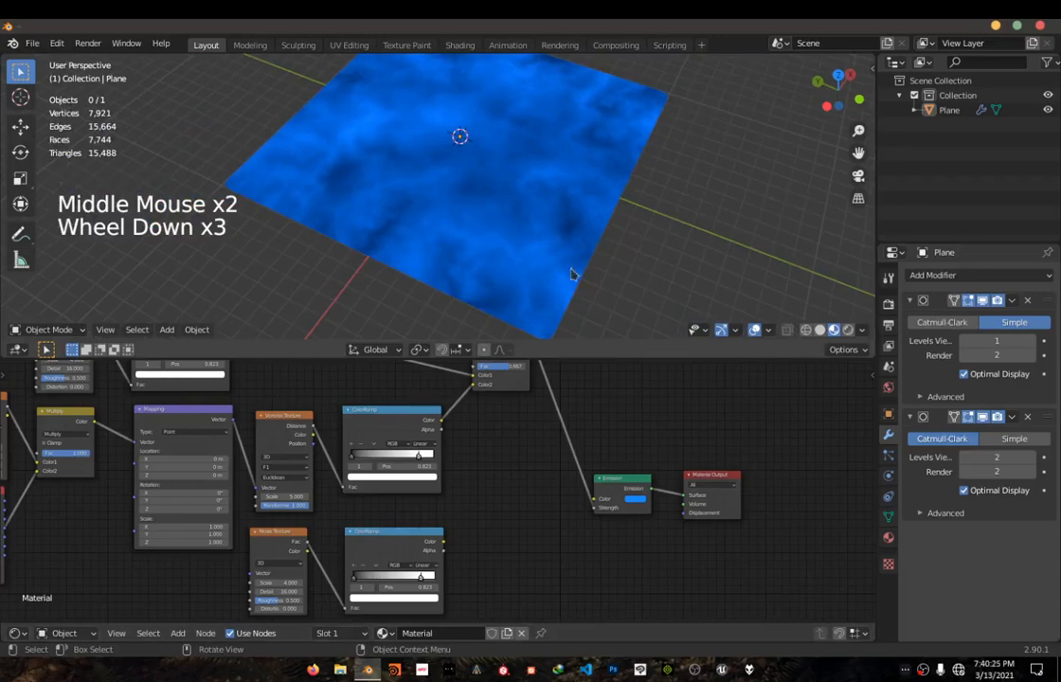
pyautogui.hotkey('shift', 'a')
pyautogui.click(544, 441)
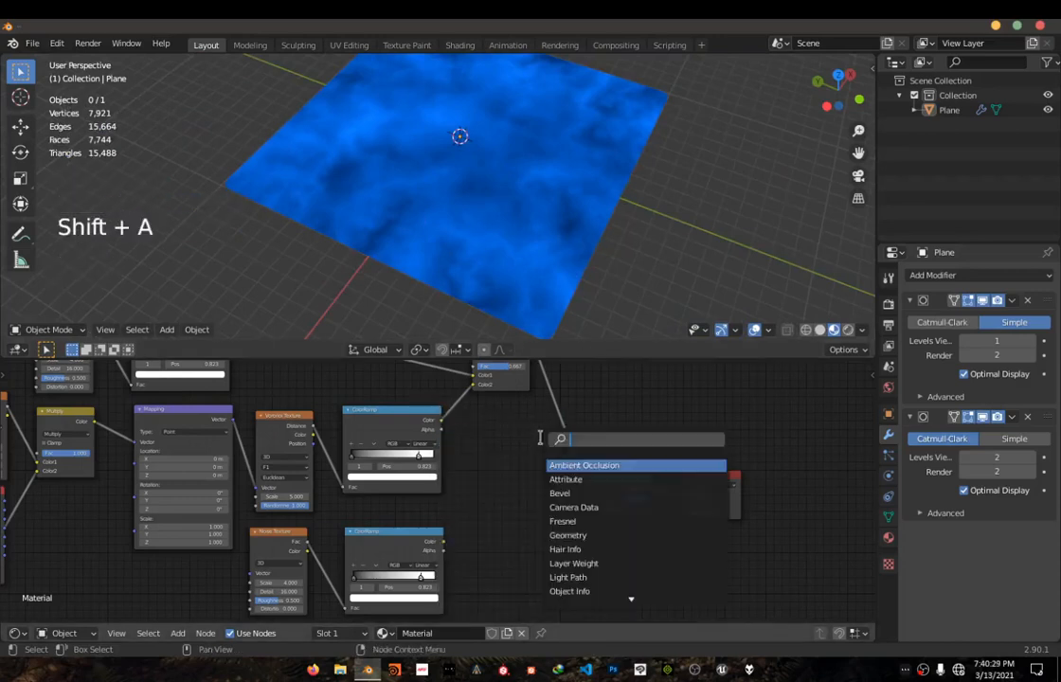
pyautogui.moveTo(455, 461); pyautogui.dragTo(371, 485, button='middle')
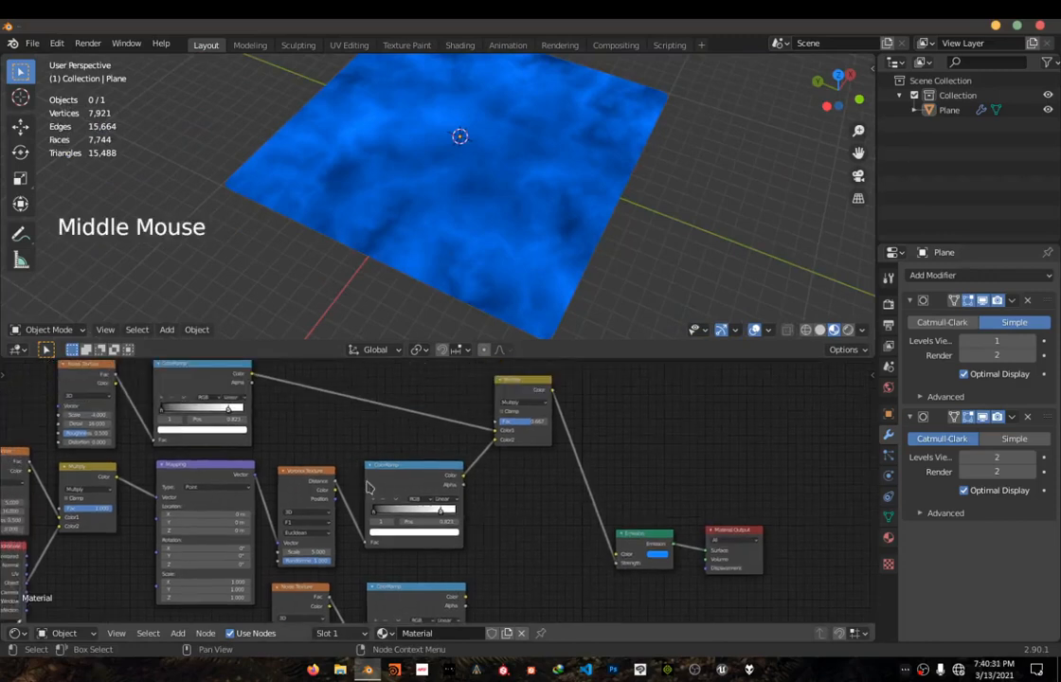
# - Rewire Voronoi Distance into the new Multiply's Color2, and route that Multiply's output through the ColorRamp into Emission Strength, moving the ramp below Multiply
pyautogui.moveTo(336, 483); pyautogui.dragTo(495, 441)
pyautogui.moveTo(422, 485); pyautogui.dragTo(534, 483)
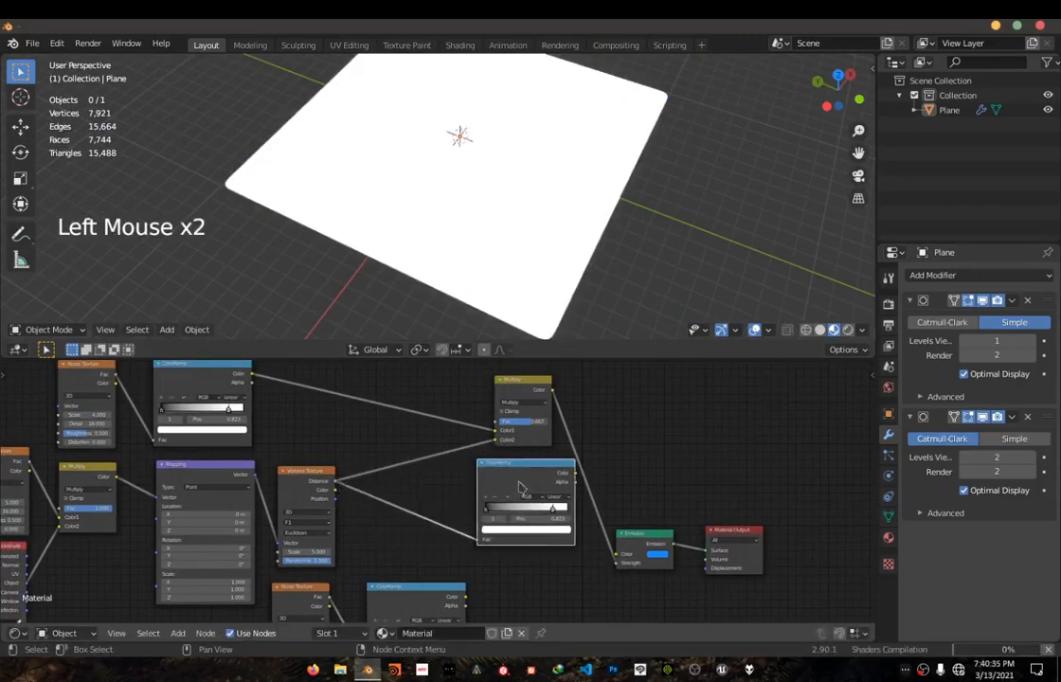
pyautogui.moveTo(542, 403); pyautogui.dragTo(415, 411)
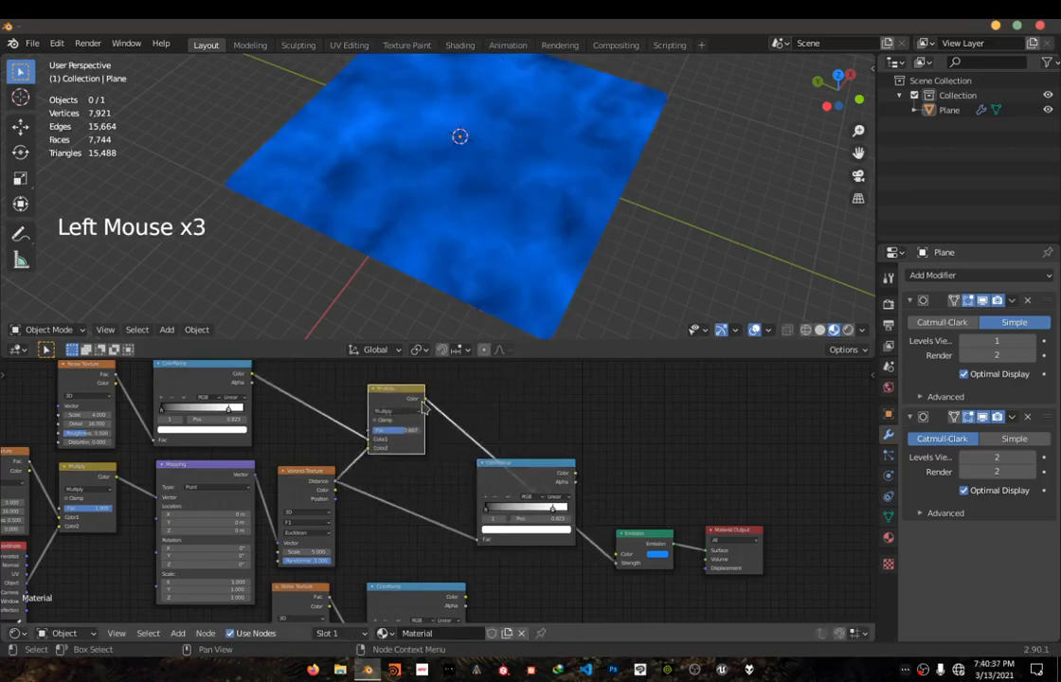
pyautogui.click(438, 464)
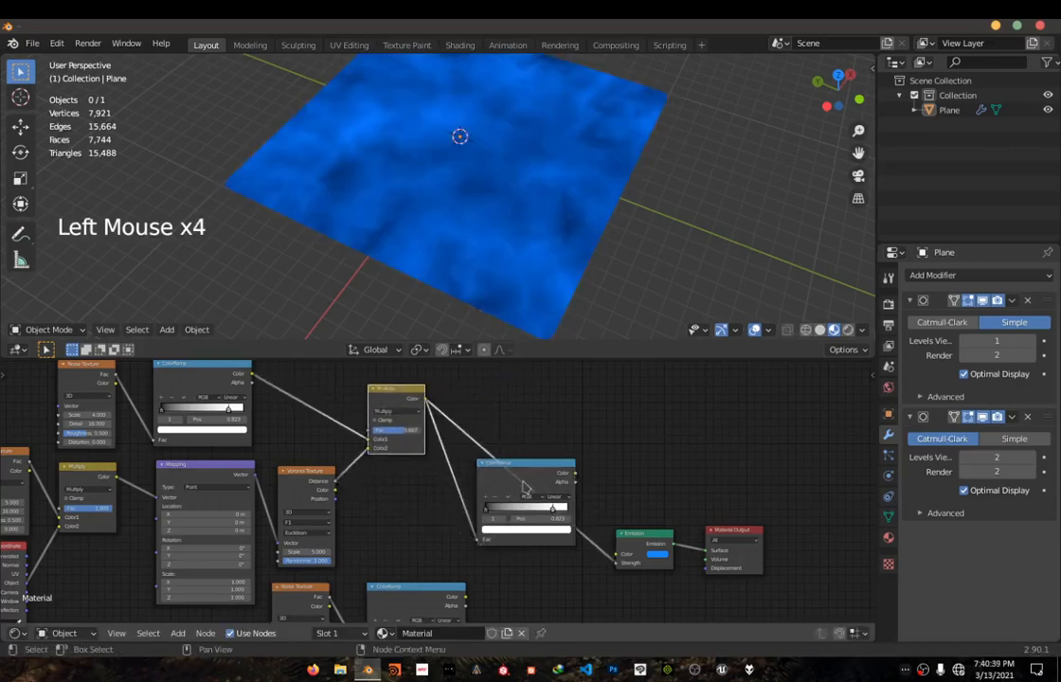
pyautogui.moveTo(516, 479); pyautogui.dragTo(616, 563)
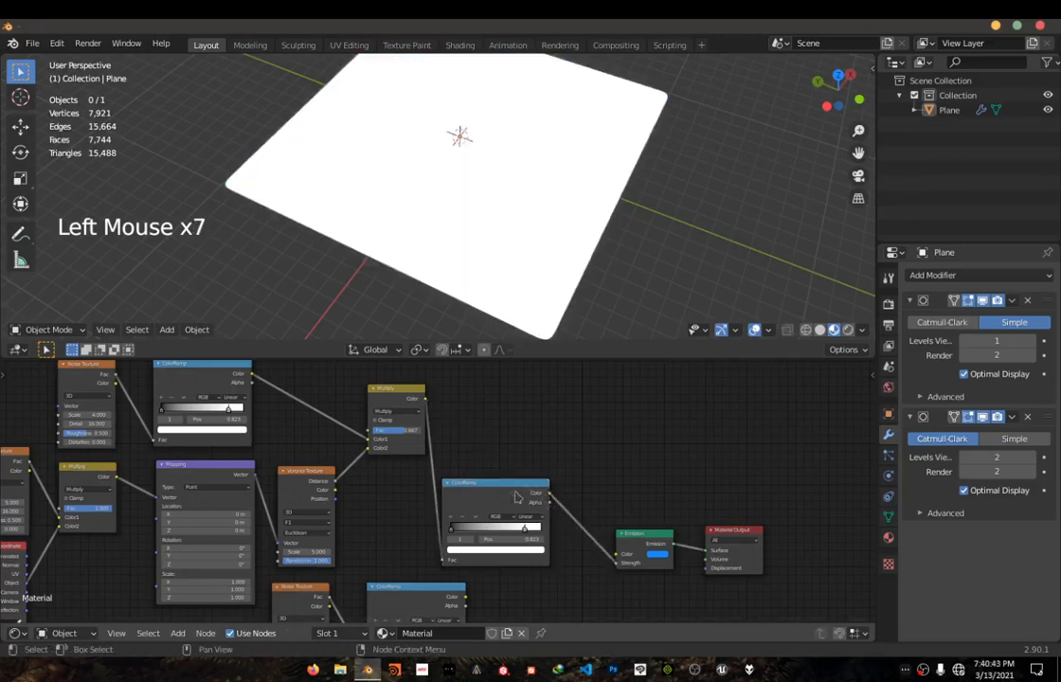
pyautogui.moveTo(483, 484); pyautogui.dragTo(403, 477)
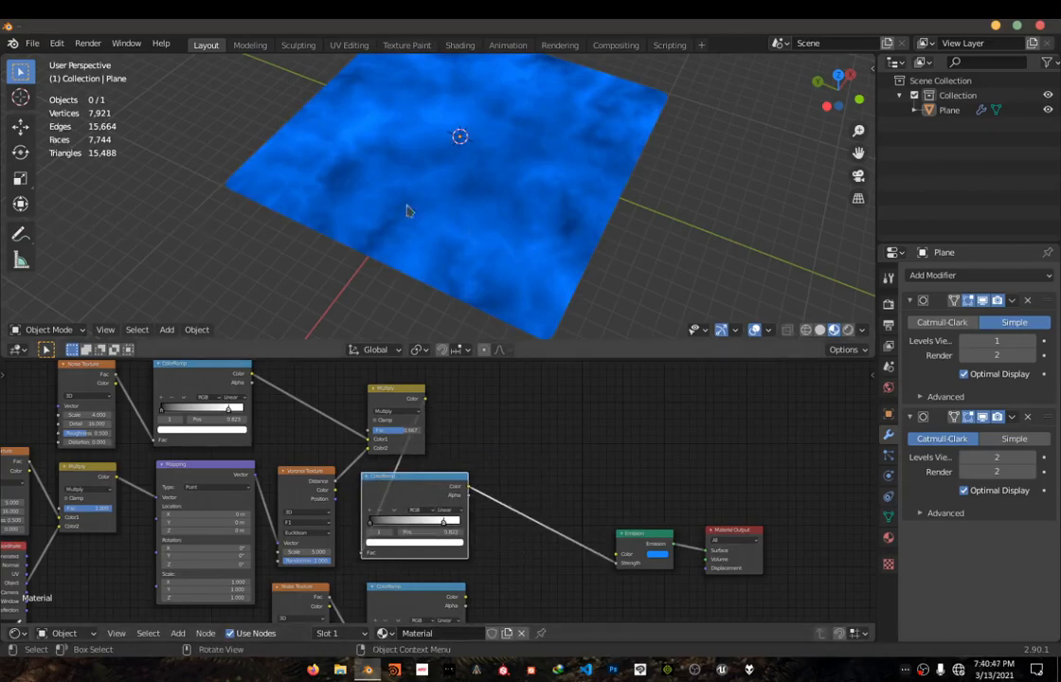
# - Add a Bump node on the link between the ColorRamp's Color output and the Emission Strength
pyautogui.moveTo(528, 217); pyautogui.dragTo(470, 144, button='middle')
pyautogui.scroll(4, 539, 182)
pyautogui.moveTo(540, 182); pyautogui.dragTo(497, 275, button='middle')
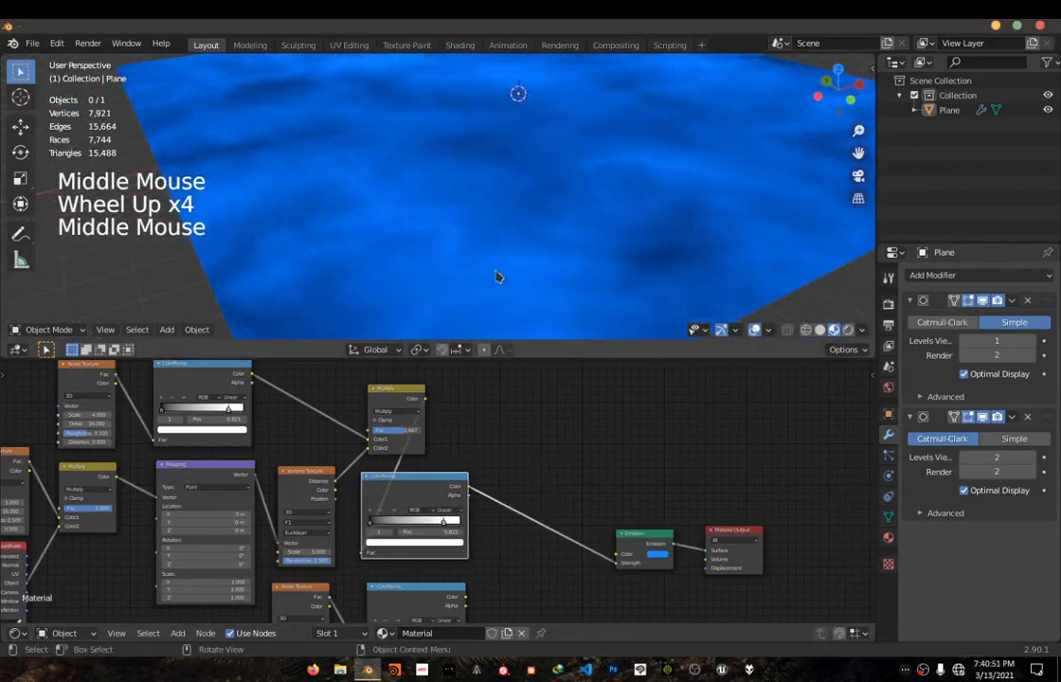
pyautogui.hotkey('shift', 'a')
pyautogui.click(557, 413)
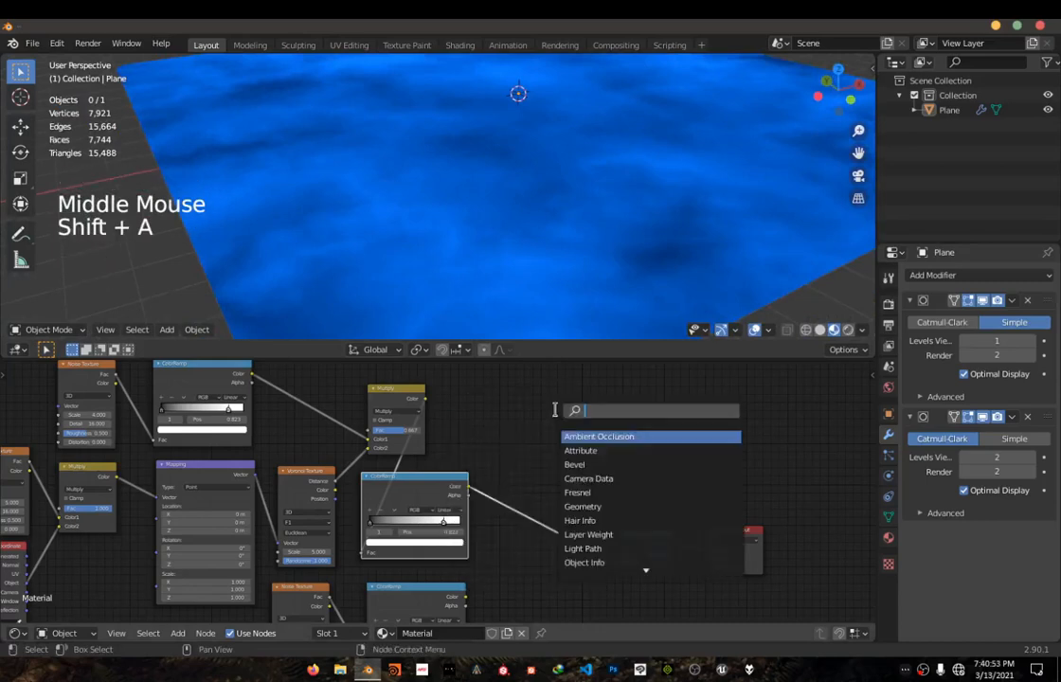
pyautogui.write('bum,p')
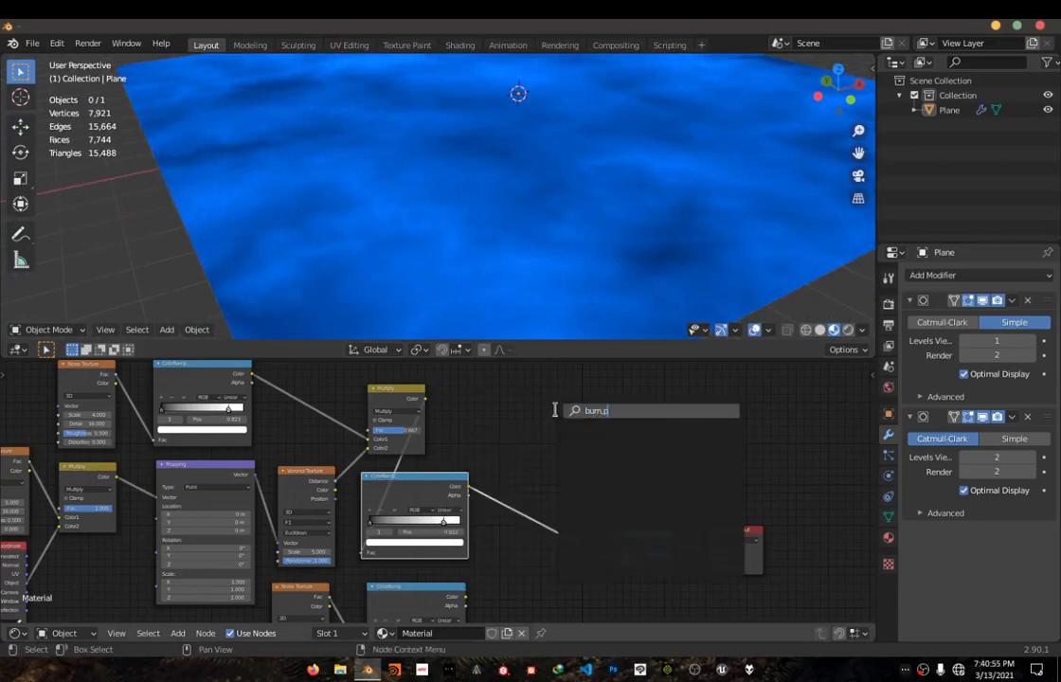
pyautogui.press('BackSpace')
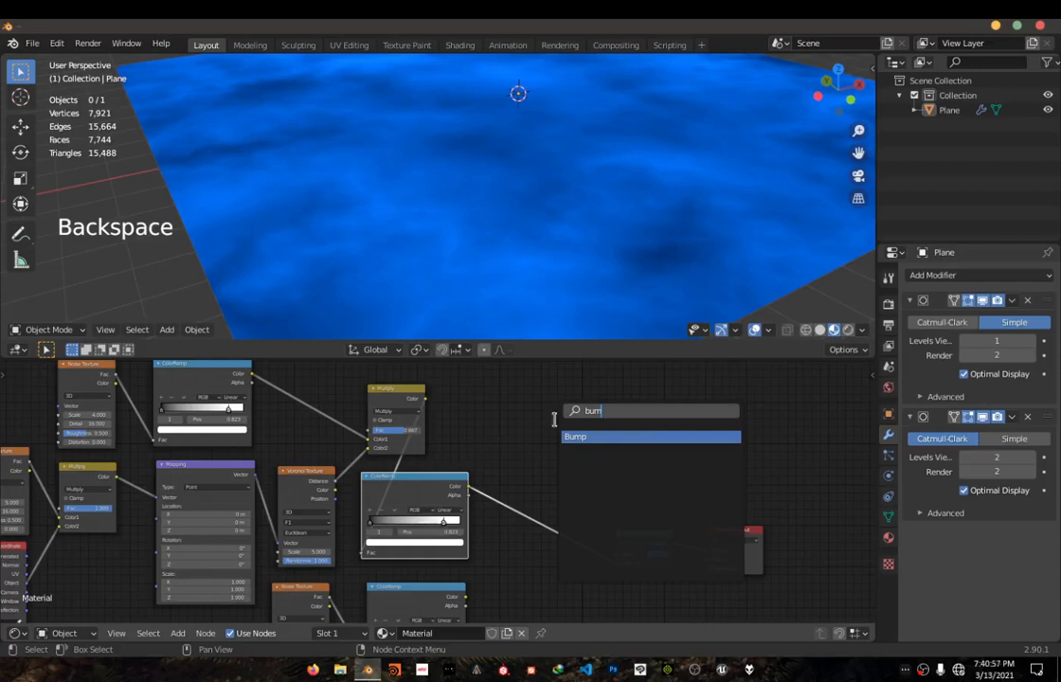
pyautogui.click(580, 445)
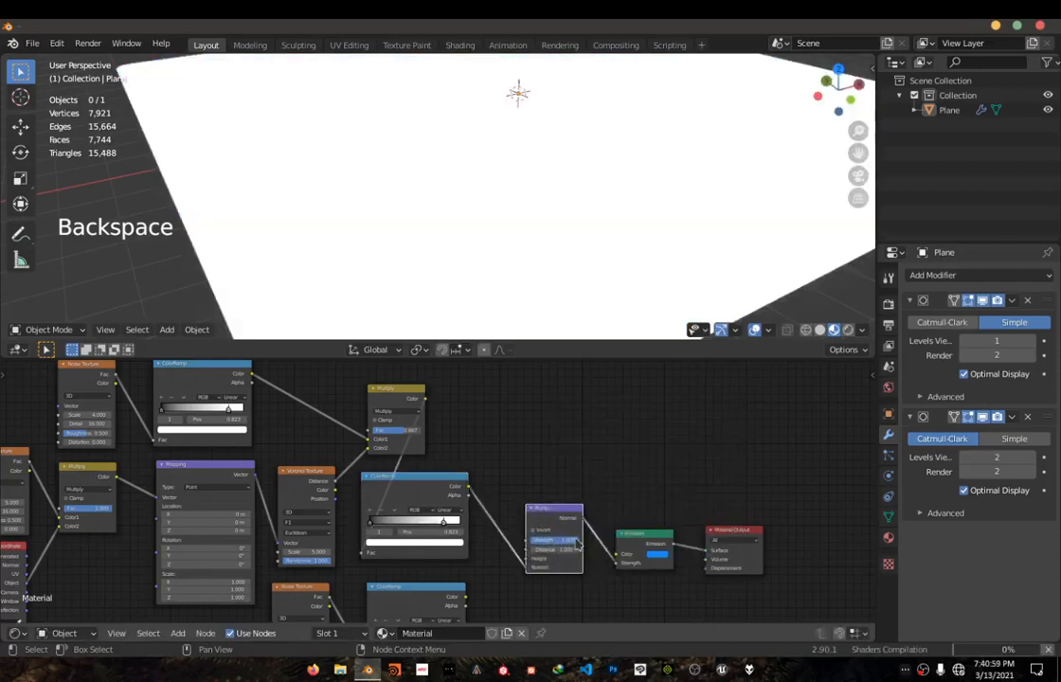
pyautogui.click(554, 523)
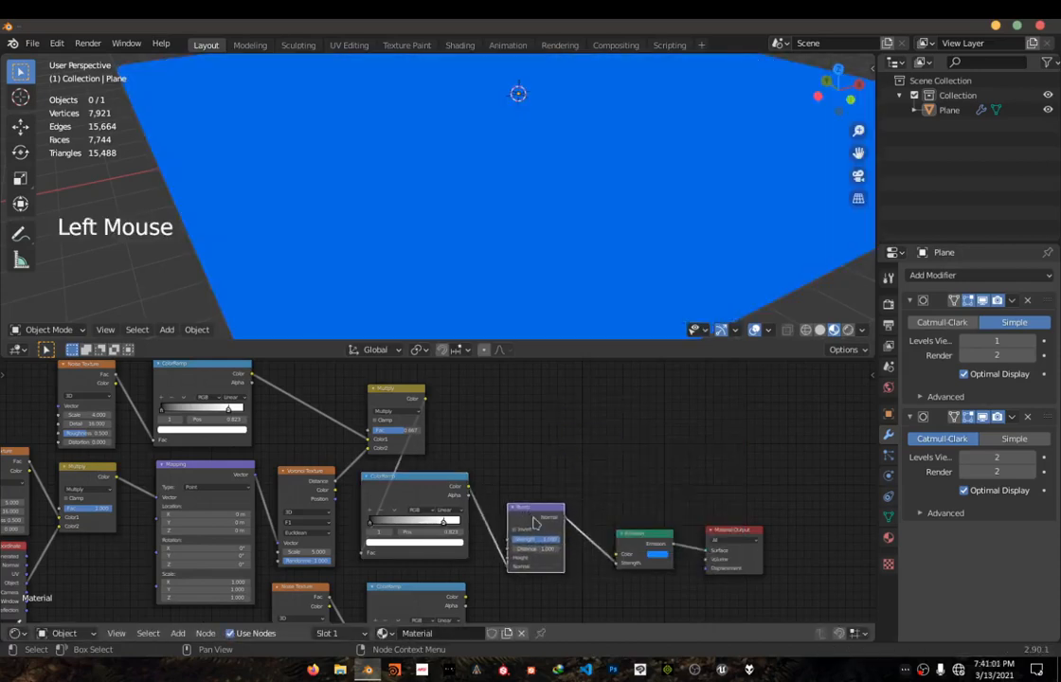
# - Rewire the ColorRamp's Color link from the Bump node's Normal input to its Height input
pyautogui.scroll(-4, 437, 220)
pyautogui.scroll(1, 439, 223)
pyautogui.scroll(4, 438, 224)
pyautogui.scroll(-5, 439, 224)
pyautogui.scroll(5, 438, 223)
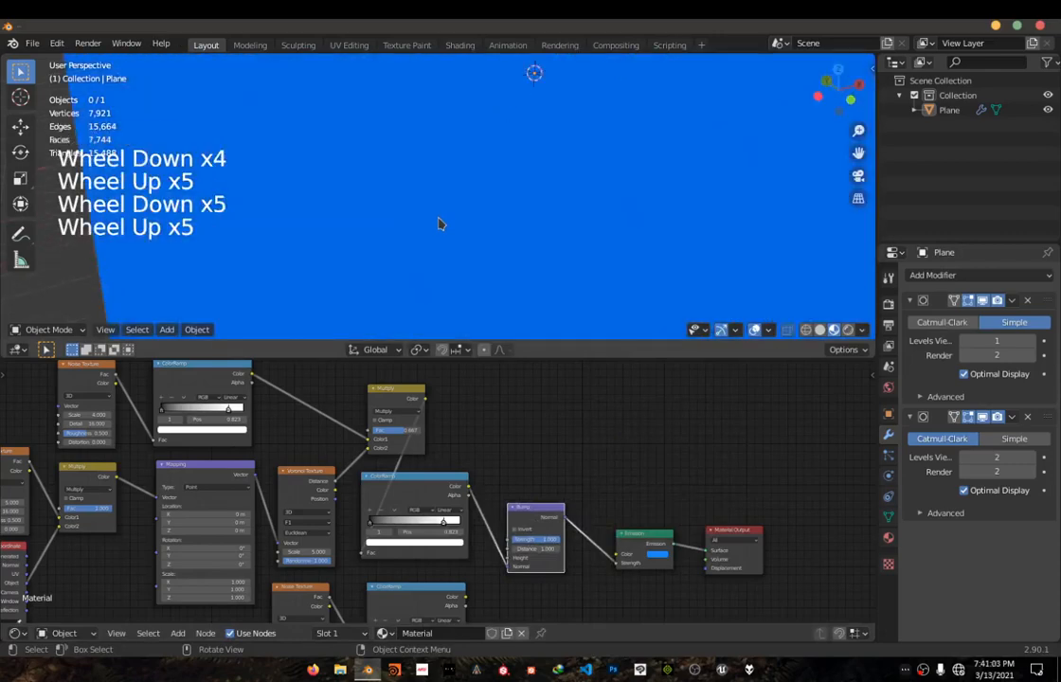
pyautogui.scroll(-4, 439, 224)
pyautogui.scroll(2, 439, 223)
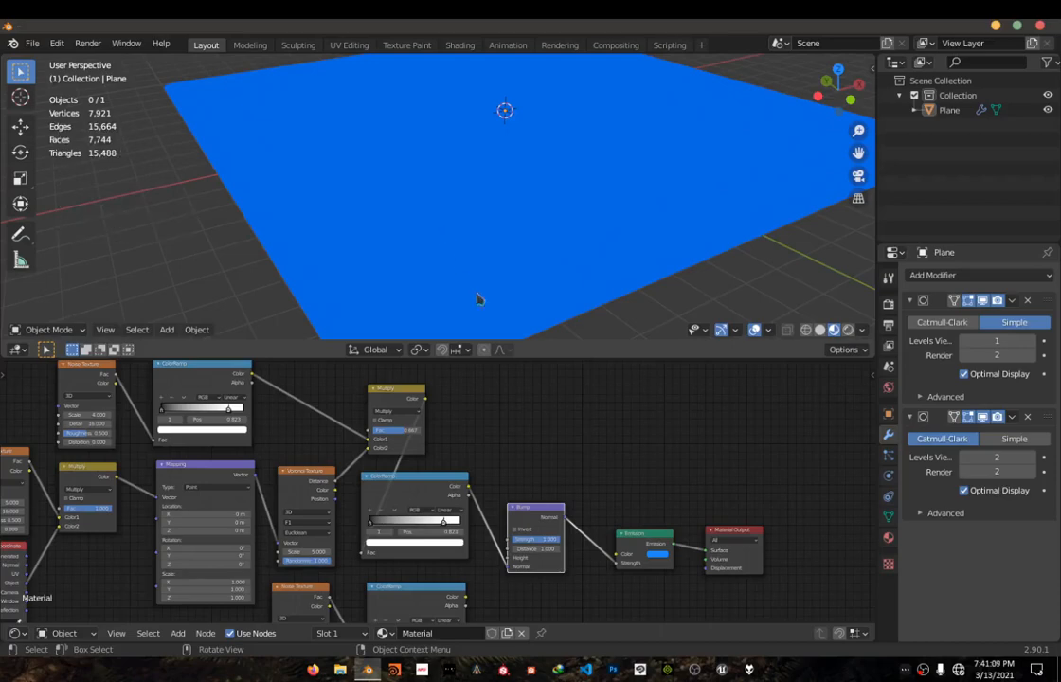
pyautogui.scroll(2, 522, 552)
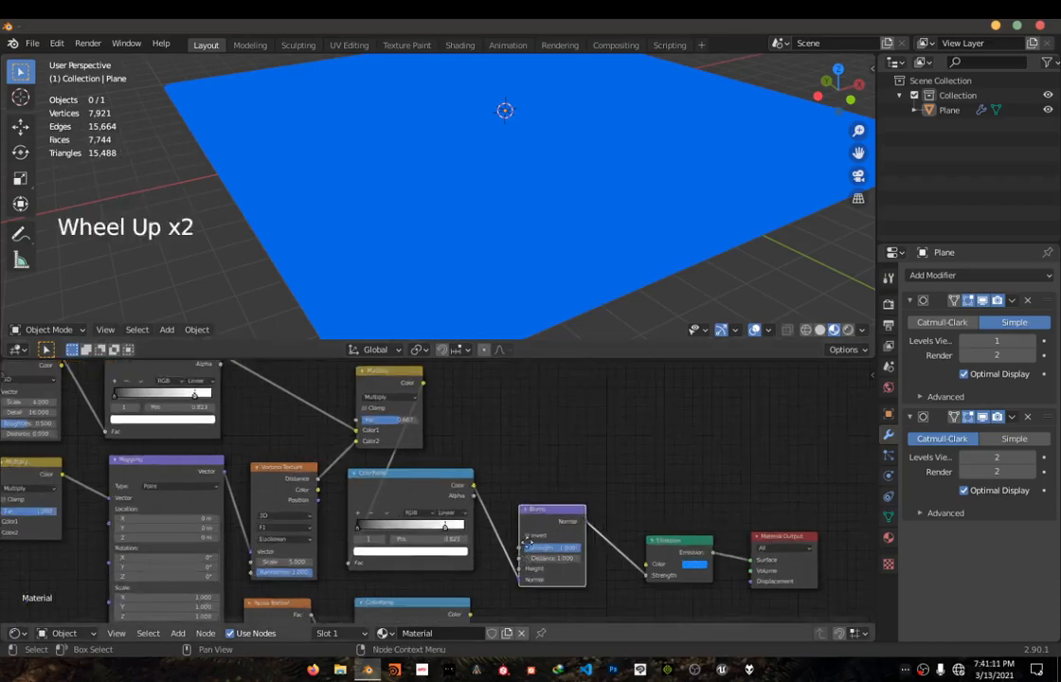
pyautogui.moveTo(522, 552); pyautogui.dragTo(568, 549, button='middle')
pyautogui.scroll(4, 569, 549)
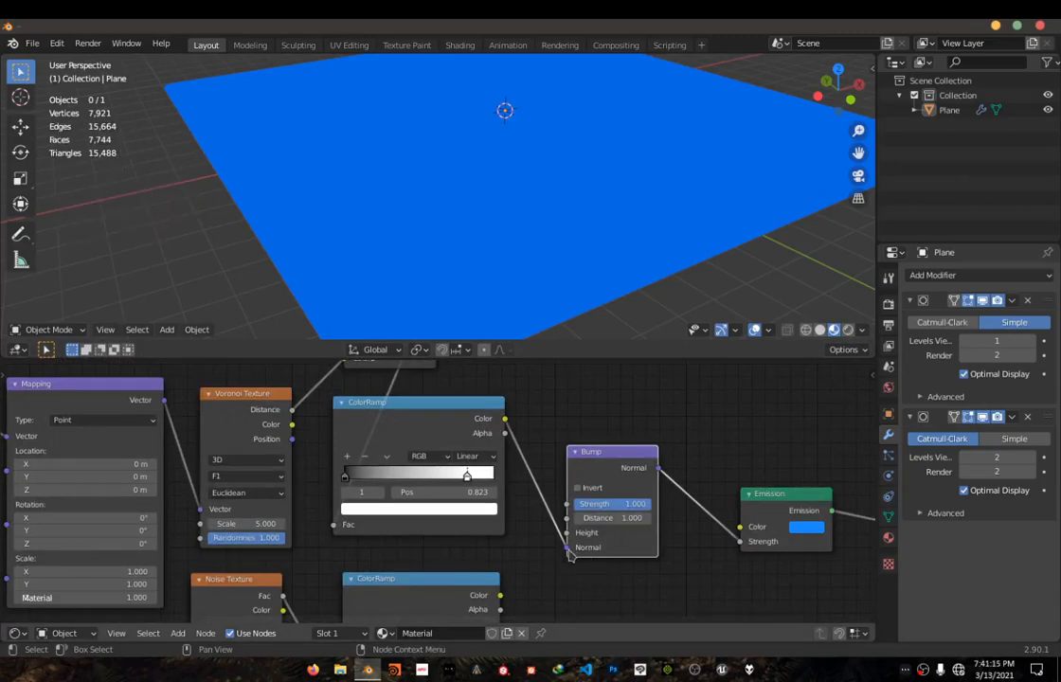
pyautogui.moveTo(570, 556); pyautogui.dragTo(571, 548)
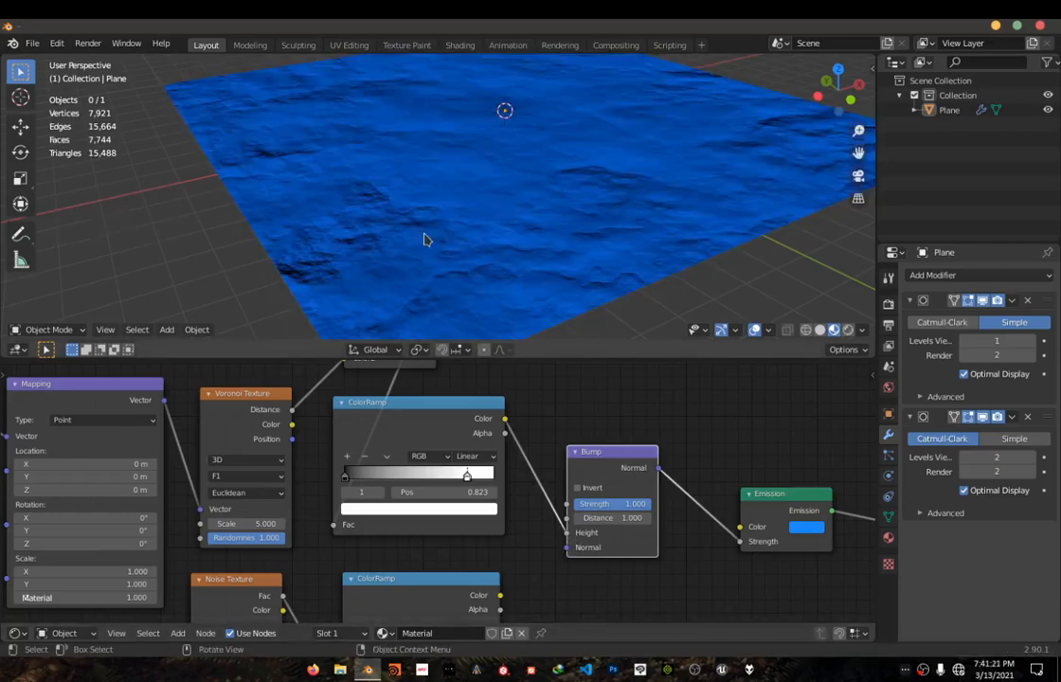
# - Examine the plane's bump relief from above at several zoom distances
pyautogui.moveTo(463, 238); pyautogui.dragTo(505, 284, button='middle')
pyautogui.scroll(-3, 505, 273)
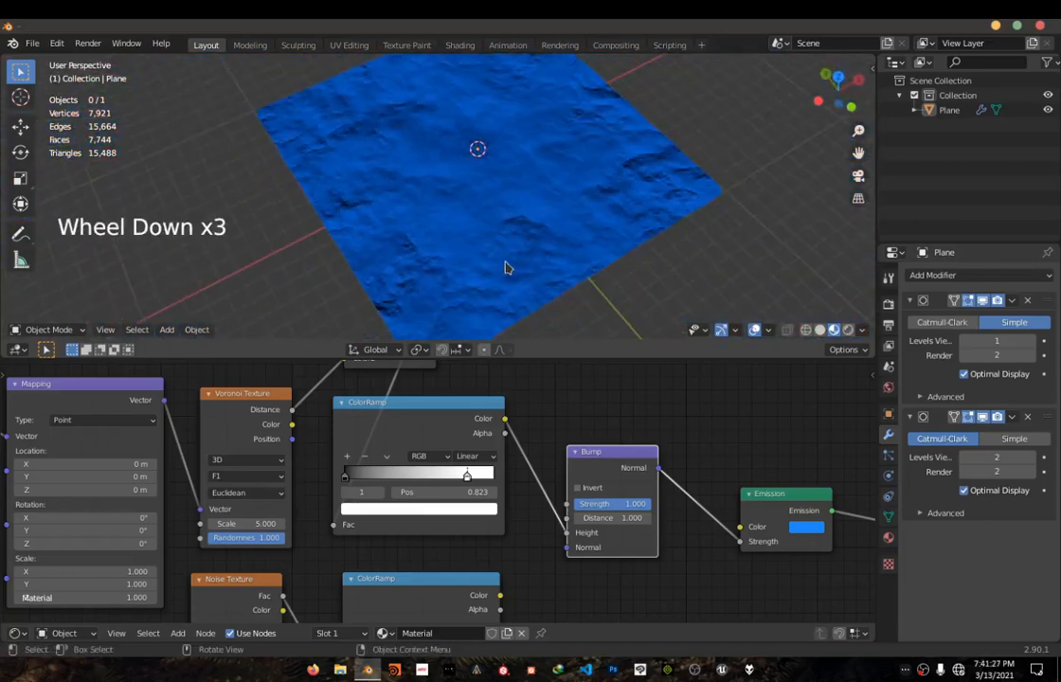
pyautogui.scroll(4, 507, 265)
pyautogui.scroll(-3, 509, 263)
pyautogui.scroll(5, 509, 263)
pyautogui.scroll(-6, 509, 263)
pyautogui.scroll(6, 509, 264)
pyautogui.scroll(-6, 508, 264)
pyautogui.scroll(4, 510, 262)
pyautogui.scroll(-3, 509, 263)
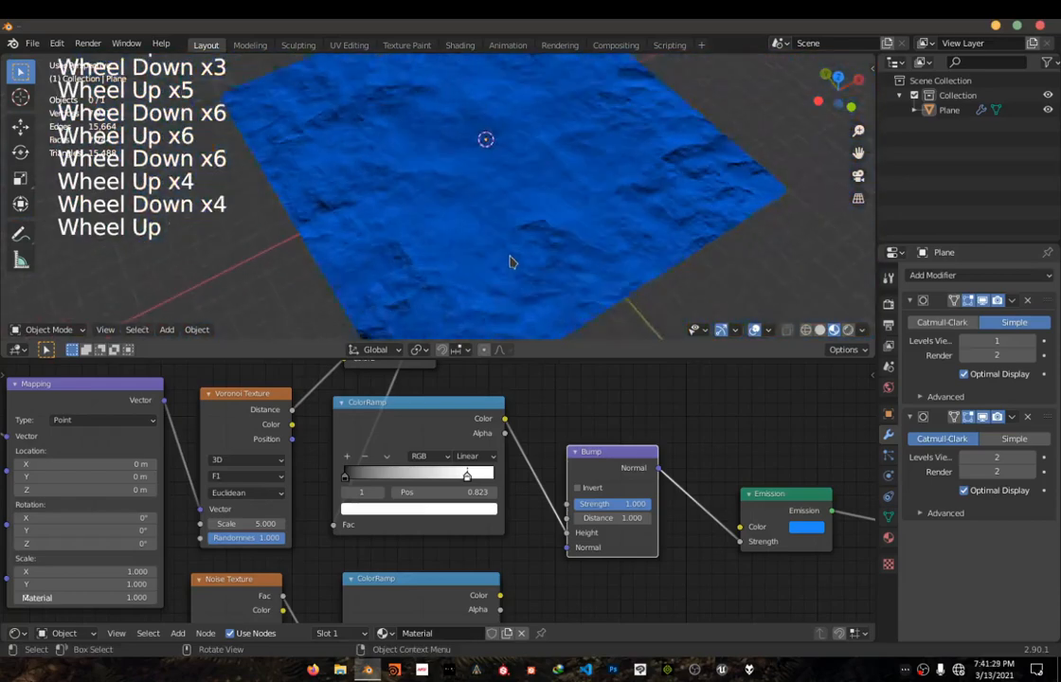
pyautogui.scroll(1, 510, 263)
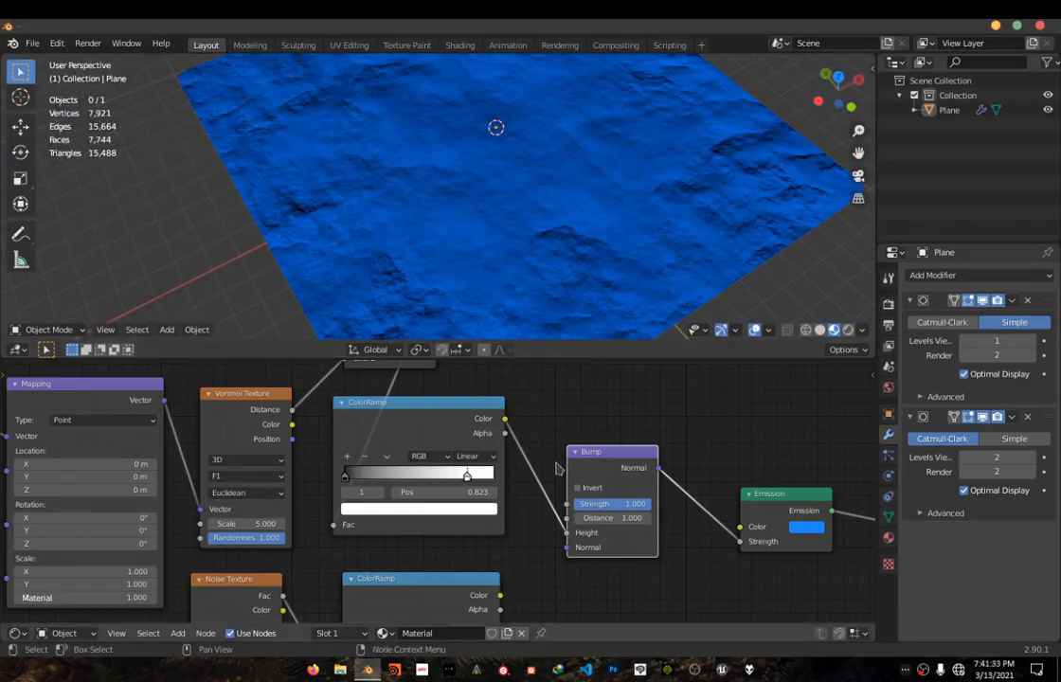
# - Shift the Bump node further right, and place a duplicate of it beside the lower ColorRamp
pyautogui.moveTo(587, 480); pyautogui.dragTo(644, 460)
pyautogui.moveTo(648, 465); pyautogui.dragTo(695, 625, button='middle')
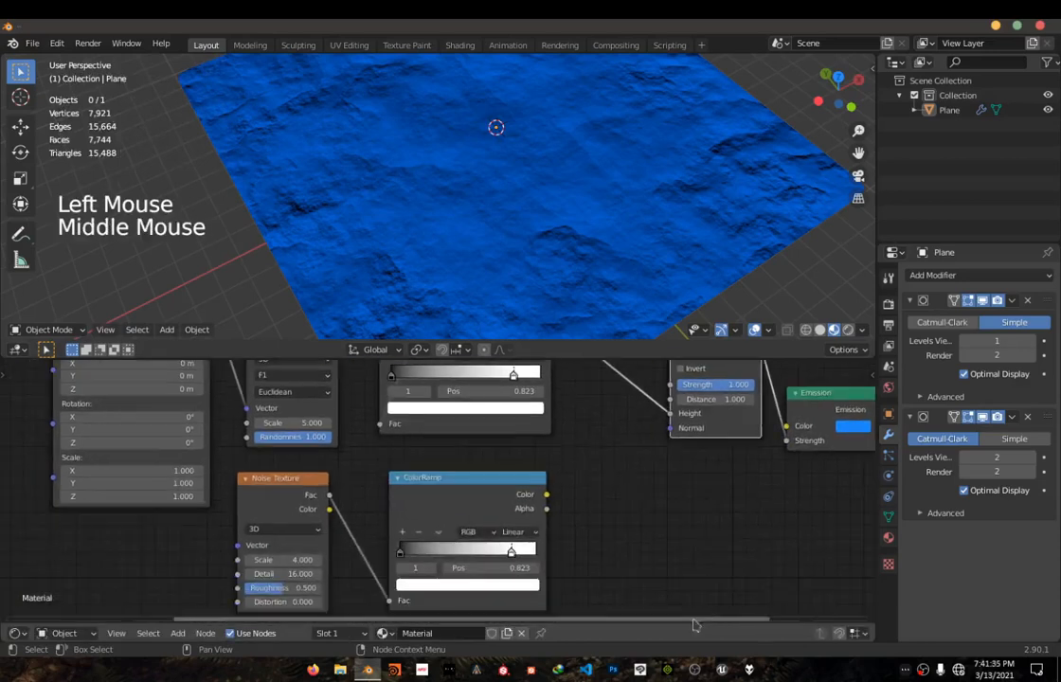
pyautogui.hotkey('shift', 'd')
pyautogui.click(609, 557)
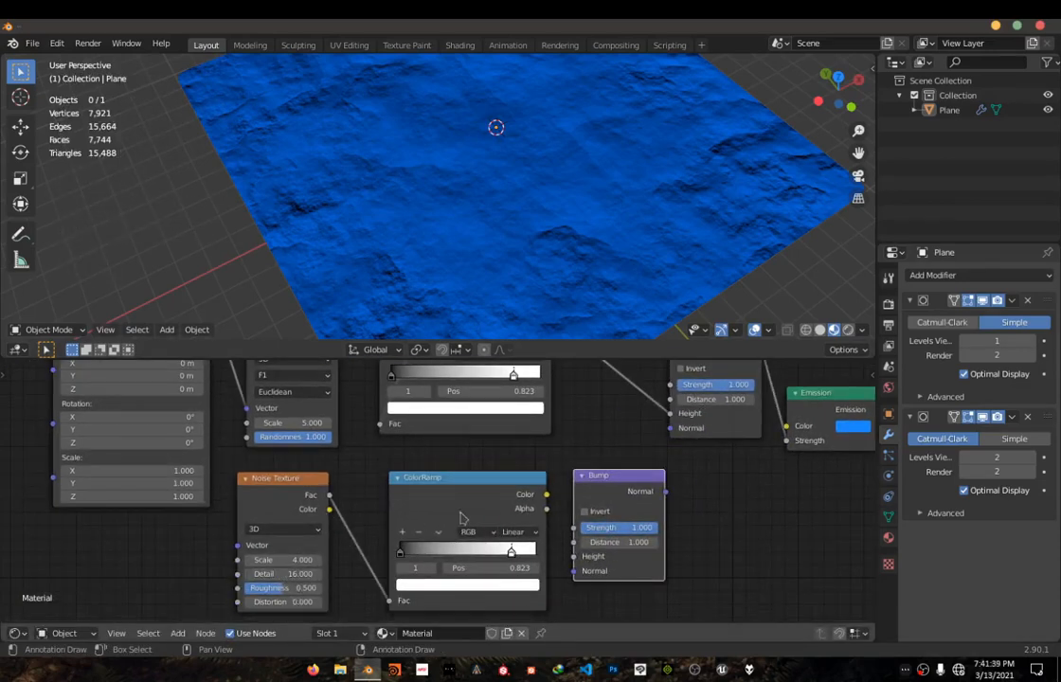
# - Set the lower Noise Texture's Scale to 5.000
pyautogui.click(287, 564)
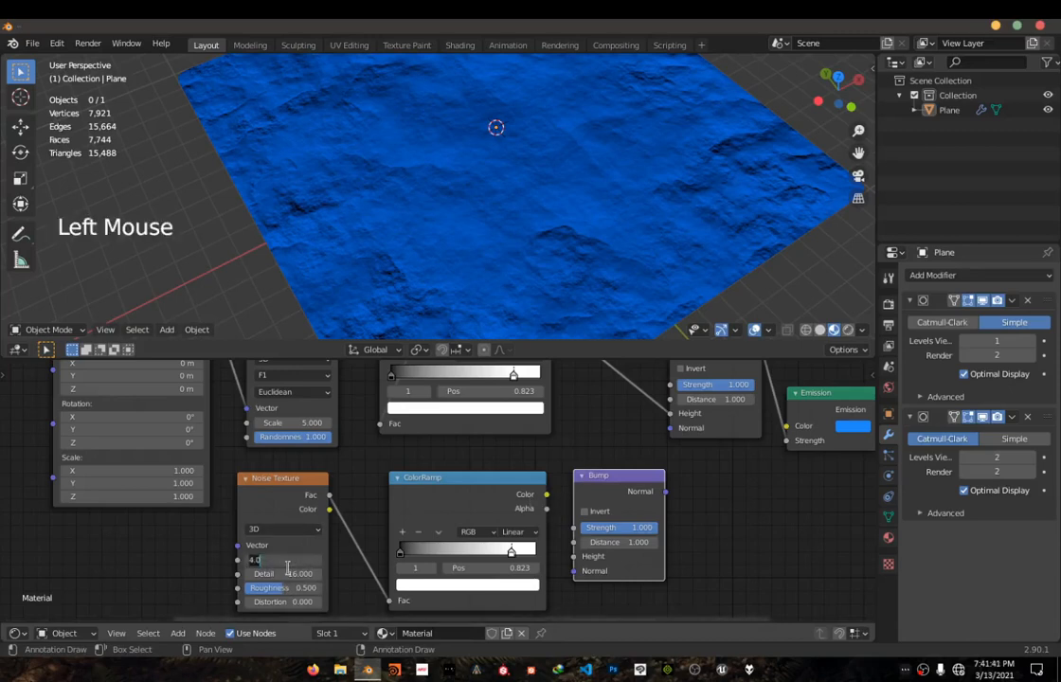
pyautogui.click(299, 564)
pyautogui.write('5')
pyautogui.press('Return')
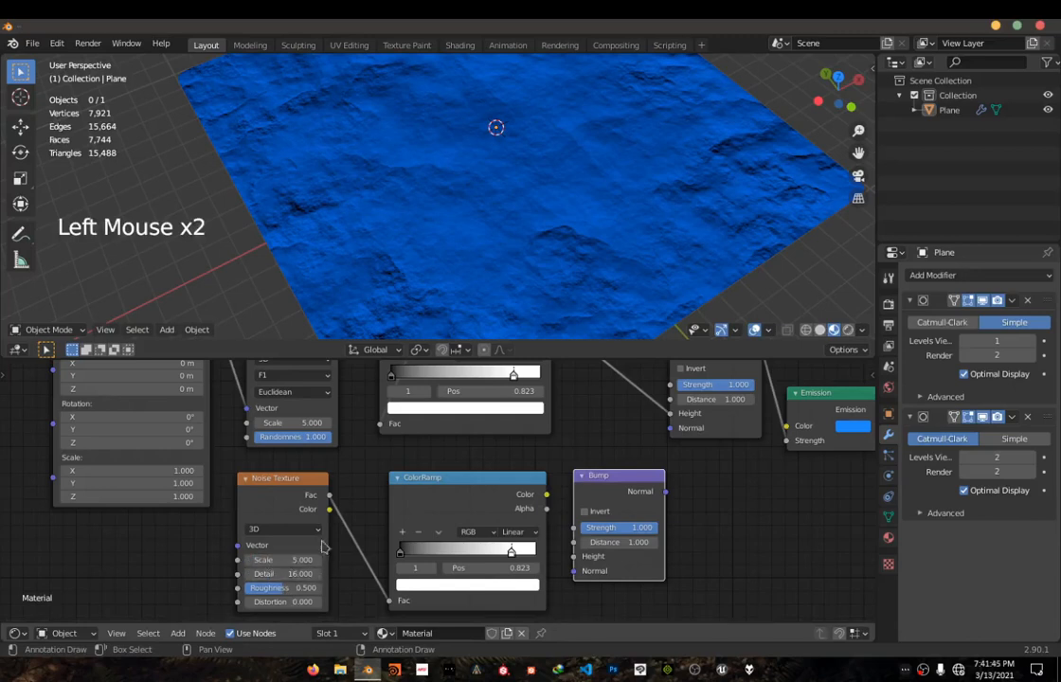
# - Connect the lower ColorRamp's Color to the duplicate Bump's Height, and that Bump's Normal output to the upper Bump's Normal input
pyautogui.moveTo(549, 496); pyautogui.dragTo(556, 518)
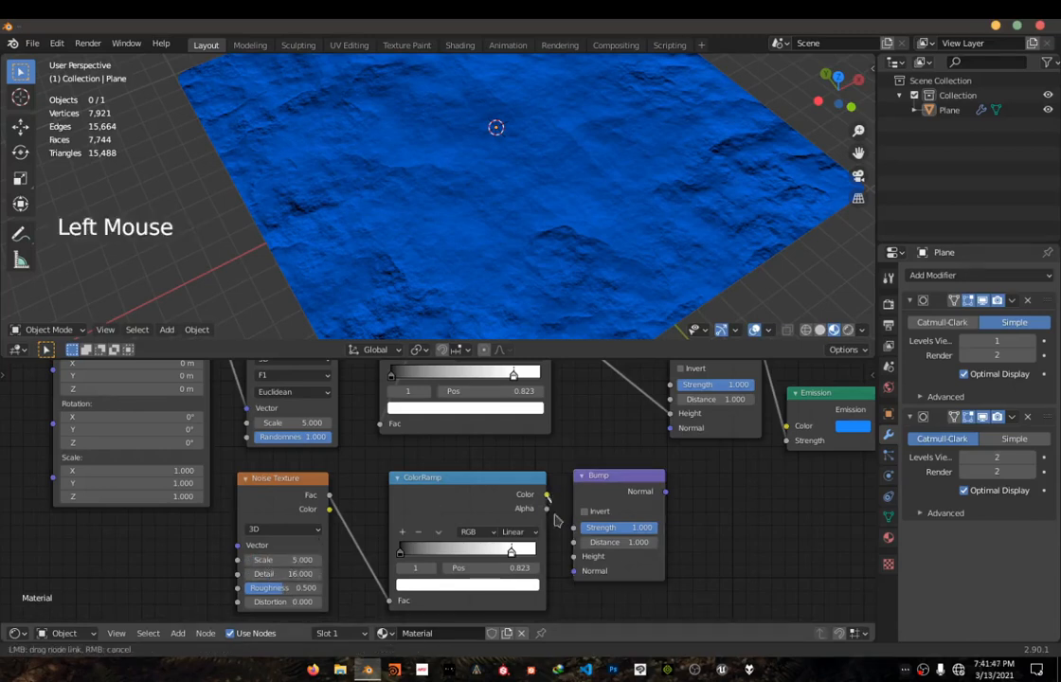
pyautogui.moveTo(575, 562); pyautogui.dragTo(573, 556)
pyautogui.moveTo(665, 496); pyautogui.dragTo(559, 540, button='middle')
pyautogui.moveTo(558, 536); pyautogui.dragTo(563, 472)
pyautogui.moveTo(519, 536); pyautogui.dragTo(514, 537)
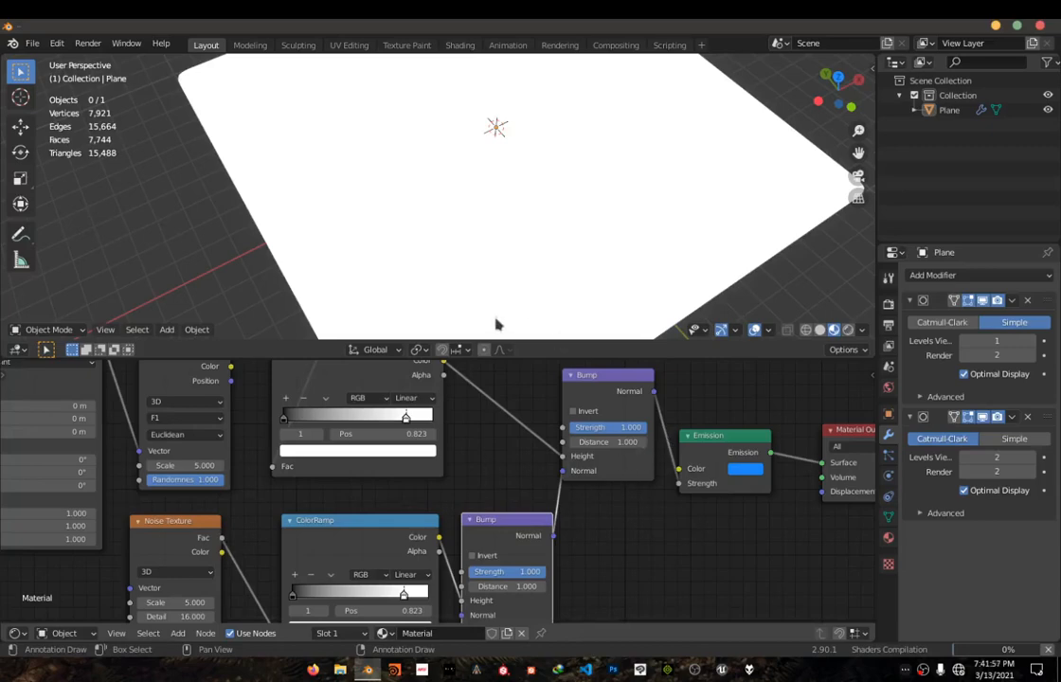
# - Examine the combined bump detail on the plane's surface from several angles and distances, and review the whole node tree
pyautogui.scroll(-9, 716, 468)
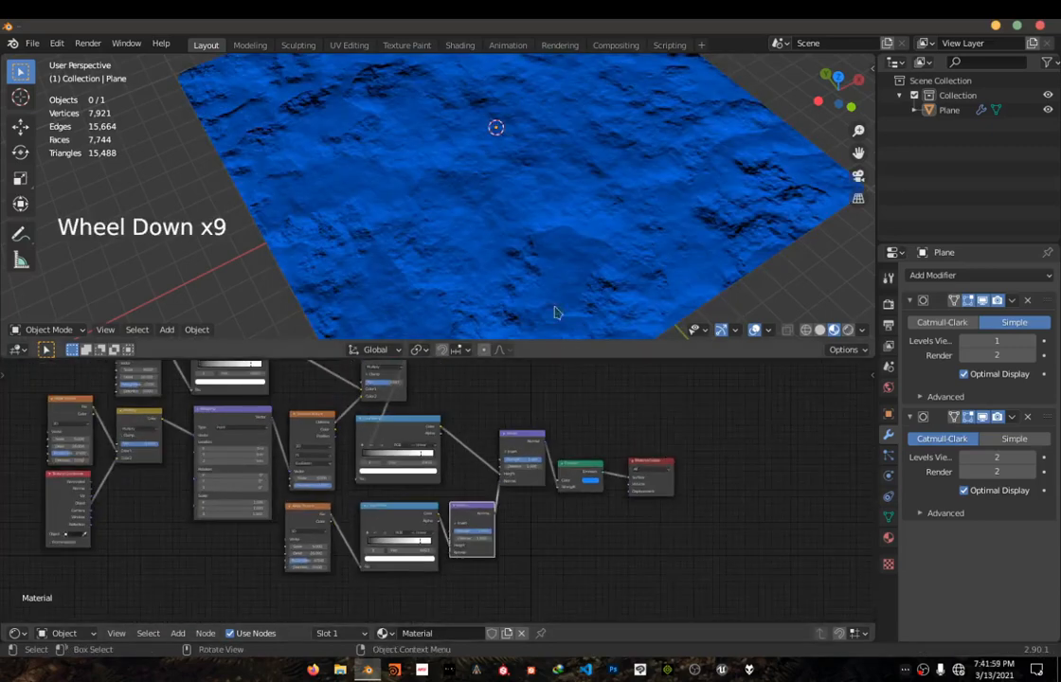
pyautogui.scroll(-2, 504, 242)
pyautogui.moveTo(504, 241); pyautogui.dragTo(438, 217, button='middle')
pyautogui.scroll(6, 355, 218)
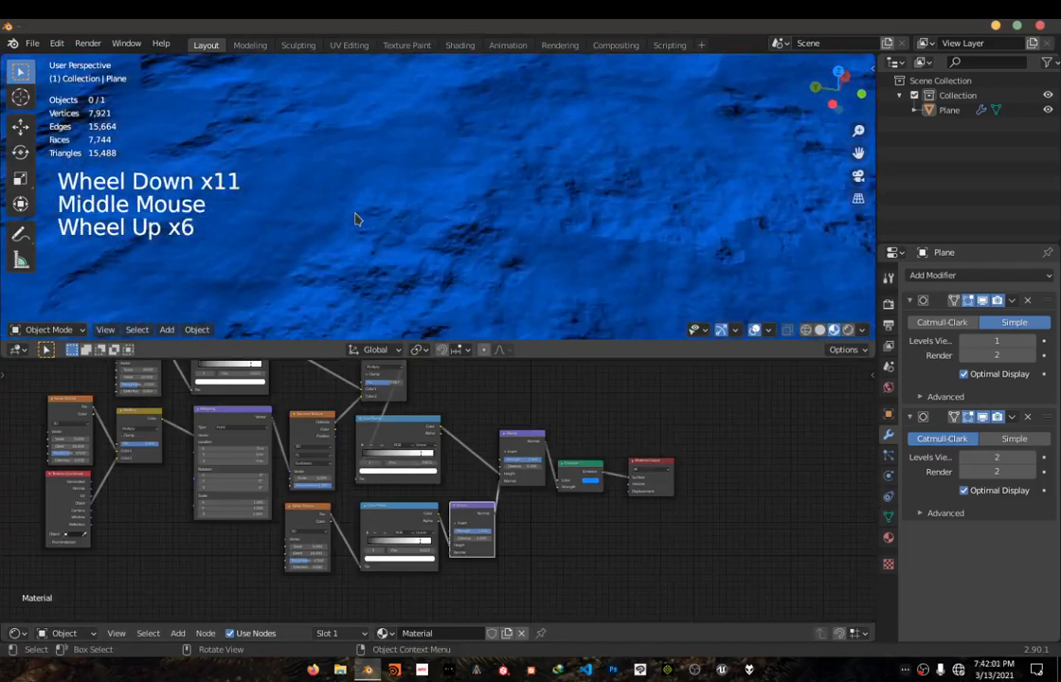
pyautogui.scroll(-2, 355, 218)
pyautogui.moveTo(356, 218); pyautogui.dragTo(543, 206, button='middle')
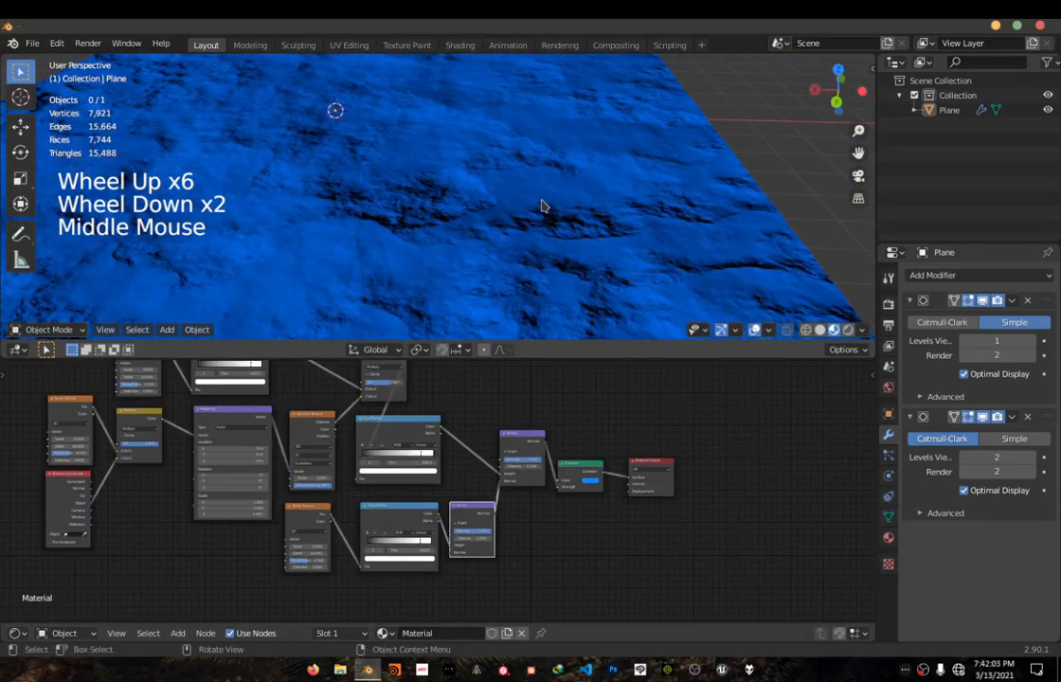
pyautogui.scroll(-2, 464, 227)
pyautogui.moveTo(465, 227); pyautogui.dragTo(539, 260, button='middle')
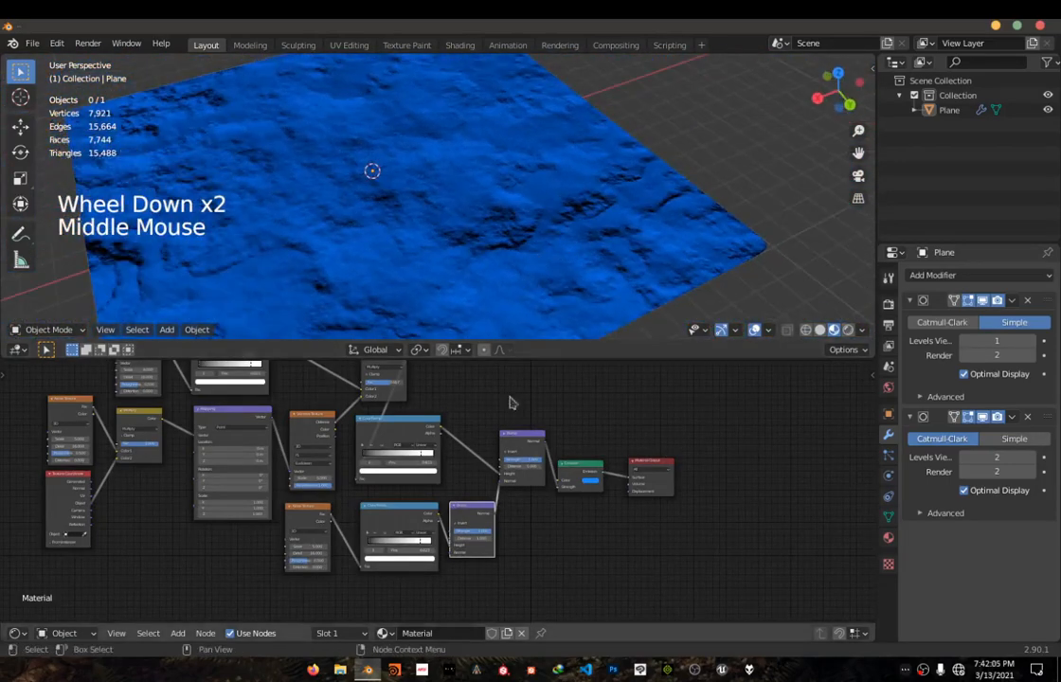
pyautogui.scroll(-2, 512, 484)
pyautogui.moveTo(603, 493); pyautogui.dragTo(754, 506, button='middle')
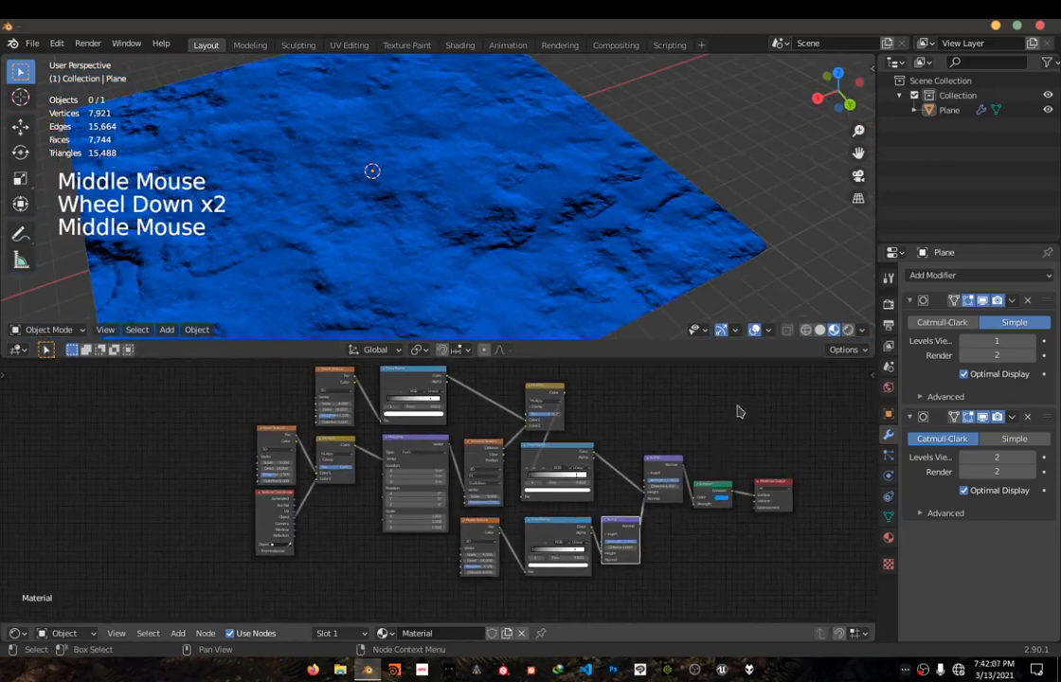
pyautogui.scroll(-2, 483, 210)
pyautogui.moveTo(486, 205); pyautogui.dragTo(625, 197, button='middle')
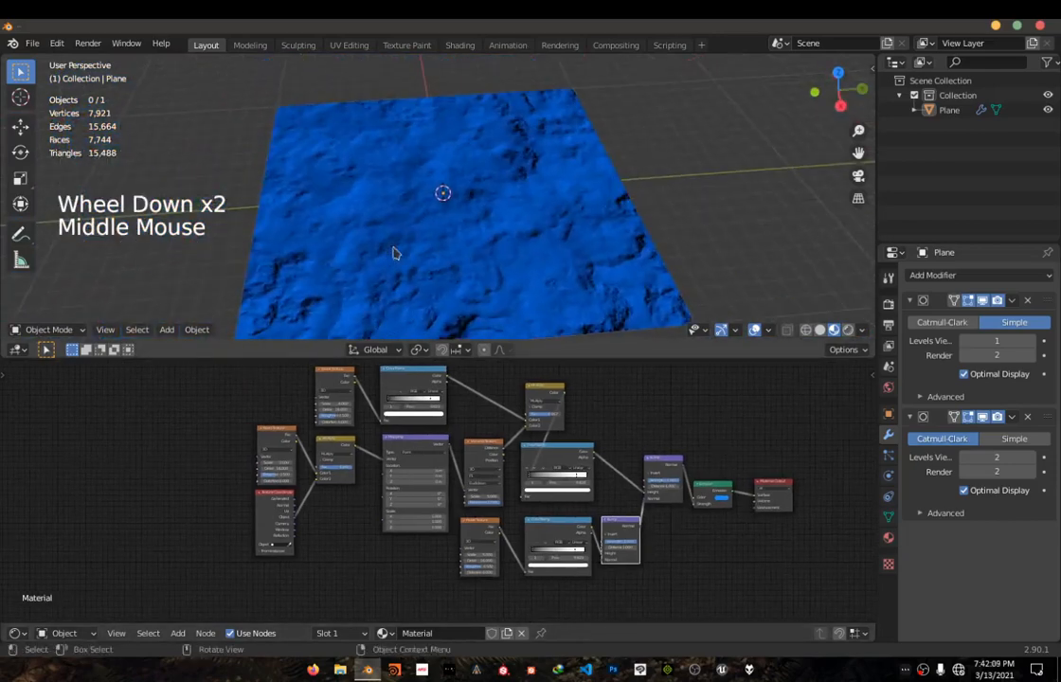
pyautogui.moveTo(374, 228); pyautogui.dragTo(551, 244, button='middle')
pyautogui.scroll(2, 516, 238)
pyautogui.scroll(1, 519, 237)
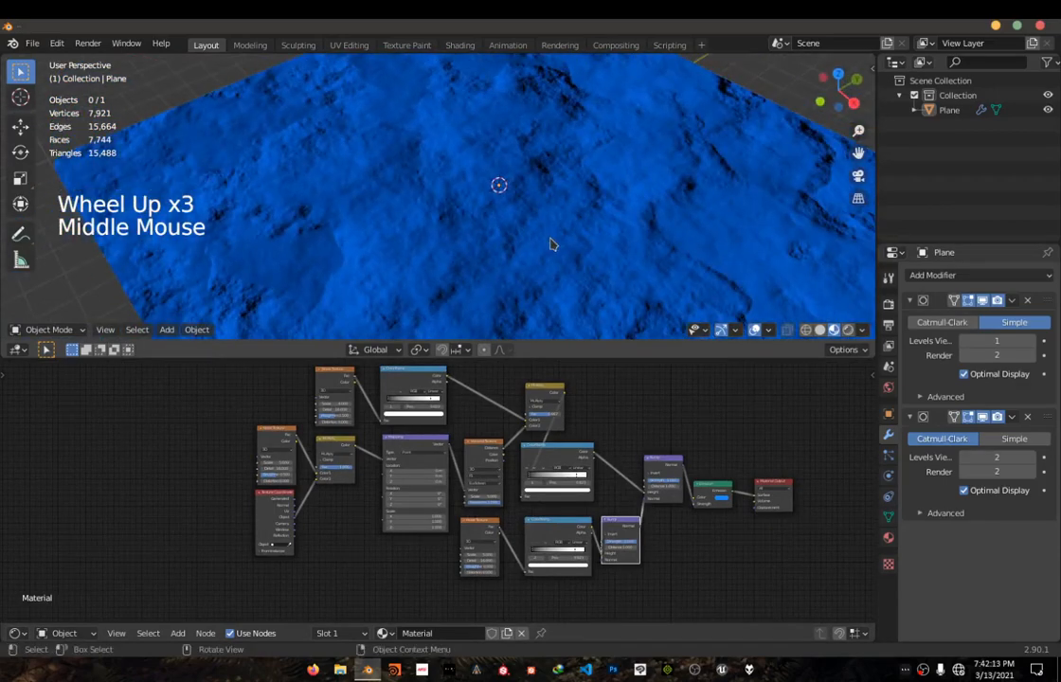
# - Move the Emission and Material Output nodes together about 650 units to the right, leaving a gap after the upper Bump
pyautogui.moveTo(715, 445); pyautogui.dragTo(609, 445, button='middle')
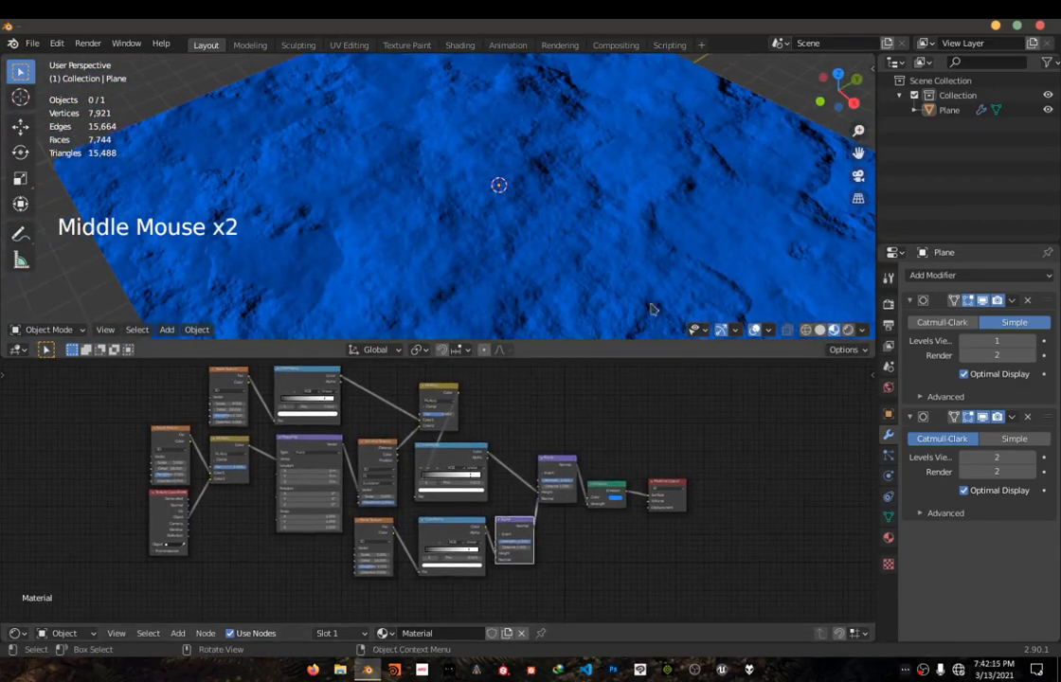
pyautogui.scroll(2, 438, 407)
pyautogui.scroll(1, 438, 408)
pyautogui.moveTo(438, 407); pyautogui.dragTo(391, 417, button='middle')
pyautogui.scroll(-4, 392, 417)
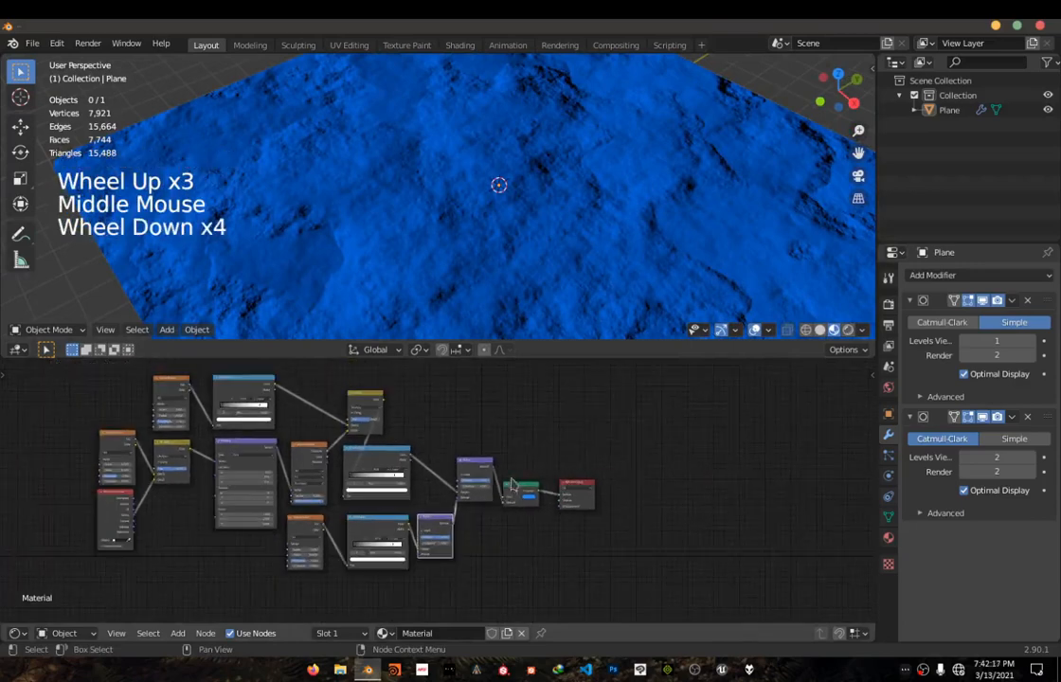
pyautogui.click(652, 538)
pyautogui.press('g')
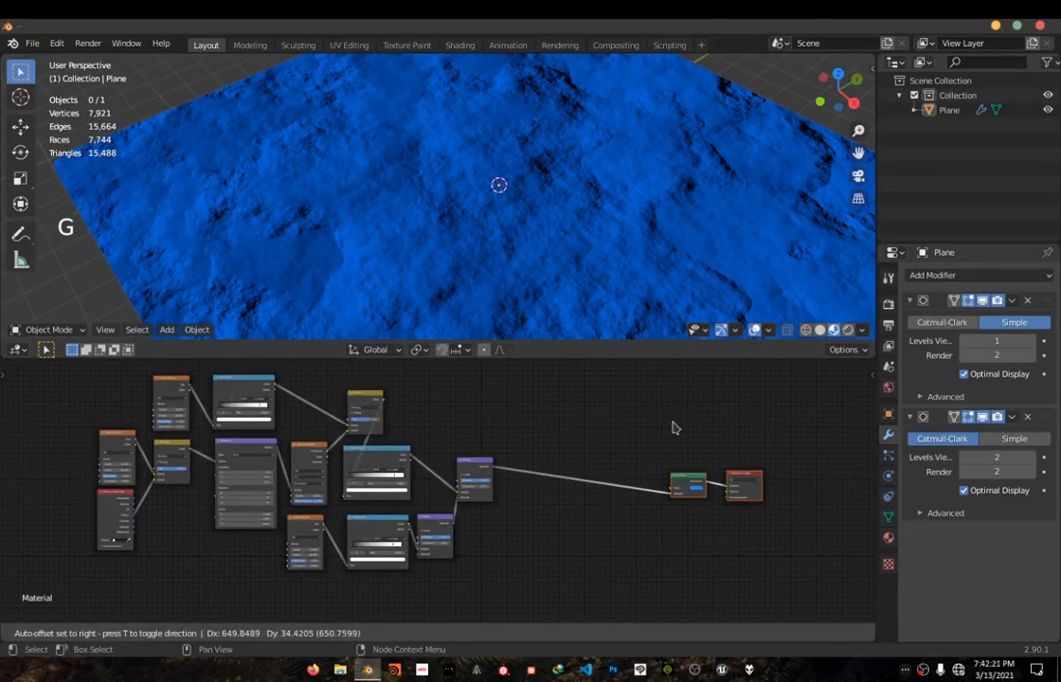
pyautogui.click(672, 428)
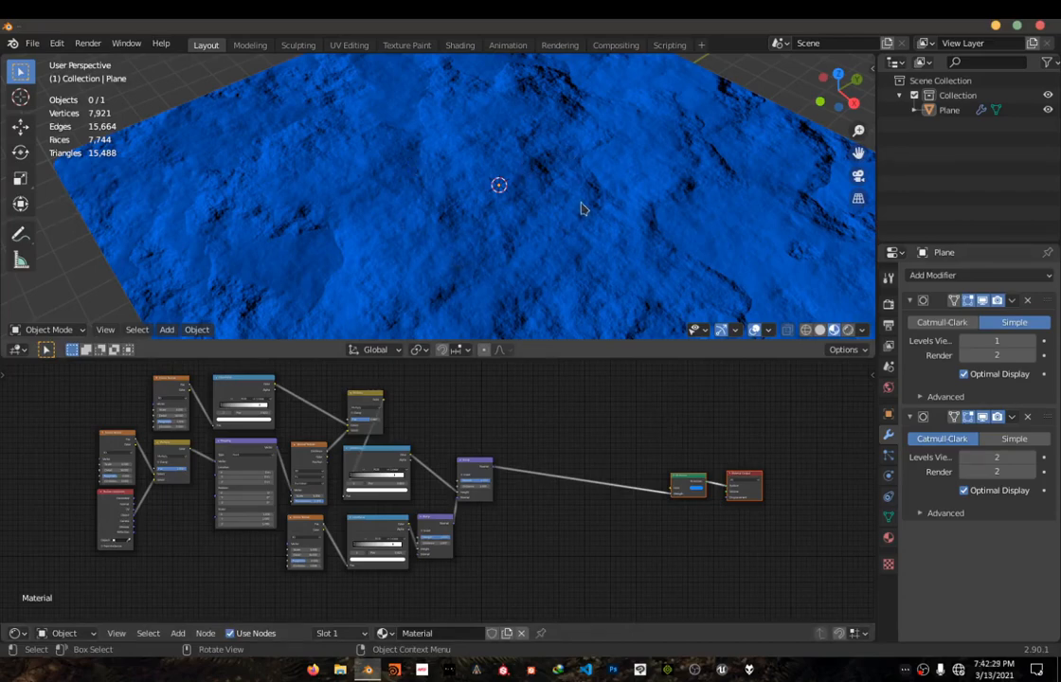
# - Switch the viewport to Rendered shading and inspect the whole plane from different angles
pyautogui.scroll(-3, 530, 216)
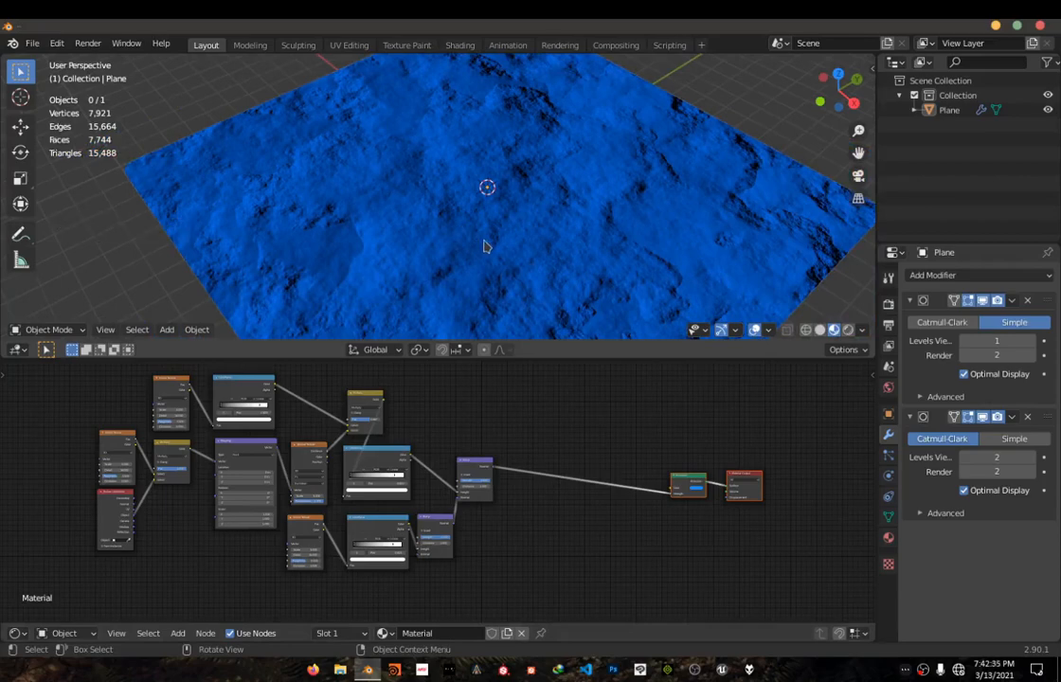
pyautogui.moveTo(483, 246); pyautogui.dragTo(500, 206, button='middle')
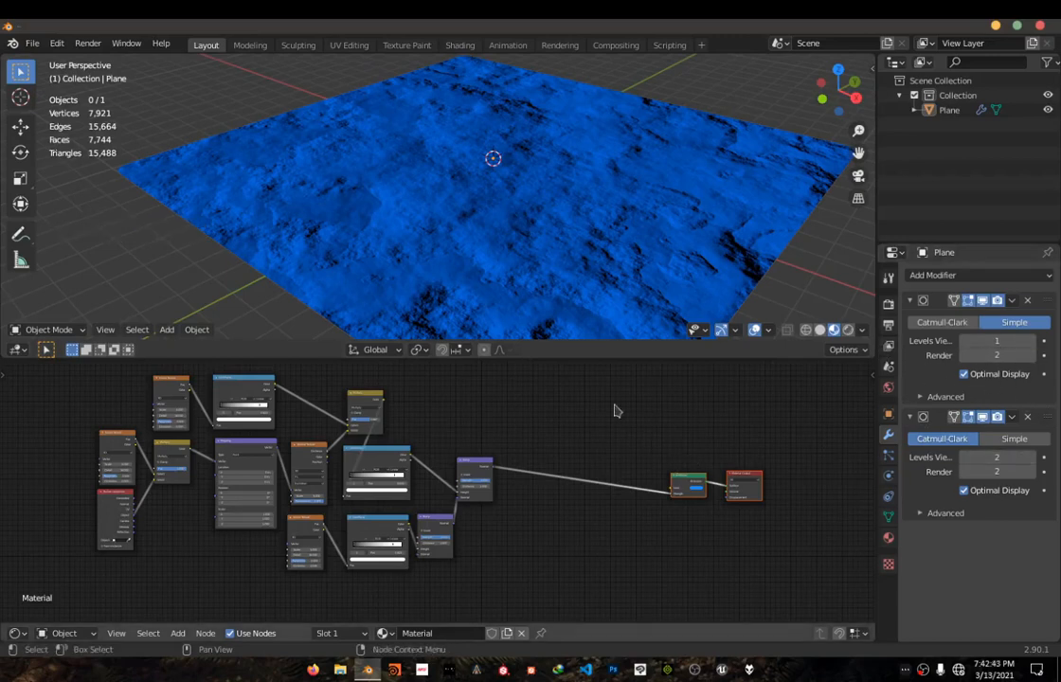
pyautogui.click(849, 330)
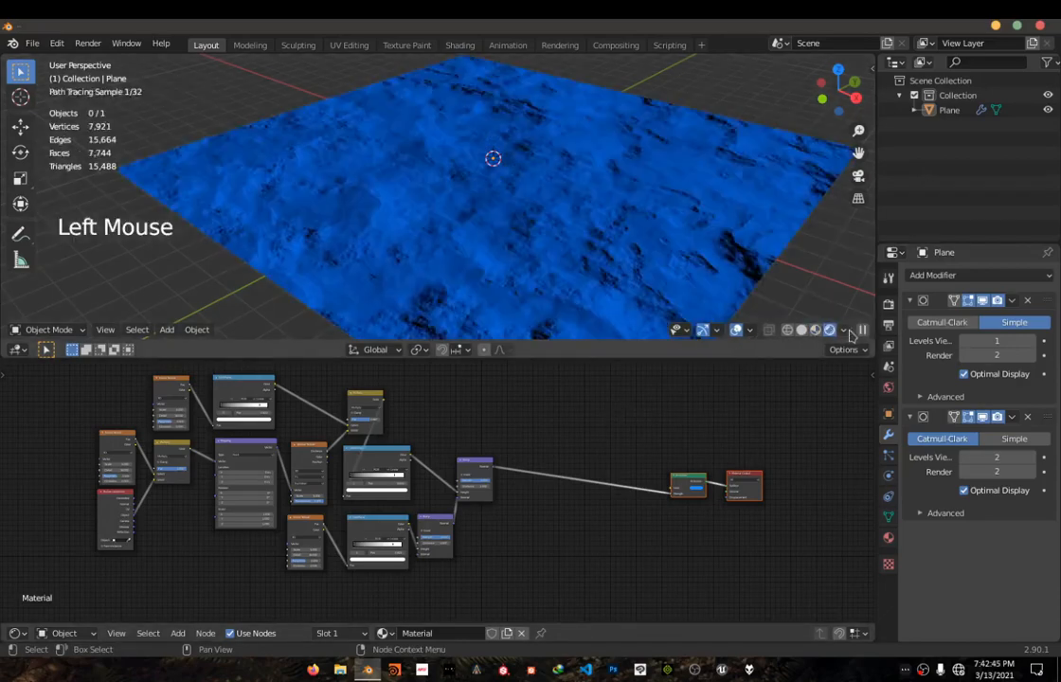
pyautogui.moveTo(457, 231)
pyautogui.mouseDown(button='middle')
pyautogui.moveTo(379, 256)
pyautogui.moveTo(443, 218)
pyautogui.moveTo(432, 278)
pyautogui.moveTo(443, 269)
pyautogui.mouseUp(button='middle')
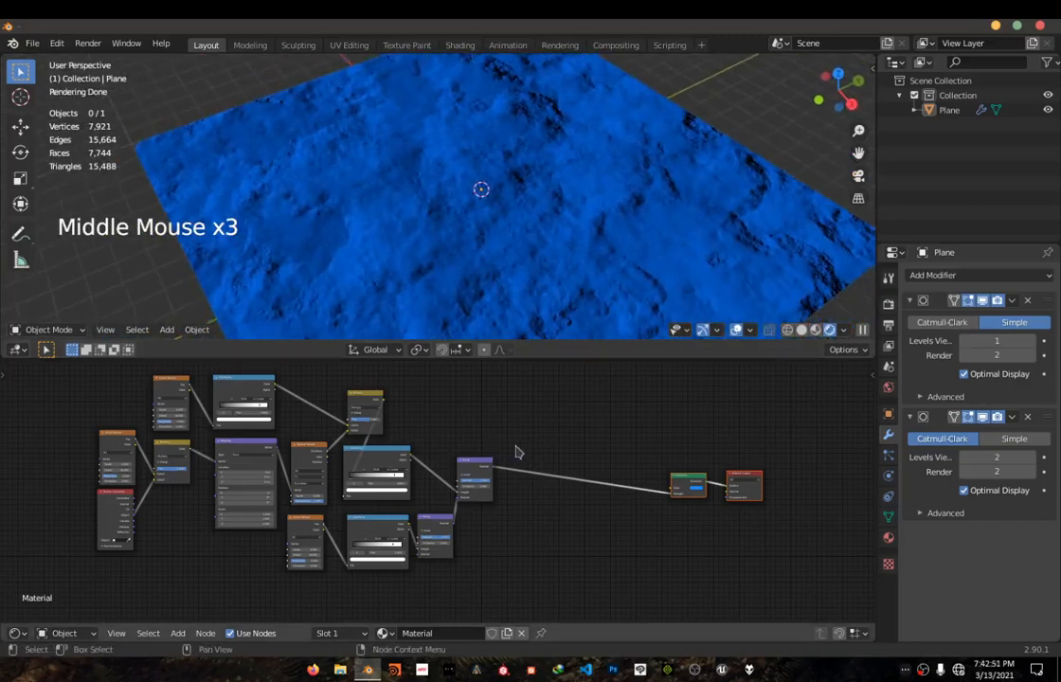
# - Add an Ambient Occlusion node on the link between the upper Bump and the Emission node
pyautogui.hotkey('shift', 'a')
pyautogui.click(596, 431)
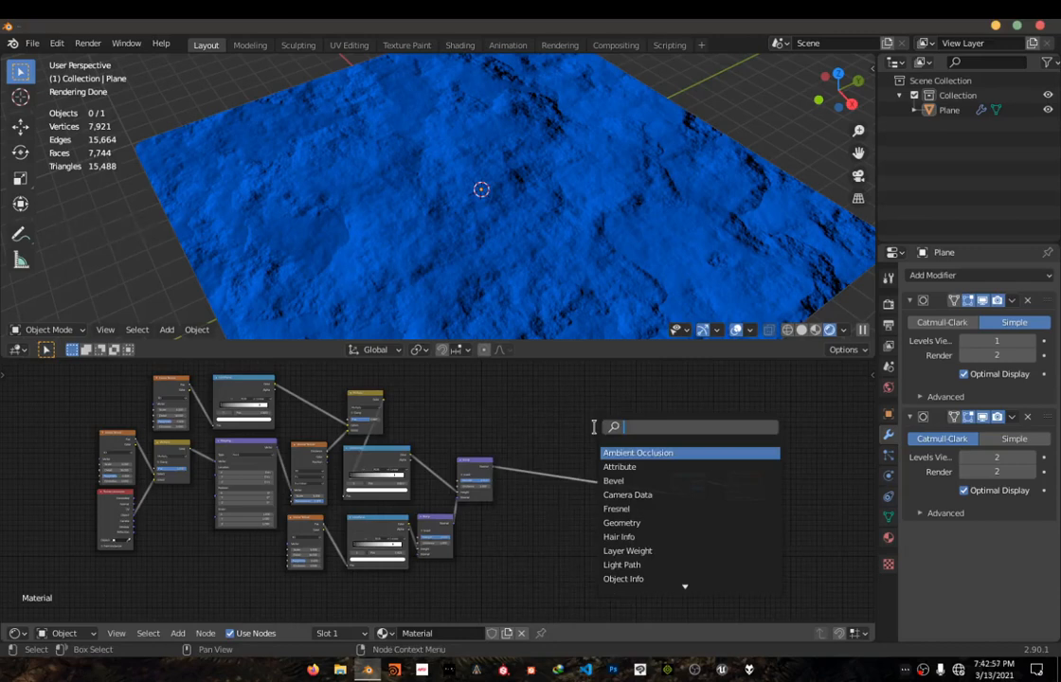
pyautogui.click(686, 453)
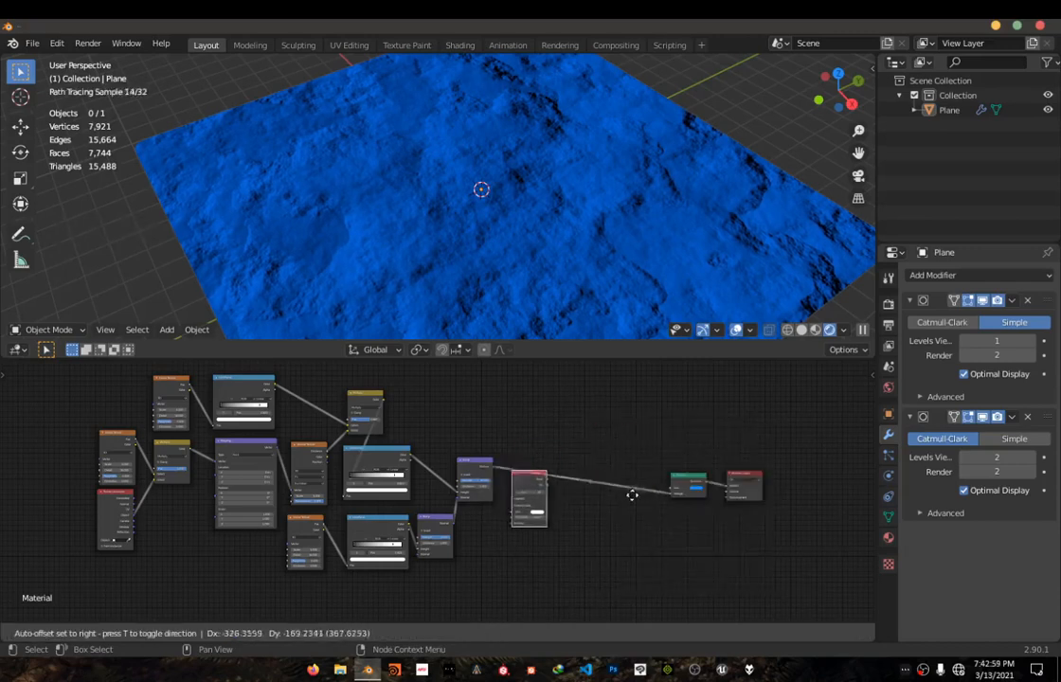
pyautogui.click(613, 483)
pyautogui.scroll(1, 562, 492)
pyautogui.scroll(9, 561, 493)
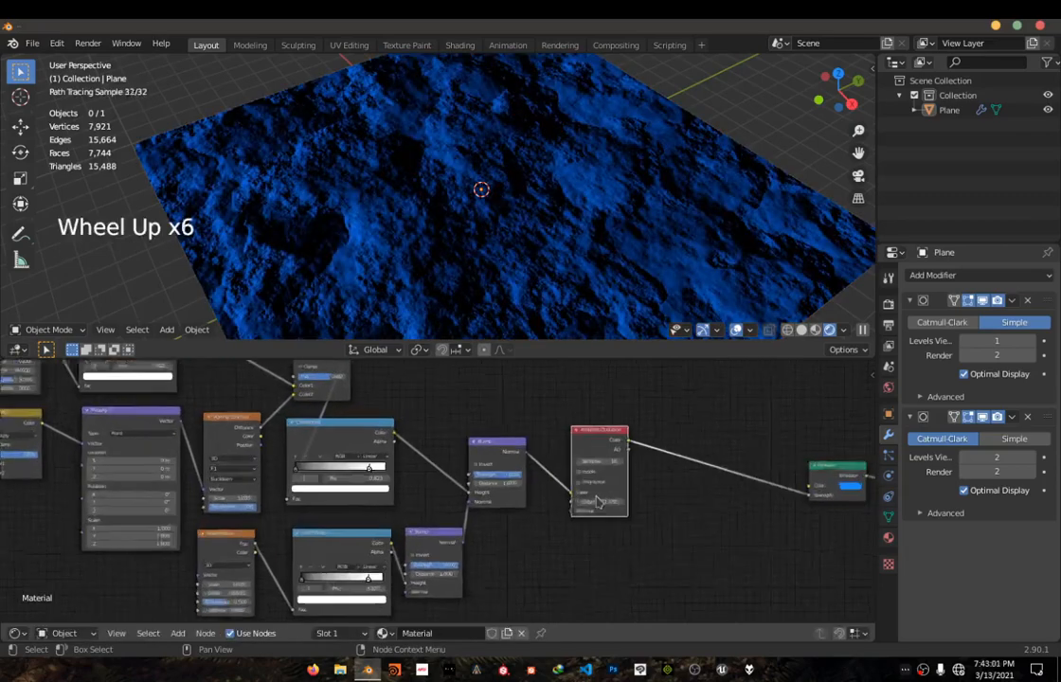
# - Reroute the upper Bump's Normal output to the Ambient Occlusion node's Normal input and set its Samples to 128
pyautogui.scroll(-2, 449, 223)
pyautogui.moveTo(449, 223); pyautogui.dragTo(434, 194, button='middle')
pyautogui.scroll(3, 431, 197)
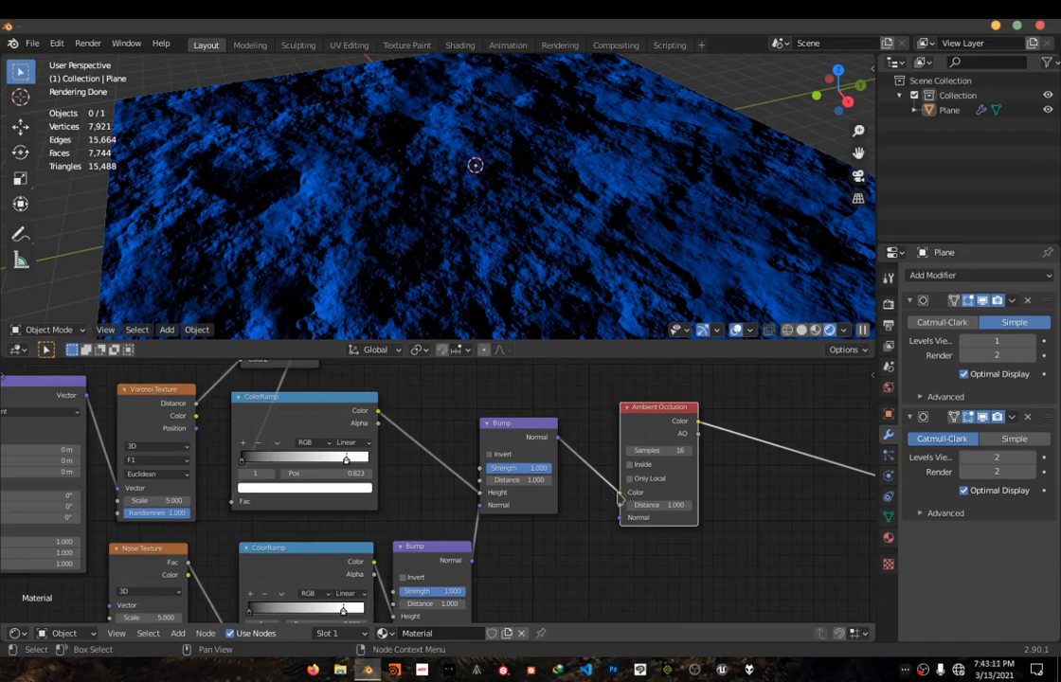
pyautogui.moveTo(621, 493); pyautogui.dragTo(620, 521)
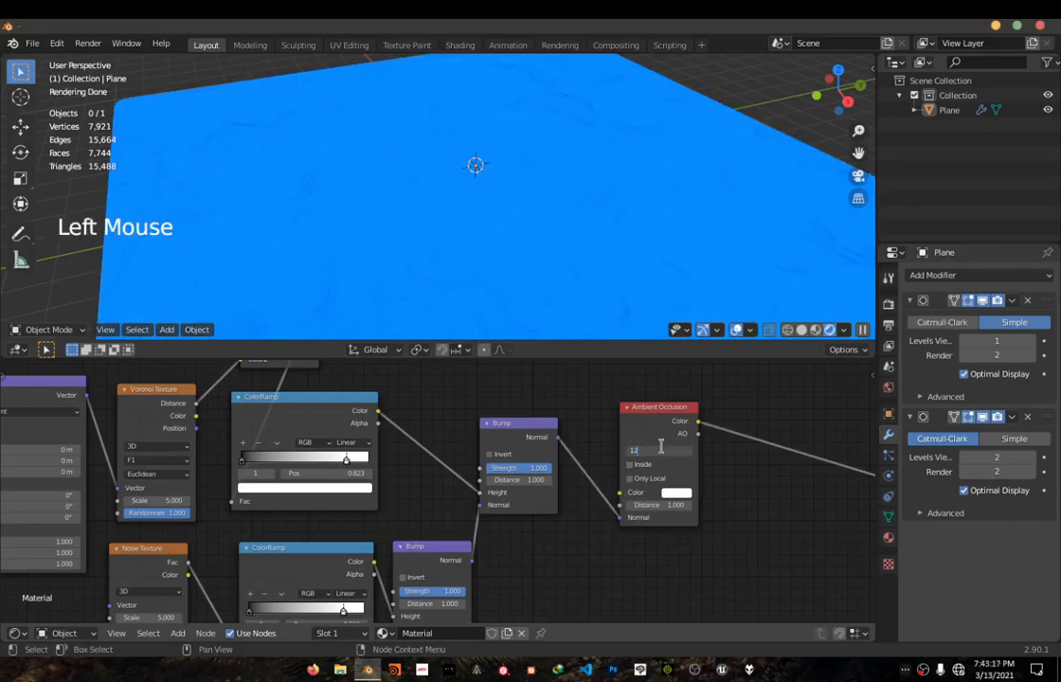
pyautogui.scroll(-5, 699, 498)
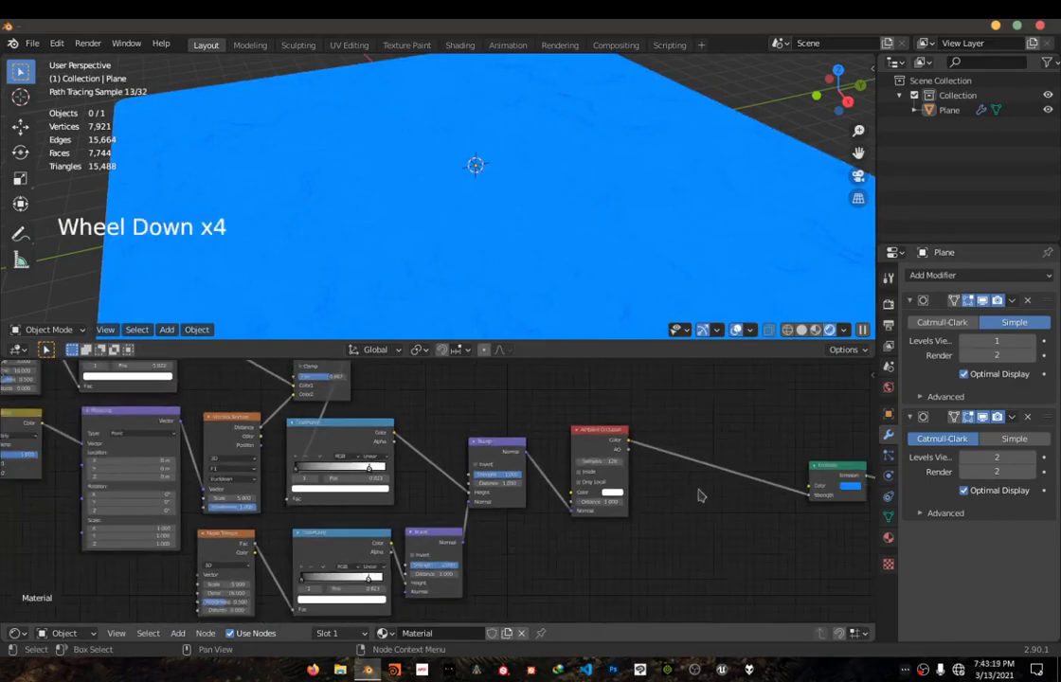
# - Insert a ColorRamp node on the link between Ambient Occlusion and Emission
pyautogui.moveTo(699, 498)
pyautogui.mouseDown(button='middle')
pyautogui.moveTo(675, 493)
pyautogui.moveTo(670, 504)
pyautogui.mouseUp(button='middle')
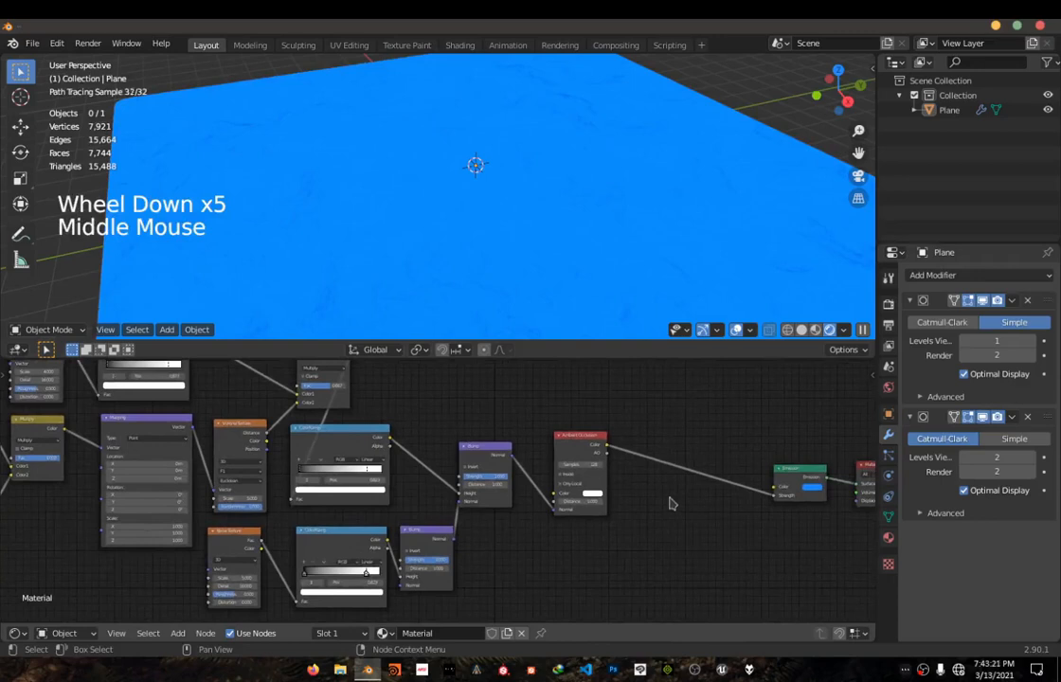
pyautogui.hotkey('shift', 'a')
pyautogui.click(671, 479)
pyautogui.write('col')
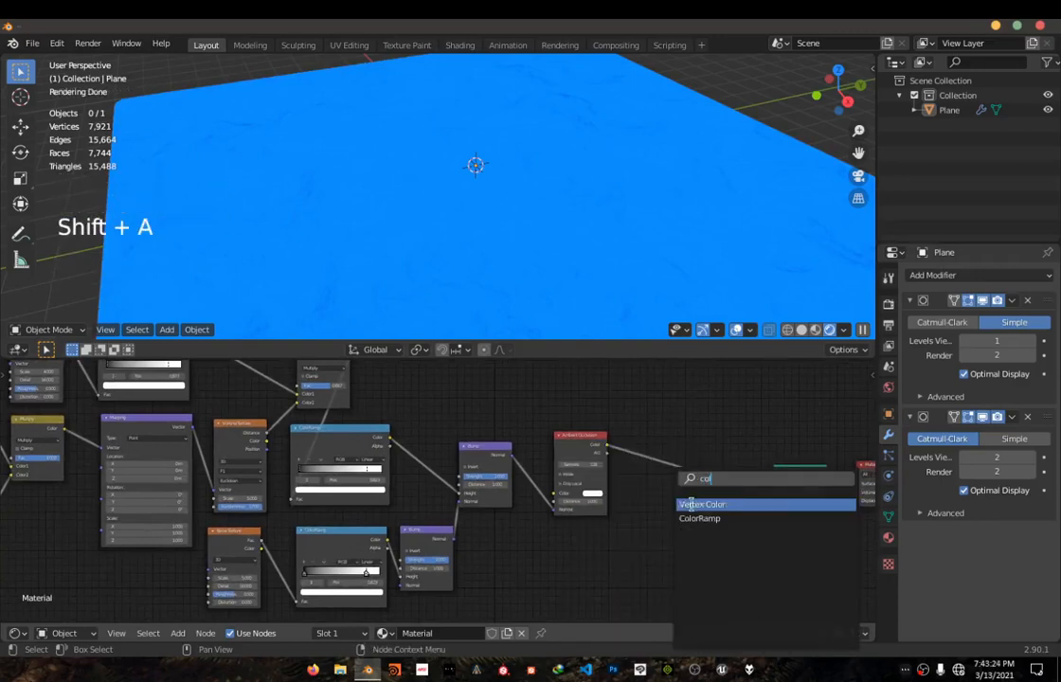
pyautogui.click(699, 518)
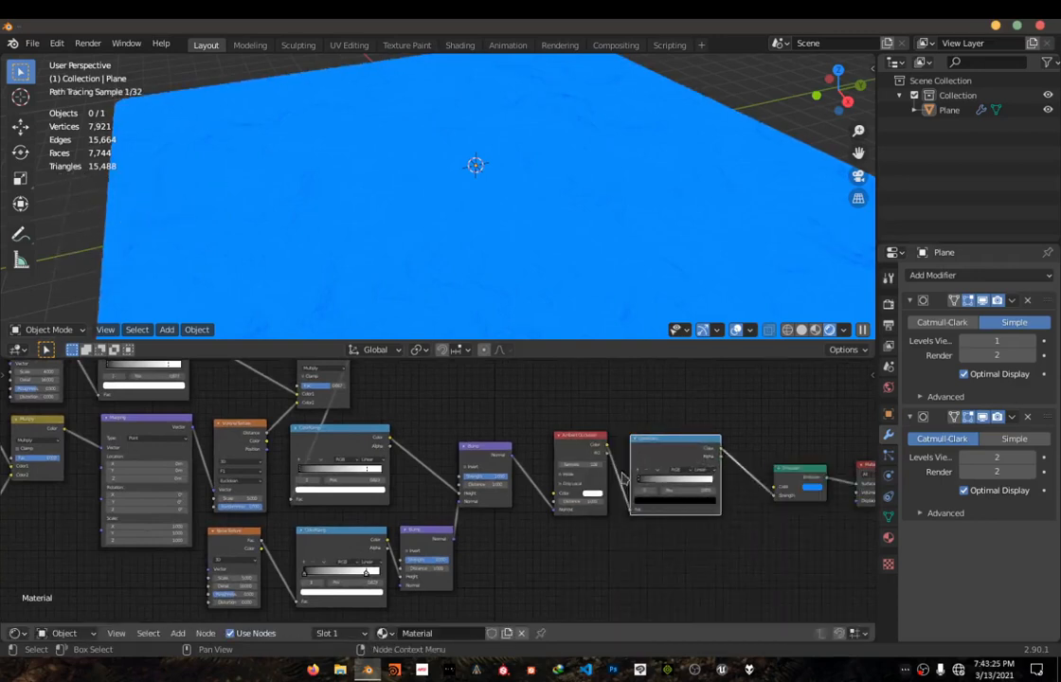
pyautogui.click(651, 488)
# - Move the new ColorRamp's black stop to position 0.918
pyautogui.scroll(2, 651, 488)
pyautogui.moveTo(652, 488); pyautogui.dragTo(587, 478, button='middle')
pyautogui.scroll(5, 578, 475)
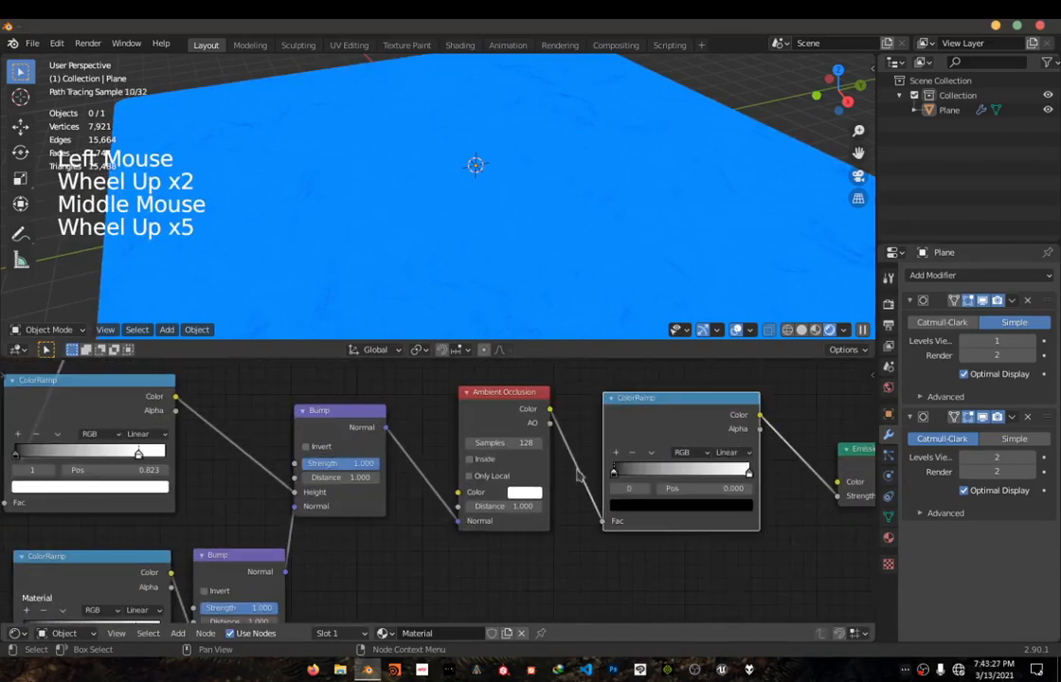
pyautogui.moveTo(613, 476); pyautogui.dragTo(746, 476)
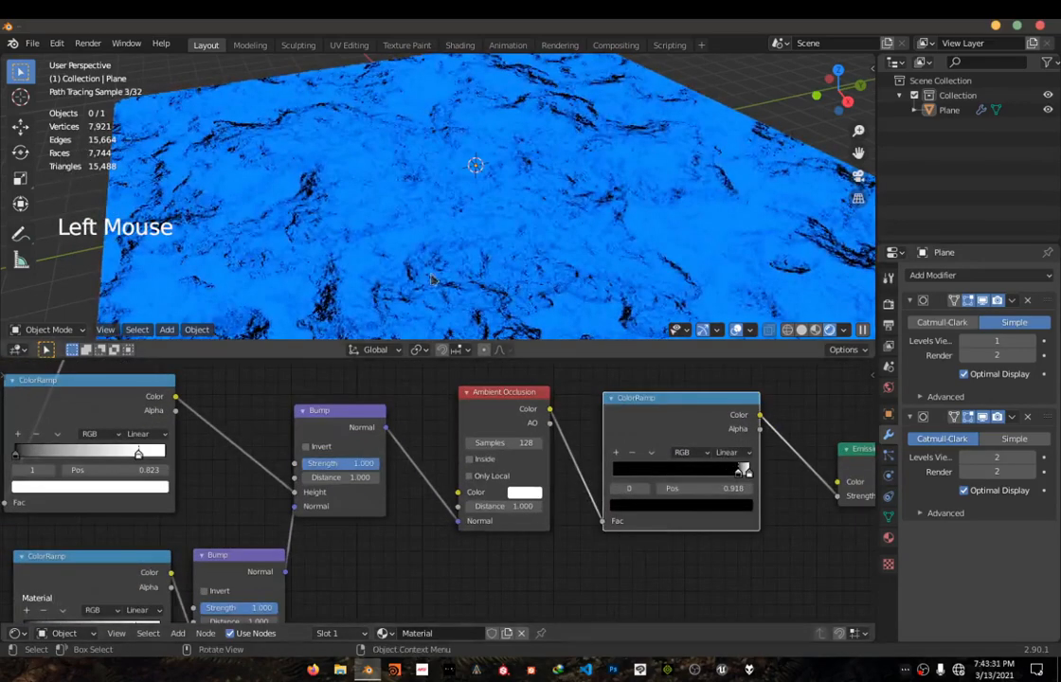
# - Examine the dark occlusion crevices on the rendered plane from several angles and distances
pyautogui.scroll(-5, 473, 227)
pyautogui.moveTo(473, 227); pyautogui.dragTo(403, 166, button='middle')
pyautogui.scroll(3, 507, 259)
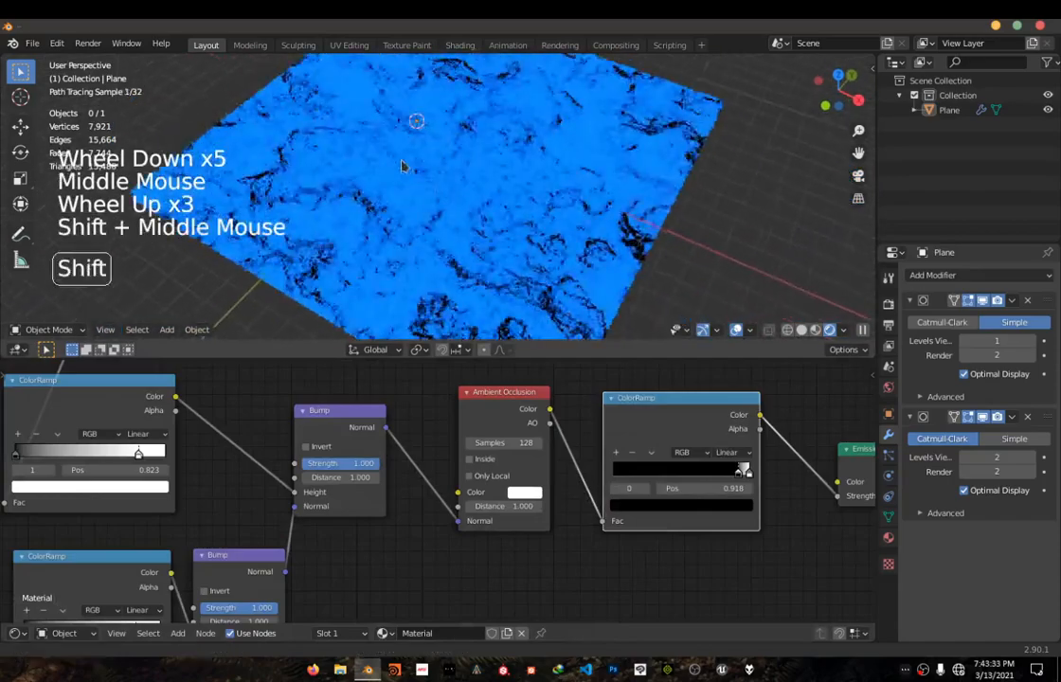
pyautogui.scroll(2, 407, 105)
pyautogui.keyDown('shift'); pyautogui.moveTo(407, 104); pyautogui.dragTo(420, 165, button='middle'); pyautogui.keyUp('shift')
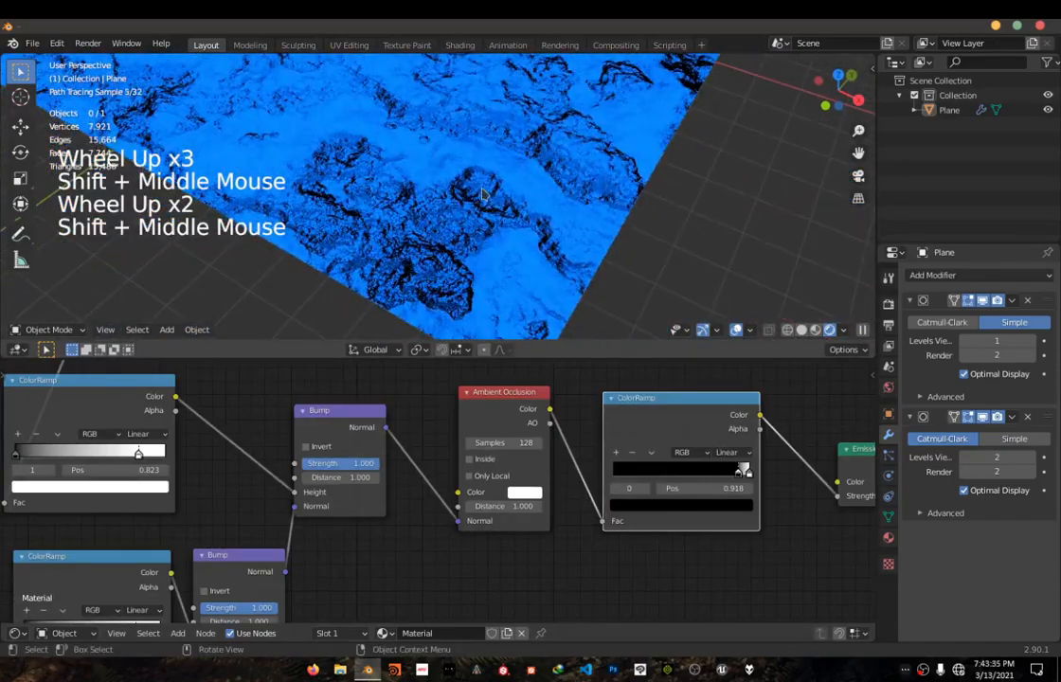
pyautogui.scroll(3, 421, 230)
pyautogui.moveTo(421, 230); pyautogui.dragTo(578, 300, button='middle')
pyautogui.scroll(-2, 483, 220)
pyautogui.scroll(-2, 561, 205)
pyautogui.scroll(-2, 578, 299)
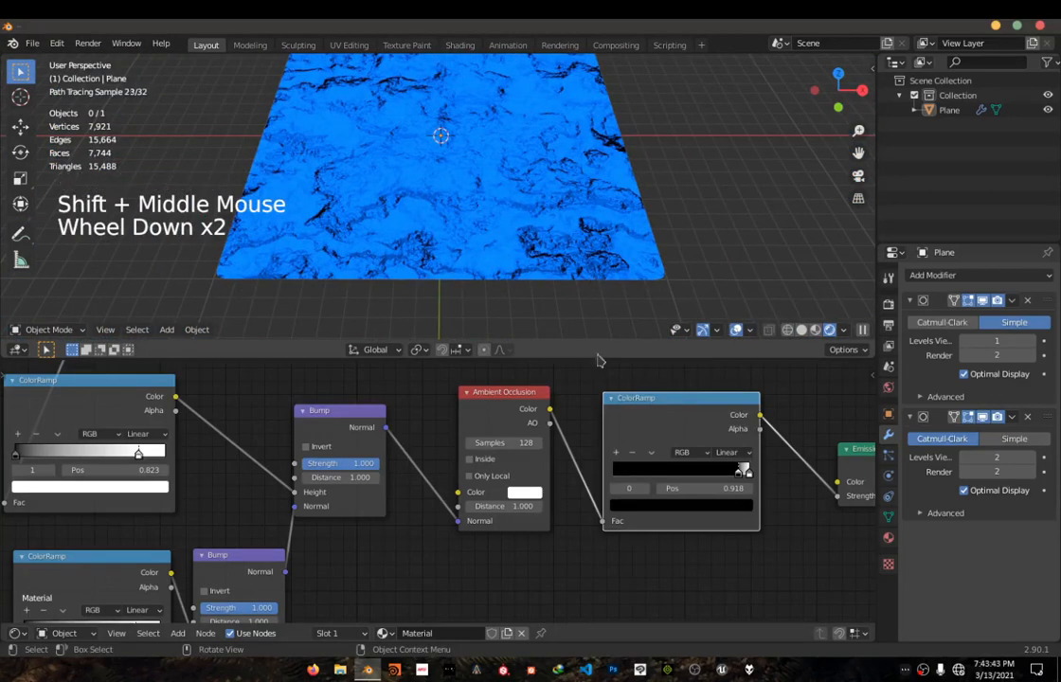
# - Shift the last ColorRamp closer to Ambient Occlusion and insert an Invert node between that ColorRamp and Emission
pyautogui.moveTo(870, 471); pyautogui.dragTo(657, 488, button='middle')
pyautogui.moveTo(421, 464); pyautogui.dragTo(392, 459)
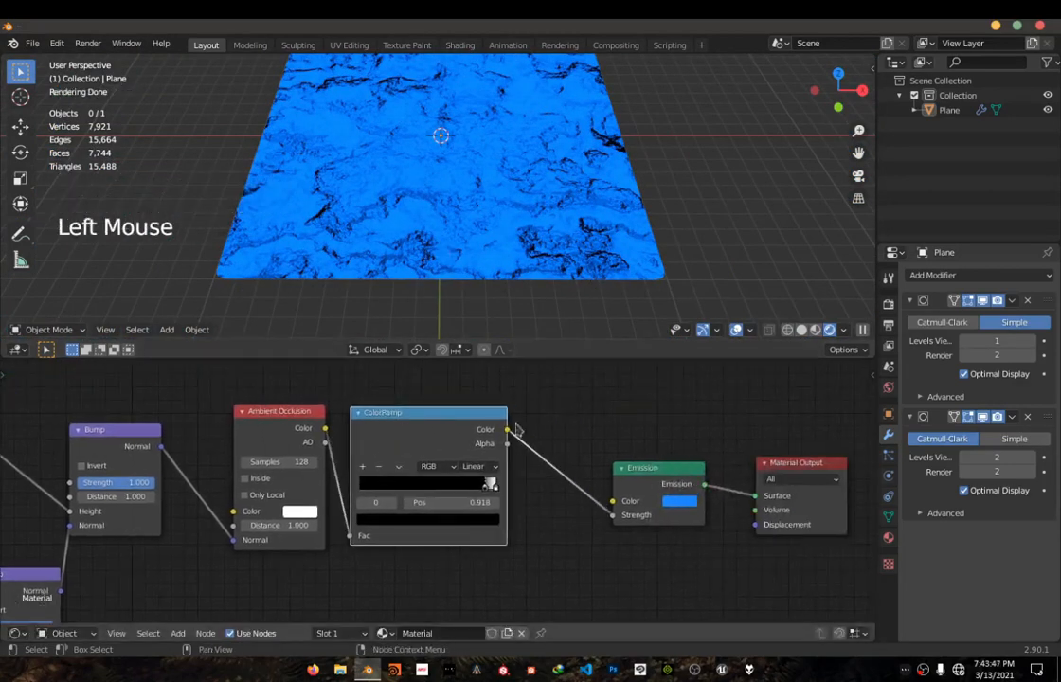
pyautogui.hotkey('shift', 'a')
pyautogui.click(568, 402)
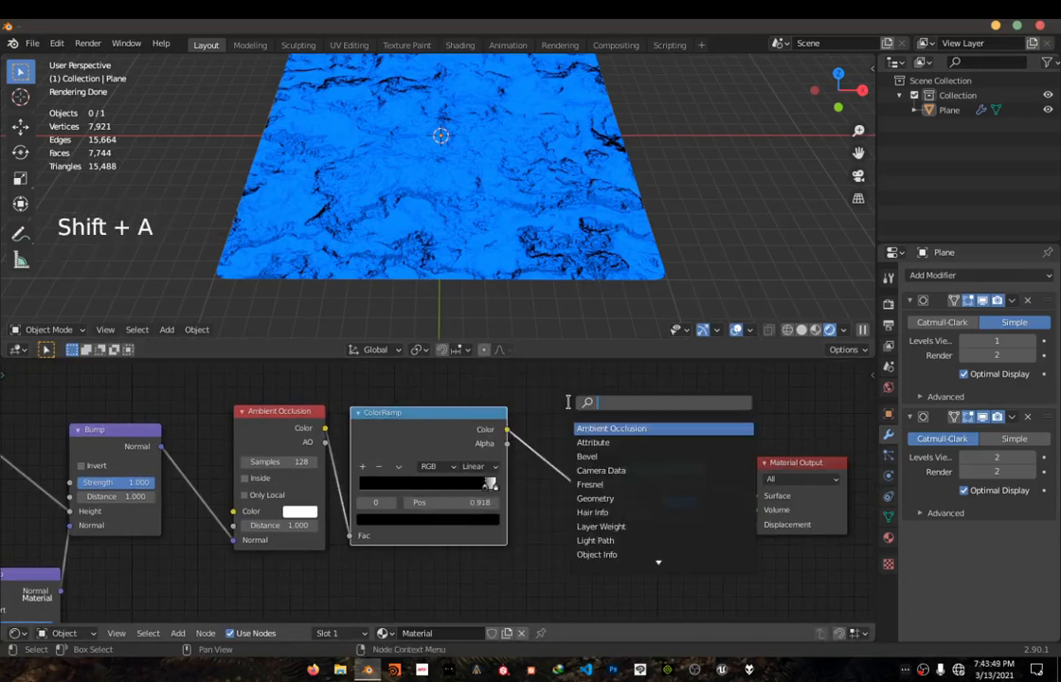
pyautogui.write('invr')
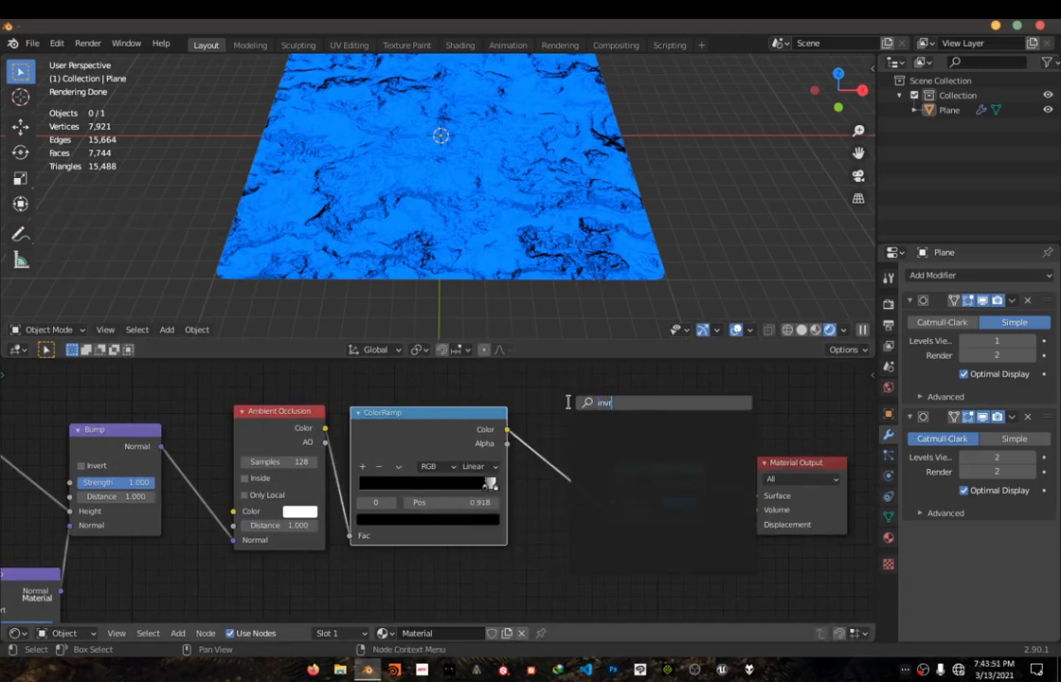
pyautogui.press('BackSpace')
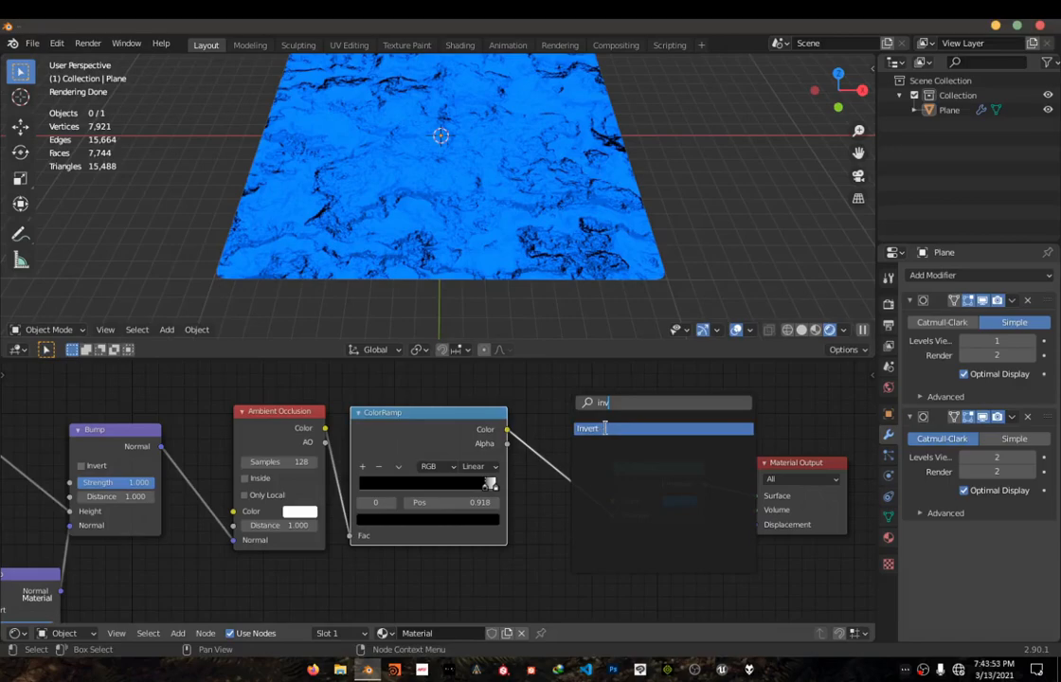
pyautogui.click(604, 428)
pyautogui.click(560, 446)
pyautogui.moveTo(621, 443); pyautogui.dragTo(617, 461)
# - Inspect the inverted glow pattern on the plane and reduce the lower Bump's Strength to 0.267
pyautogui.moveTo(445, 217); pyautogui.dragTo(611, 243, button='middle')
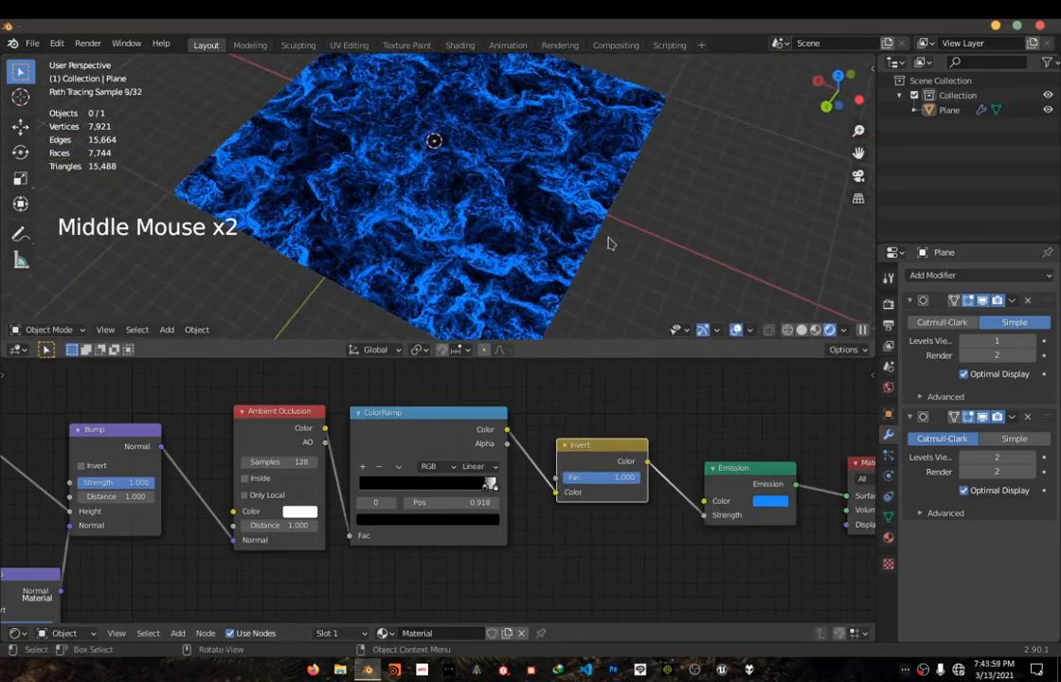
pyautogui.scroll(3, 569, 246)
pyautogui.scroll(-2, 557, 244)
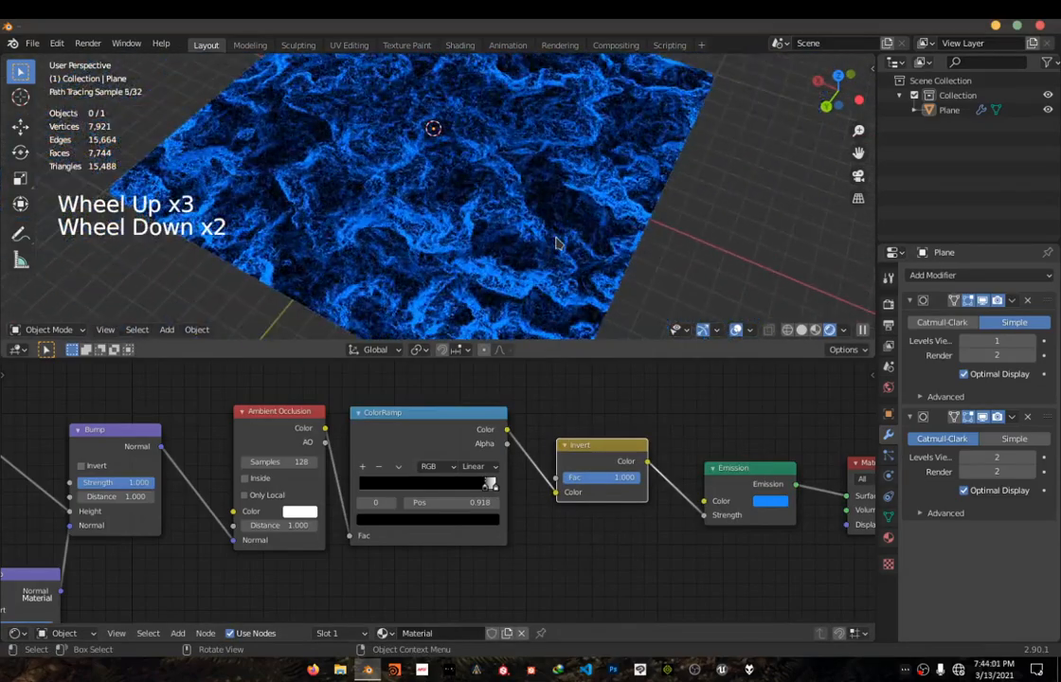
pyautogui.scroll(3, 557, 243)
pyautogui.scroll(-4, 556, 242)
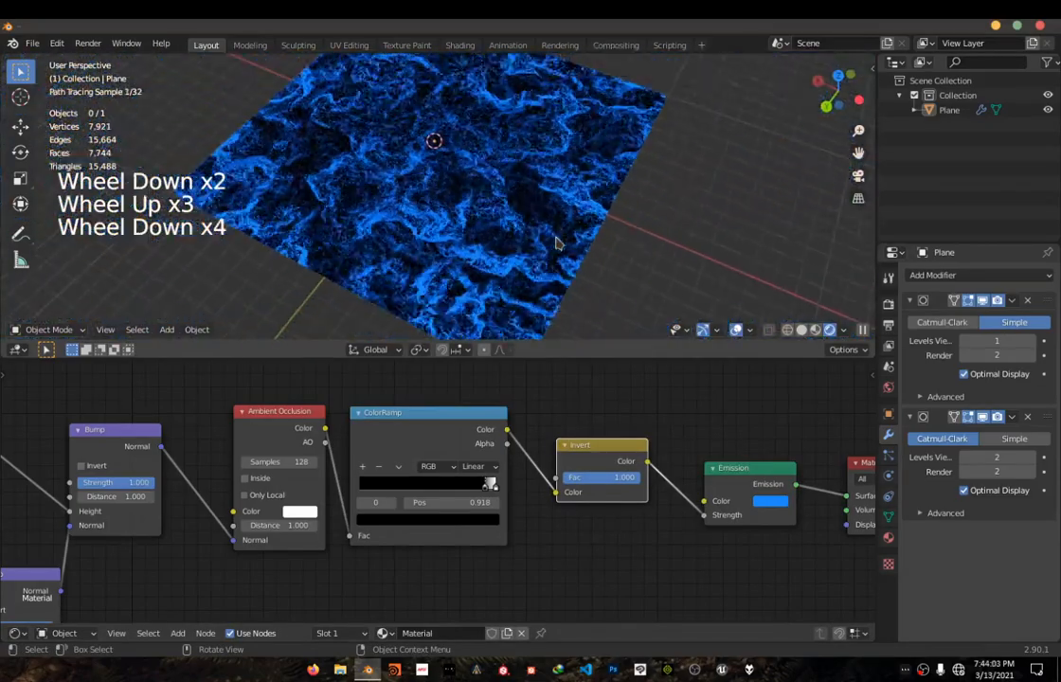
pyautogui.moveTo(180, 502); pyautogui.dragTo(575, 402, button='middle')
pyautogui.scroll(7, 542, 513)
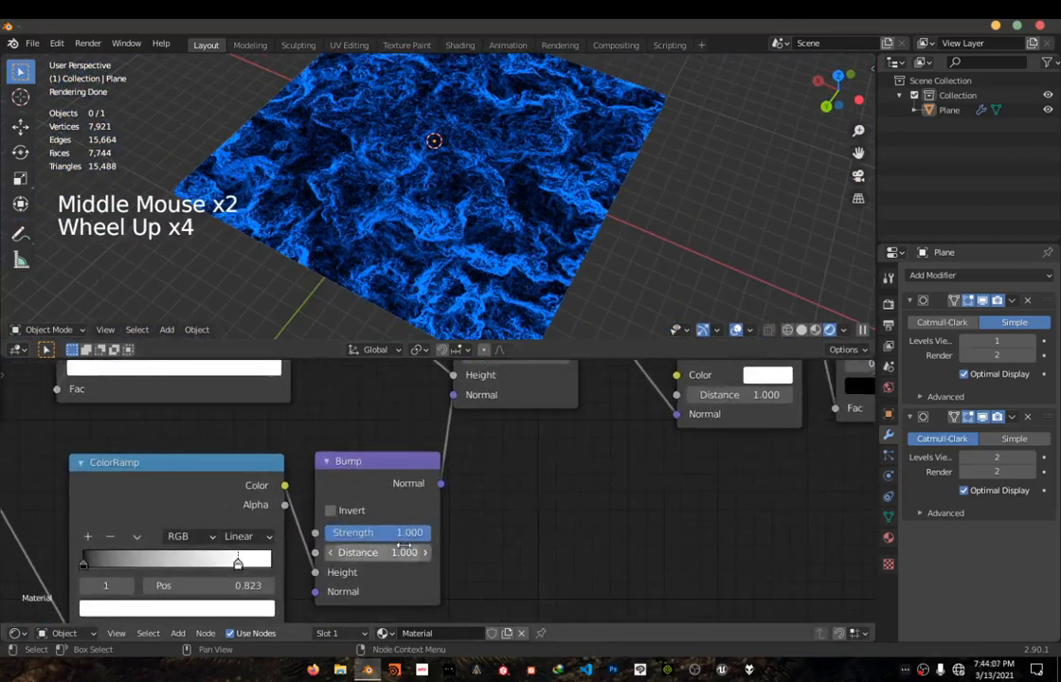
pyautogui.moveTo(400, 544); pyautogui.dragTo(388, 544)
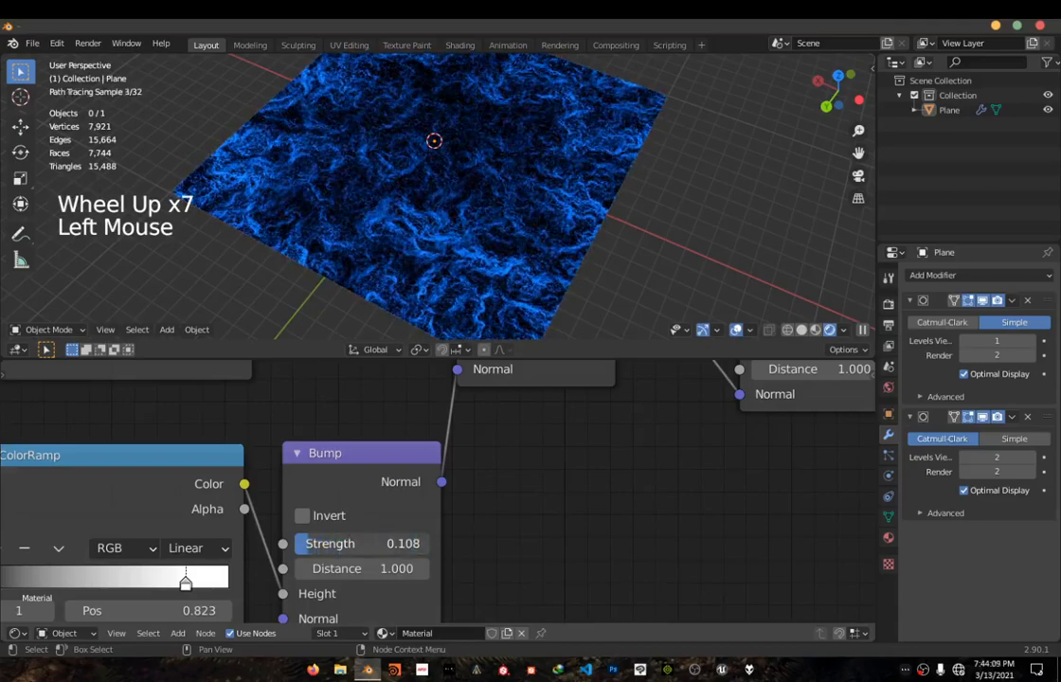
pyautogui.moveTo(309, 543)
pyautogui.mouseDown()
pyautogui.moveTo(414, 542)
pyautogui.moveTo(330, 543)
pyautogui.mouseUp()
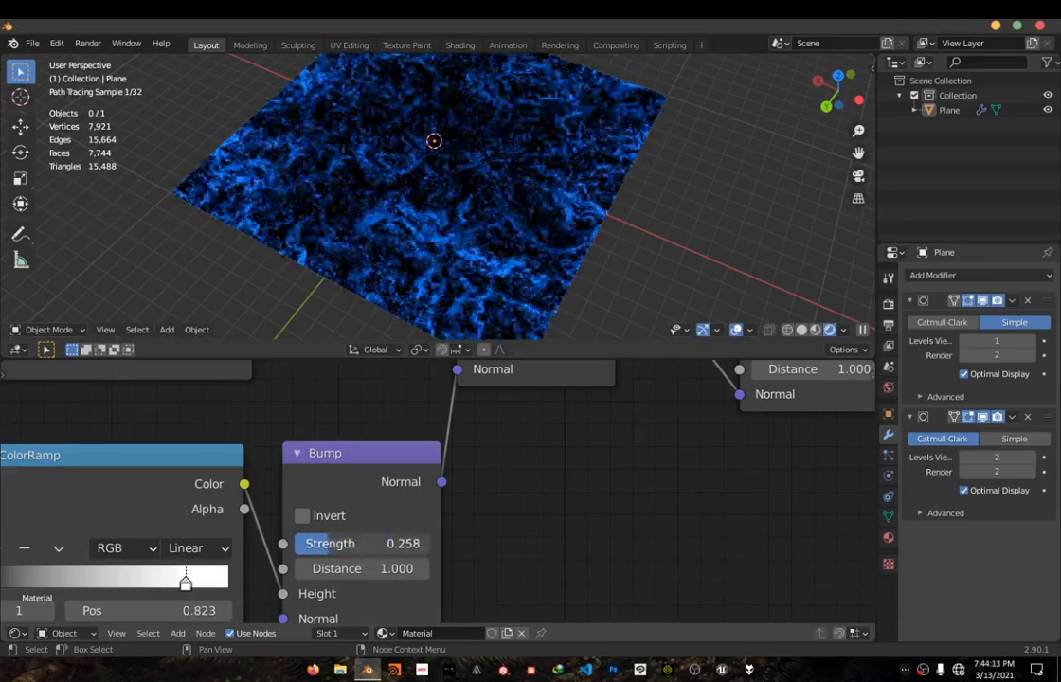
pyautogui.scroll(-1, 441, 492)
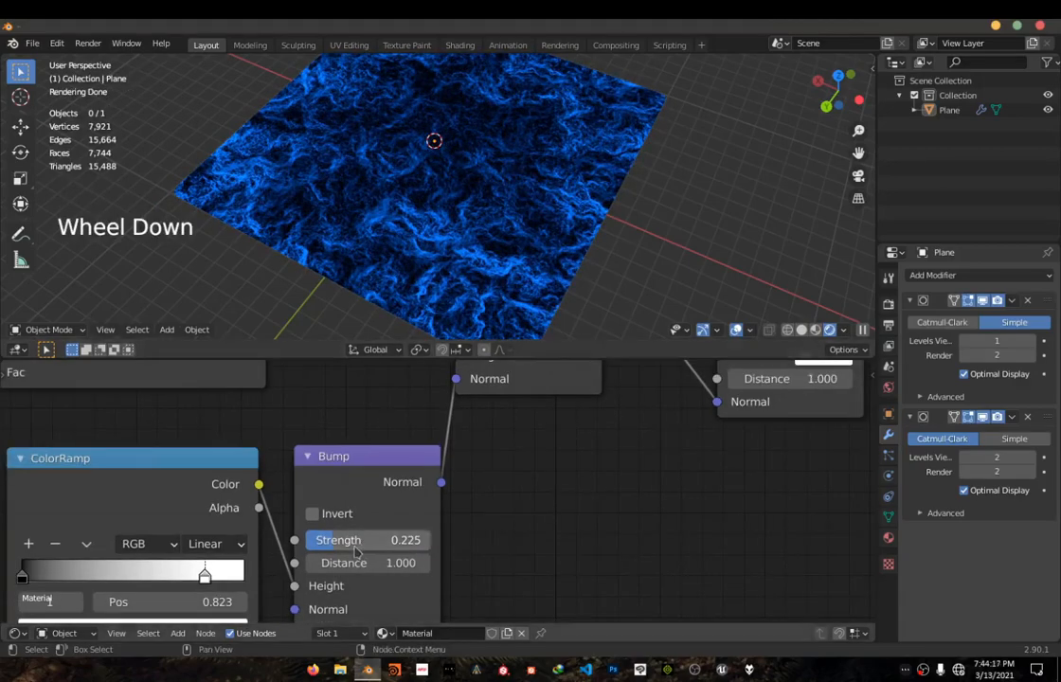
pyautogui.moveTo(408, 539)
pyautogui.mouseDown()
pyautogui.moveTo(379, 540)
pyautogui.moveTo(408, 540)
pyautogui.mouseUp()
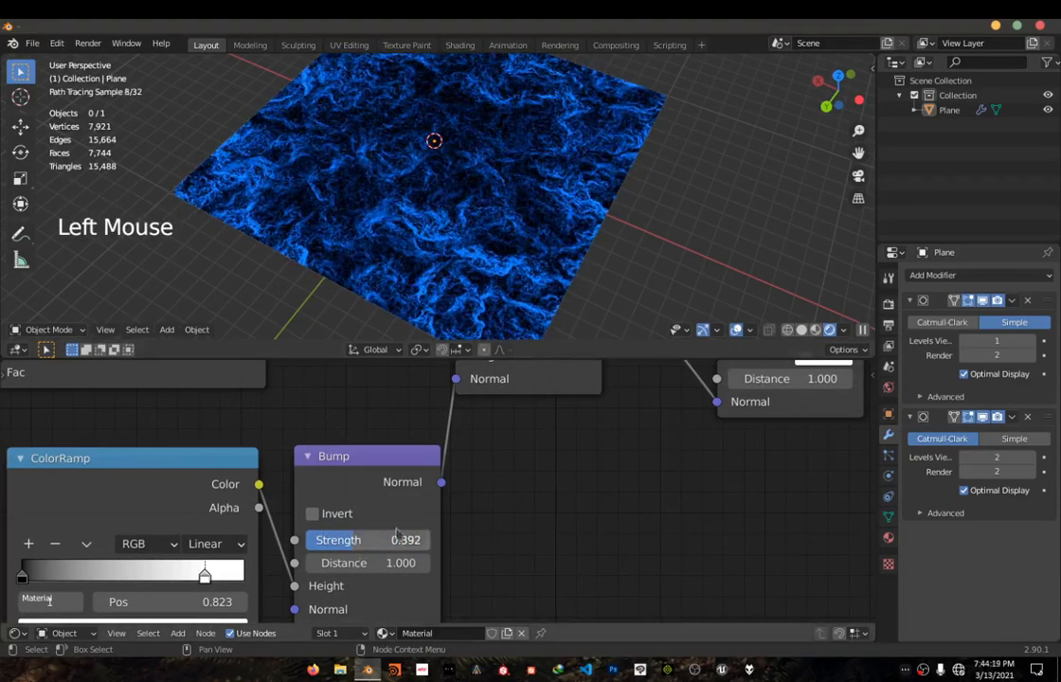
pyautogui.moveTo(408, 539); pyautogui.dragTo(547, 486, button='middle')
pyautogui.scroll(-4, 546, 487)
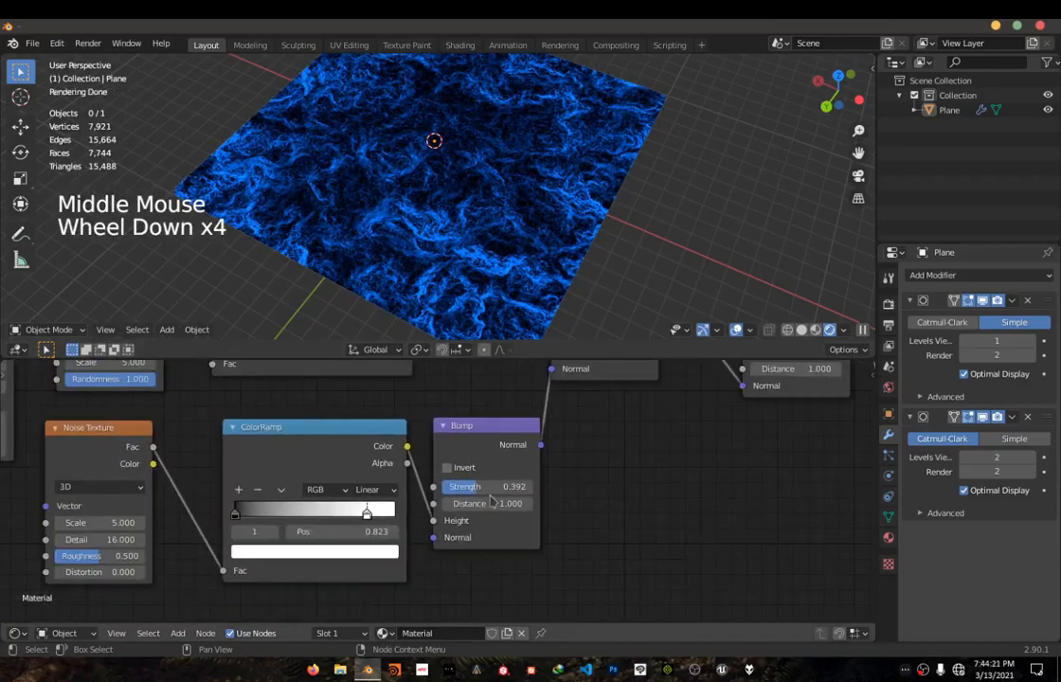
pyautogui.moveTo(457, 486)
pyautogui.mouseDown()
pyautogui.moveTo(447, 486)
pyautogui.moveTo(531, 486)
pyautogui.moveTo(461, 486)
pyautogui.mouseUp()
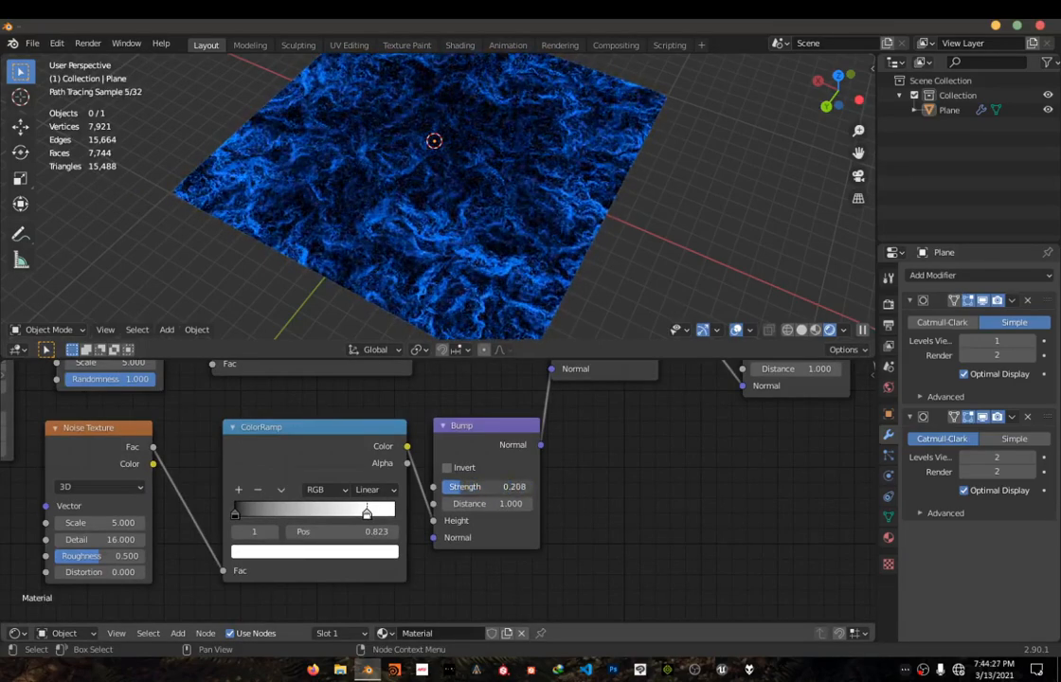
# - Lower the upper Bump's Strength to 0.775
pyautogui.moveTo(578, 445); pyautogui.dragTo(426, 571, button='middle')
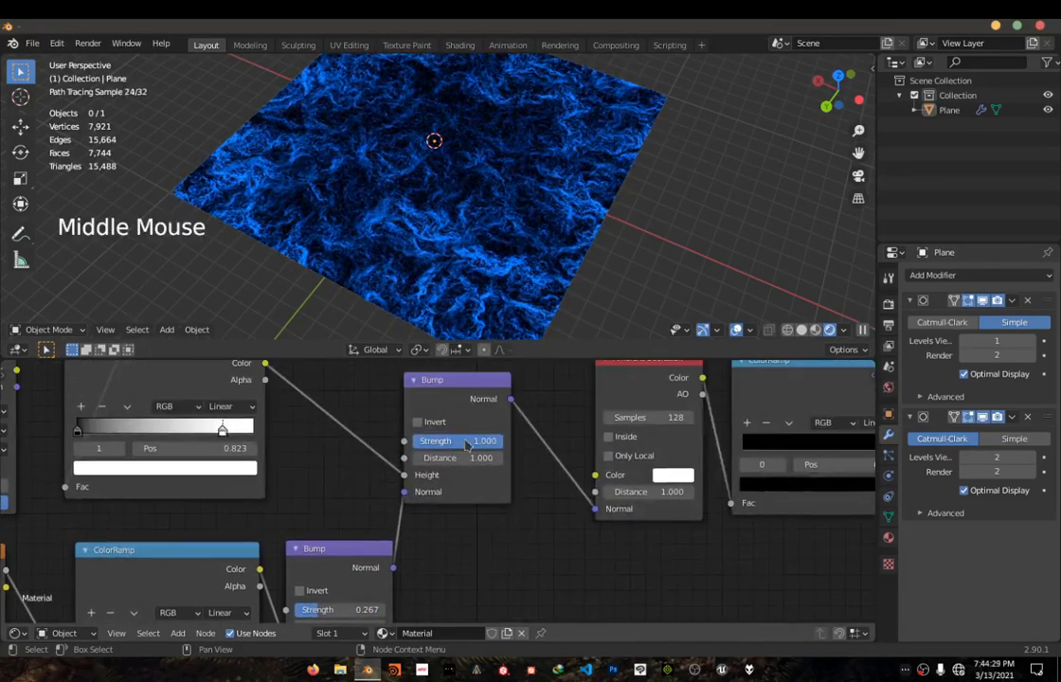
pyautogui.moveTo(466, 446)
pyautogui.mouseDown()
pyautogui.moveTo(383, 445)
pyautogui.moveTo(469, 446)
pyautogui.moveTo(383, 441)
pyautogui.moveTo(469, 440)
pyautogui.moveTo(449, 440)
pyautogui.mouseUp()
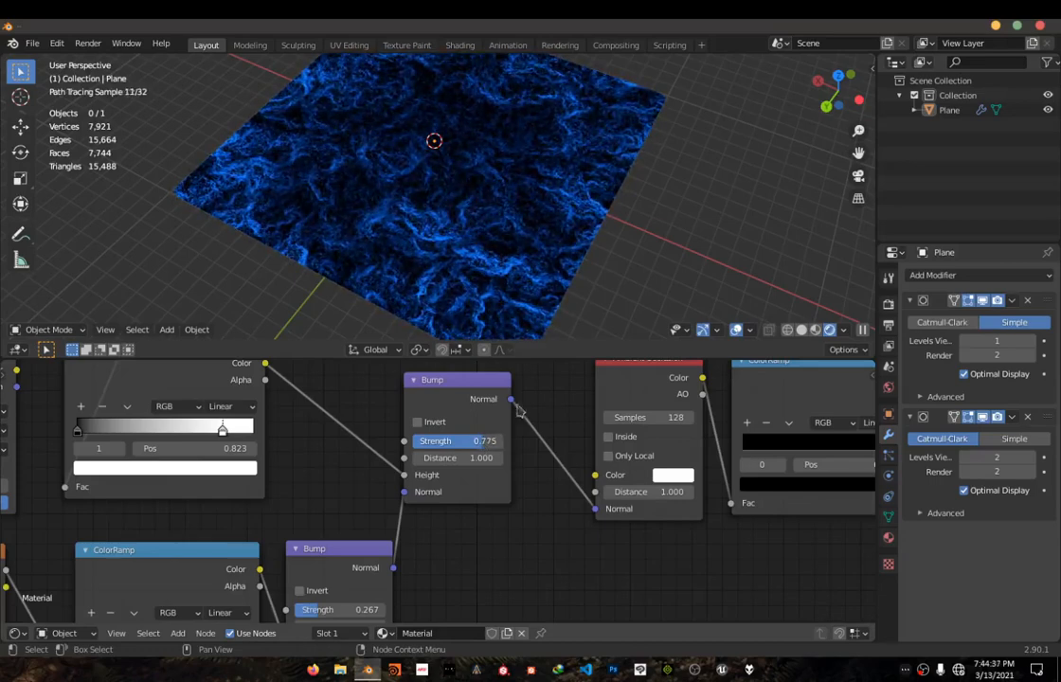
pyautogui.moveTo(374, 447); pyautogui.dragTo(456, 504, button='middle')
pyautogui.scroll(-8, 457, 504)
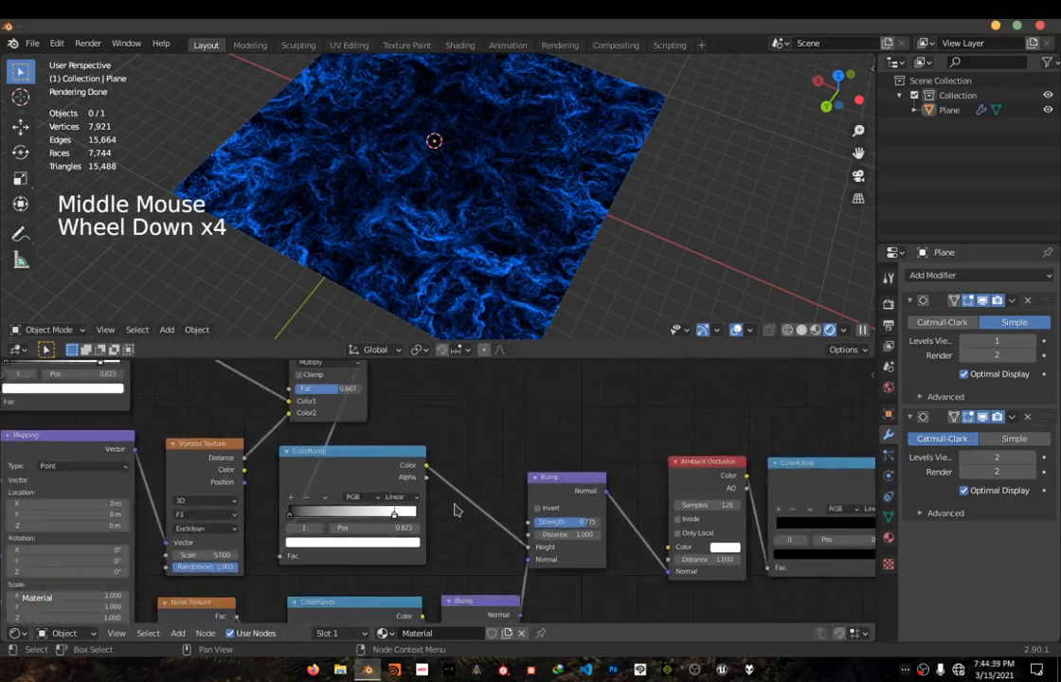
# - Insert a Math node between the Invert and Emission nodes and set its operation to Multiply
pyautogui.moveTo(667, 529); pyautogui.dragTo(406, 524, button='middle')
pyautogui.moveTo(549, 513); pyautogui.dragTo(404, 508, button='middle')
pyautogui.scroll(5, 405, 508)
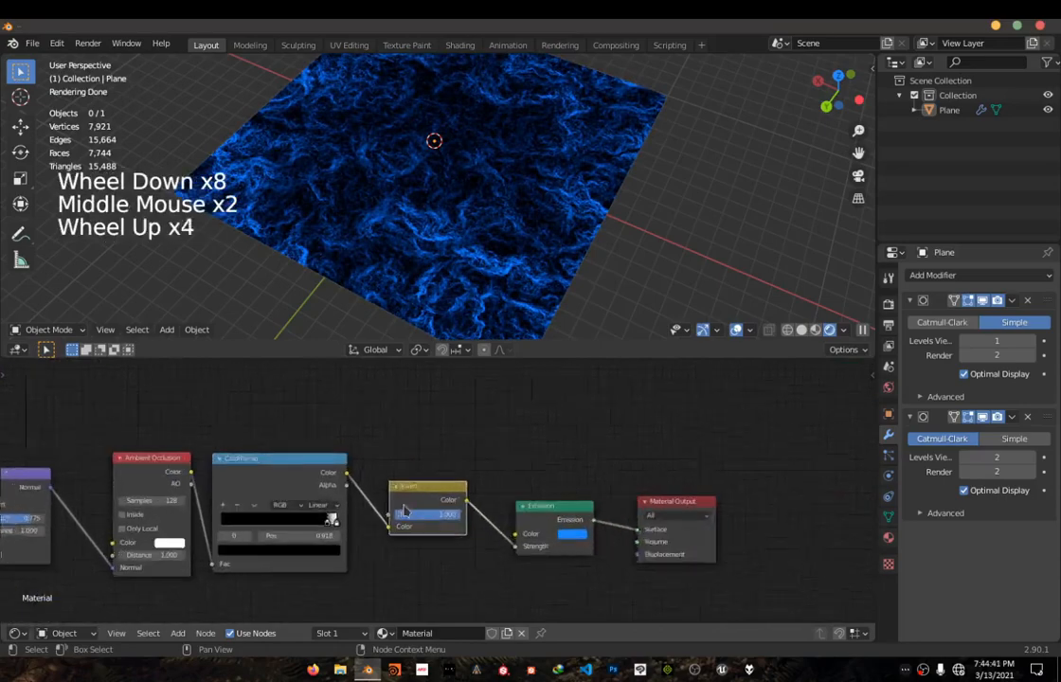
pyautogui.scroll(3, 529, 270)
pyautogui.keyDown('shift'); pyautogui.moveTo(528, 270); pyautogui.dragTo(535, 246, button='middle'); pyautogui.keyUp('shift')
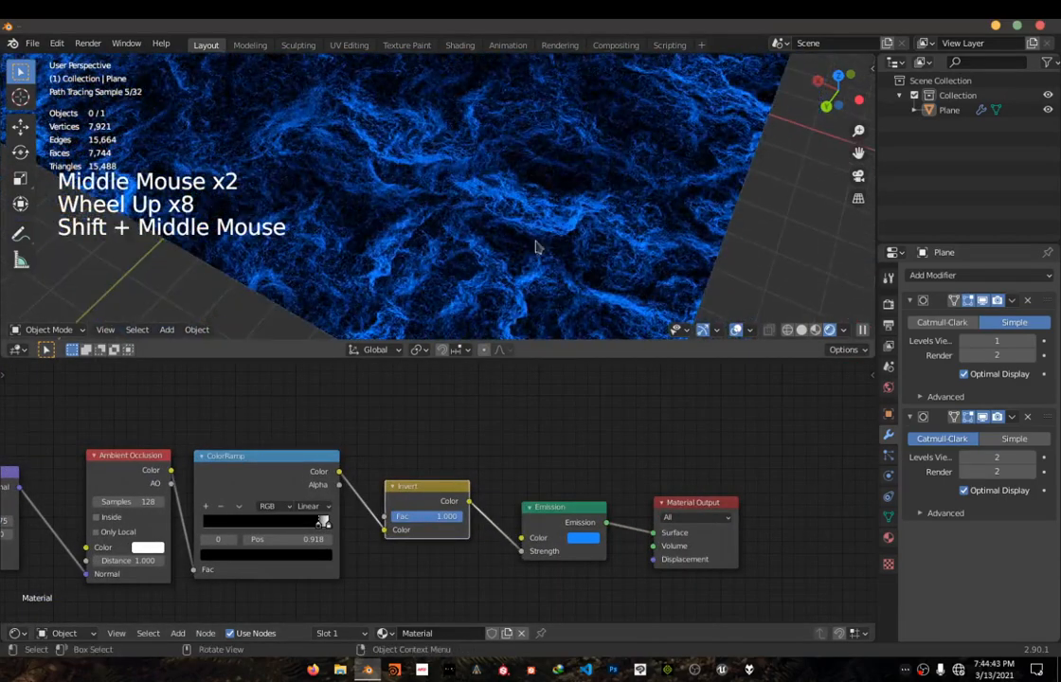
pyautogui.hotkey('shift', 'a')
pyautogui.click(502, 444)
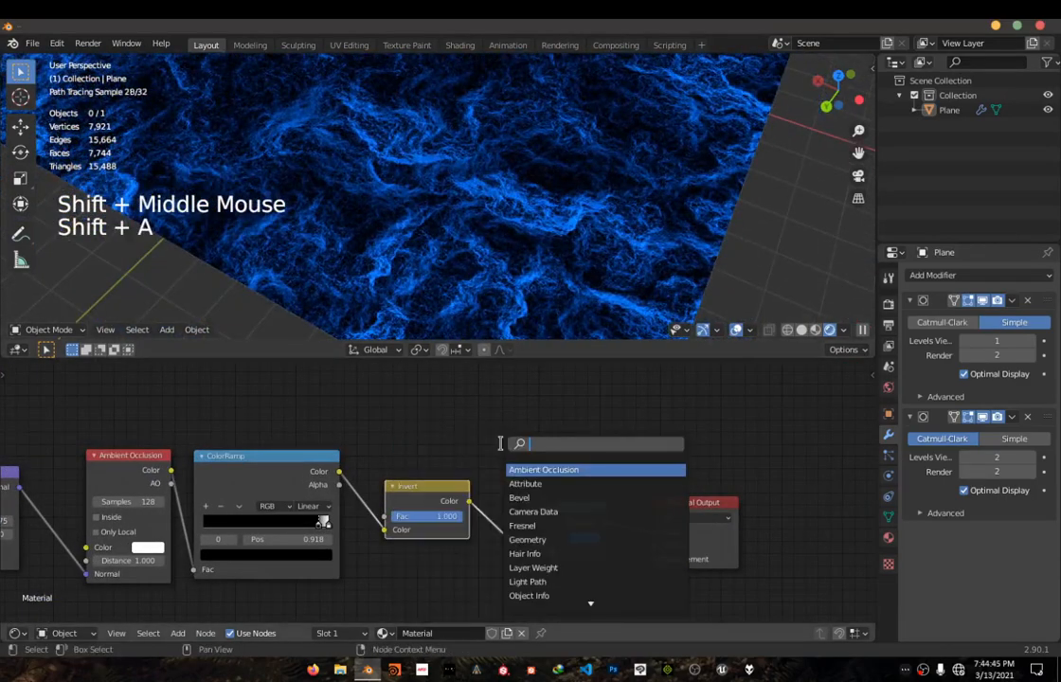
pyautogui.write('math')
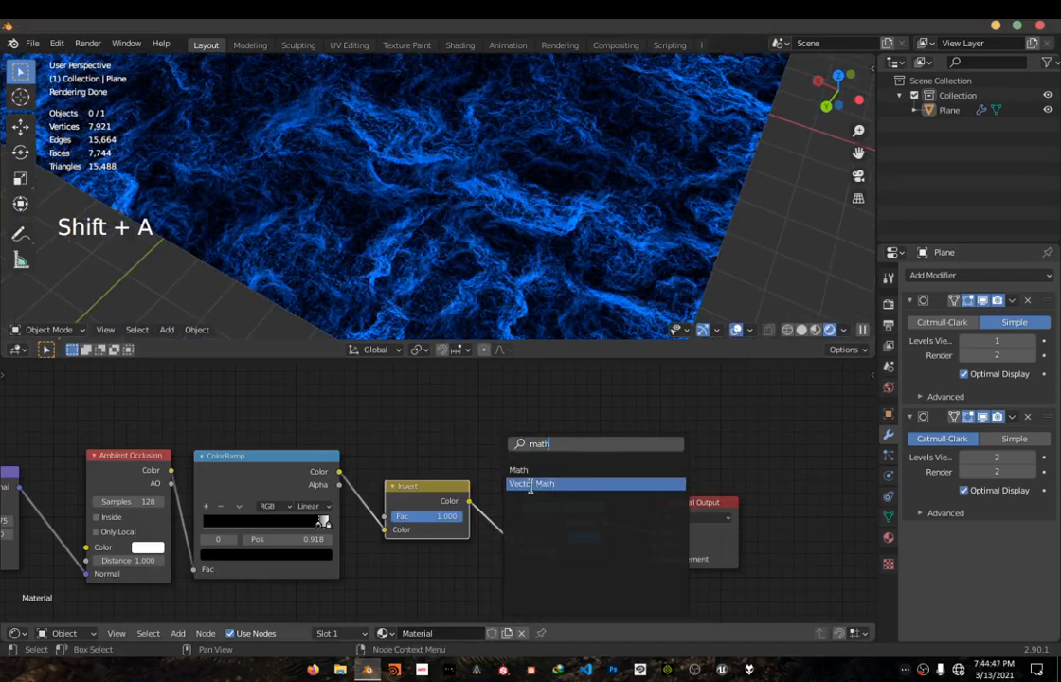
pyautogui.press('Return')
pyautogui.click(493, 514)
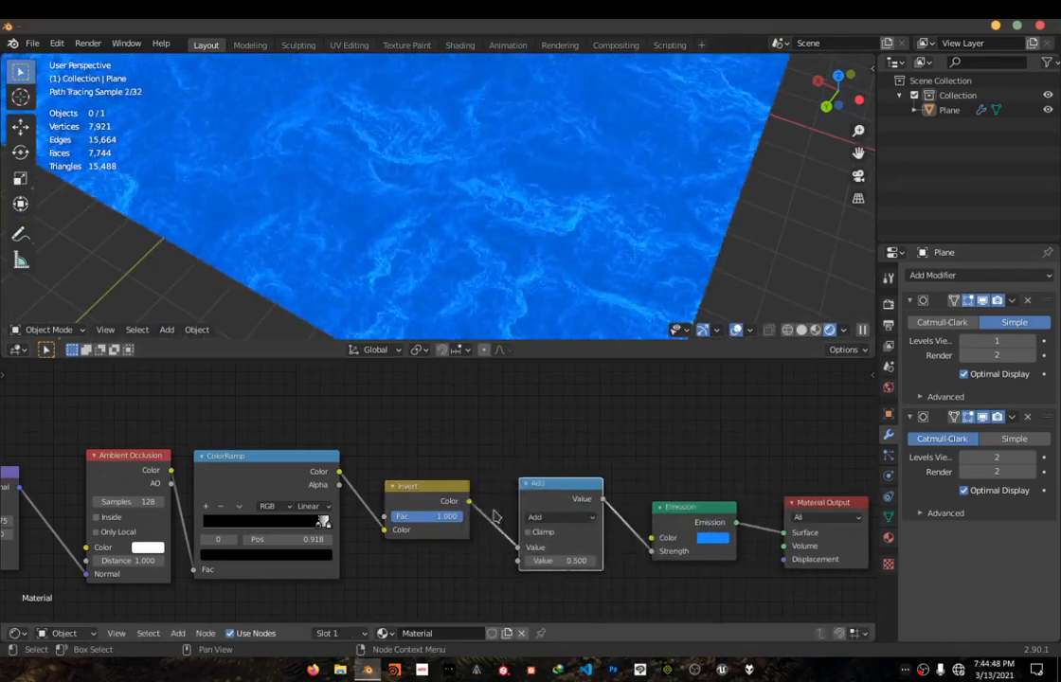
pyautogui.click(559, 517)
pyautogui.click(488, 345)
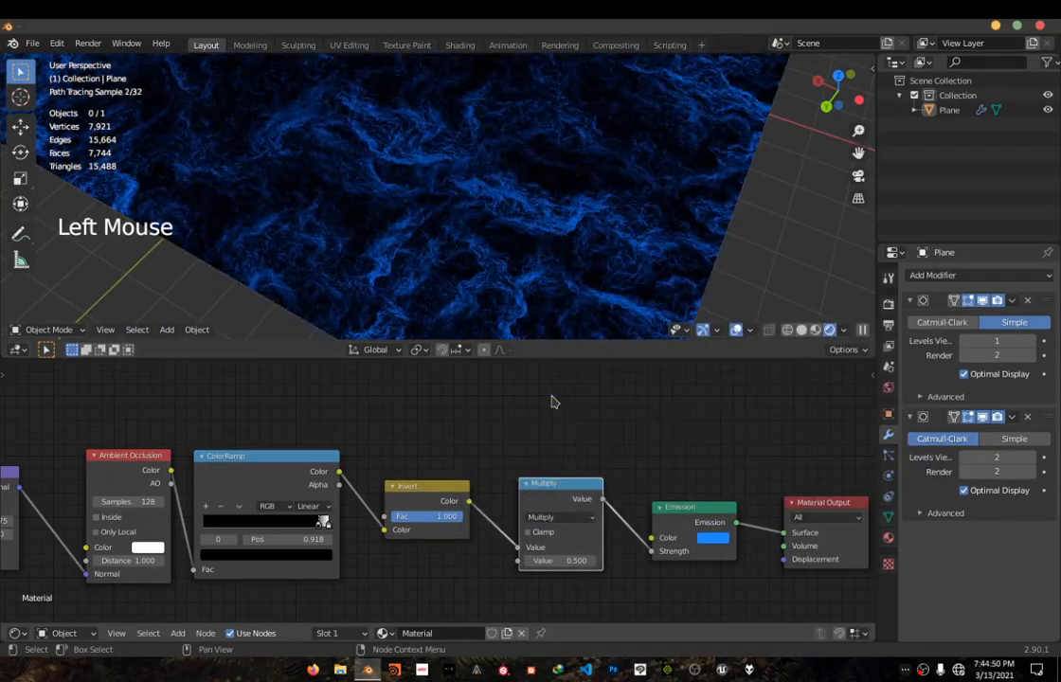
# - Set the second value of the Multiply node before Emission to 1.5
pyautogui.doubleClick(565, 561)
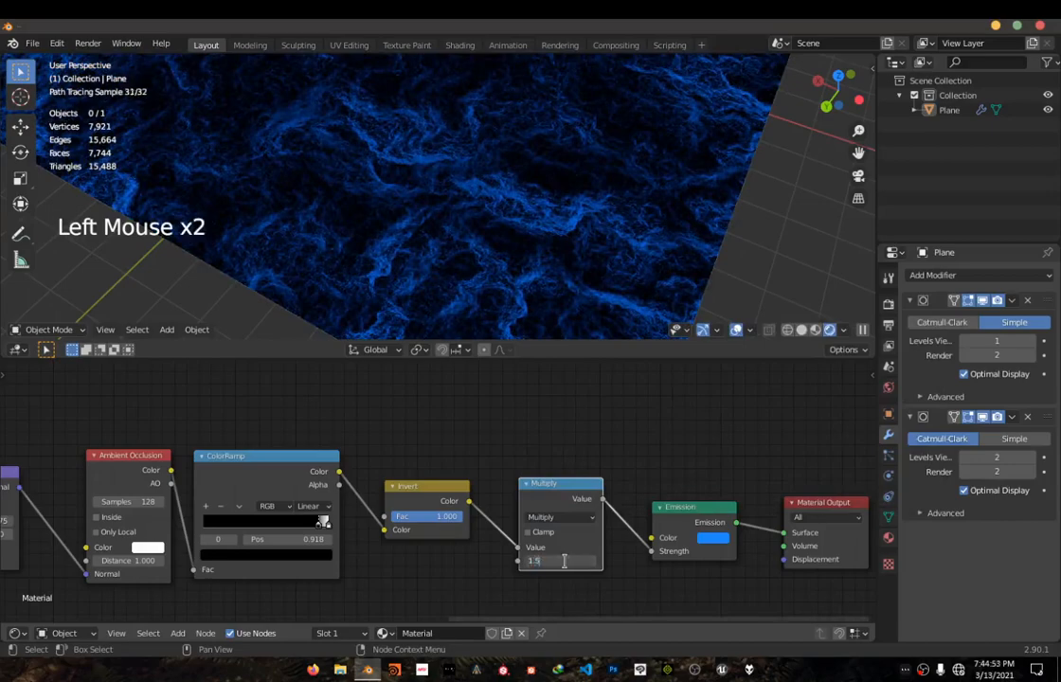
pyautogui.write('1.5')
pyautogui.press('Return')
pyautogui.scroll(-2, 457, 196)
pyautogui.scroll(2, 450, 206)
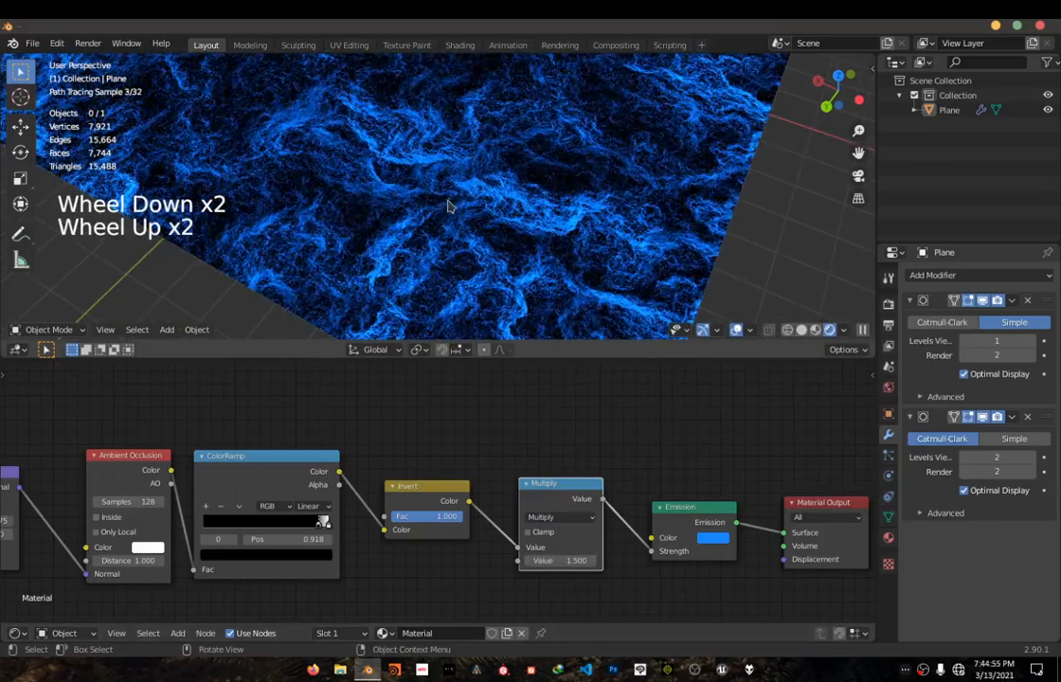
# - Try a value of 5.3 on the Multiply node before Emission, then set it back to 1.5
pyautogui.click(577, 559)
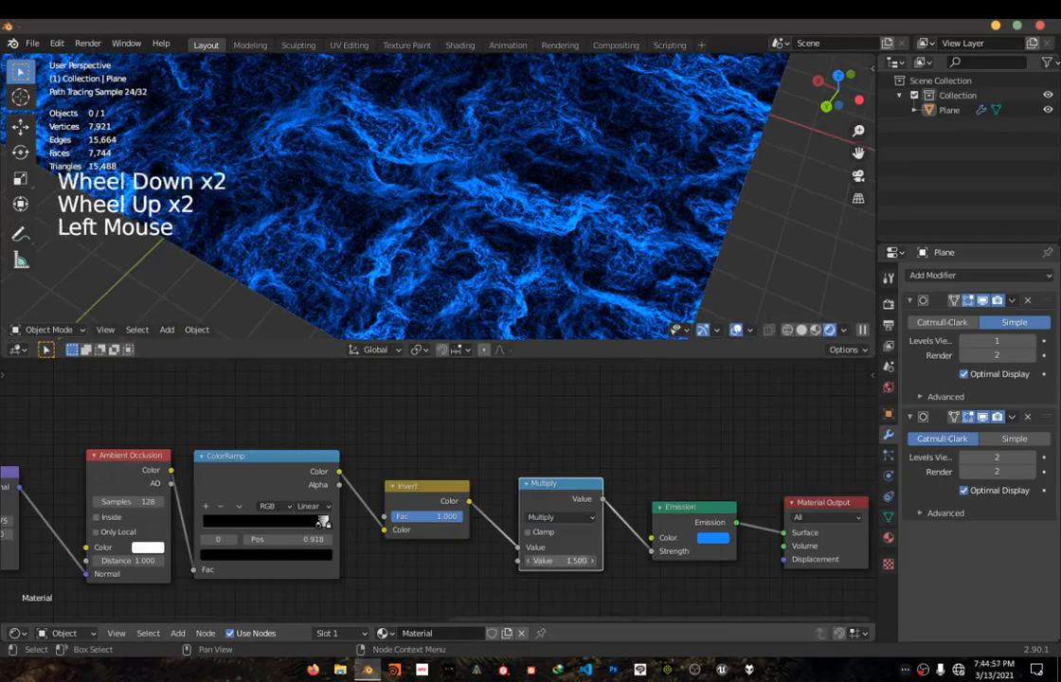
pyautogui.moveTo(577, 560); pyautogui.dragTo(625, 559)
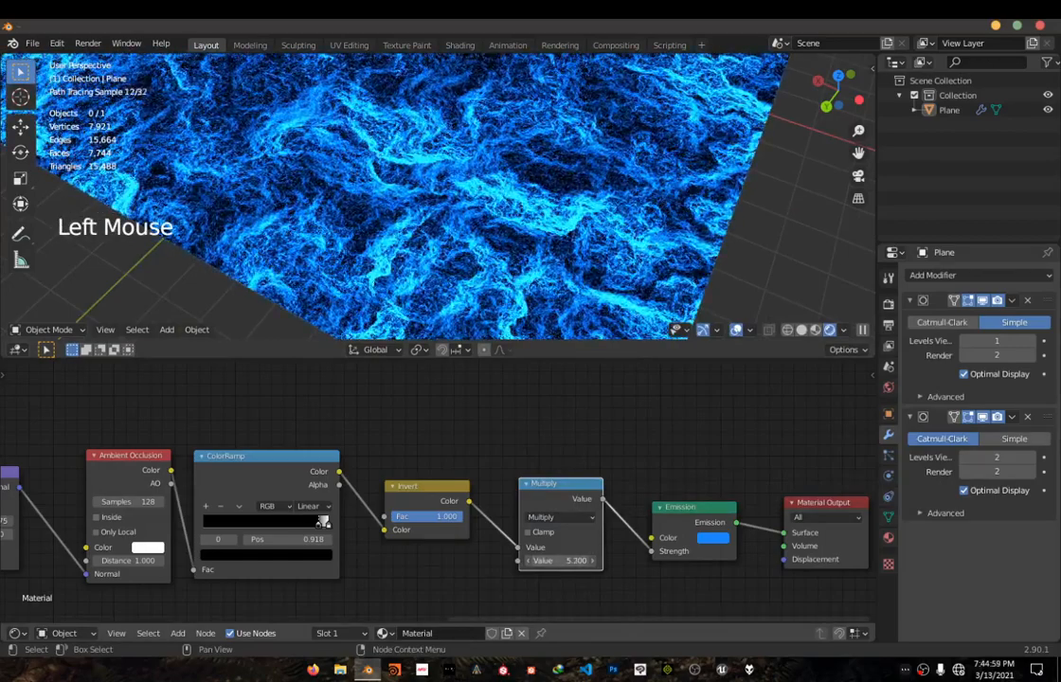
pyautogui.doubleClick(567, 560)
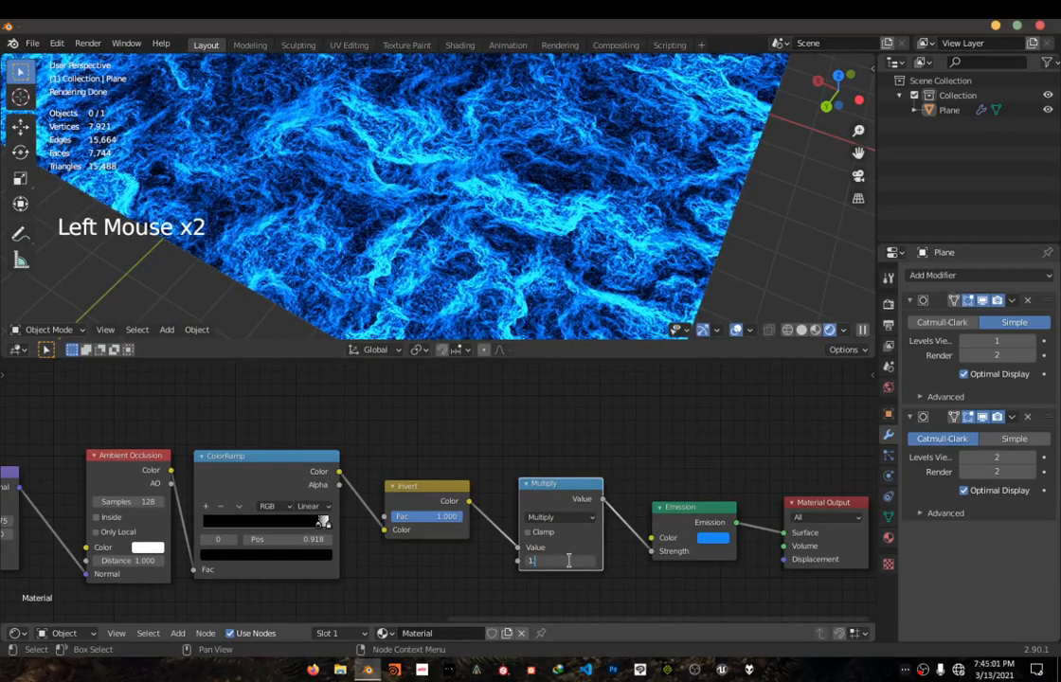
pyautogui.write('1.5')
pyautogui.press('Return')
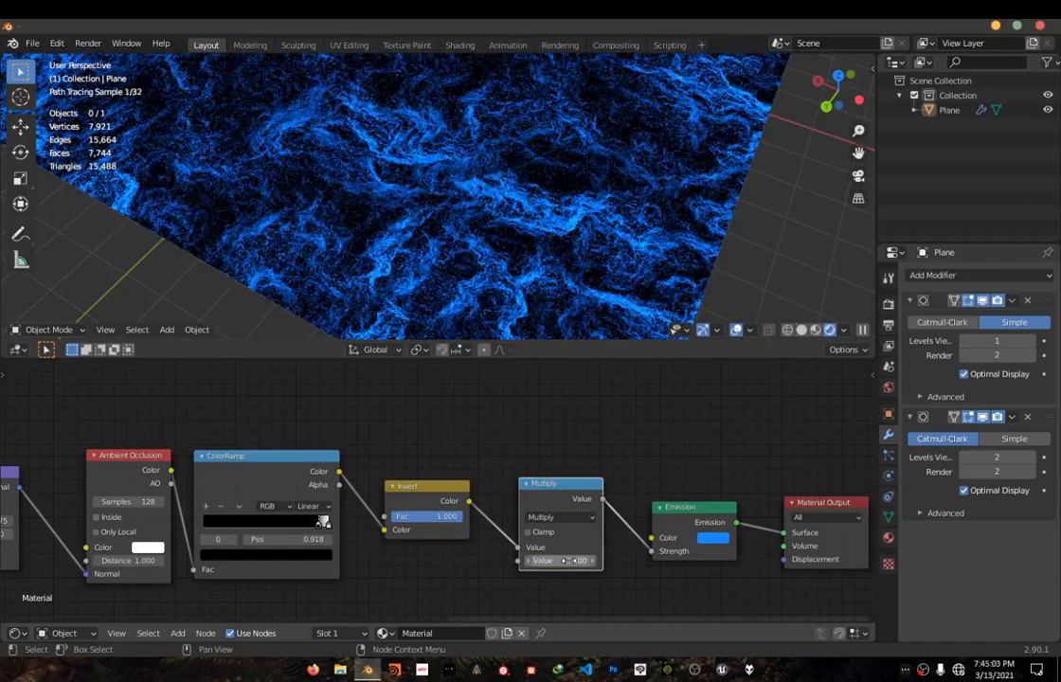
# - Examine the glow across the whole plane and review the material's full node chain
pyautogui.scroll(-3, 407, 265)
pyautogui.moveTo(405, 194); pyautogui.dragTo(567, 173, button='middle')
pyautogui.keyDown('shift'); pyautogui.moveTo(472, 154); pyautogui.dragTo(451, 240, button='middle'); pyautogui.keyUp('shift')
pyautogui.scroll(-4, 372, 519)
pyautogui.moveTo(398, 508); pyautogui.dragTo(726, 528, button='middle')
pyautogui.scroll(-2, 530, 505)
pyautogui.moveTo(840, 420); pyautogui.dragTo(701, 419, button='middle')
pyautogui.scroll(-3, 654, 485)
pyautogui.scroll(-1, 652, 485)
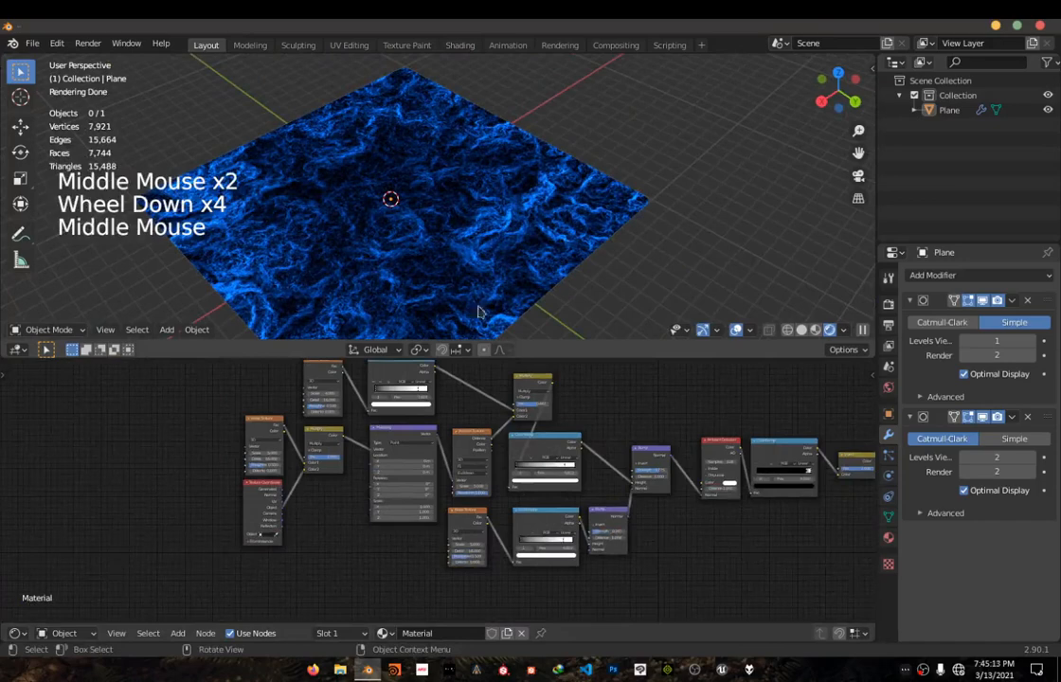
# - Set the Detail to 2 on the Noise Texture that feeds the Multiply node before Mapping
pyautogui.scroll(1, 388, 427)
pyautogui.moveTo(388, 426); pyautogui.dragTo(549, 484, button='middle')
pyautogui.scroll(5, 551, 484)
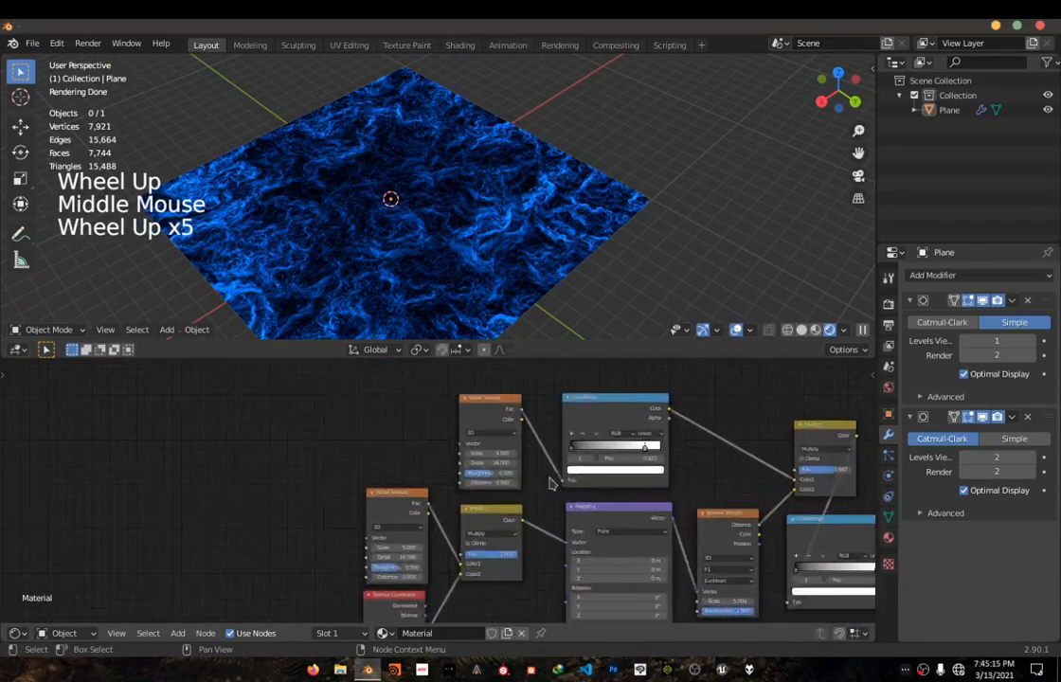
pyautogui.scroll(7, 551, 484)
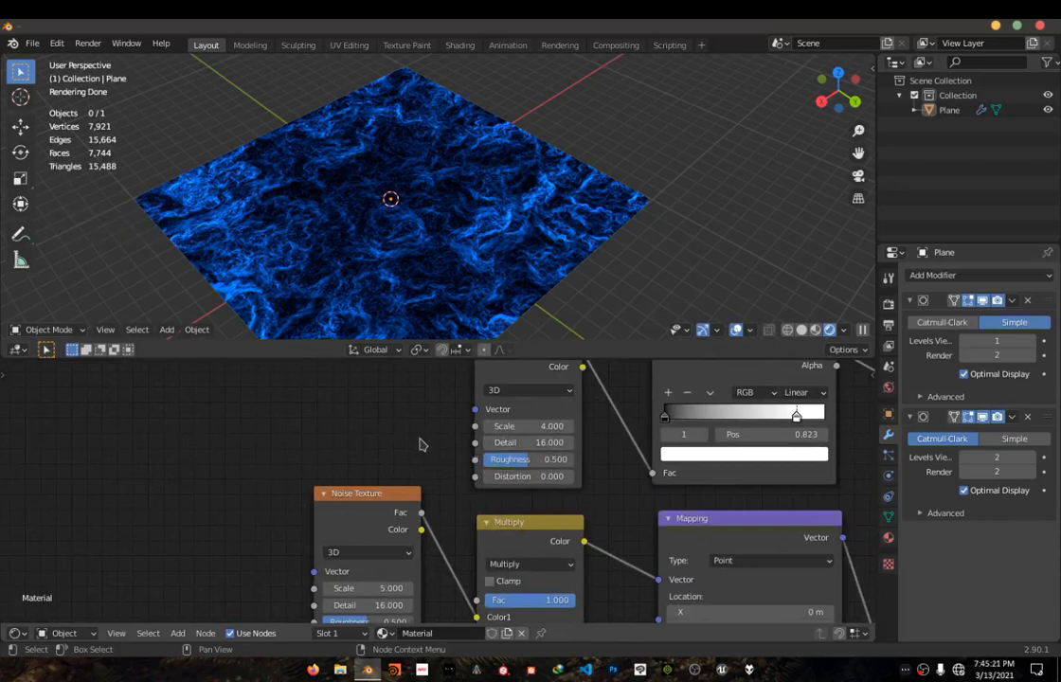
pyautogui.moveTo(480, 502); pyautogui.dragTo(469, 449, button='middle')
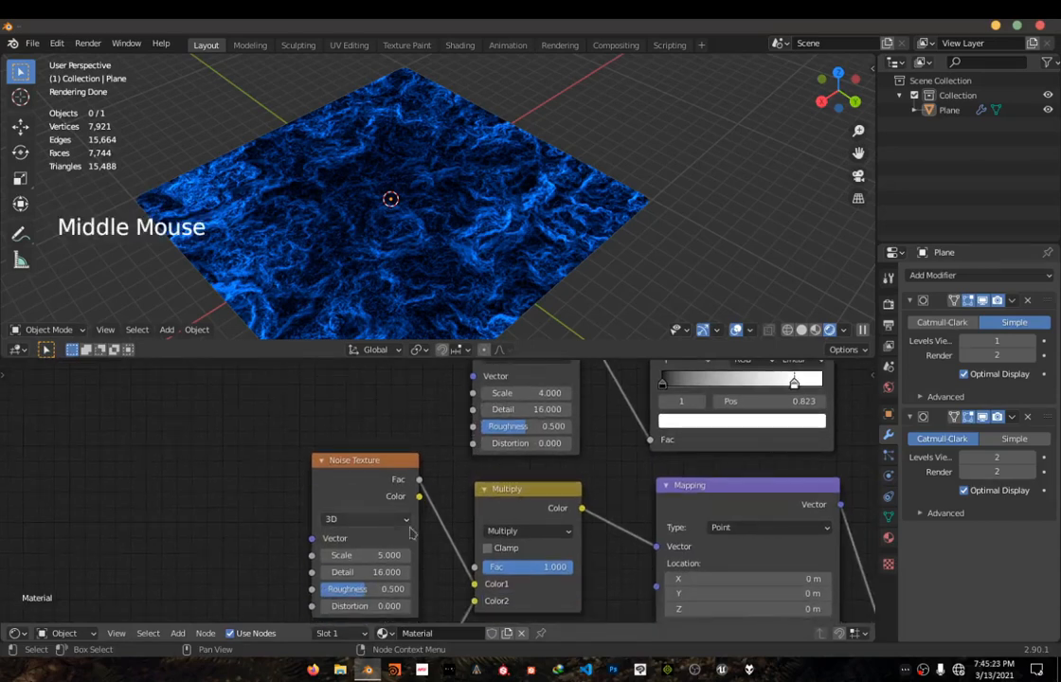
pyautogui.click(365, 572)
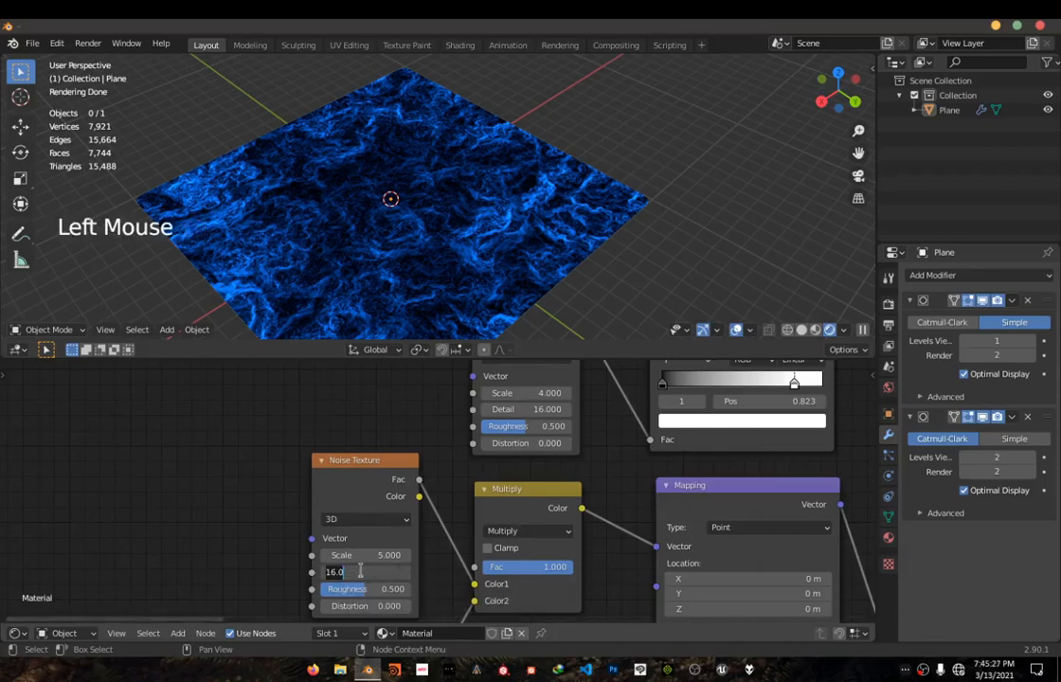
pyautogui.write('2')
pyautogui.press('Return')
# - Set the Detail of the upper Noise Texture, which feeds the ColorRamp, to 2
pyautogui.moveTo(309, 262)
pyautogui.mouseDown(button='middle')
pyautogui.moveTo(333, 252)
pyautogui.moveTo(324, 248)
pyautogui.mouseUp(button='middle')
pyautogui.click(540, 410)
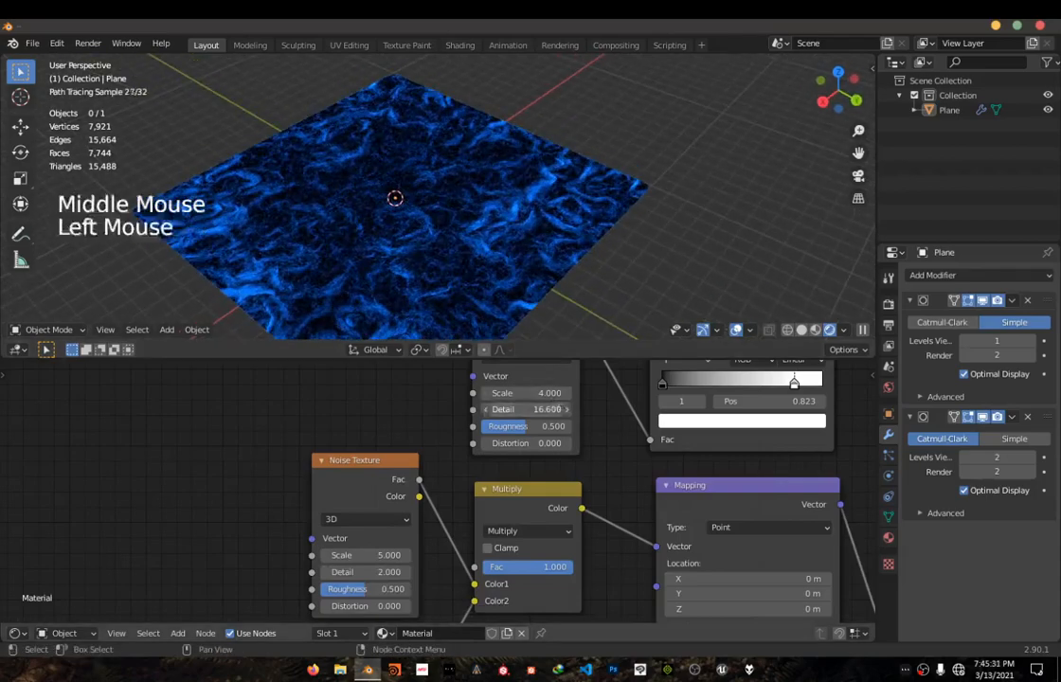
pyautogui.write('2')
pyautogui.press('Return')
pyautogui.moveTo(484, 272); pyautogui.dragTo(484, 268, button='middle')
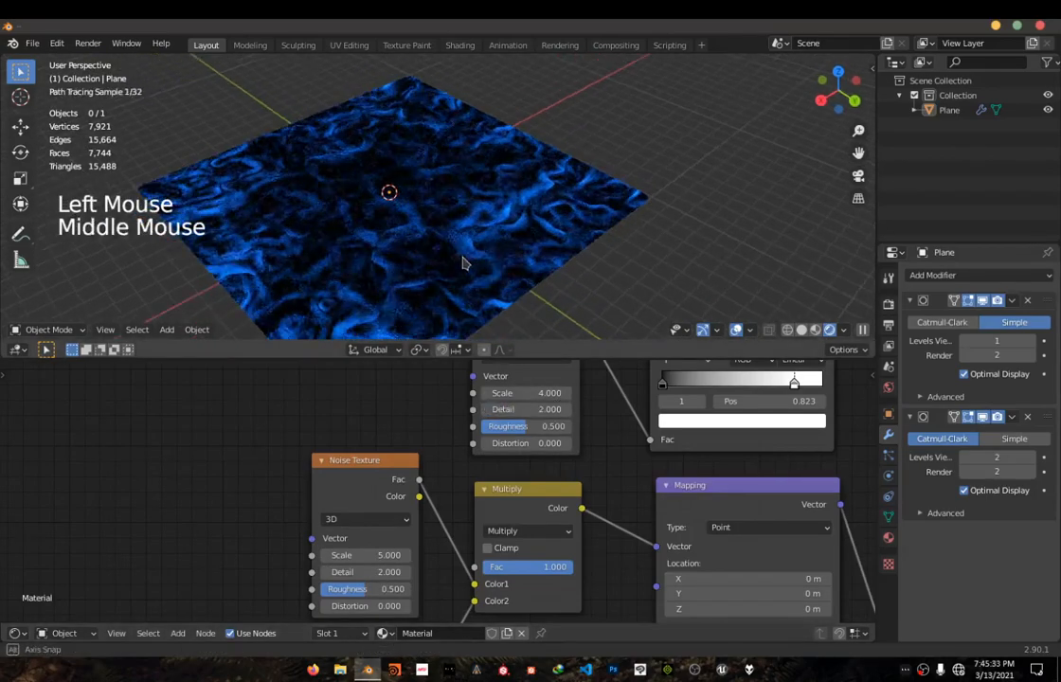
# - Inspect the plane's smoother glow pattern up close, then set the Detail of both Noise Textures to 16
pyautogui.scroll(4, 484, 268)
pyautogui.moveTo(595, 266); pyautogui.dragTo(557, 236, button='middle')
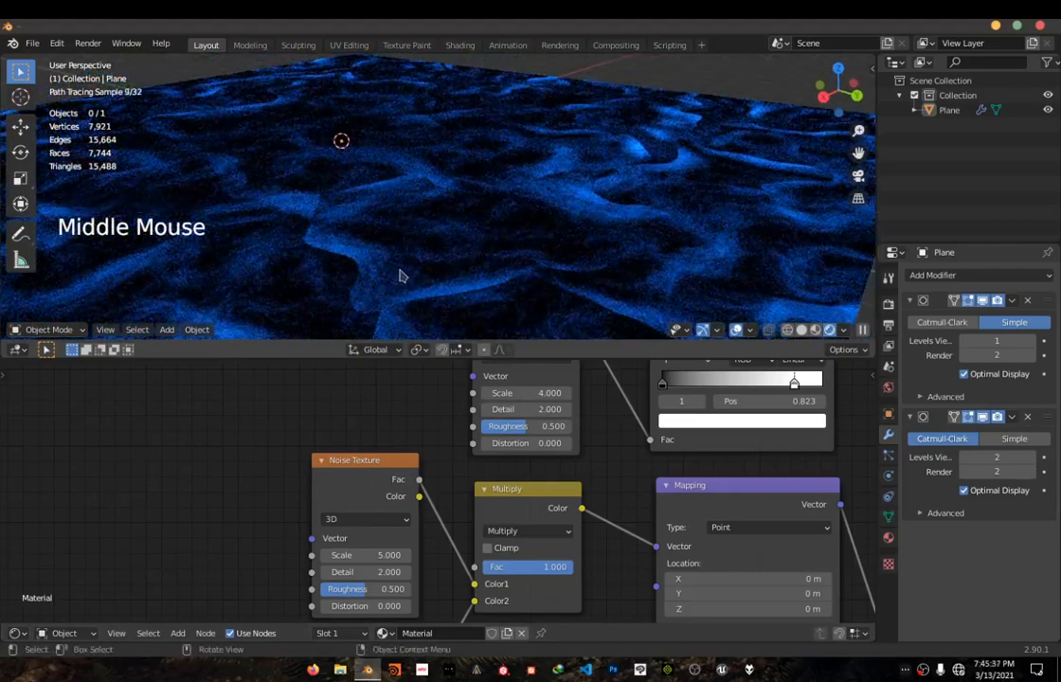
pyautogui.scroll(-2, 393, 275)
pyautogui.moveTo(393, 275); pyautogui.dragTo(457, 244, button='middle')
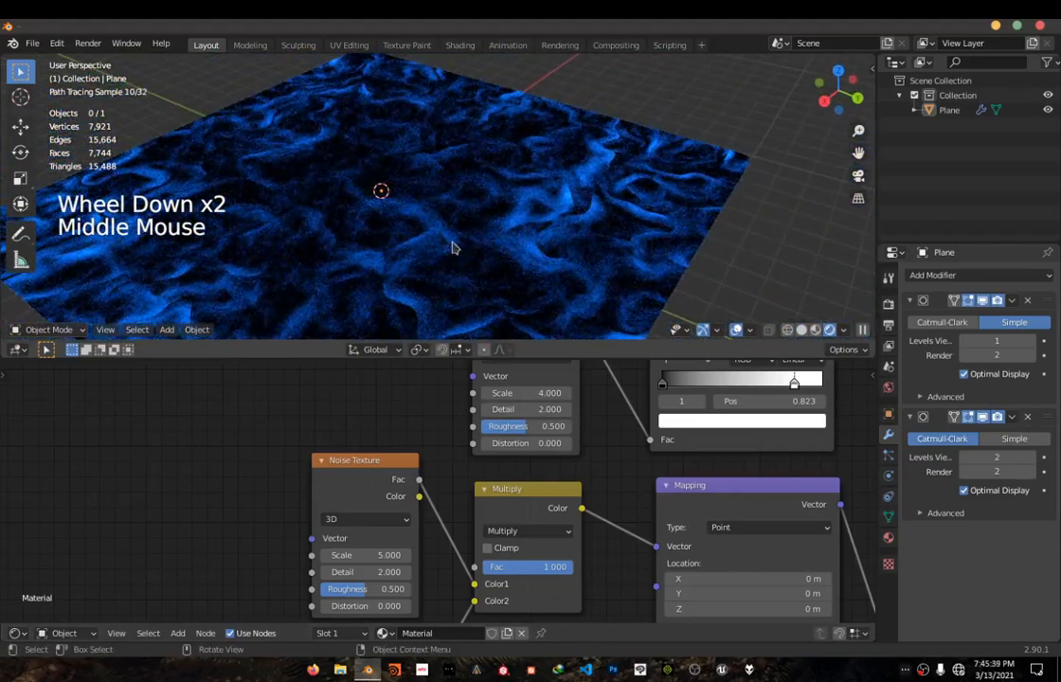
pyautogui.scroll(-7, 626, 469)
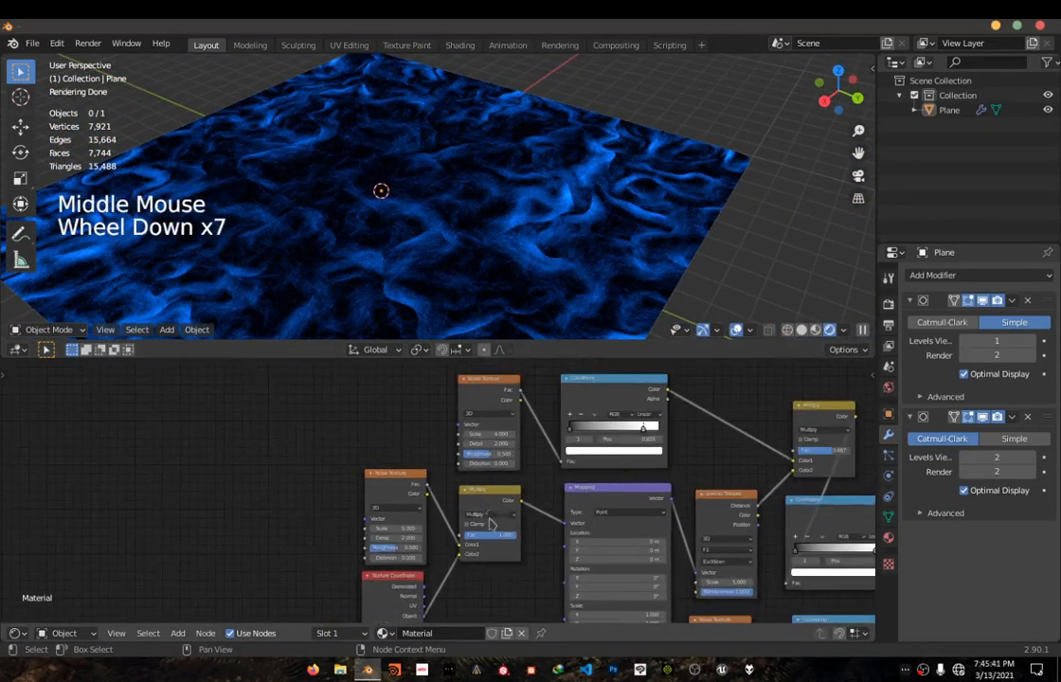
pyautogui.click(483, 441)
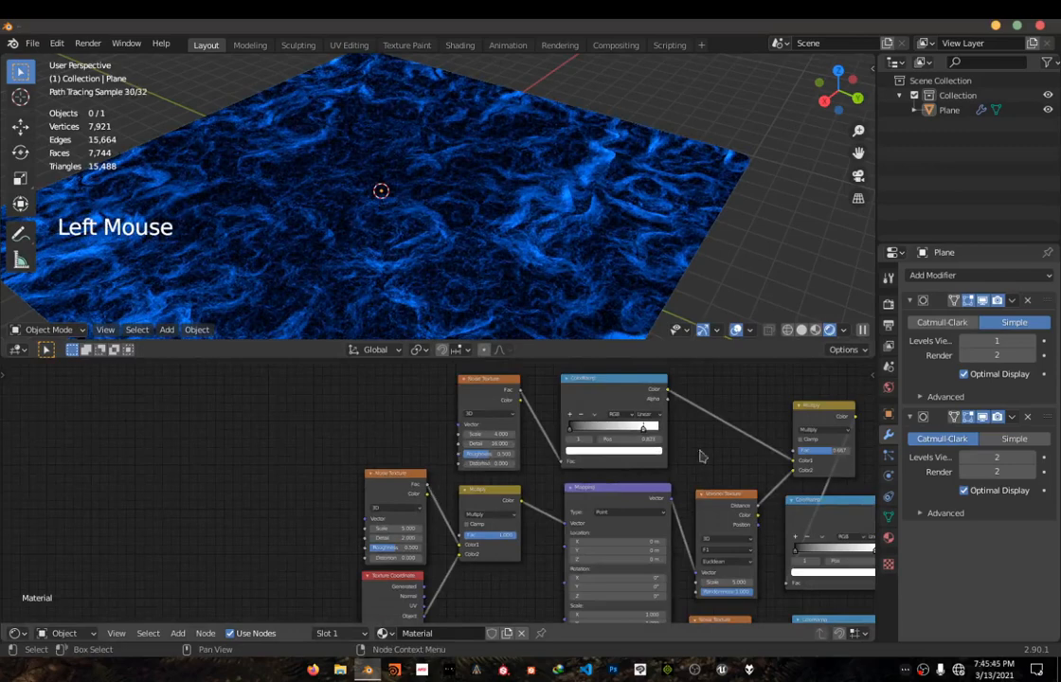
pyautogui.moveTo(389, 536); pyautogui.dragTo(426, 536)
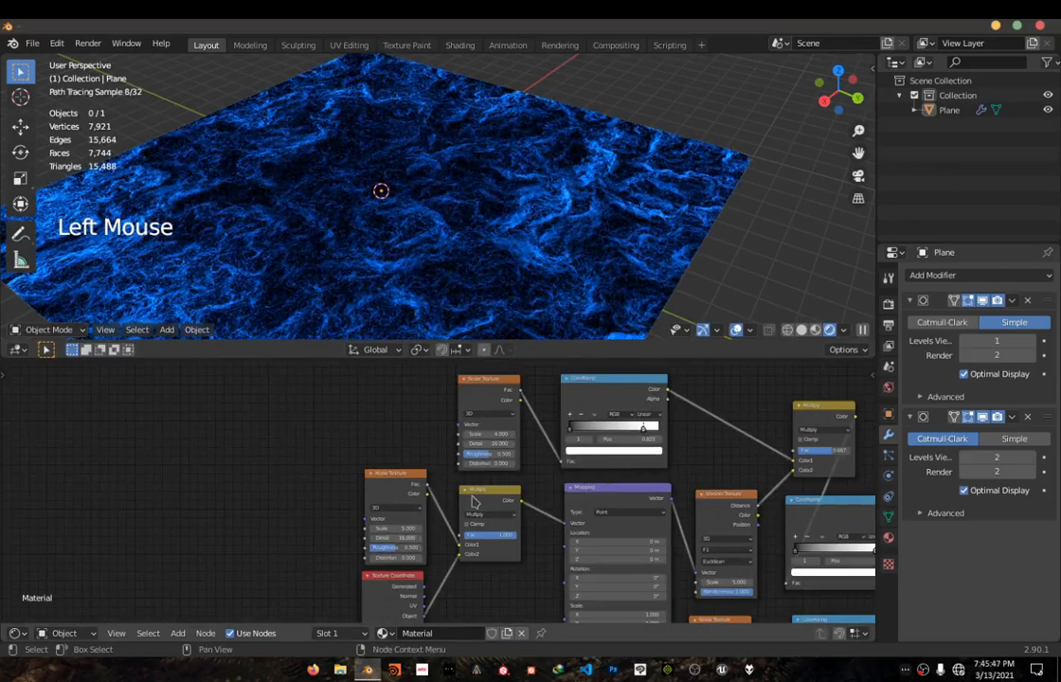
# - Try Roughness values of 0.608 and 0.567 on the Noise Texture that feeds the Multiply node before Mapping
pyautogui.scroll(10, 557, 470)
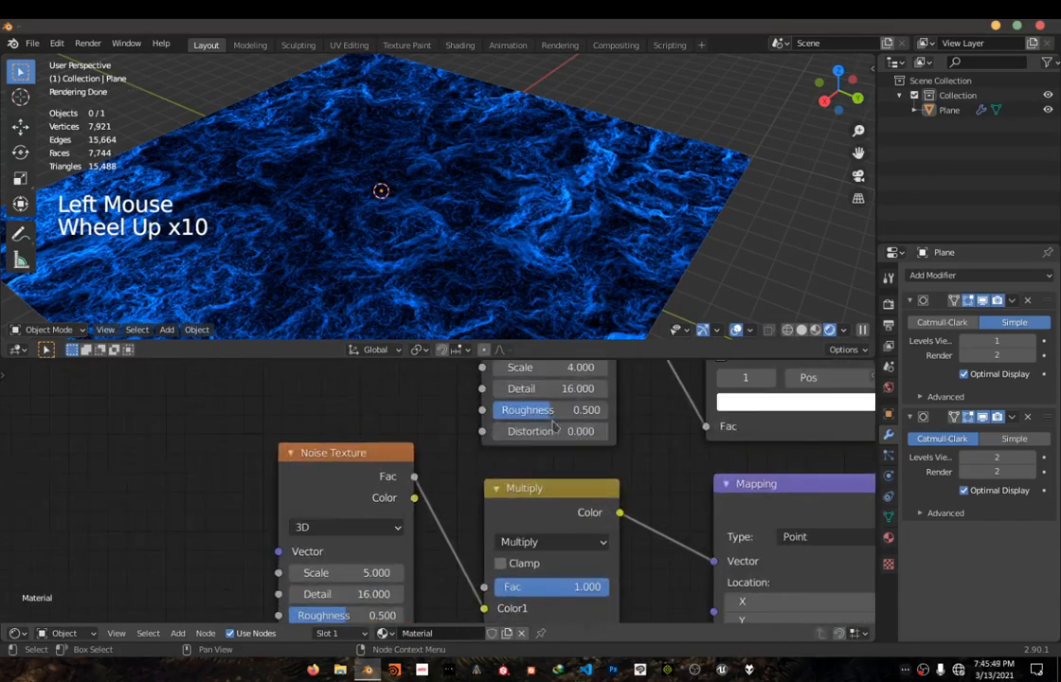
pyautogui.moveTo(485, 502); pyautogui.dragTo(498, 468, button='middle')
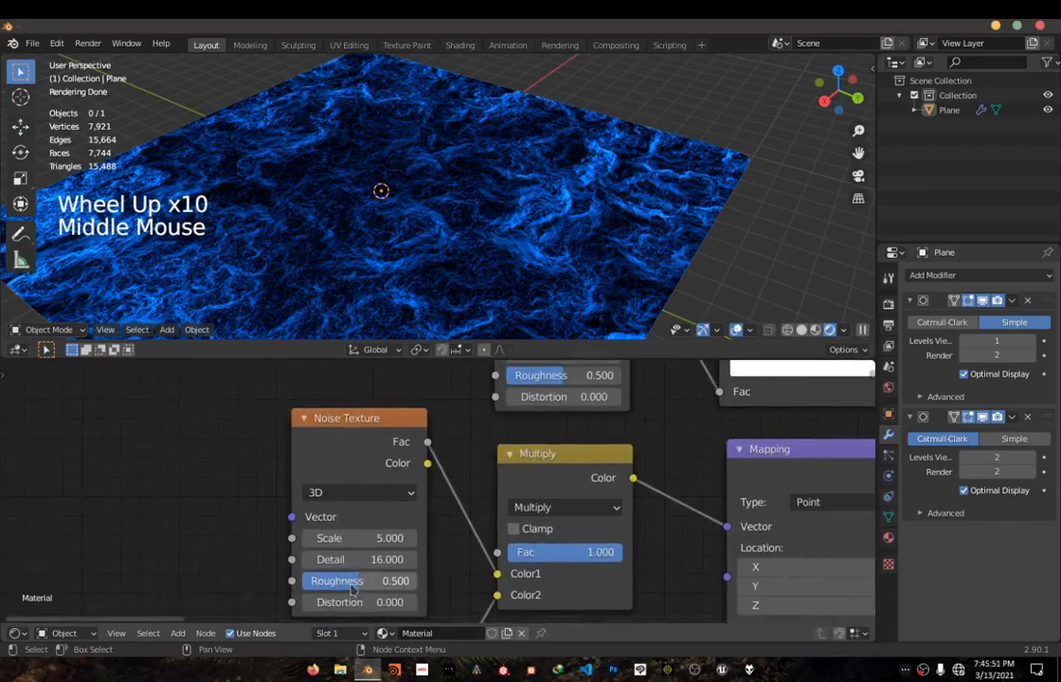
pyautogui.moveTo(352, 589)
pyautogui.mouseDown()
pyautogui.moveTo(413, 589)
pyautogui.moveTo(348, 589)
pyautogui.moveTo(413, 590)
pyautogui.moveTo(363, 589)
pyautogui.mouseUp()
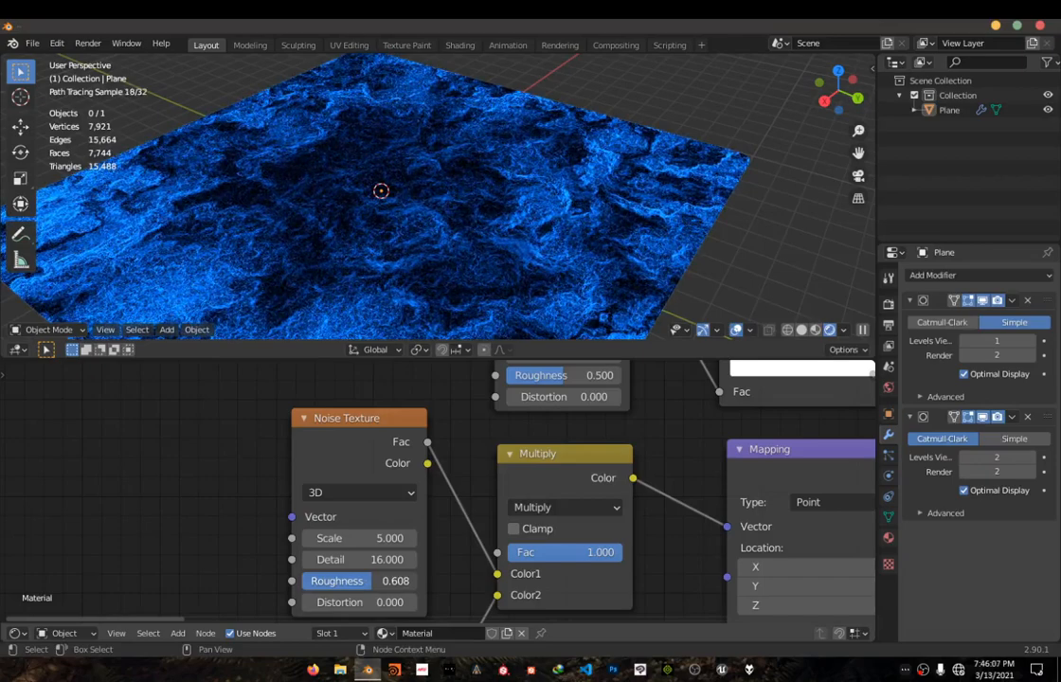
pyautogui.scroll(-2, 390, 219)
pyautogui.moveTo(392, 216); pyautogui.dragTo(545, 243, button='middle')
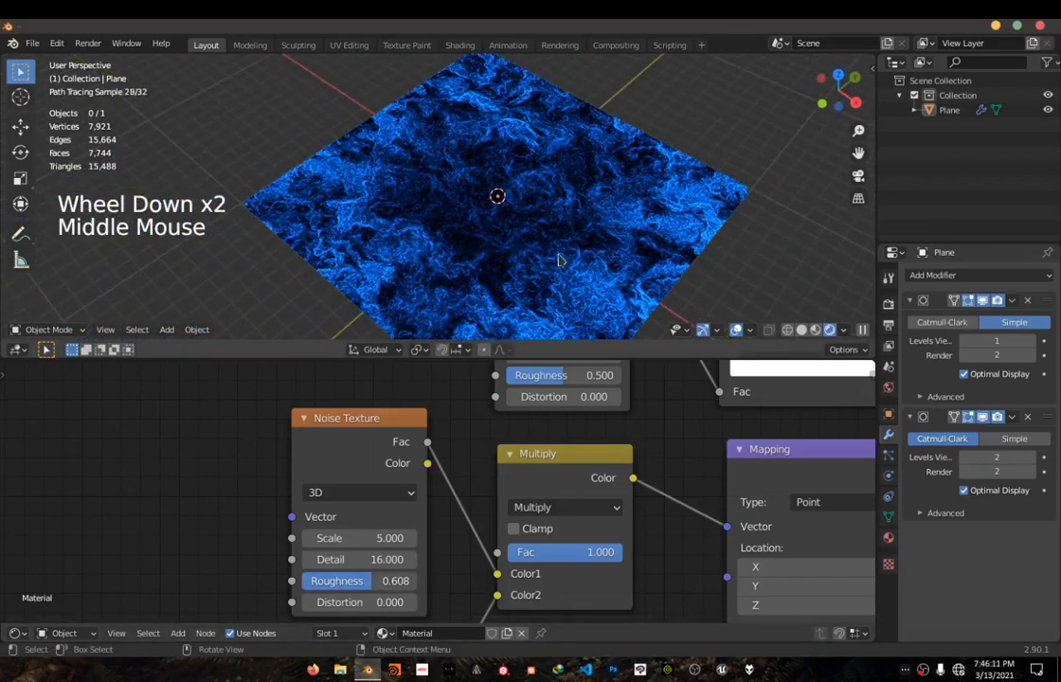
pyautogui.moveTo(368, 581); pyautogui.dragTo(370, 587)
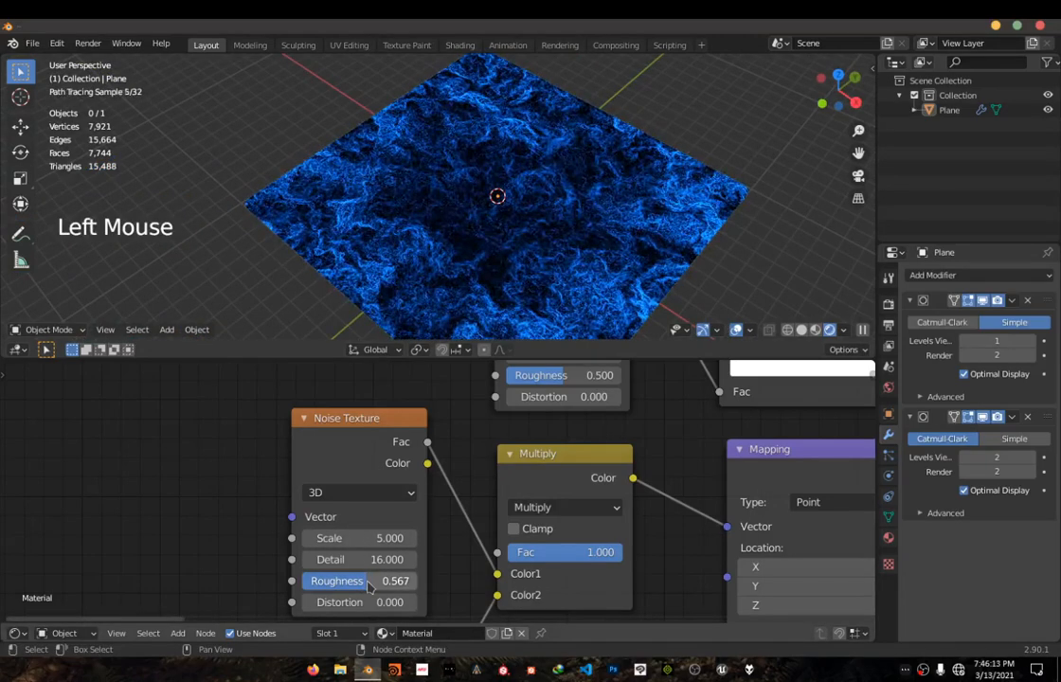
# - Set the Roughness to 0.55 on the Noise Texture that feeds the Multiply node before Mapping
pyautogui.doubleClick(366, 581)
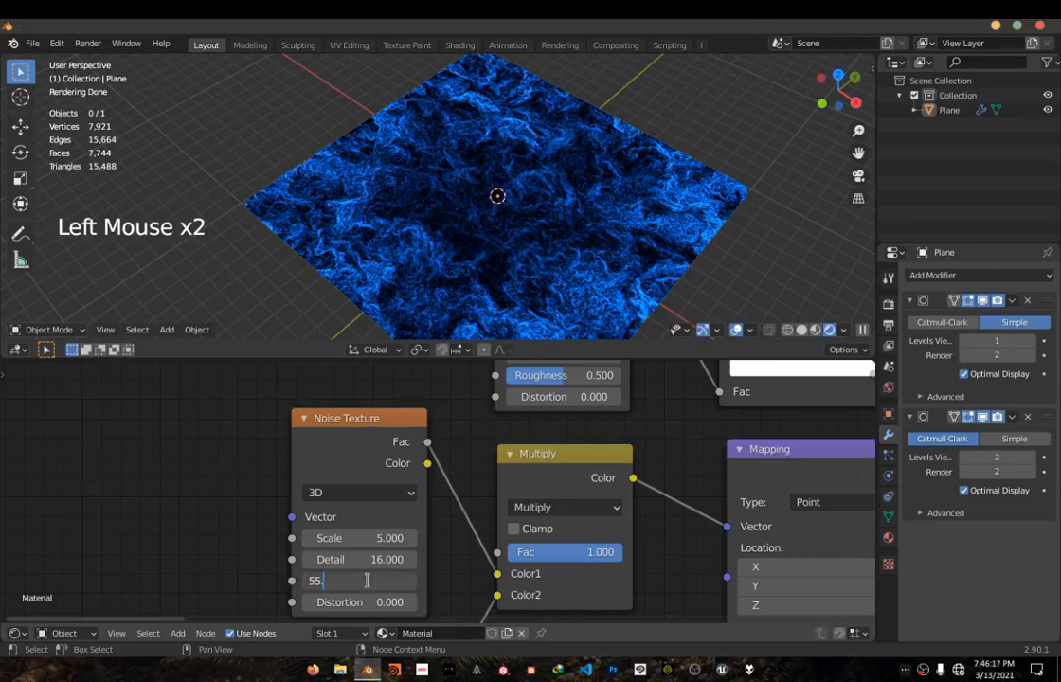
pyautogui.write('55')
pyautogui.press('BackSpace')
pyautogui.press('BackSpace')
pyautogui.write('.5')
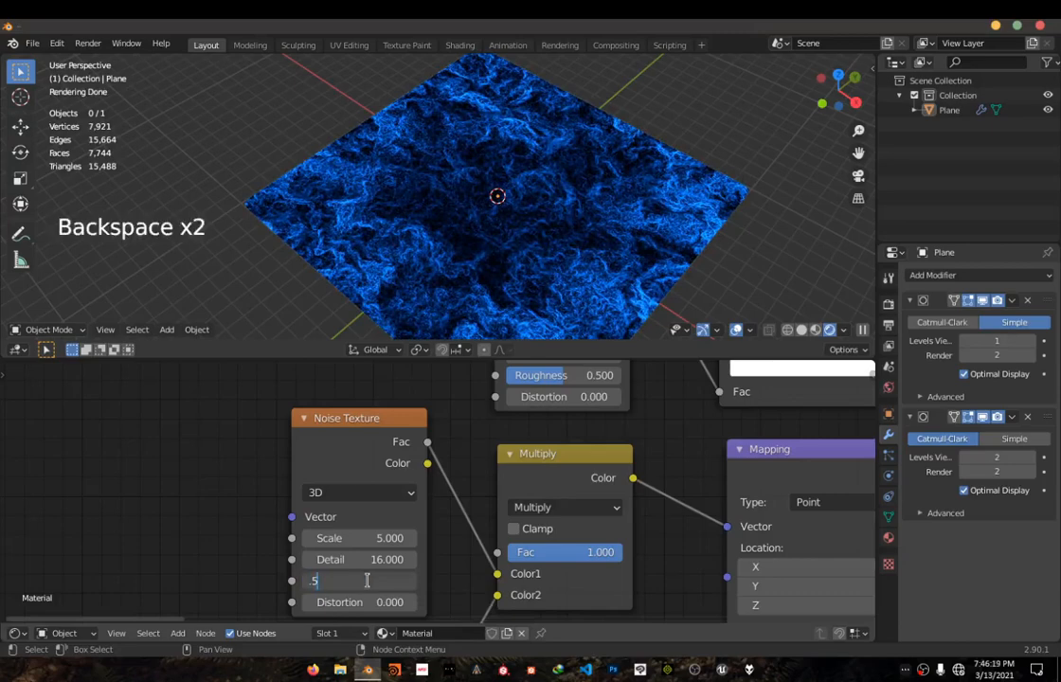
pyautogui.write('50')
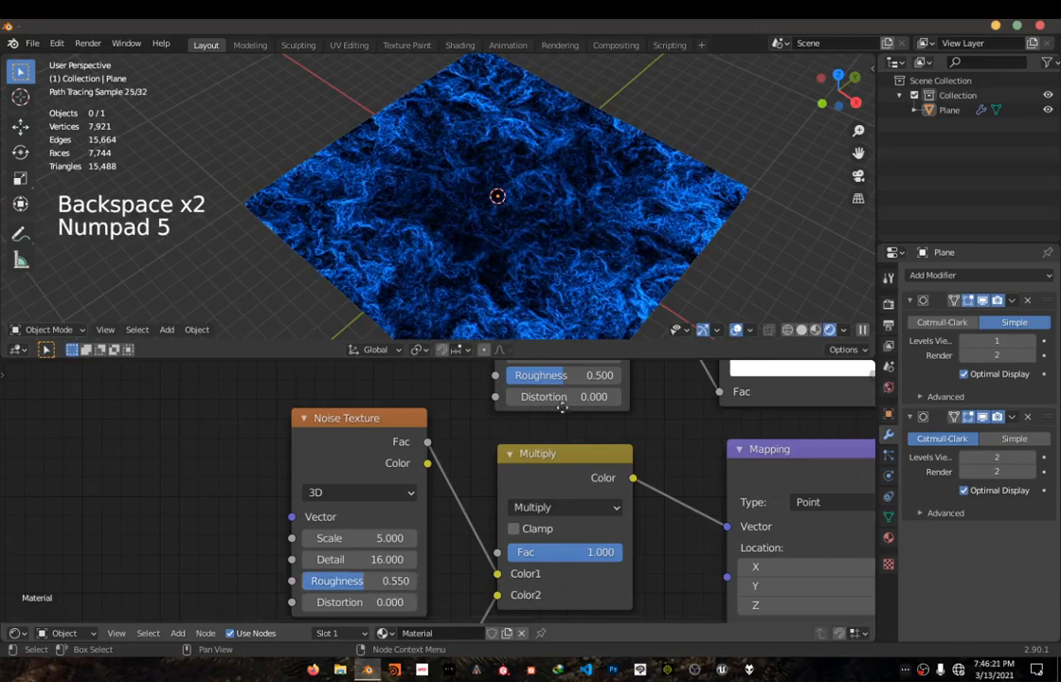
# - Try a Roughness of 0.55 on the upper Noise Texture that feeds the ColorRamp, then set it back to 0.5
pyautogui.moveTo(562, 406); pyautogui.dragTo(476, 488, button='middle')
pyautogui.scroll(2, 476, 474)
pyautogui.moveTo(478, 464); pyautogui.dragTo(510, 464)
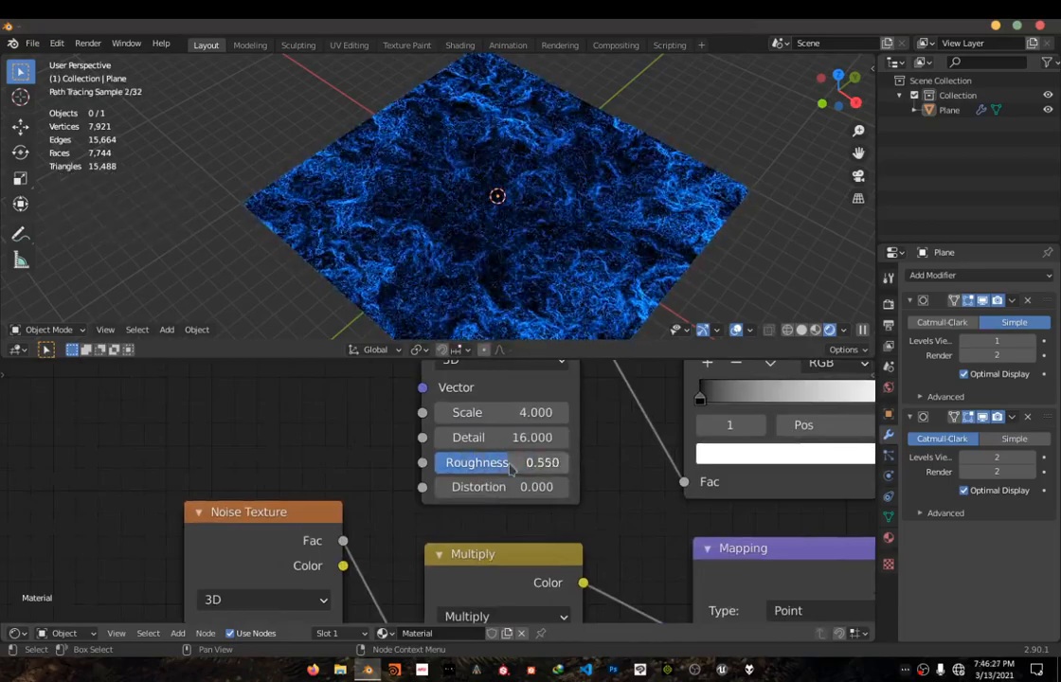
pyautogui.click(509, 462)
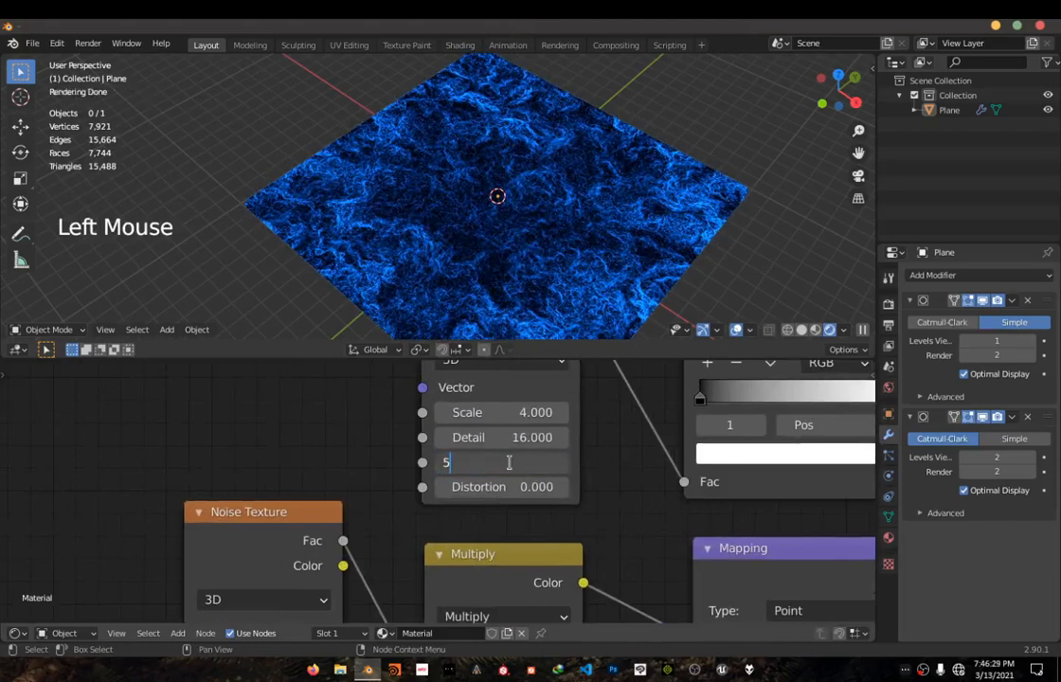
pyautogui.write('0.5')
pyautogui.press('Return')
pyautogui.scroll(-4, 514, 466)
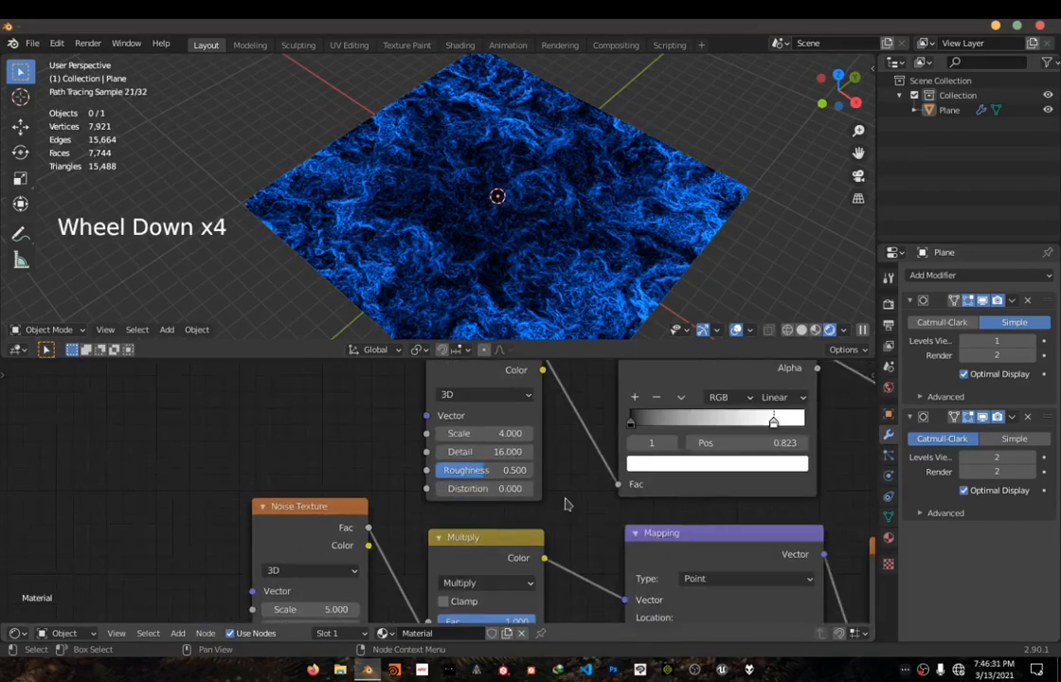
# - Set the Scale to 3.6 on the upper Noise Texture that feeds the ColorRamp
pyautogui.moveTo(566, 502); pyautogui.dragTo(426, 513, button='middle')
pyautogui.scroll(4, 426, 514)
pyautogui.scroll(-9, 426, 514)
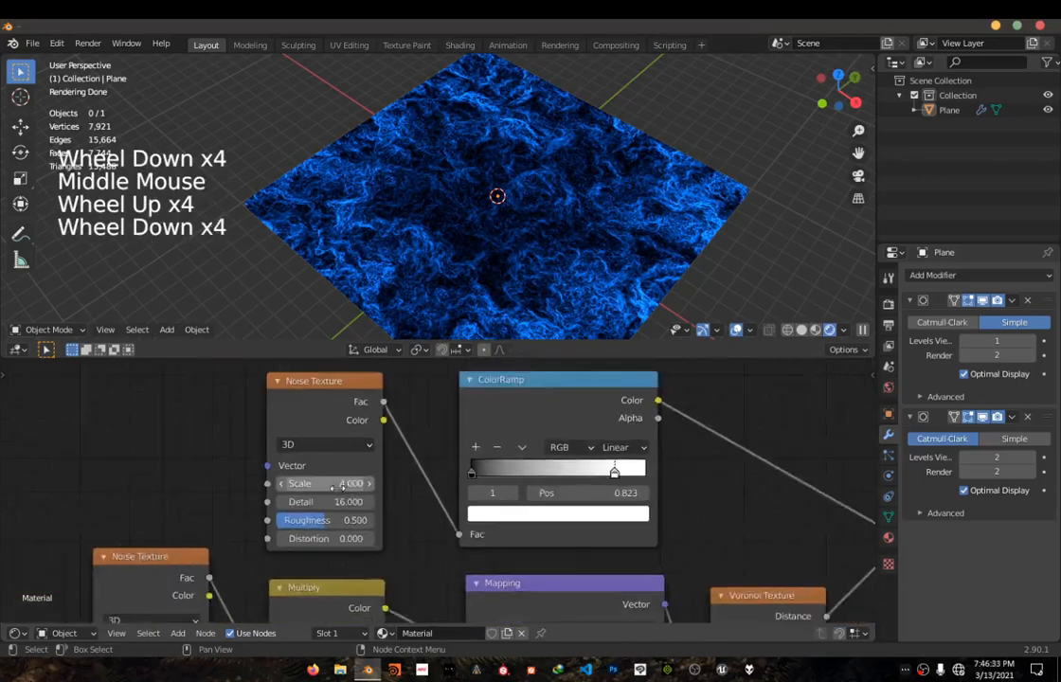
pyautogui.scroll(-6, 587, 555)
pyautogui.scroll(11, 551, 479)
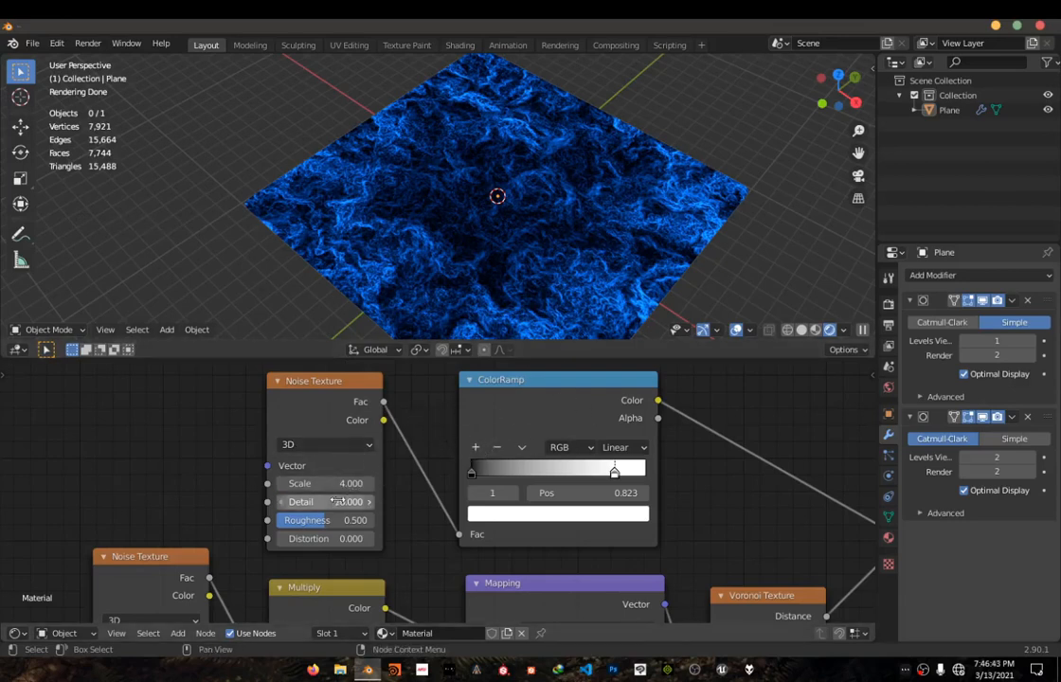
pyautogui.click(368, 484)
pyautogui.moveTo(334, 483)
pyautogui.mouseDown()
pyautogui.moveTo(370, 483)
pyautogui.moveTo(316, 483)
pyautogui.mouseUp()
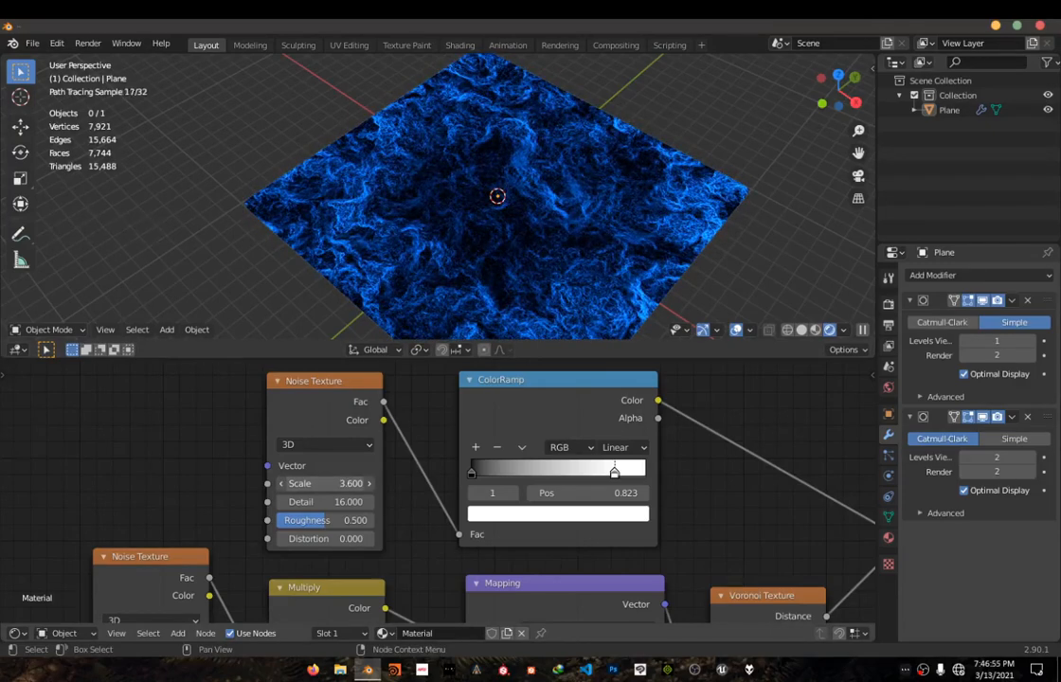
# - Switch the upper Noise Texture to 4D and move the node slightly up, clear of the Multiply node
pyautogui.click(322, 446)
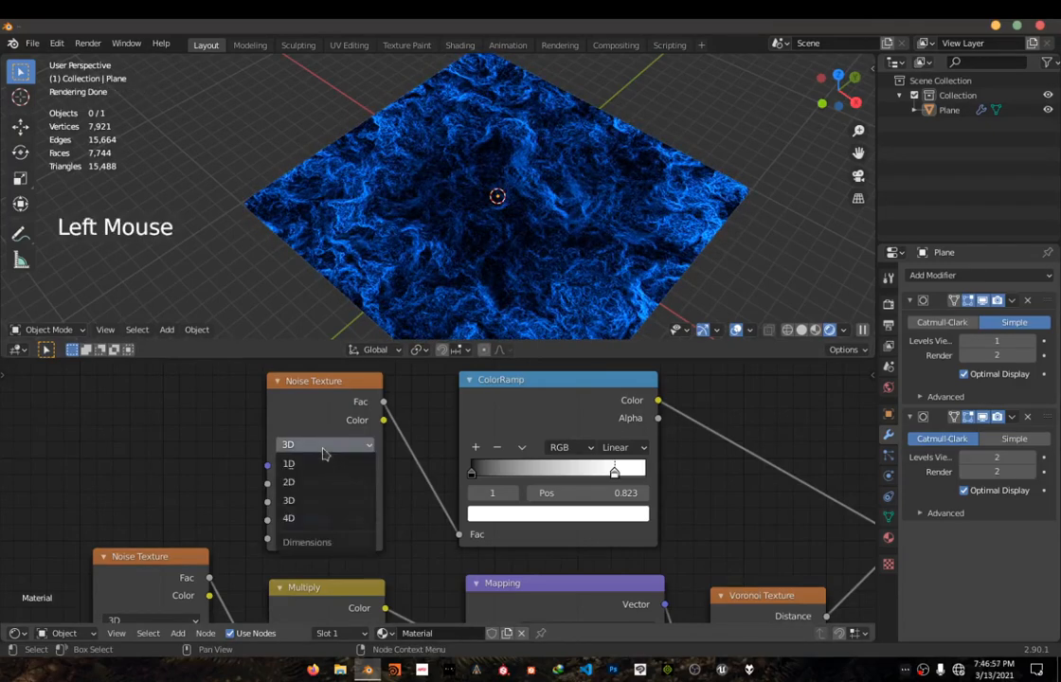
pyautogui.click(324, 449)
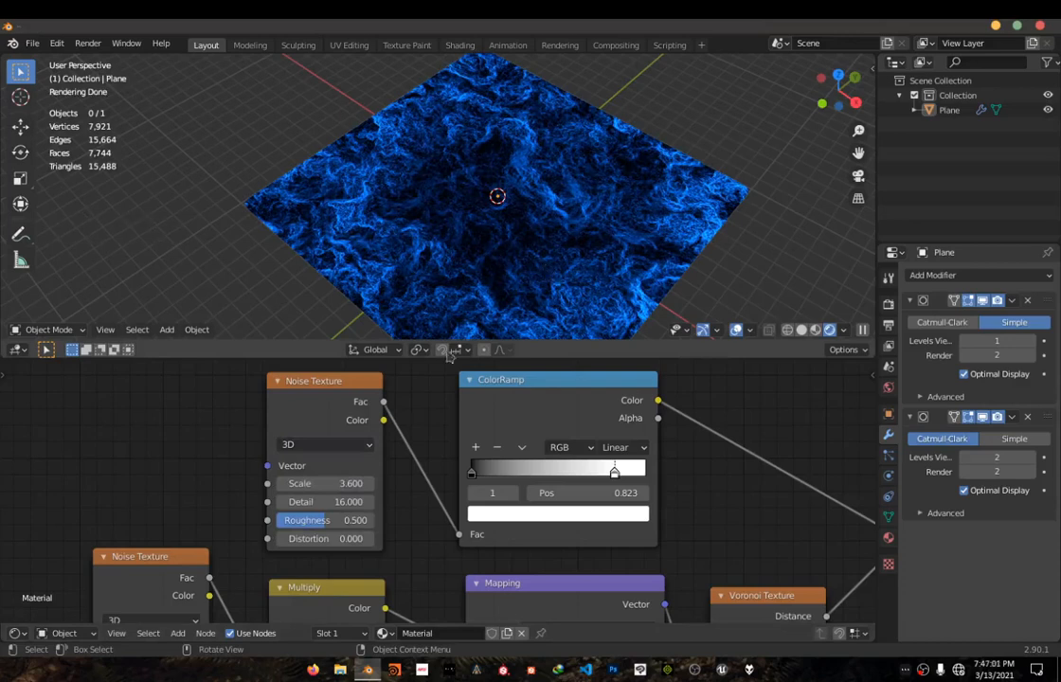
pyautogui.click(290, 445)
pyautogui.click(305, 517)
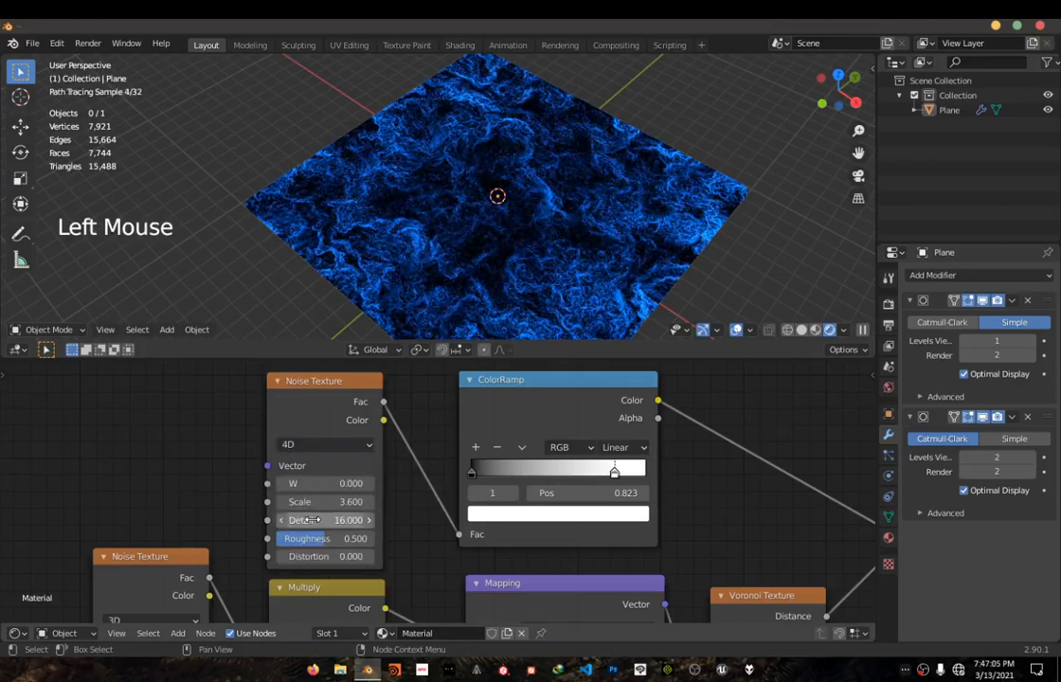
pyautogui.moveTo(343, 410); pyautogui.dragTo(346, 401)
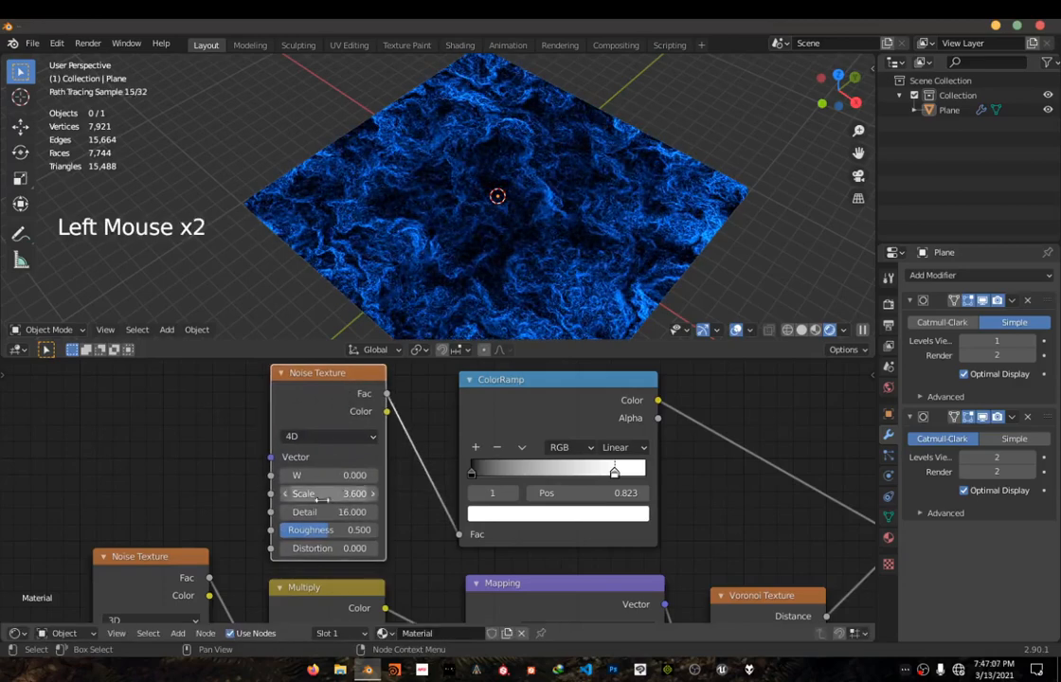
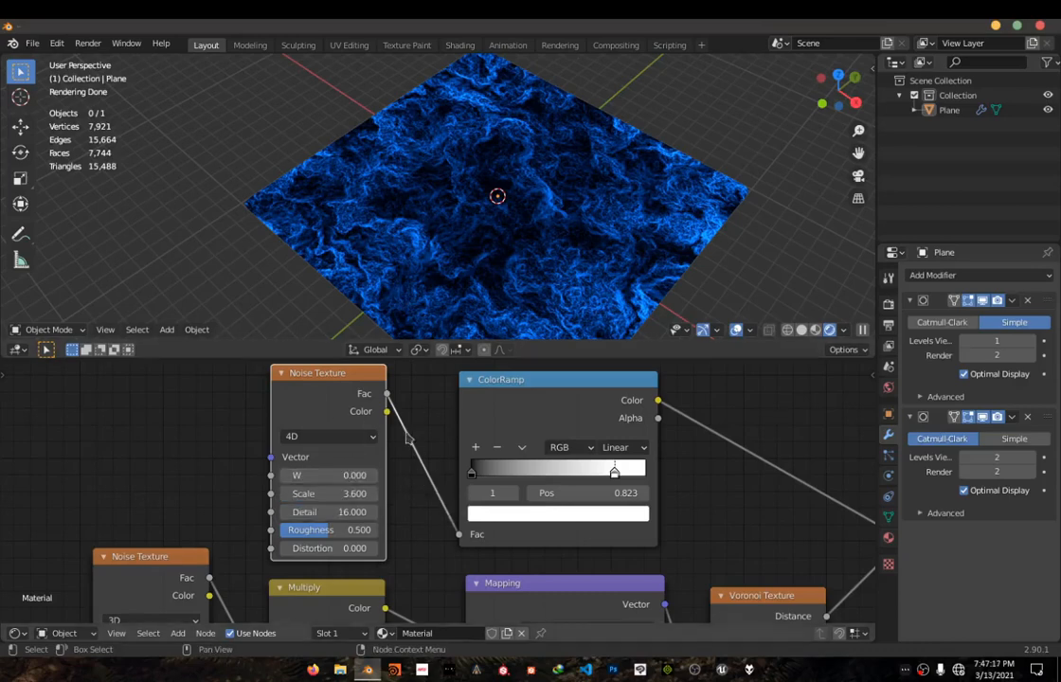
# - Try a W value of 9 on the 4D Noise Texture, then set W back to 0
pyautogui.scroll(-5, 407, 473)
pyautogui.moveTo(407, 474); pyautogui.dragTo(410, 405, button='middle')
pyautogui.scroll(-3, 413, 409)
pyautogui.moveTo(426, 463); pyautogui.dragTo(430, 405, button='middle')
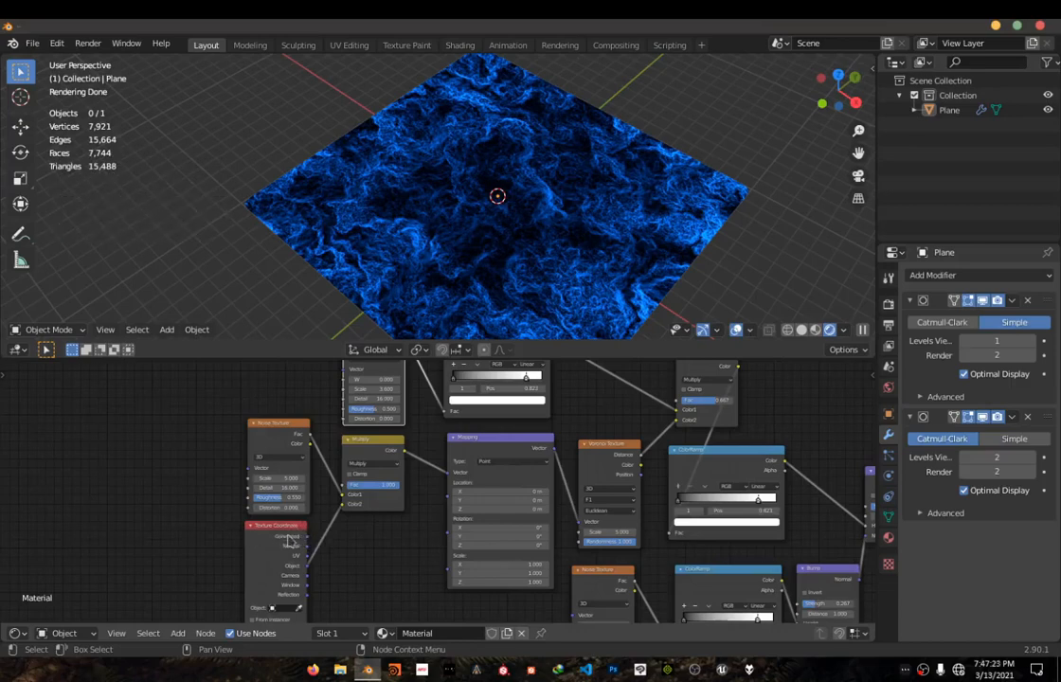
pyautogui.scroll(-3, 592, 220)
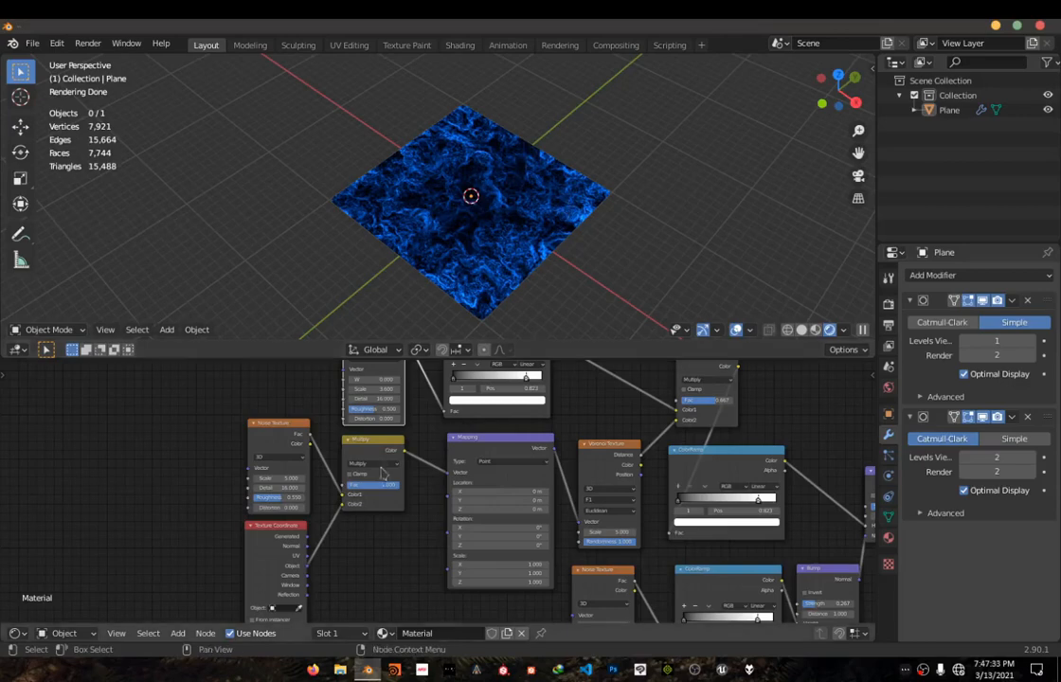
pyautogui.moveTo(356, 445); pyautogui.dragTo(436, 473, button='middle')
pyautogui.scroll(6, 356, 472)
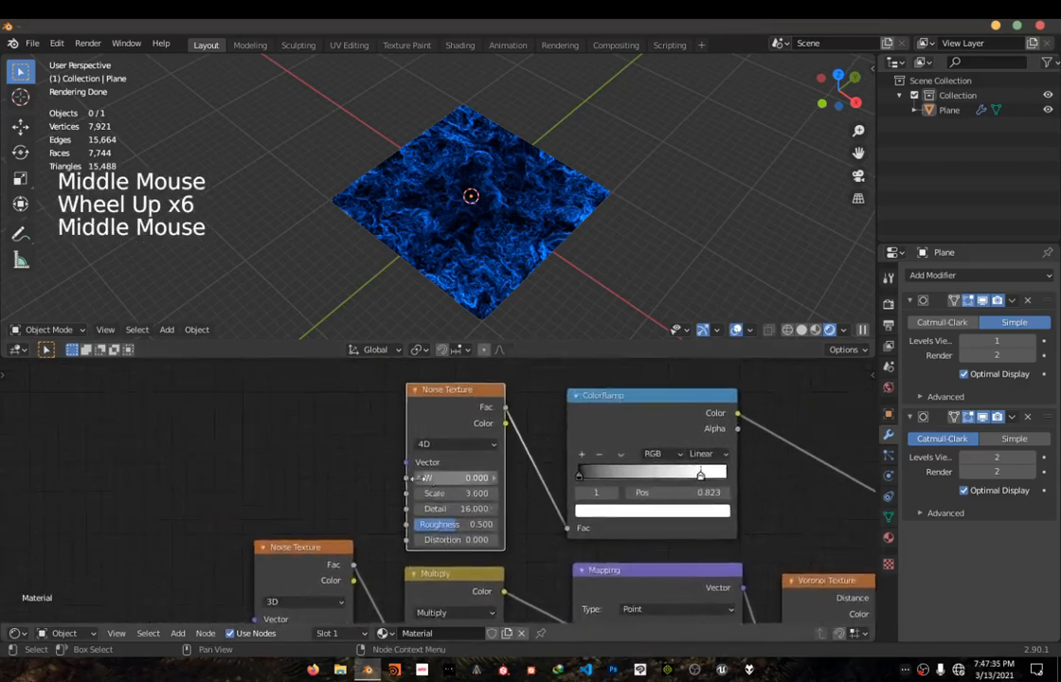
pyautogui.scroll(3, 441, 473)
pyautogui.moveTo(442, 473); pyautogui.dragTo(610, 474)
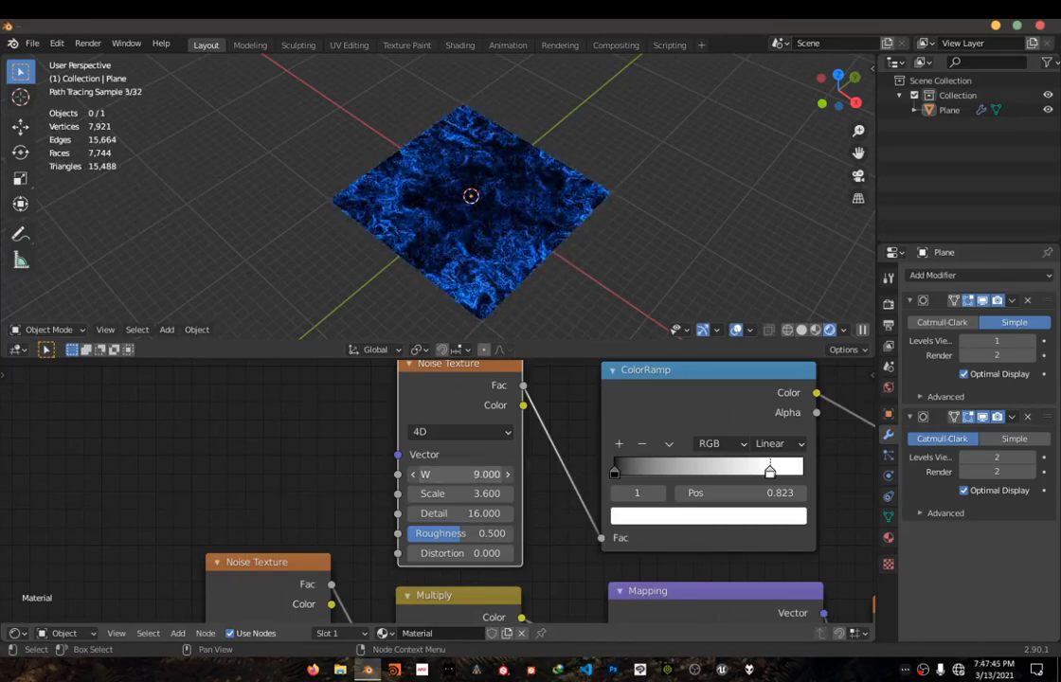
pyautogui.click(439, 475)
pyautogui.write('0')
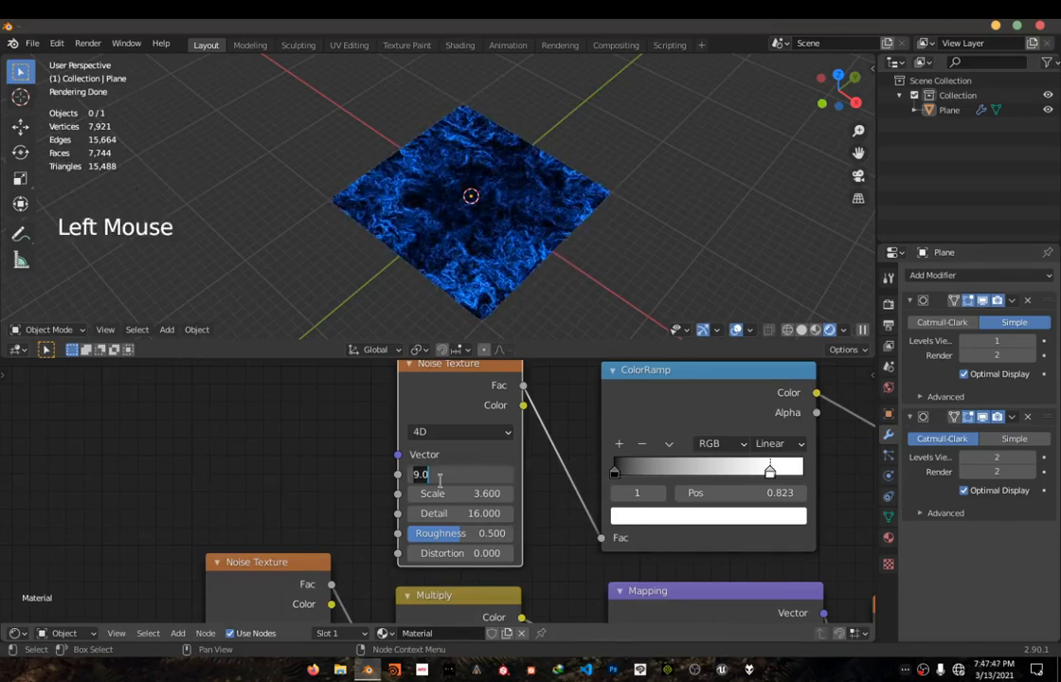
pyautogui.press('Return')
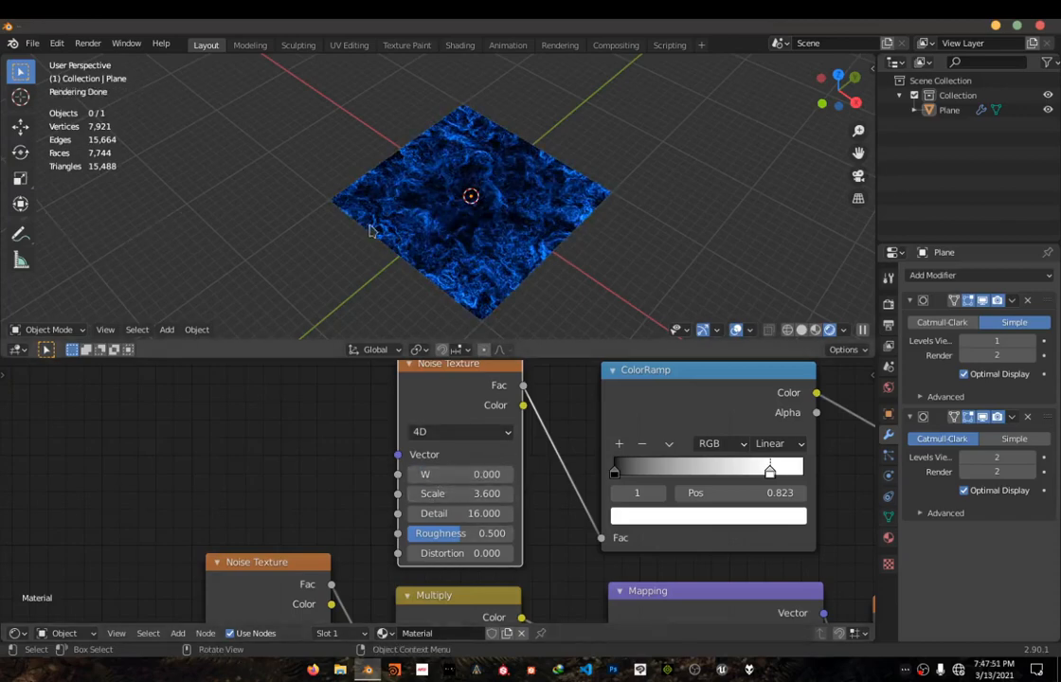
# - Try Scale values of 2.4 and 5.5 on the lower Noise Texture below the Voronoi Texture, checking the plane up close
pyautogui.scroll(-9, 469, 445)
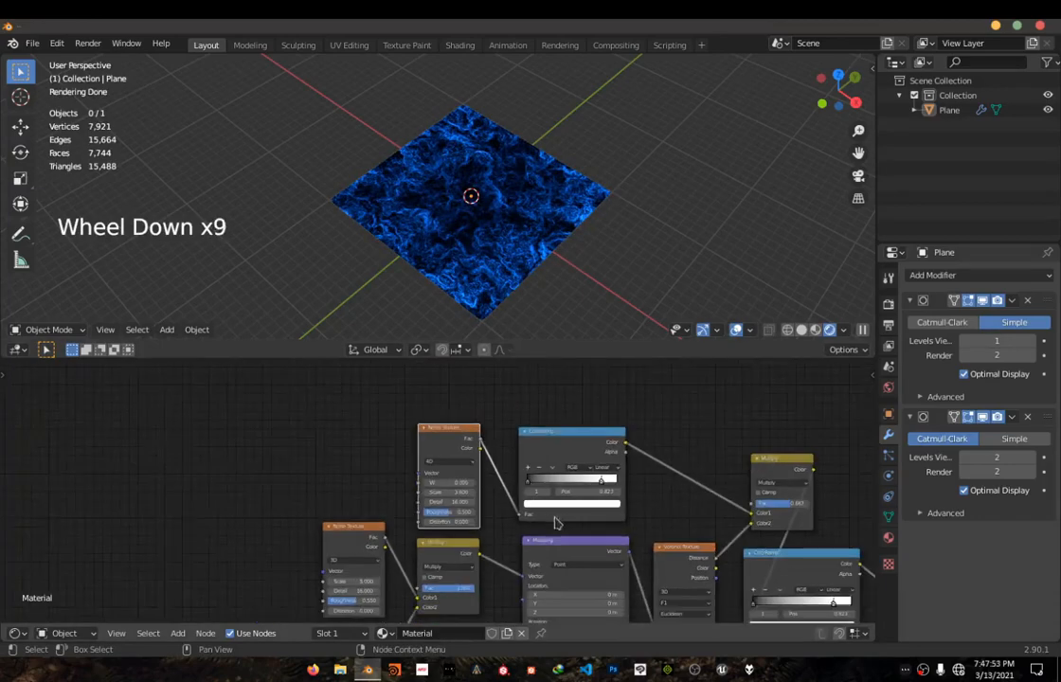
pyautogui.moveTo(484, 457); pyautogui.dragTo(435, 396, button='middle')
pyautogui.scroll(1, 498, 470)
pyautogui.scroll(-4, 534, 488)
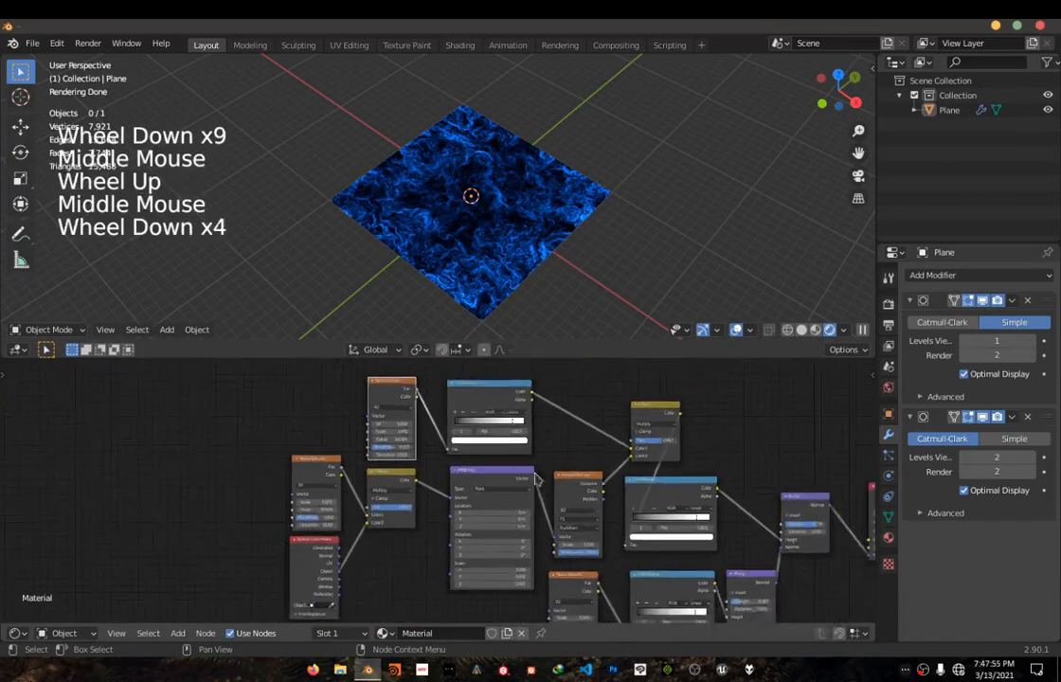
pyautogui.moveTo(518, 452); pyautogui.dragTo(460, 376, button='middle')
pyautogui.scroll(5, 539, 505)
pyautogui.moveTo(596, 536); pyautogui.dragTo(532, 490, button='middle')
pyautogui.scroll(6, 532, 490)
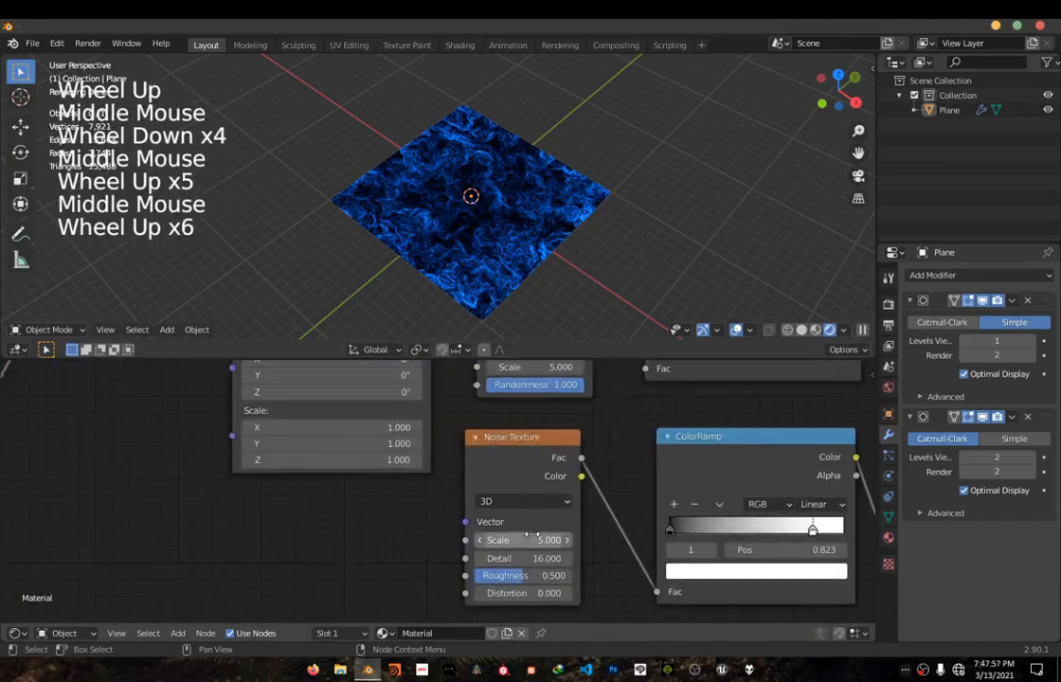
pyautogui.click(526, 539)
pyautogui.moveTo(527, 539); pyautogui.dragTo(511, 539)
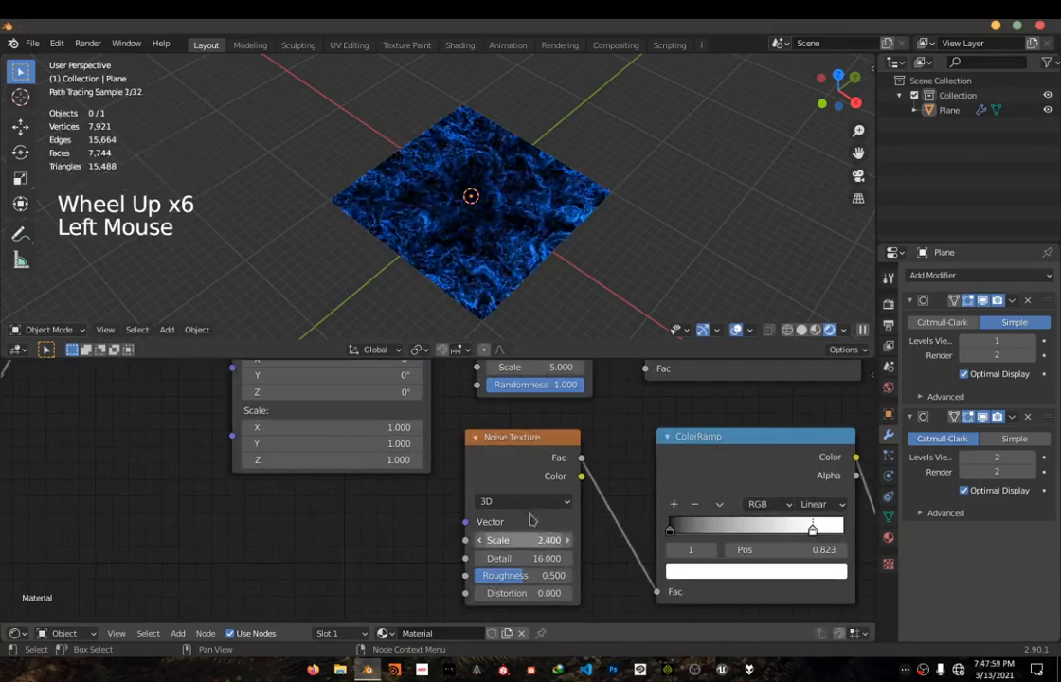
pyautogui.scroll(5, 510, 284)
pyautogui.scroll(2, 510, 285)
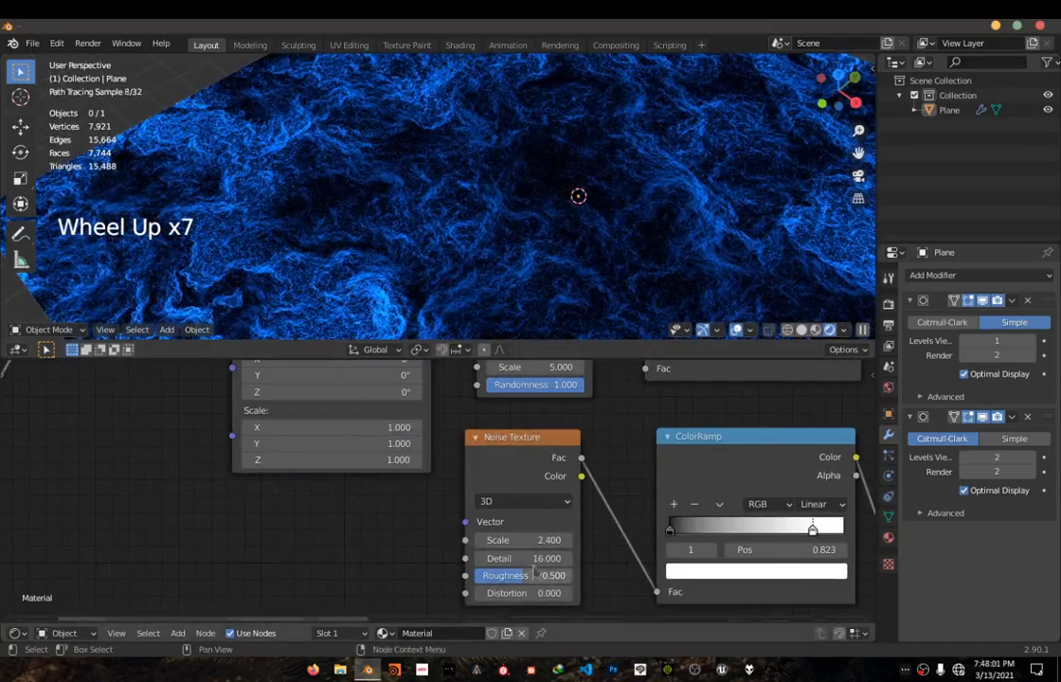
pyautogui.moveTo(531, 540); pyautogui.dragTo(559, 540)
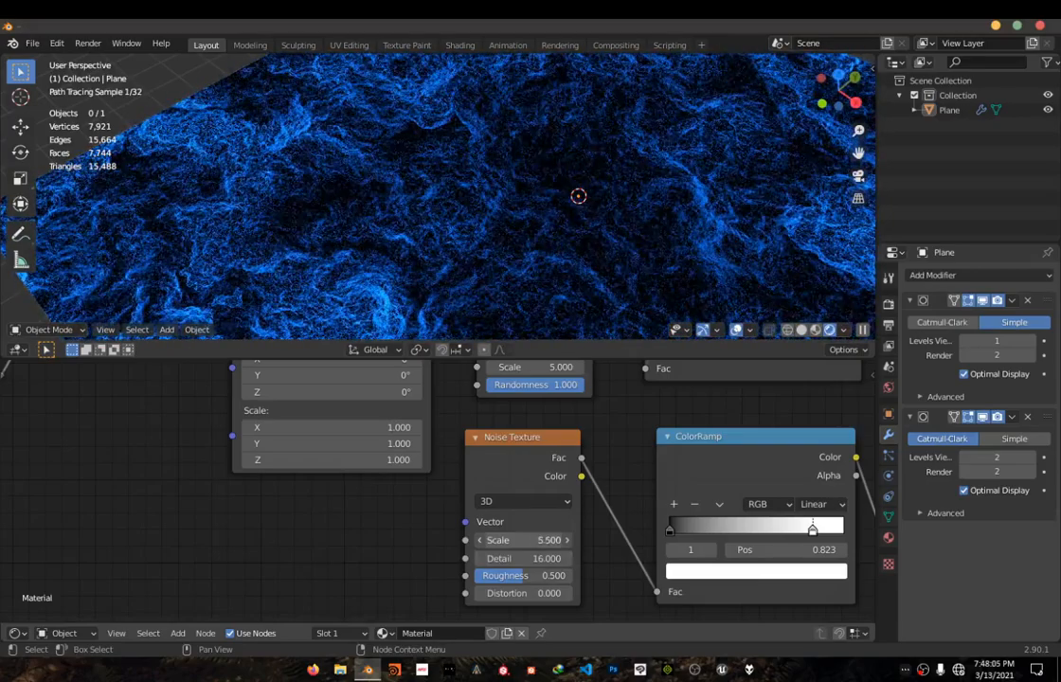
# - Set the Scale of the lower Noise Texture to 3.9
pyautogui.click(536, 539)
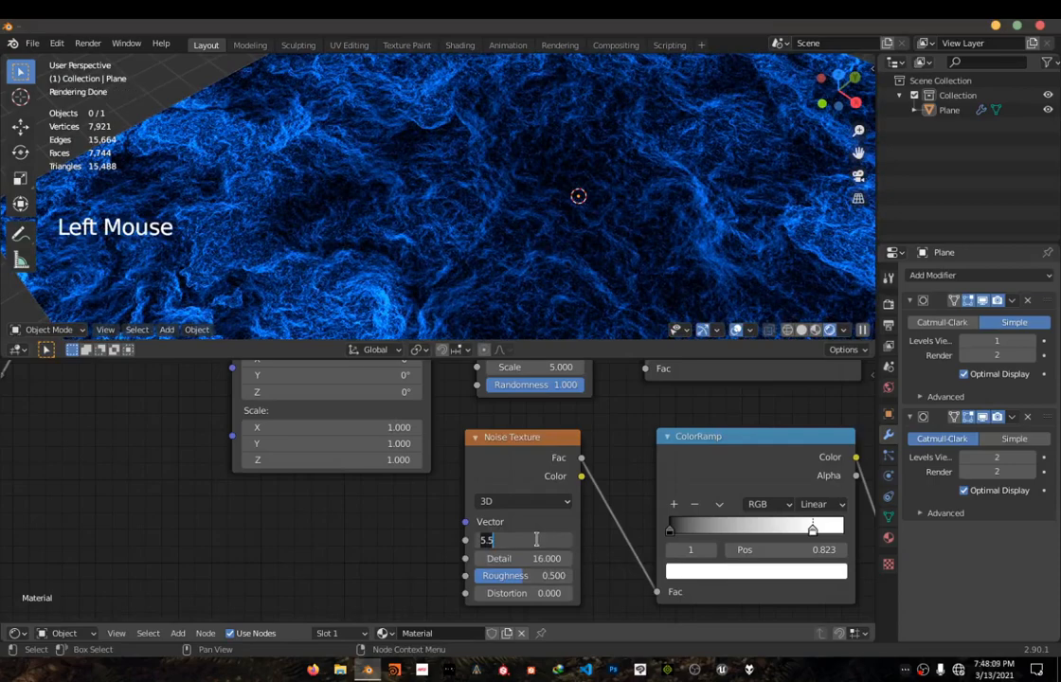
pyautogui.write('3.9')
pyautogui.press('Return')
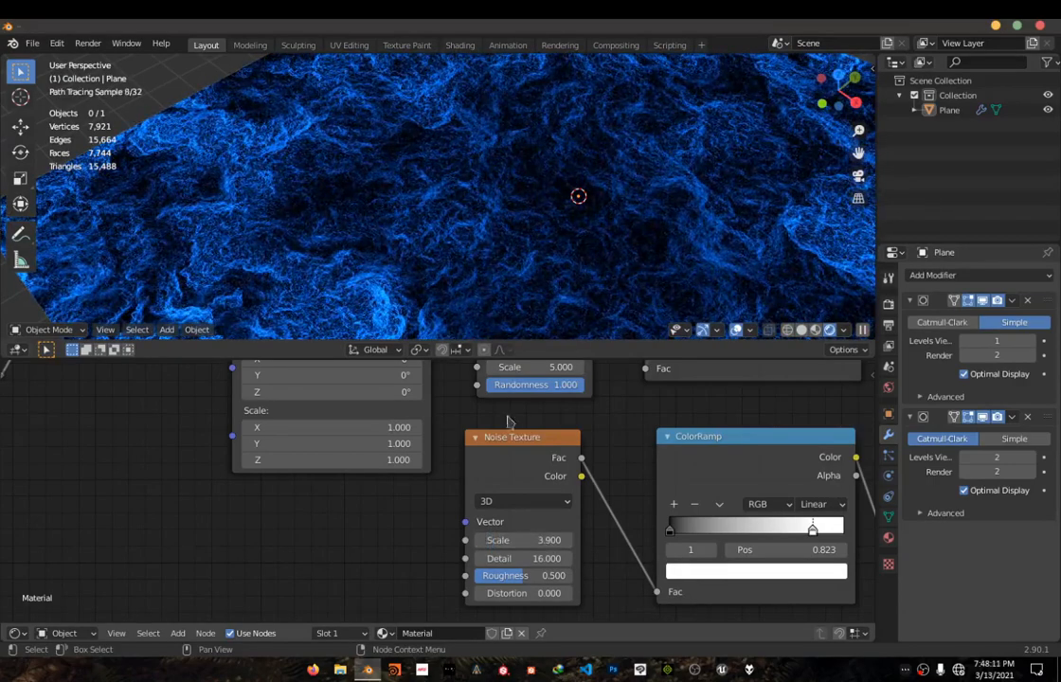
# - Try a Scale of 25 on the lower Noise Texture, then set it back to 3.9
pyautogui.scroll(-3, 502, 295)
pyautogui.scroll(-2, 544, 265)
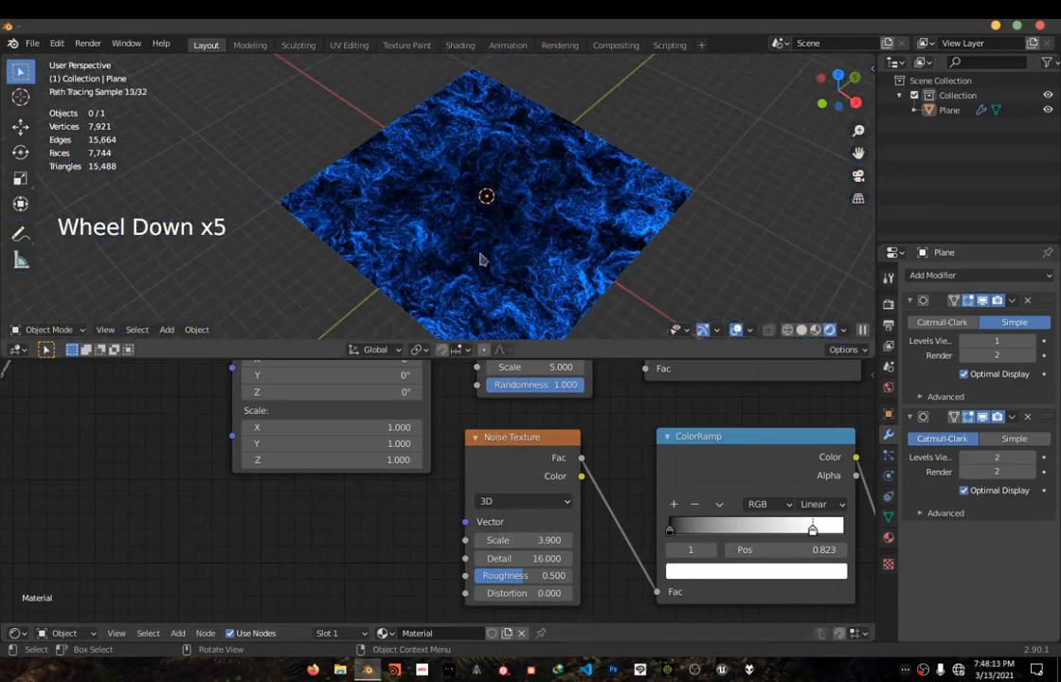
pyautogui.click(514, 536)
pyautogui.write('25')
pyautogui.press('Return')
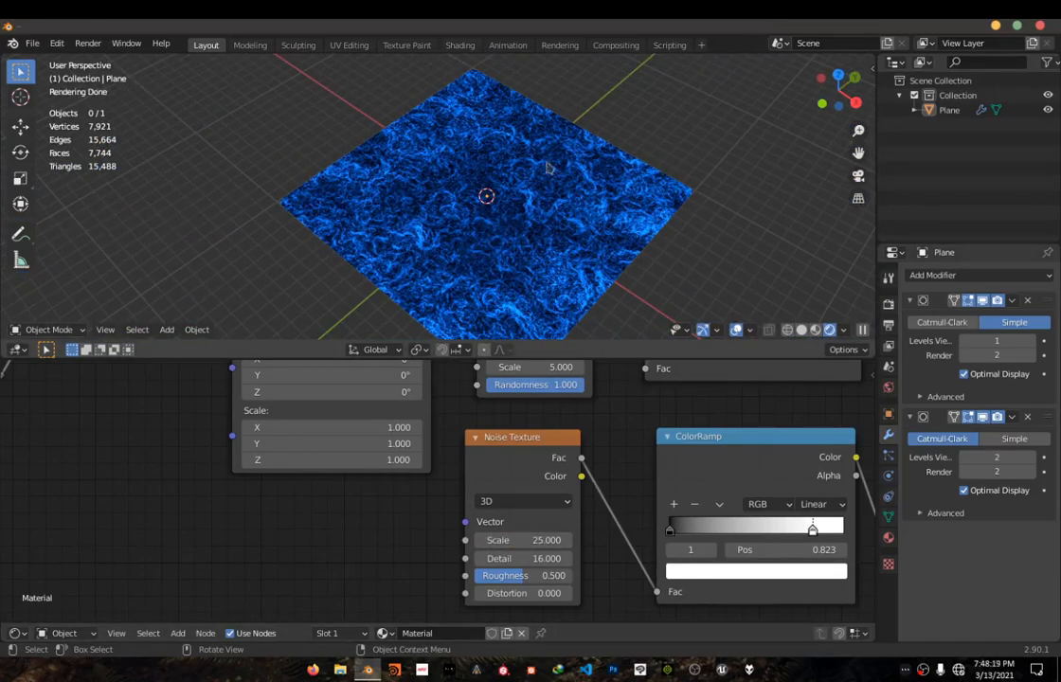
pyautogui.click(530, 528)
pyautogui.doubleClick(530, 532)
pyautogui.write('3')
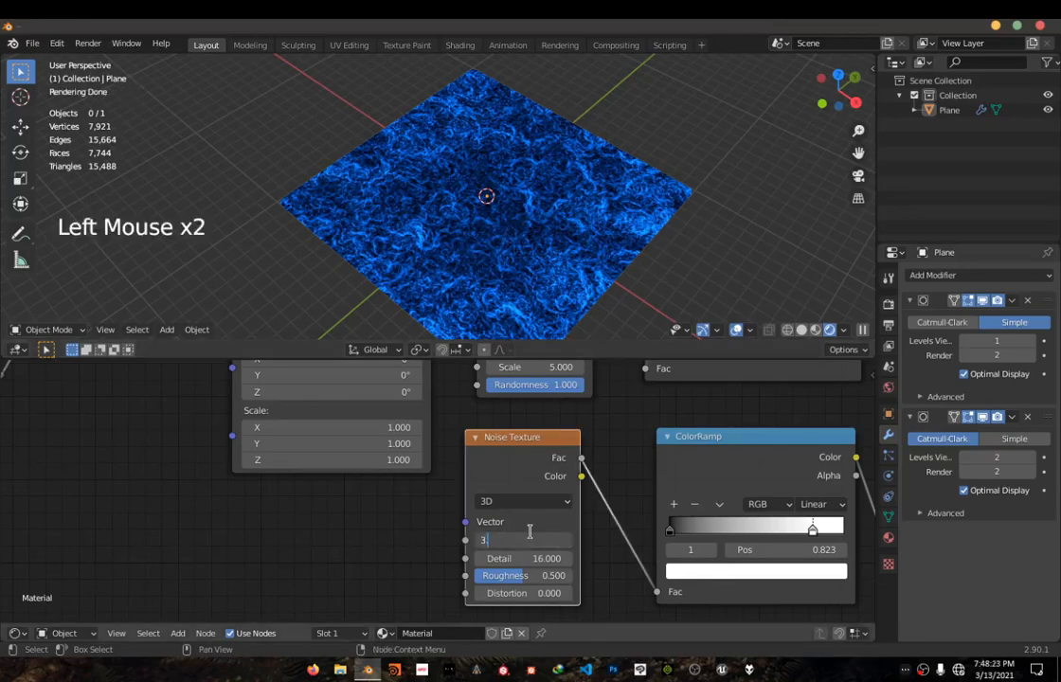
pyautogui.write('.9')
pyautogui.press('Return')
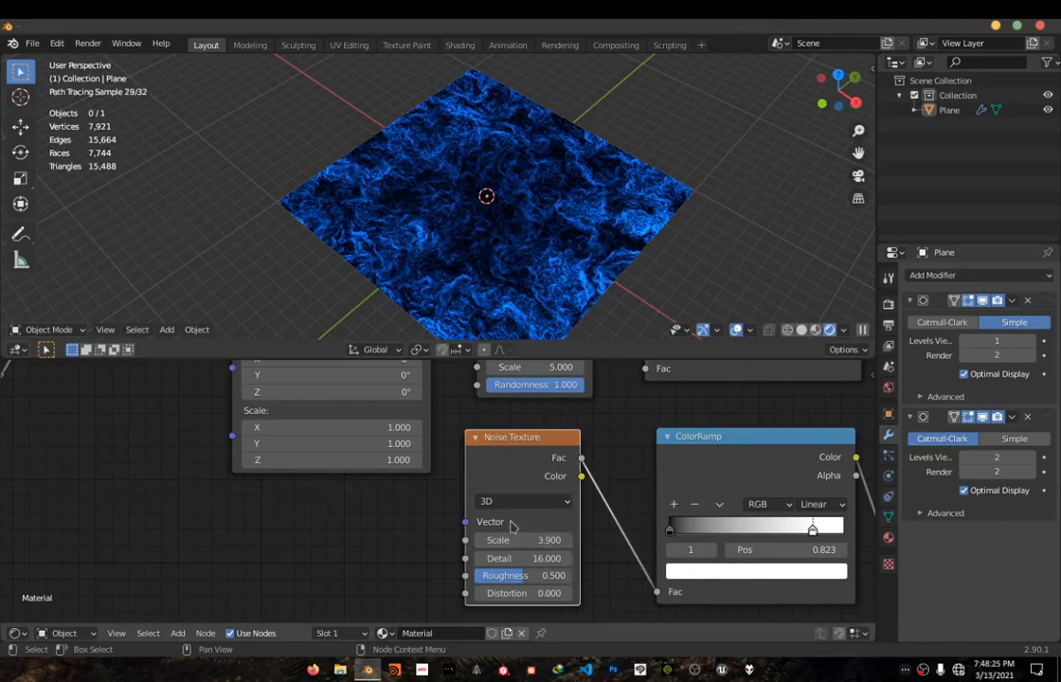
# - Set the Scale of the Voronoi Texture to 4.1
pyautogui.scroll(-6, 589, 508)
pyautogui.moveTo(589, 509); pyautogui.dragTo(498, 421, button='middle')
pyautogui.scroll(5, 530, 493)
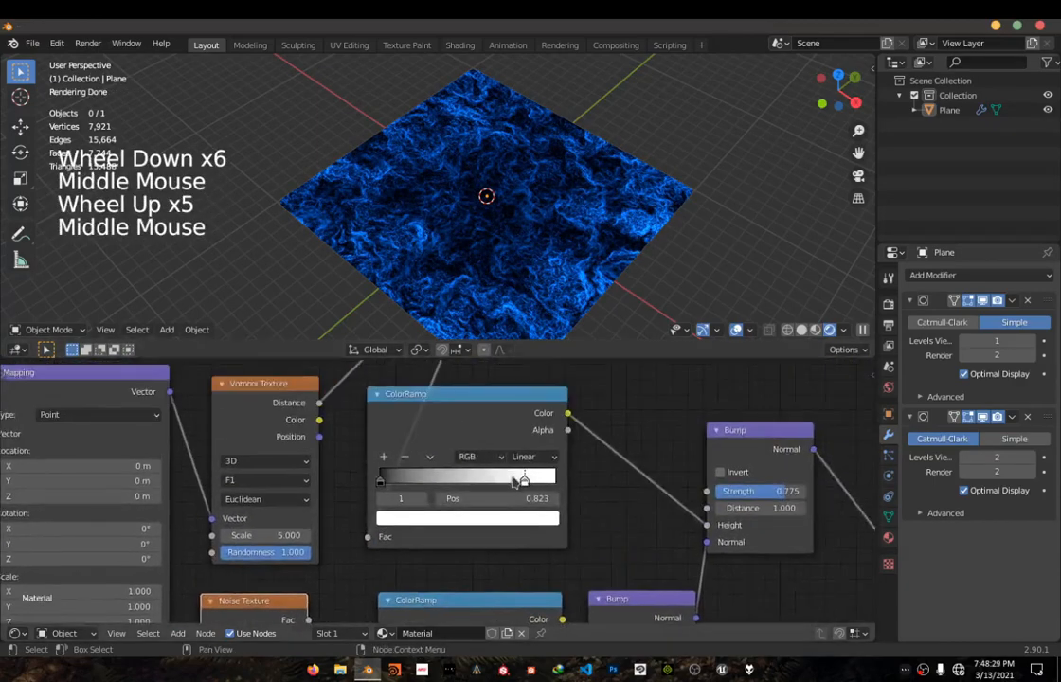
pyautogui.scroll(-4, 498, 422)
pyautogui.moveTo(412, 492); pyautogui.dragTo(481, 469, button='middle')
pyautogui.scroll(5, 502, 540)
pyautogui.scroll(4, 493, 537)
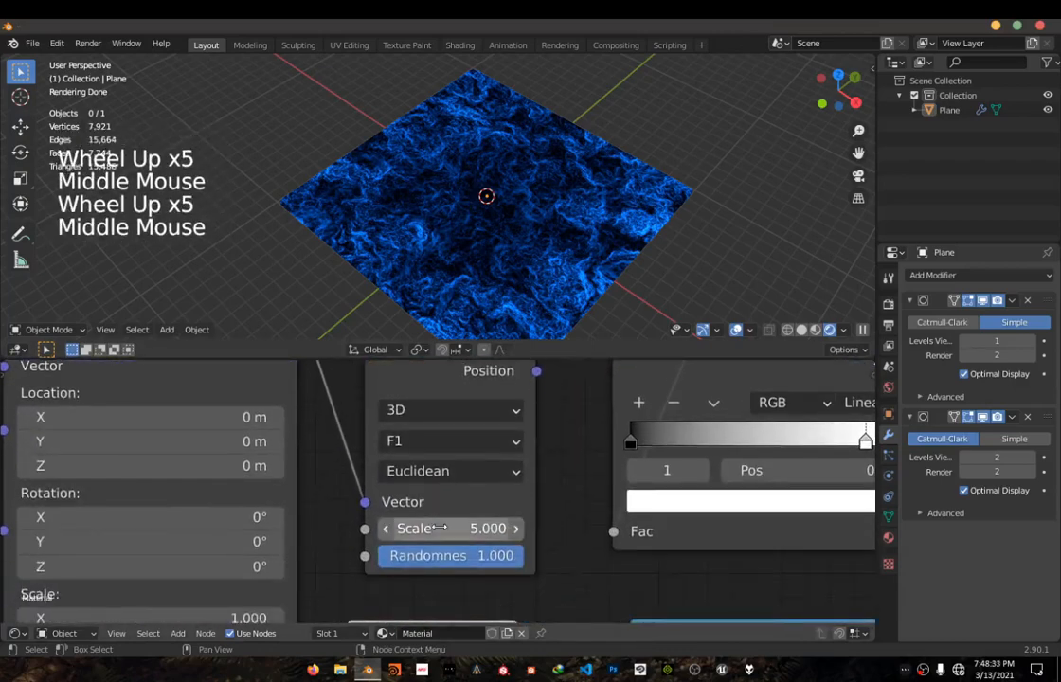
pyautogui.click(423, 527)
pyautogui.click(497, 502)
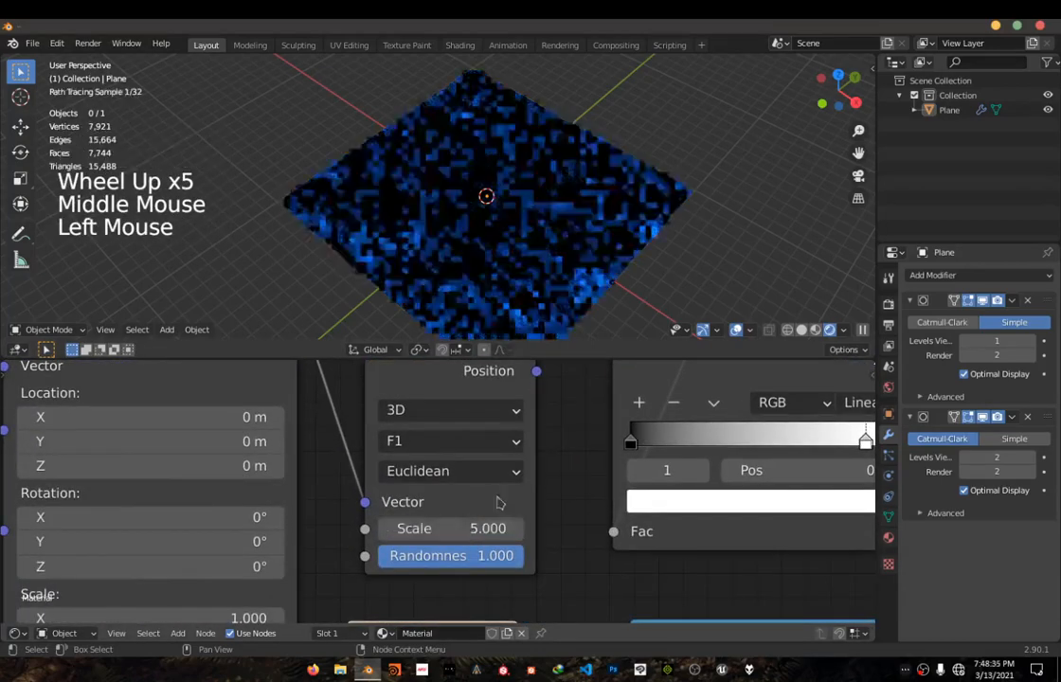
pyautogui.moveTo(453, 527); pyautogui.dragTo(391, 527)
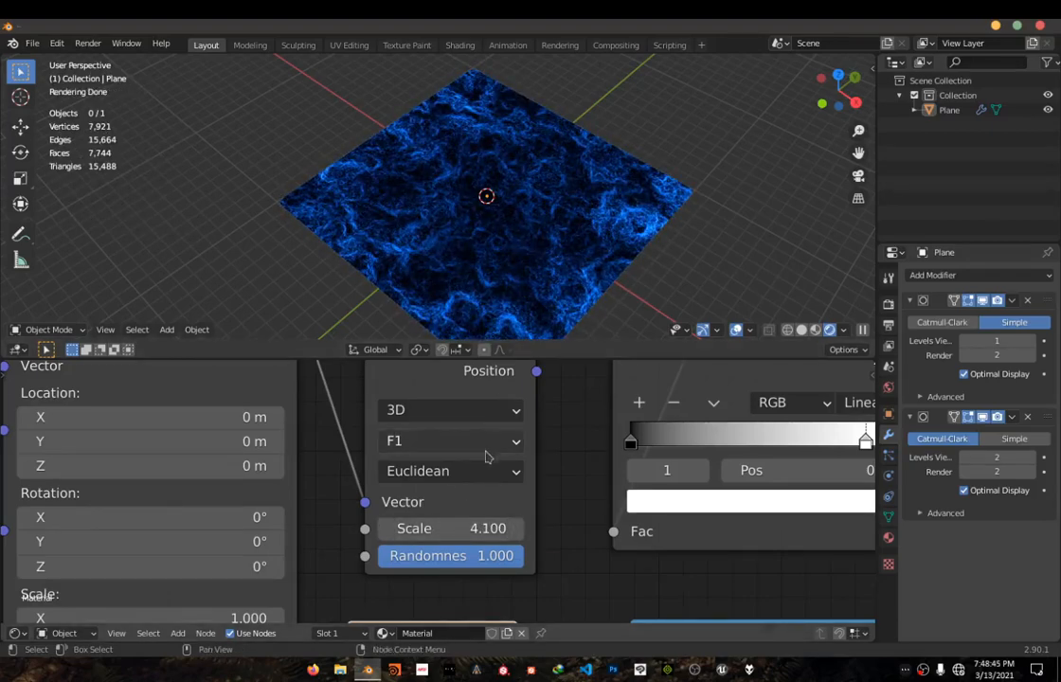
# - Move the white stop to position 0.370 on the ColorRamp that feeds the Height of the 0.775-strength Bump node
pyautogui.scroll(-8, 519, 420)
pyautogui.moveTo(519, 420); pyautogui.dragTo(453, 475, button='middle')
pyautogui.scroll(-1, 480, 469)
pyautogui.scroll(4, 396, 511)
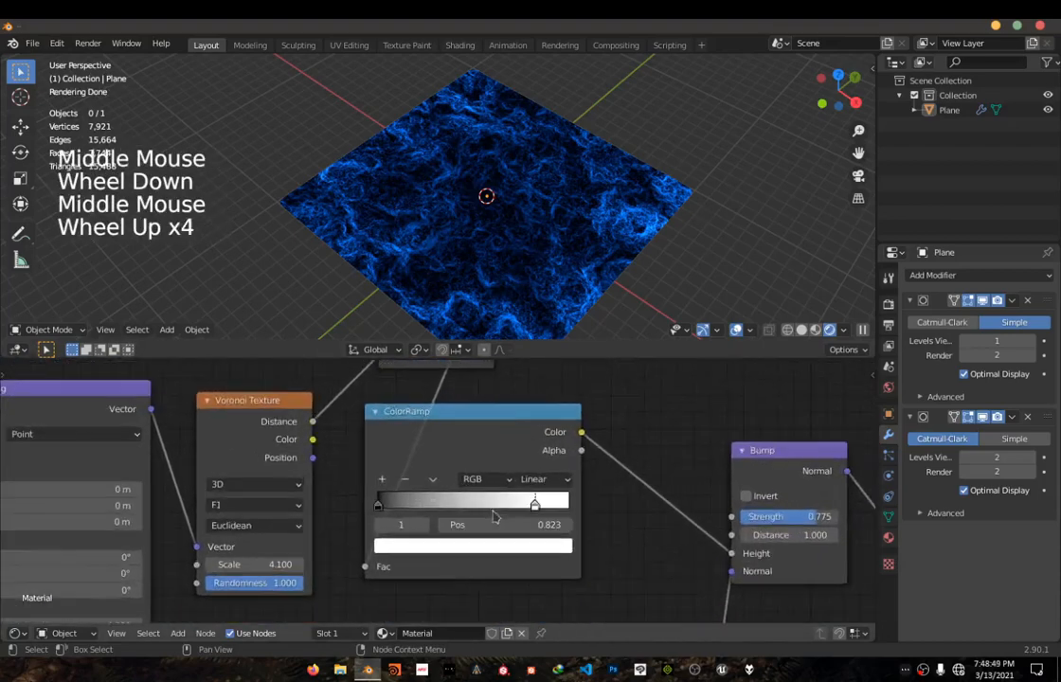
pyautogui.moveTo(547, 510); pyautogui.dragTo(449, 508)
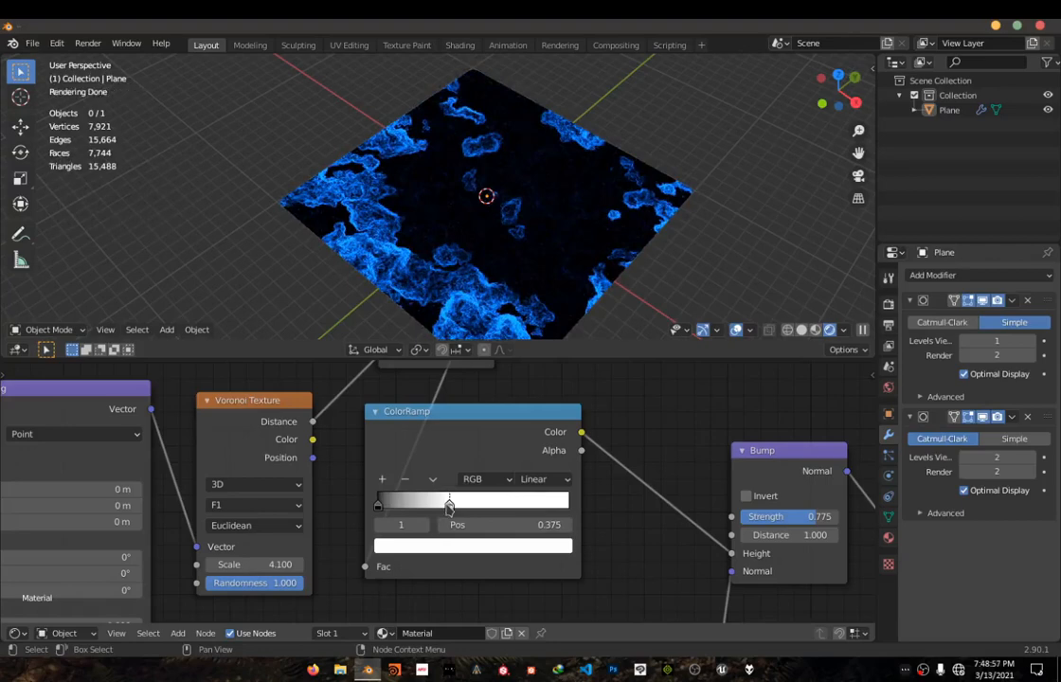
pyautogui.moveTo(449, 509); pyautogui.dragTo(448, 508)
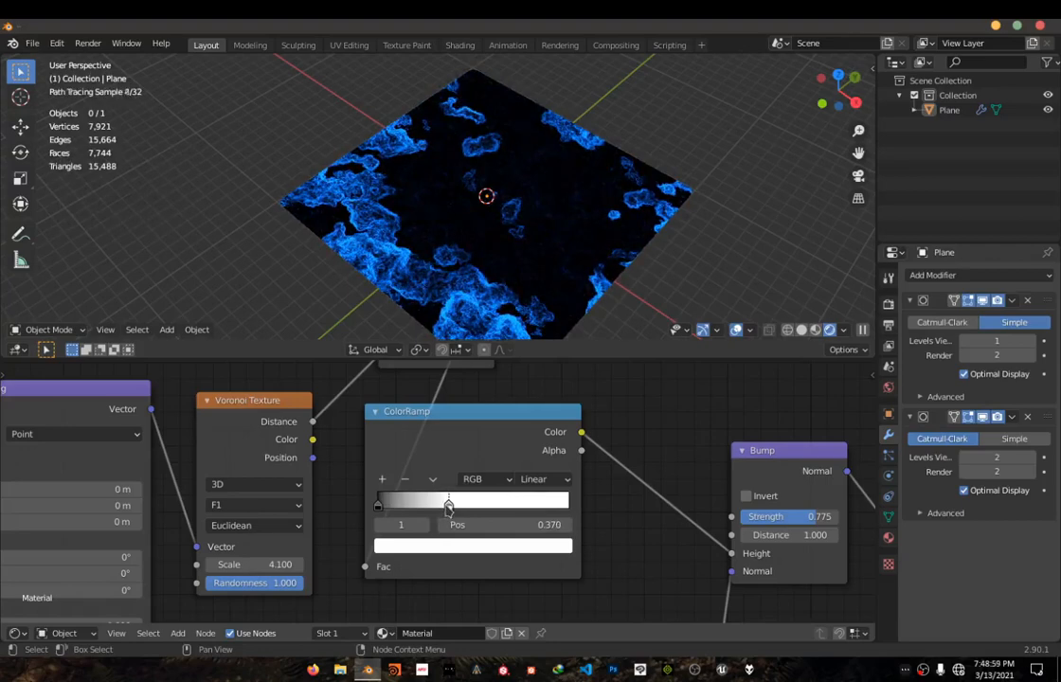
# - Preview the ColorRamp that feeds the Height of the 0.775-strength Bump node directly on the plane
pyautogui.scroll(-14, 642, 483)
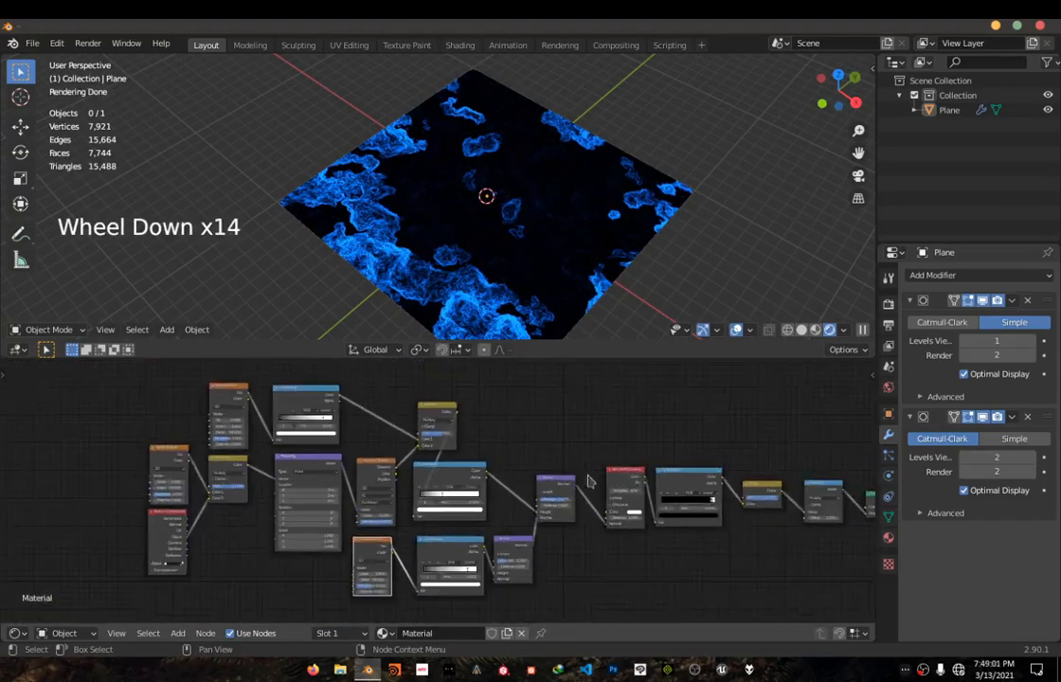
pyautogui.scroll(6, 554, 473)
pyautogui.scroll(6, 540, 468)
pyautogui.hotkey('shift', 'ctrl')
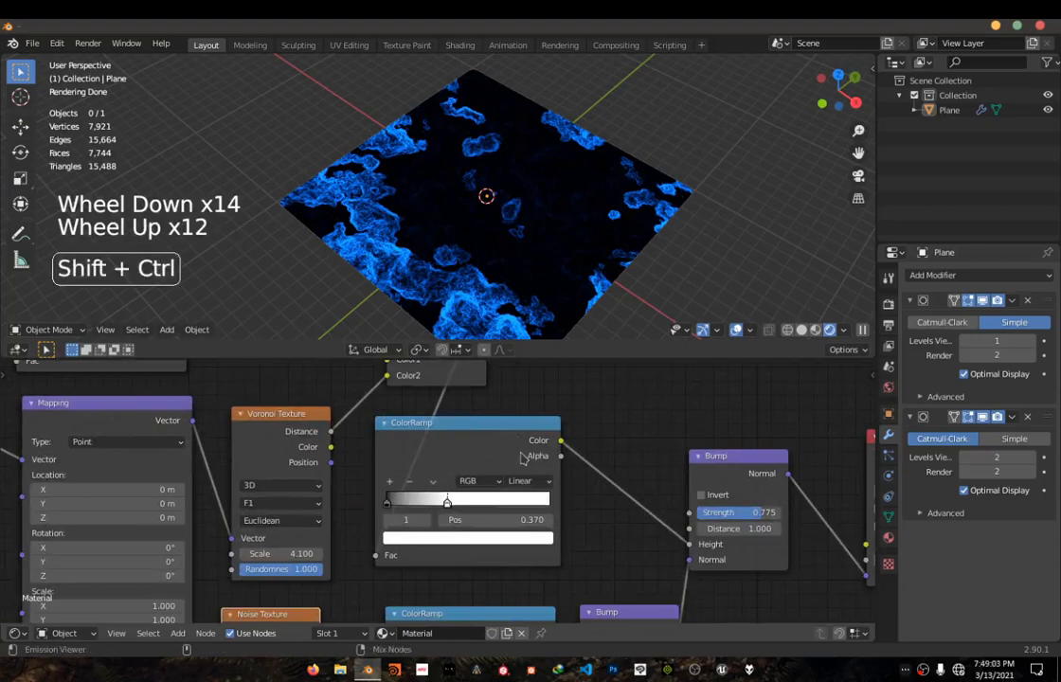
pyautogui.keyDown('ctrl'); pyautogui.keyDown('shift'); pyautogui.click(523, 458); pyautogui.keyUp('shift'); pyautogui.keyUp('ctrl')
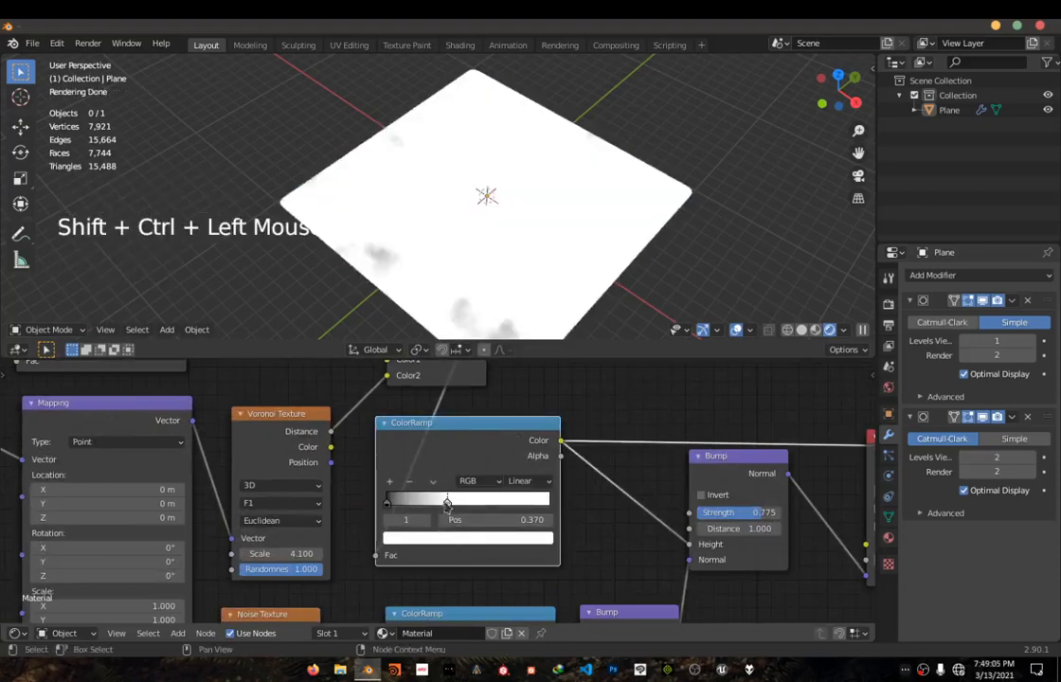
# - Try the white stop of the previewed ColorRamp at positions 0.979, 0.656 and 0.207, then leave it at 0.763
pyautogui.moveTo(447, 504); pyautogui.dragTo(545, 502)
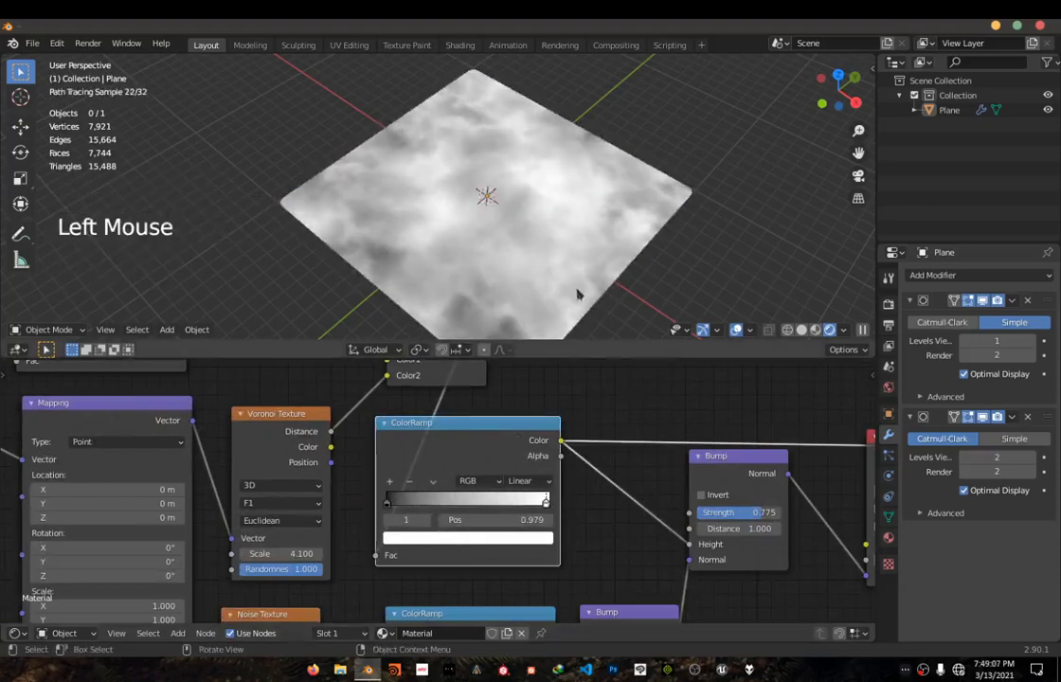
pyautogui.scroll(-4, 455, 474)
pyautogui.scroll(-5, 441, 491)
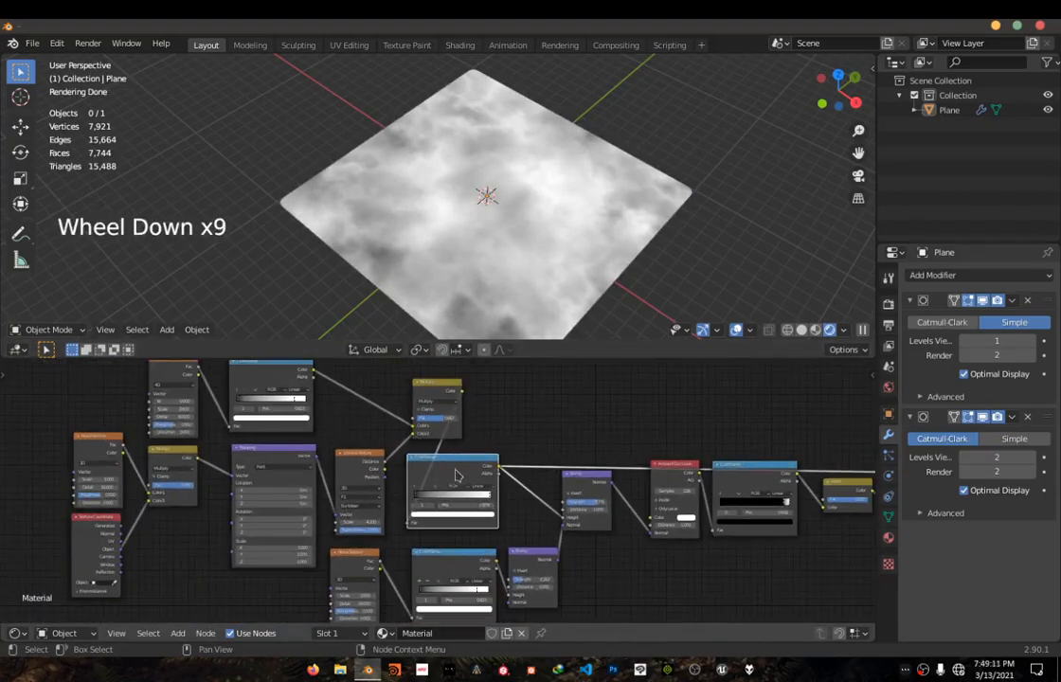
pyautogui.scroll(14, 456, 471)
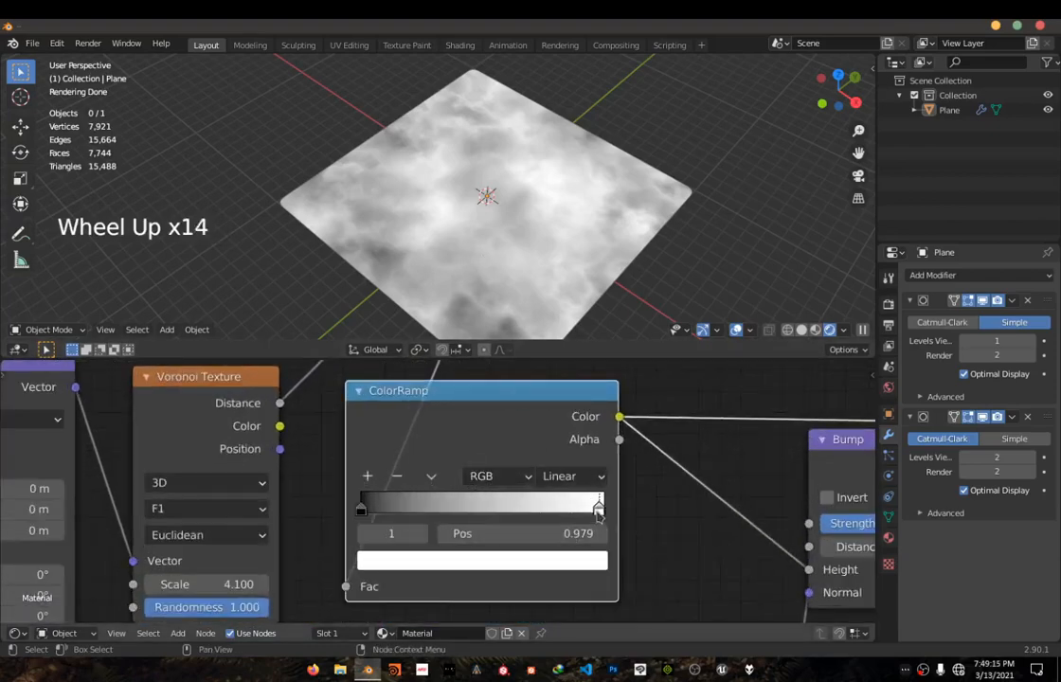
pyautogui.moveTo(598, 508); pyautogui.dragTo(520, 509)
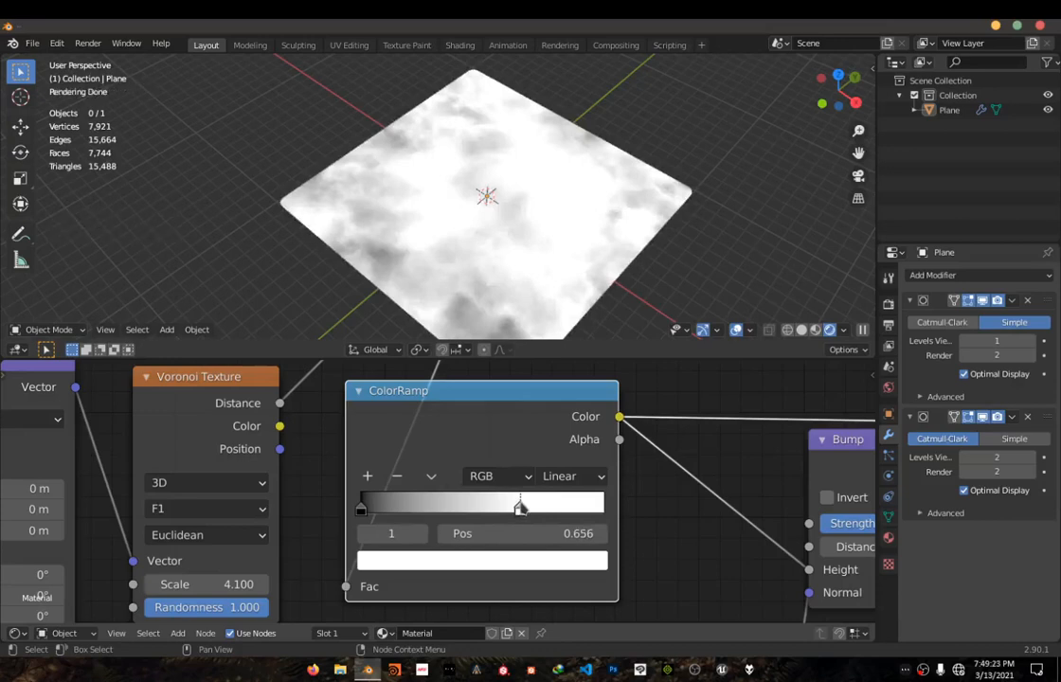
pyautogui.moveTo(520, 509); pyautogui.dragTo(518, 508)
pyautogui.moveTo(519, 510); pyautogui.dragTo(411, 512)
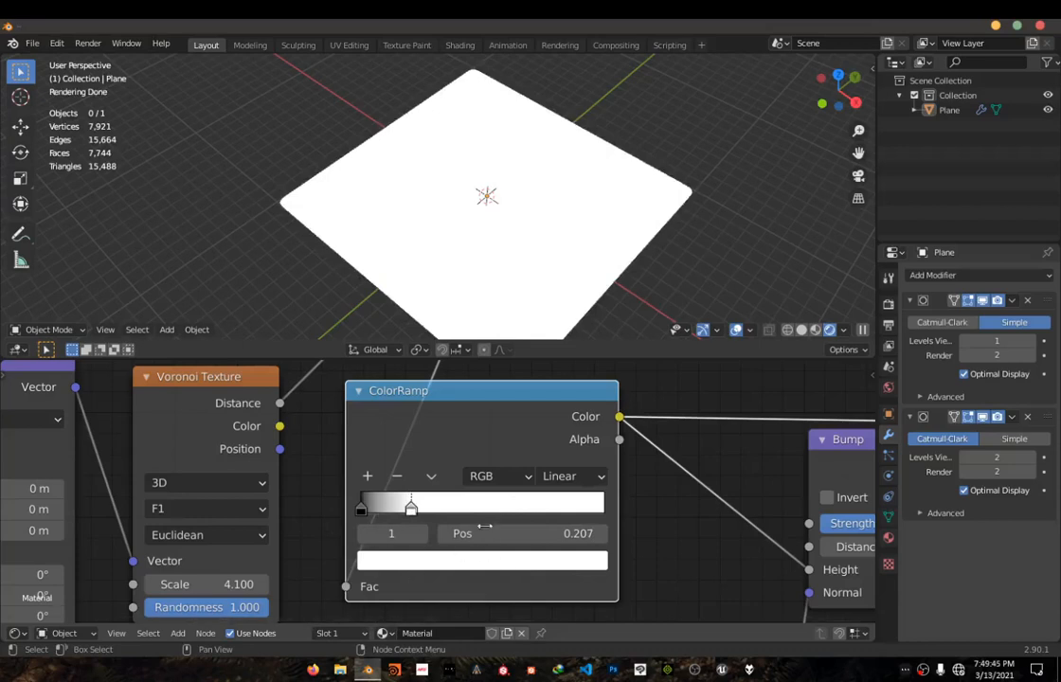
pyautogui.moveTo(414, 512); pyautogui.dragTo(402, 512)
pyautogui.moveTo(399, 512); pyautogui.dragTo(553, 524)
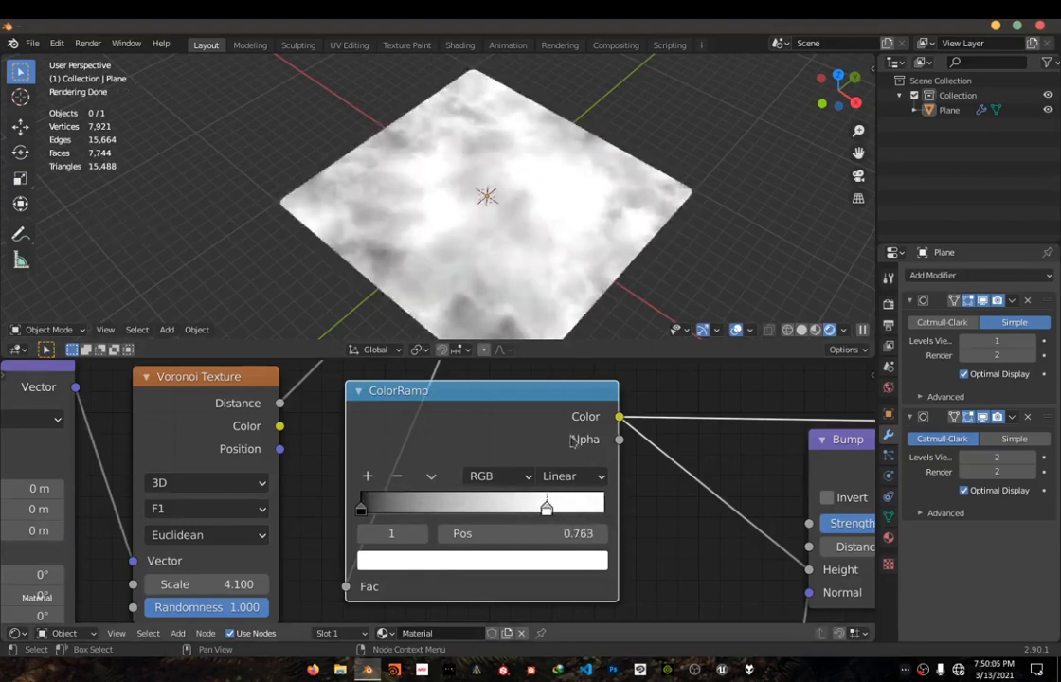
# - Reconnect the Emission node to the Material Output surface to show the blue glow again
pyautogui.scroll(-17, 578, 431)
pyautogui.moveTo(621, 450); pyautogui.dragTo(531, 492, button='middle')
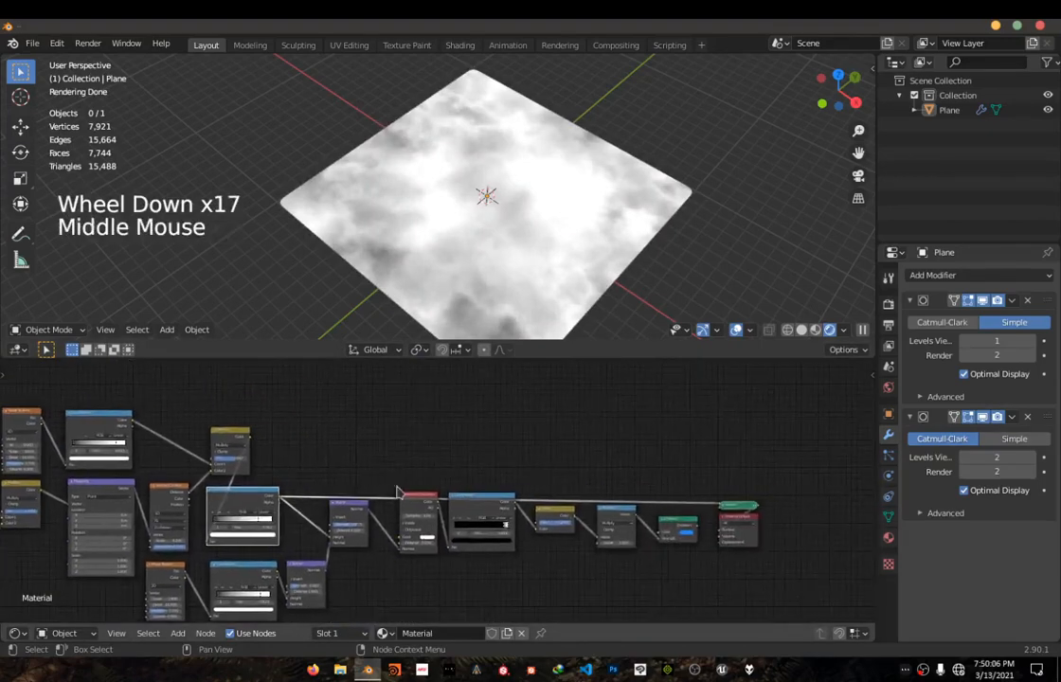
pyautogui.keyDown('ctrl'); pyautogui.keyDown('shift'); pyautogui.click(673, 535); pyautogui.keyUp('shift'); pyautogui.keyUp('ctrl')
pyautogui.scroll(7, 349, 478)
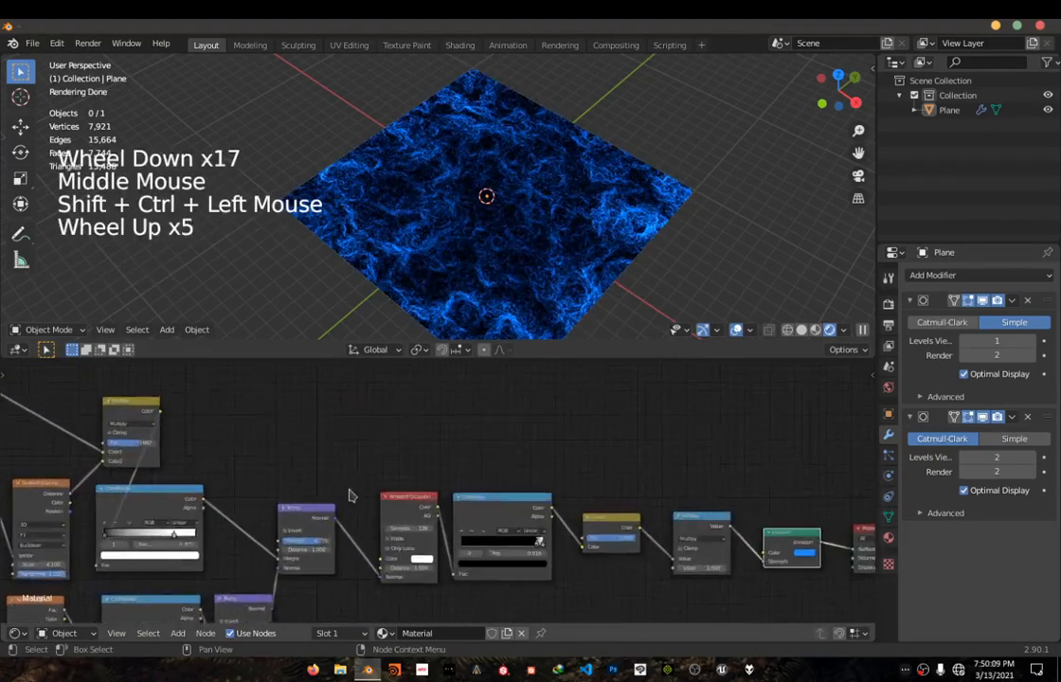
pyautogui.moveTo(353, 493); pyautogui.dragTo(385, 485, button='middle')
pyautogui.scroll(-5, 383, 478)
pyautogui.scroll(-6, 383, 478)
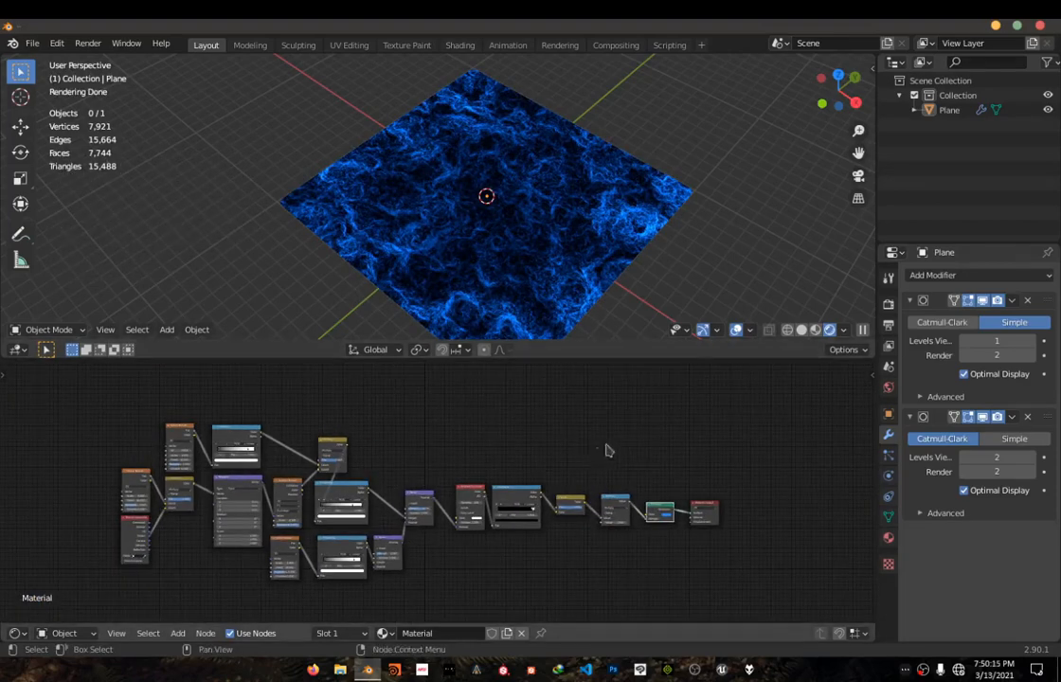
# - Add a Displacement node below the Emission node in the material's node tree
pyautogui.scroll(5, 660, 540)
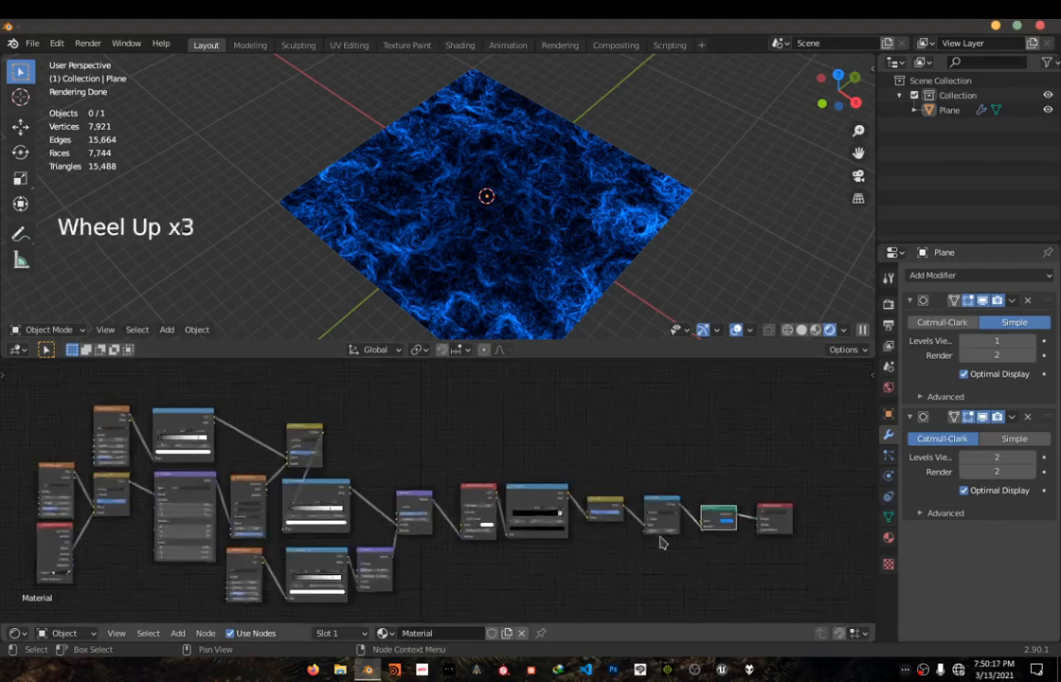
pyautogui.moveTo(661, 540); pyautogui.dragTo(511, 529, button='middle')
pyautogui.scroll(5, 674, 557)
pyautogui.moveTo(675, 557); pyautogui.dragTo(579, 500, button='middle')
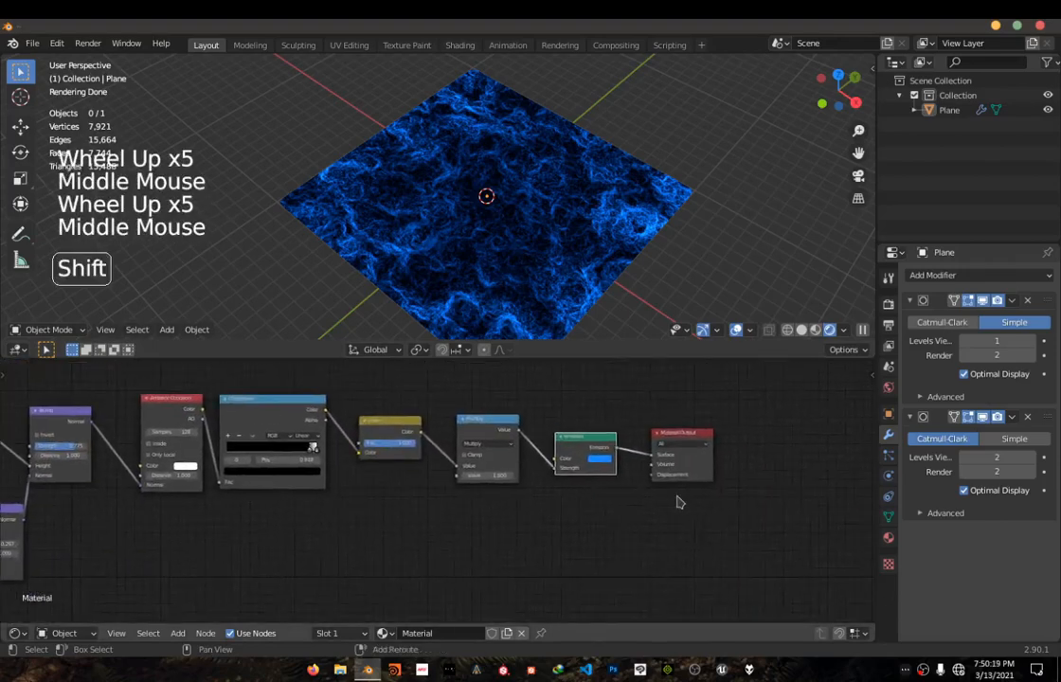
pyautogui.hotkey('shift', 'a')
pyautogui.moveTo(682, 500)
pyautogui.click(627, 469)
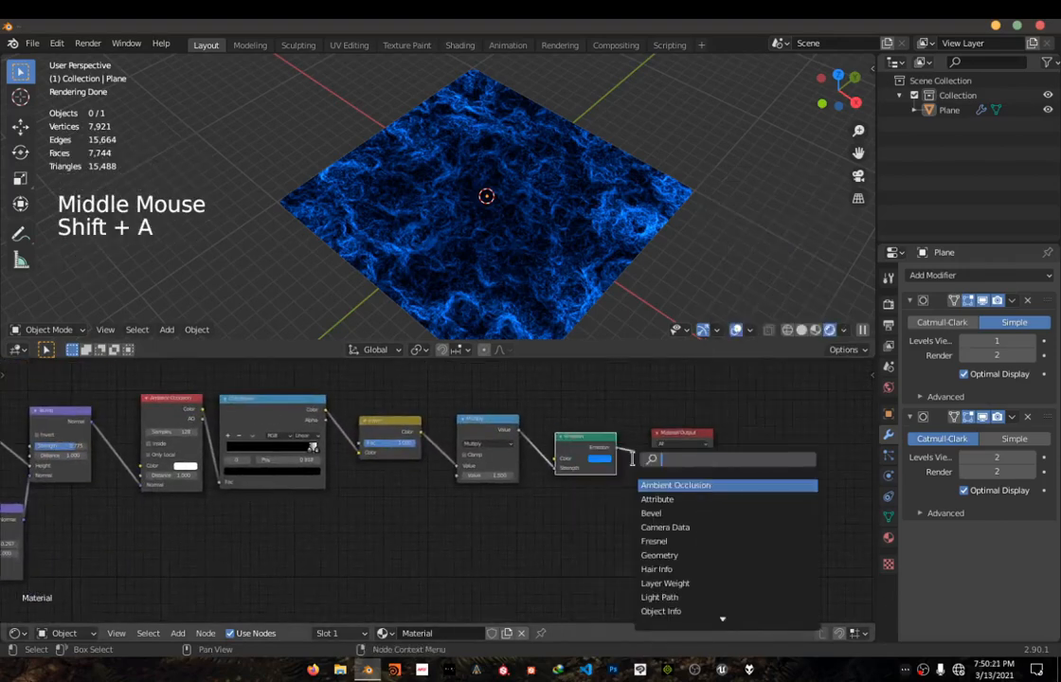
pyautogui.write('disp')
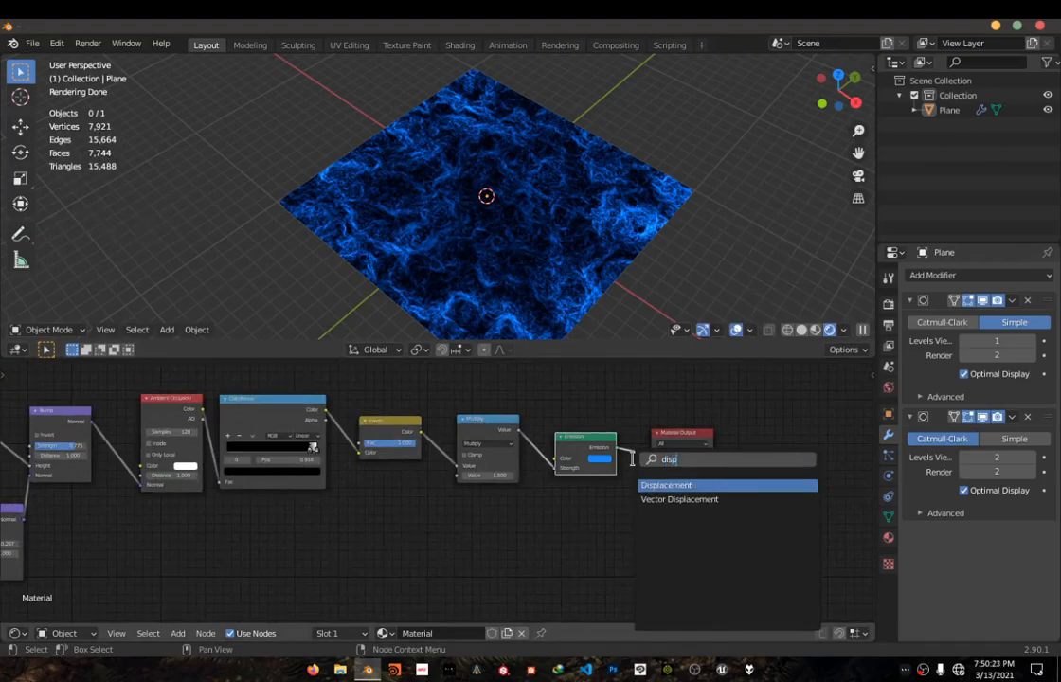
pyautogui.click(668, 484)
pyautogui.click(580, 511)
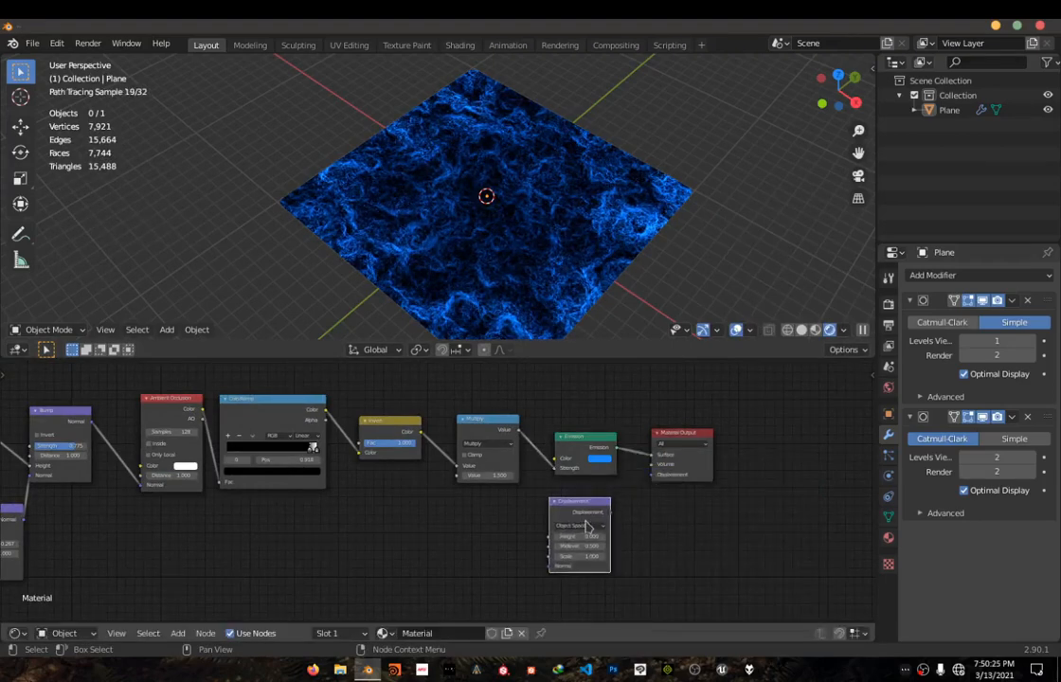
# - Link the Normal output of the 0.775-strength Bump node to the Normal input of the Displacement node
pyautogui.scroll(3, 322, 454)
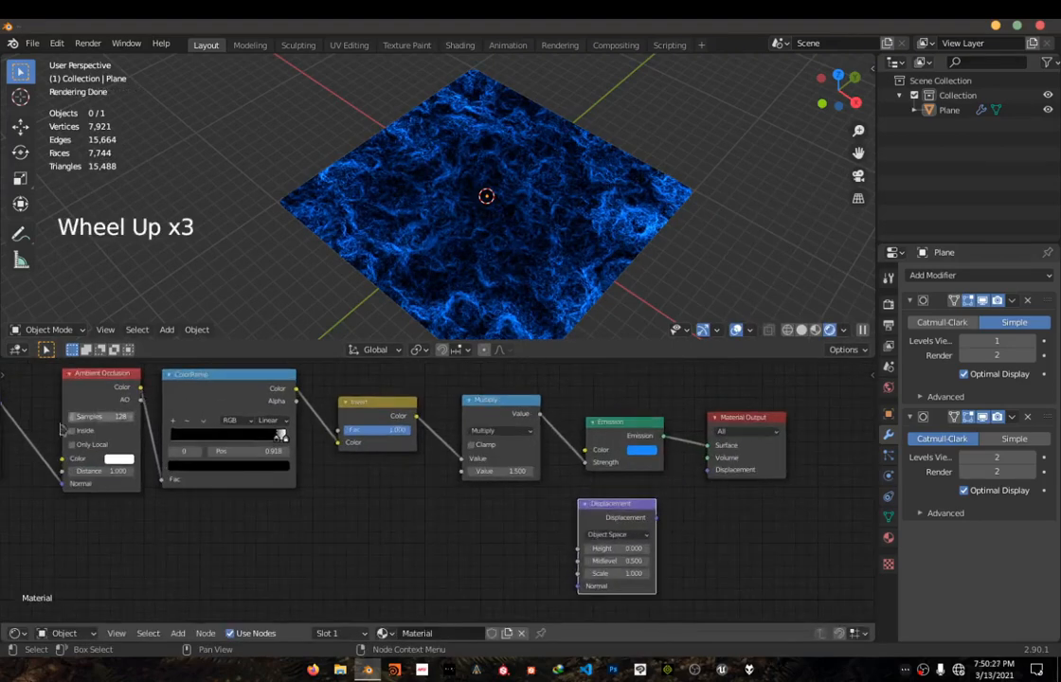
pyautogui.scroll(-2, 144, 396)
pyautogui.moveTo(85, 417); pyautogui.dragTo(135, 418, button='middle')
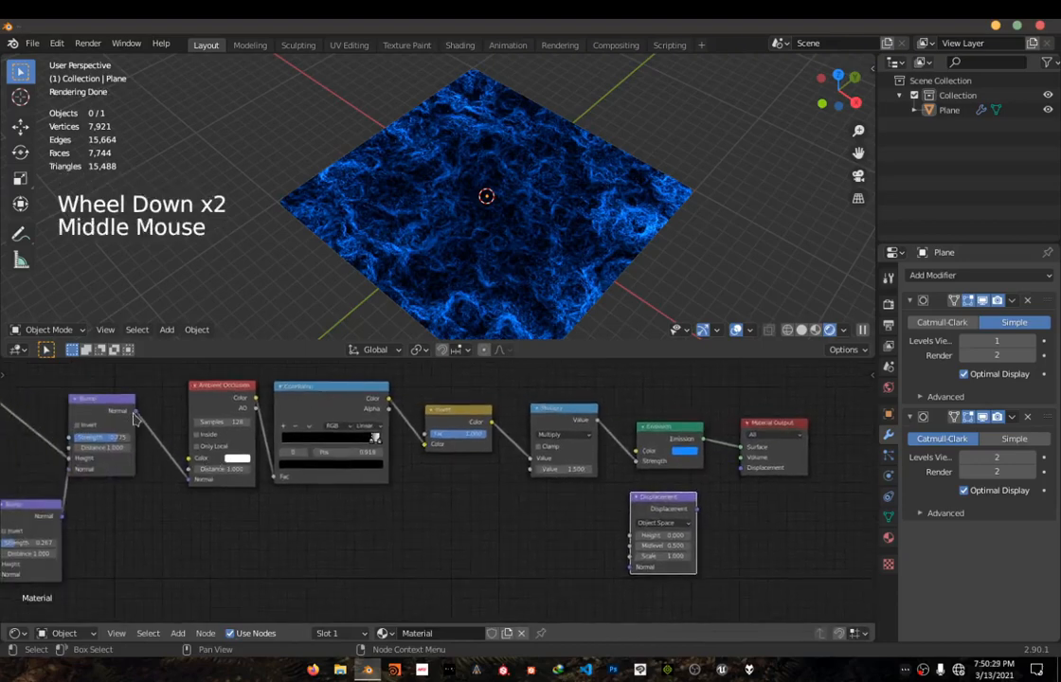
pyautogui.moveTo(135, 414); pyautogui.dragTo(637, 575)
# - Examine the two Bump chains and follow the link from the final Bump node to the Displacement node
pyautogui.moveTo(173, 497); pyautogui.dragTo(531, 466, button='middle')
pyautogui.moveTo(402, 461); pyautogui.dragTo(357, 491, button='middle')
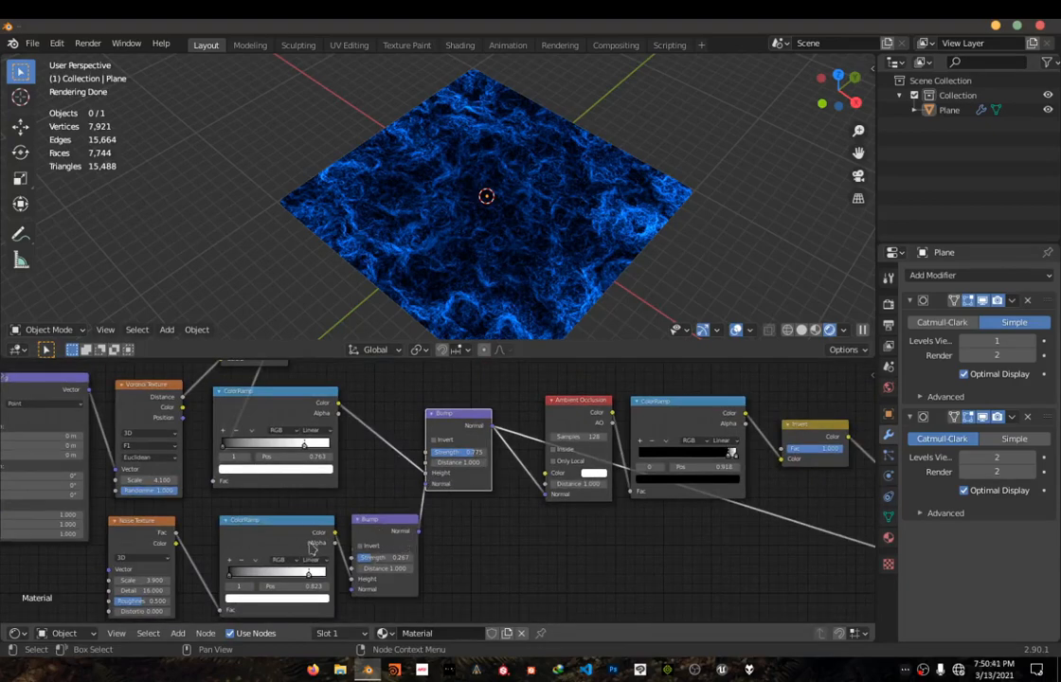
pyautogui.scroll(-1, 313, 548)
pyautogui.moveTo(131, 566); pyautogui.dragTo(158, 527, button='middle')
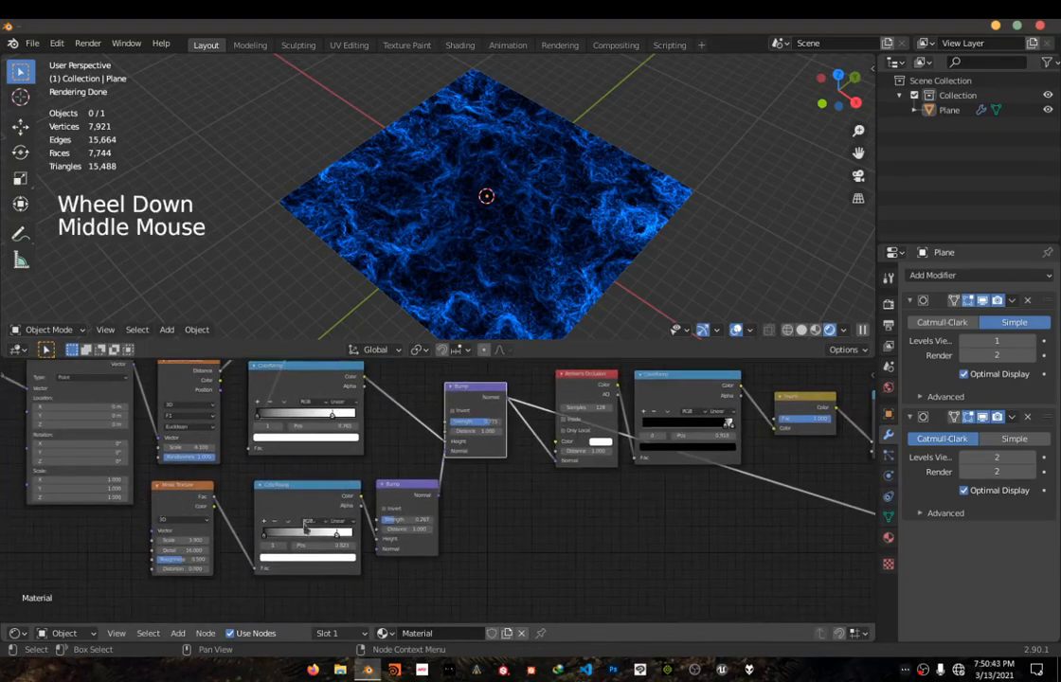
pyautogui.scroll(4, 327, 521)
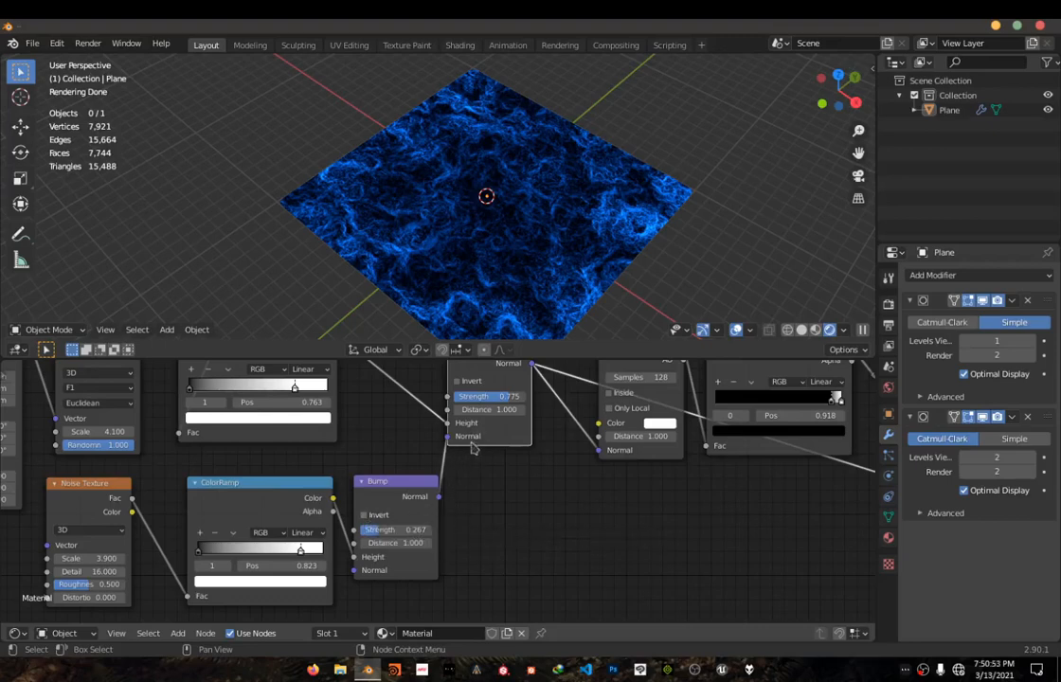
pyautogui.moveTo(473, 449); pyautogui.dragTo(417, 517, button='middle')
pyautogui.scroll(-4, 416, 516)
pyautogui.moveTo(568, 535); pyautogui.dragTo(337, 499, button='middle')
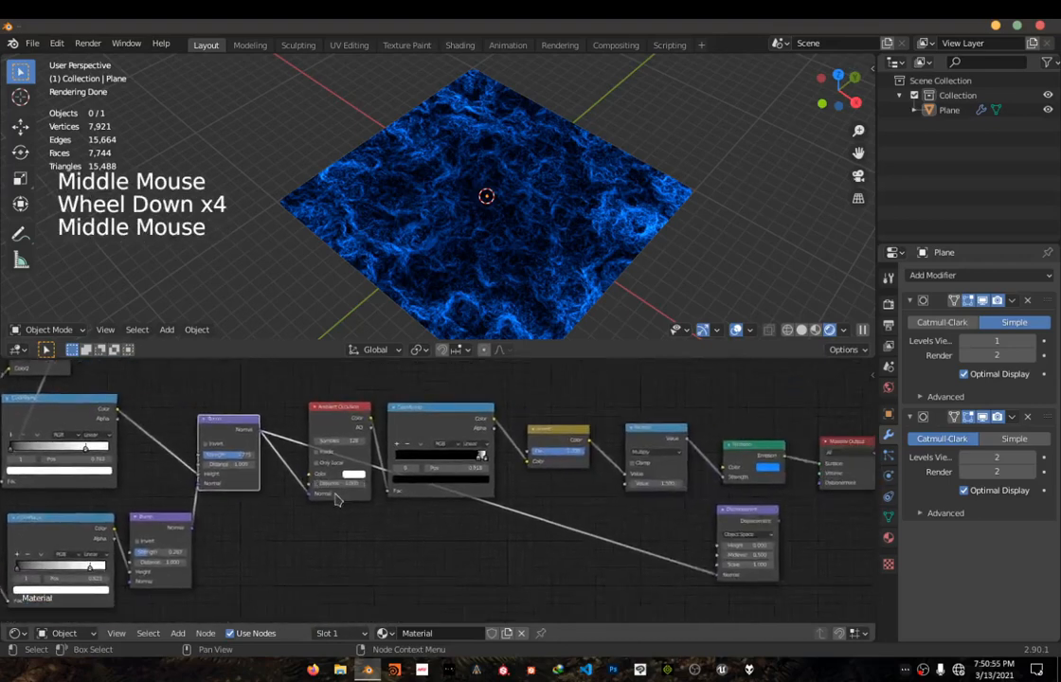
pyautogui.scroll(5, 336, 499)
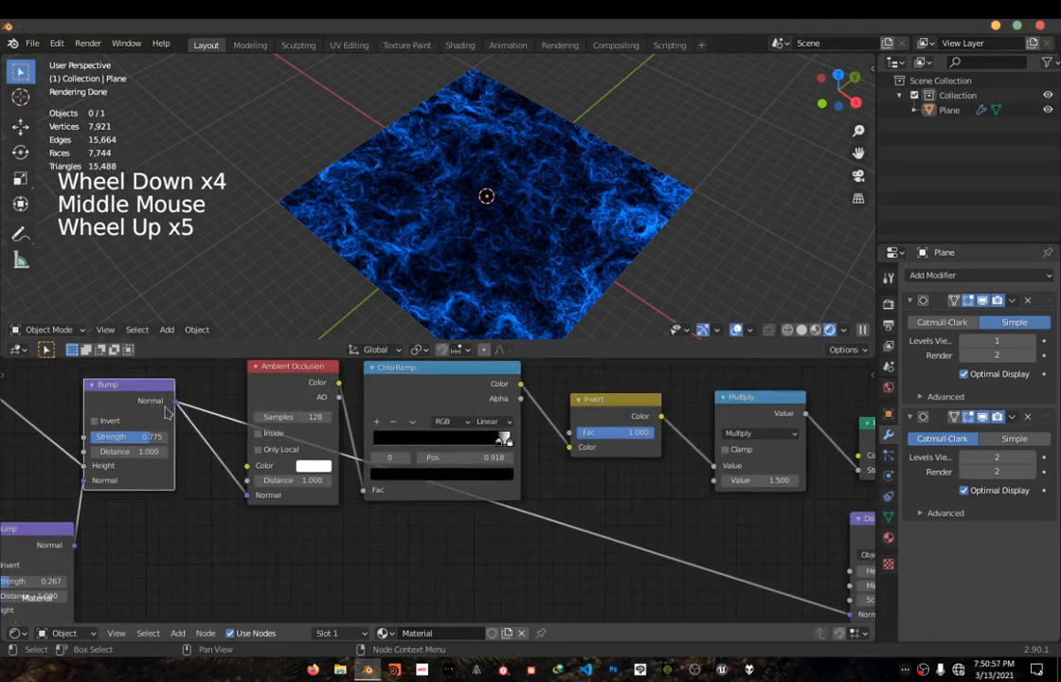
pyautogui.moveTo(433, 509); pyautogui.dragTo(118, 425, button='middle')
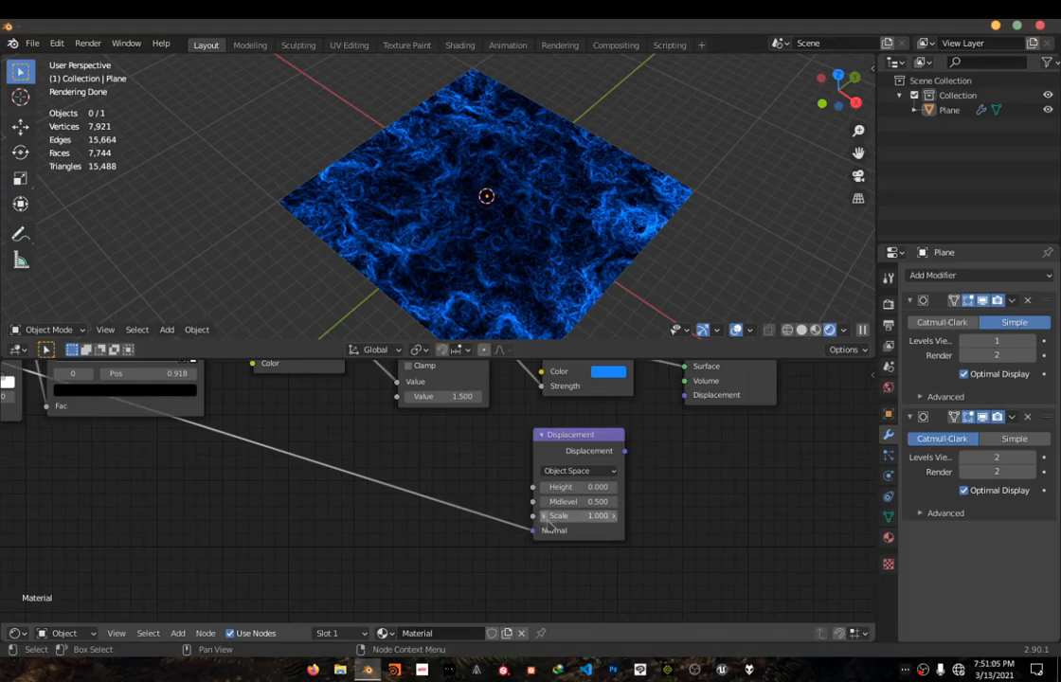
# - Set the Midlevel of the Displacement node to 0
pyautogui.click(594, 502)
pyautogui.write('0')
pyautogui.press('Return')
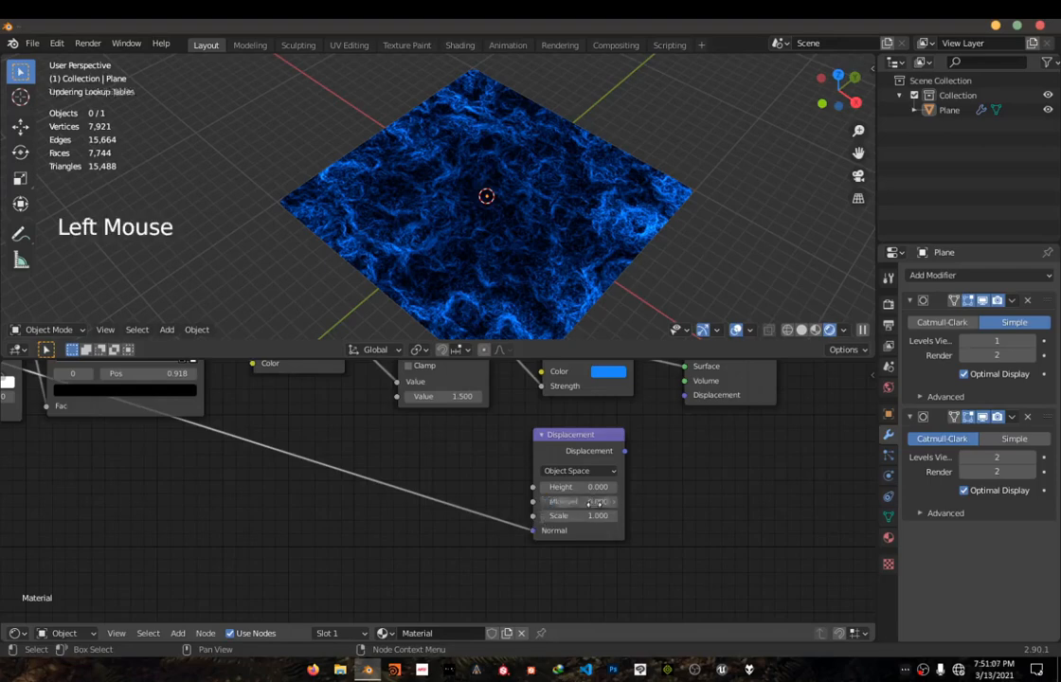
# - Connect the Displacement node to the Material Output's Displacement input, detaching and relinking it once for comparison
pyautogui.moveTo(651, 463); pyautogui.dragTo(521, 532, button='middle')
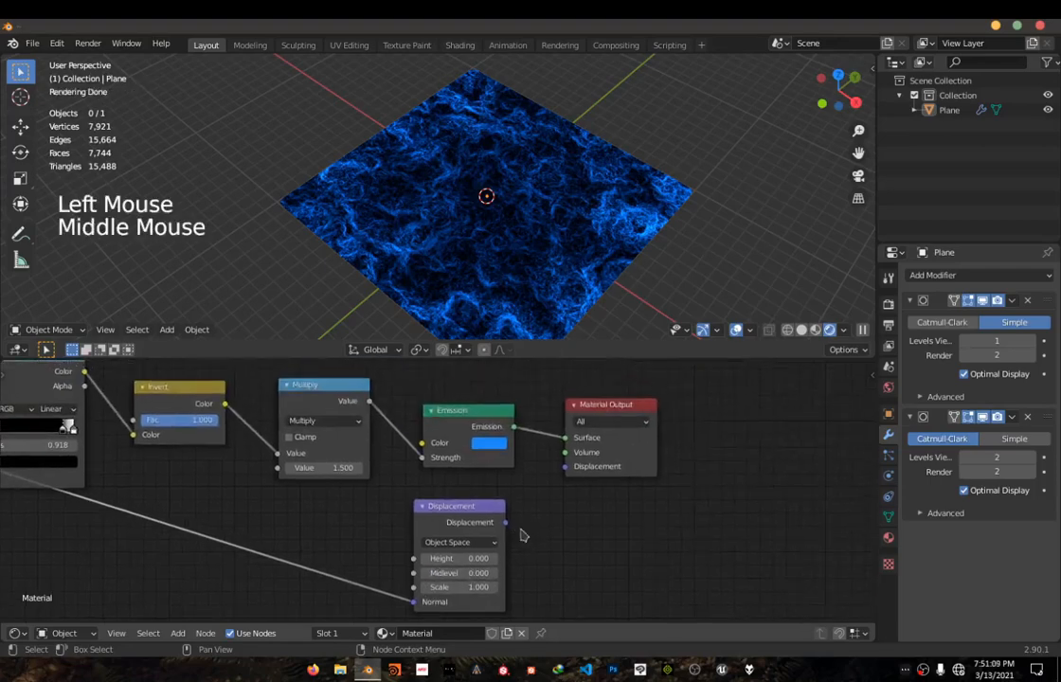
pyautogui.moveTo(507, 524); pyautogui.dragTo(567, 469)
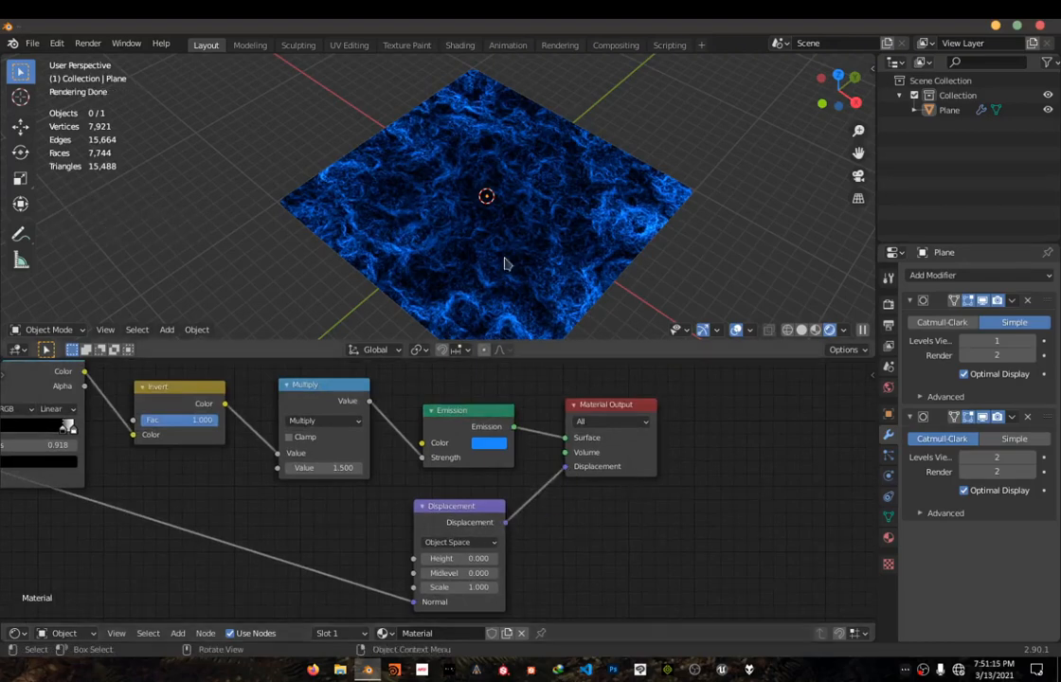
pyautogui.moveTo(566, 466); pyautogui.dragTo(543, 481)
pyautogui.click(543, 481)
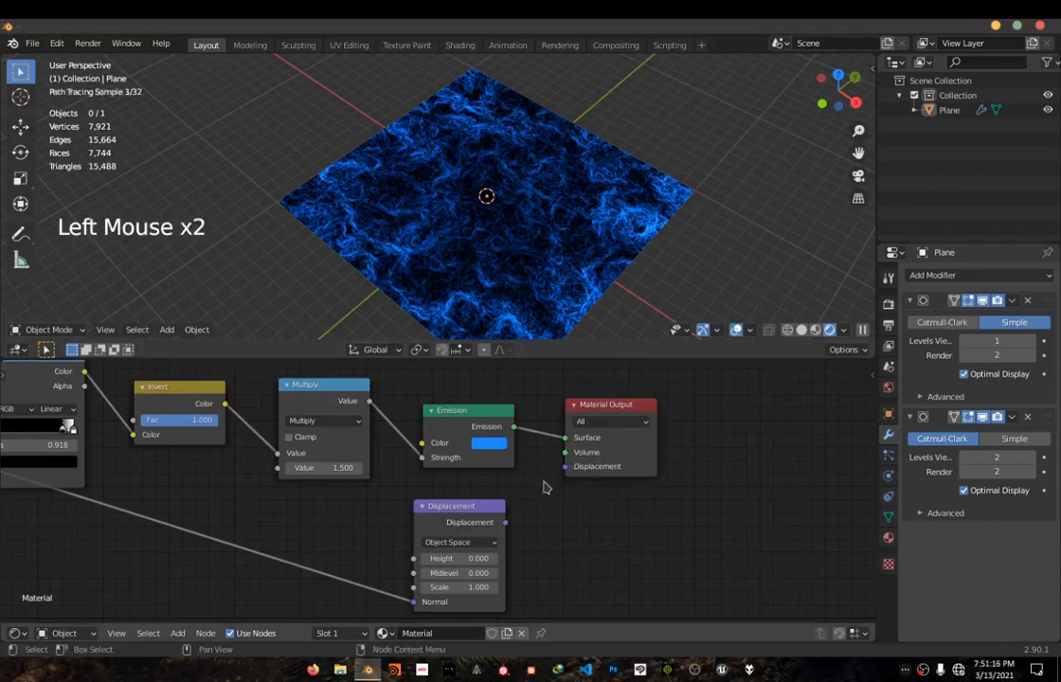
pyautogui.click(509, 522)
pyautogui.moveTo(506, 523); pyautogui.dragTo(565, 466)
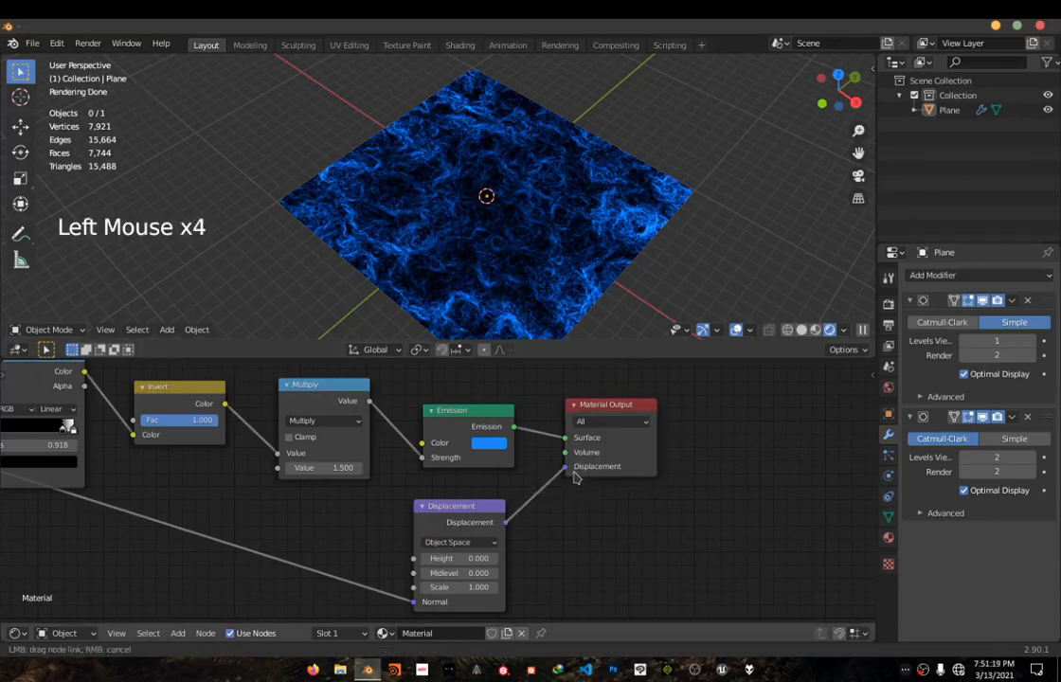
# - Inspect the plane's glowing surface up close from a low viewing angle
pyautogui.scroll(-2, 514, 265)
pyautogui.moveTo(515, 265)
pyautogui.mouseDown(button='middle')
pyautogui.moveTo(584, 220)
pyautogui.moveTo(519, 228)
pyautogui.moveTo(542, 210)
pyautogui.moveTo(524, 203)
pyautogui.moveTo(543, 205)
pyautogui.moveTo(529, 208)
pyautogui.mouseUp(button='middle')
pyautogui.scroll(6, 585, 220)
pyautogui.scroll(1, 533, 220)
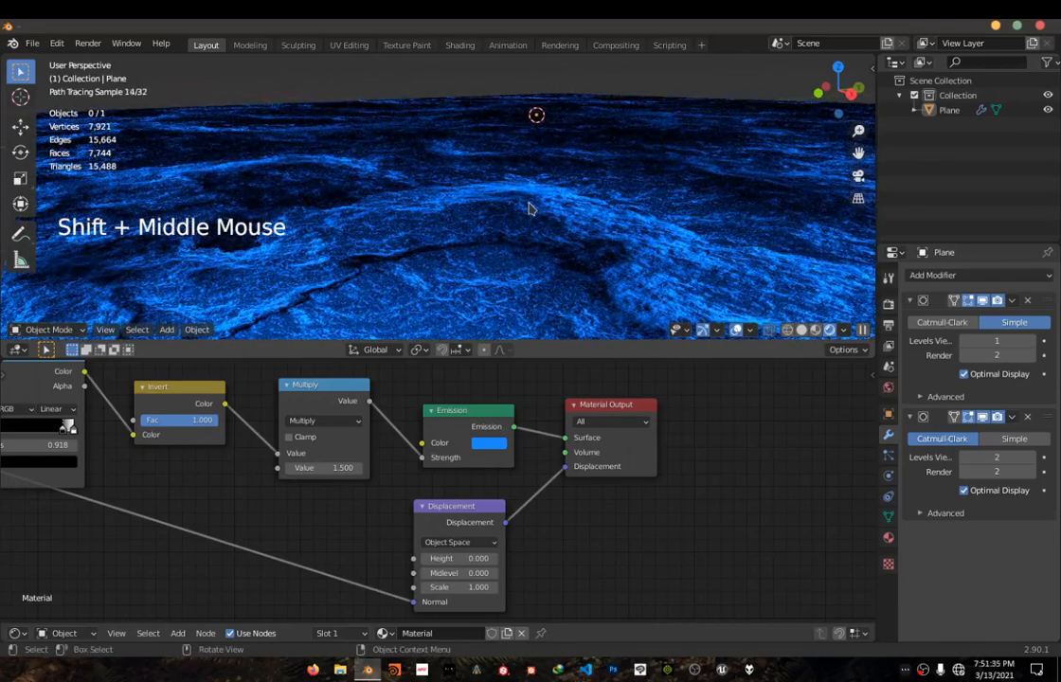